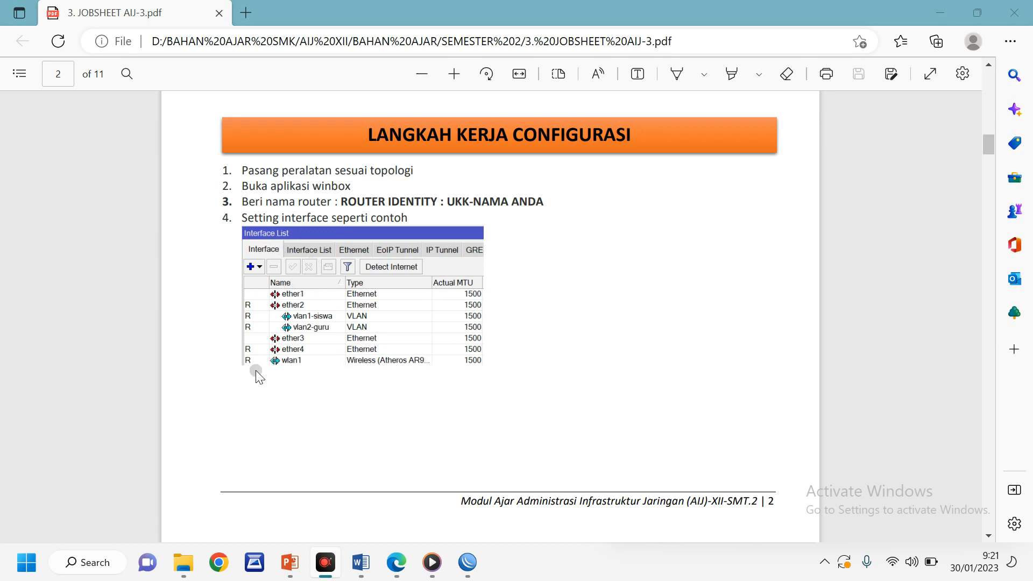
Switch from the Edge PDF jobsheet to WinBox's Interface List
{"action": "left_click", "coordinate": [467, 563]}
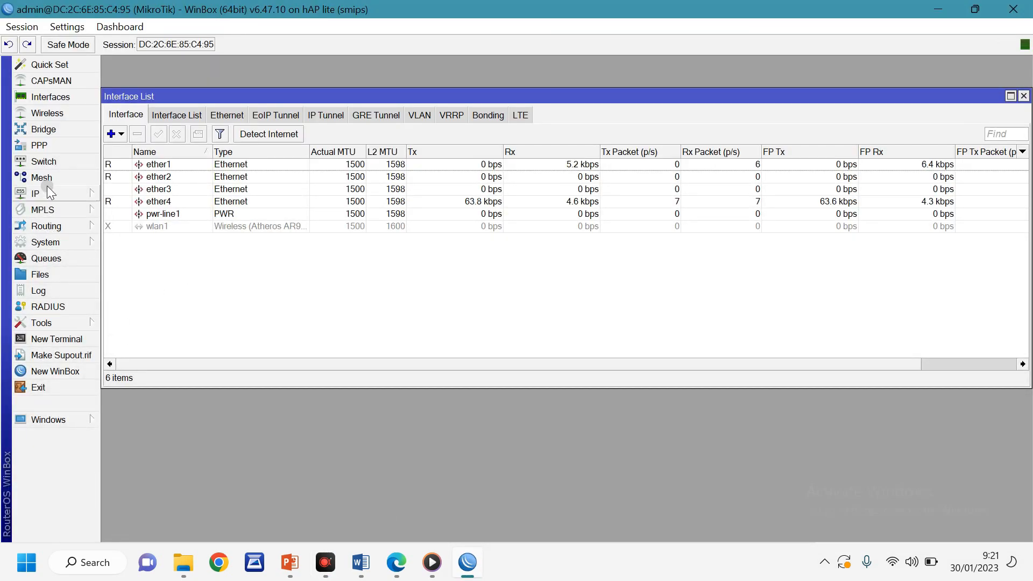
Under System > Identity, rename the router from MikroTik to 'UKK-' plus the student's name
{"action": "left_click", "coordinate": [55, 241]}
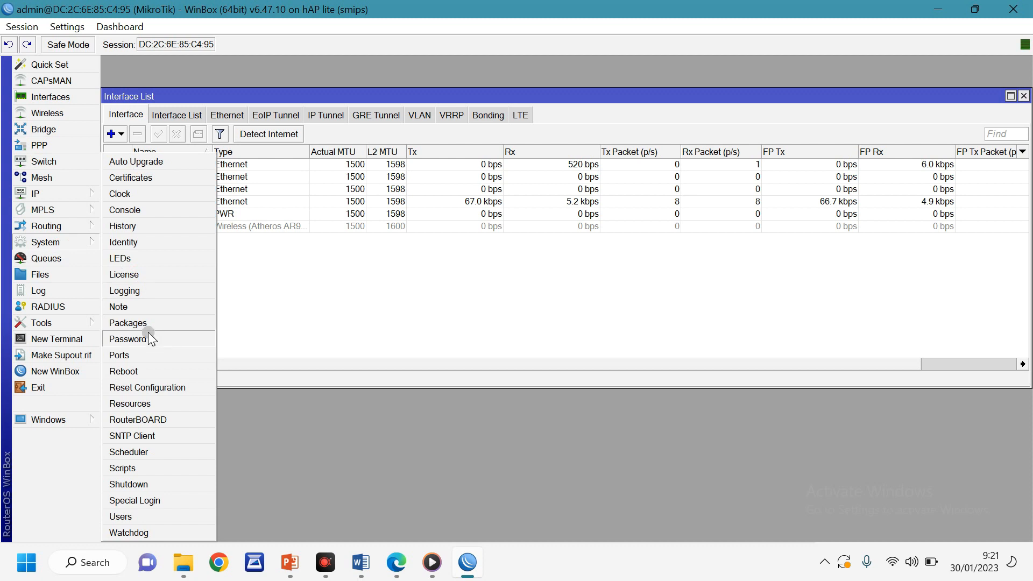
{"action": "left_click", "coordinate": [137, 240]}
{"action": "type", "text": "UKK-"}
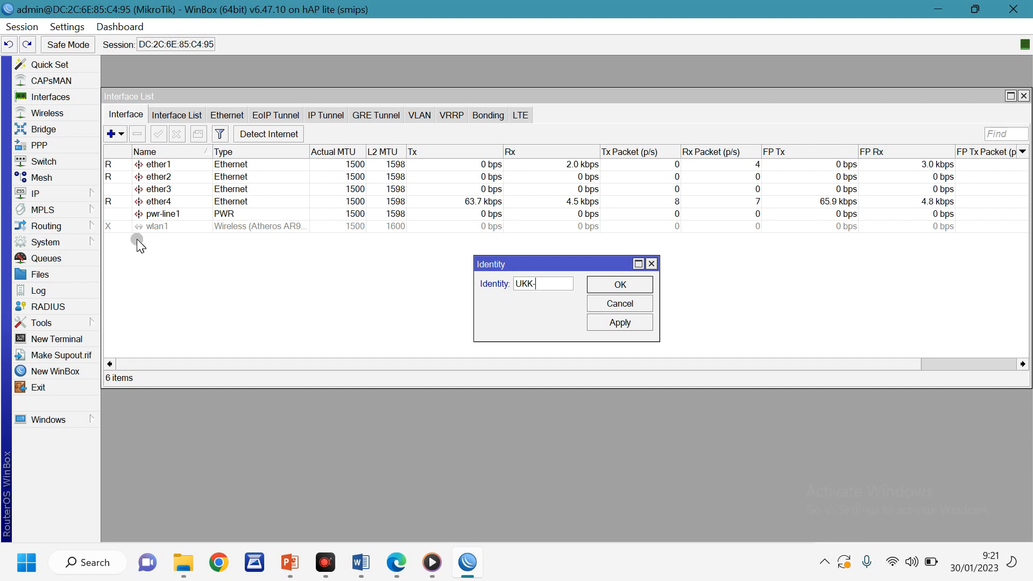
{"action": "type", "text": "HAFIDZ"}
{"action": "left_click", "coordinate": [617, 282]}
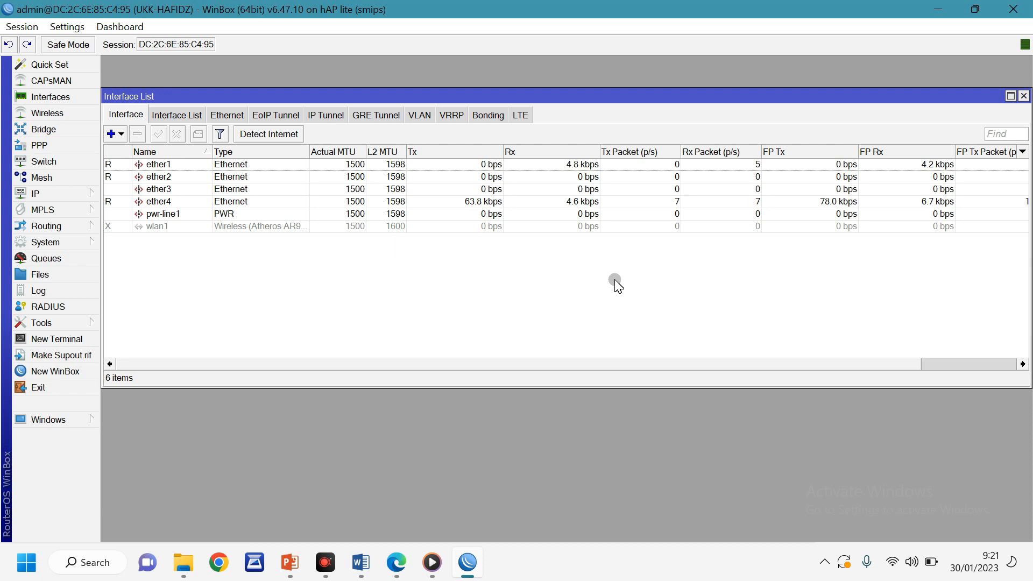
Append '-INTERNET' to ether1's name and '-VLAN' to ether2's name in the Interface List
{"action": "double_click", "coordinate": [172, 164]}
{"action": "type", "text": "-INTERNET"}
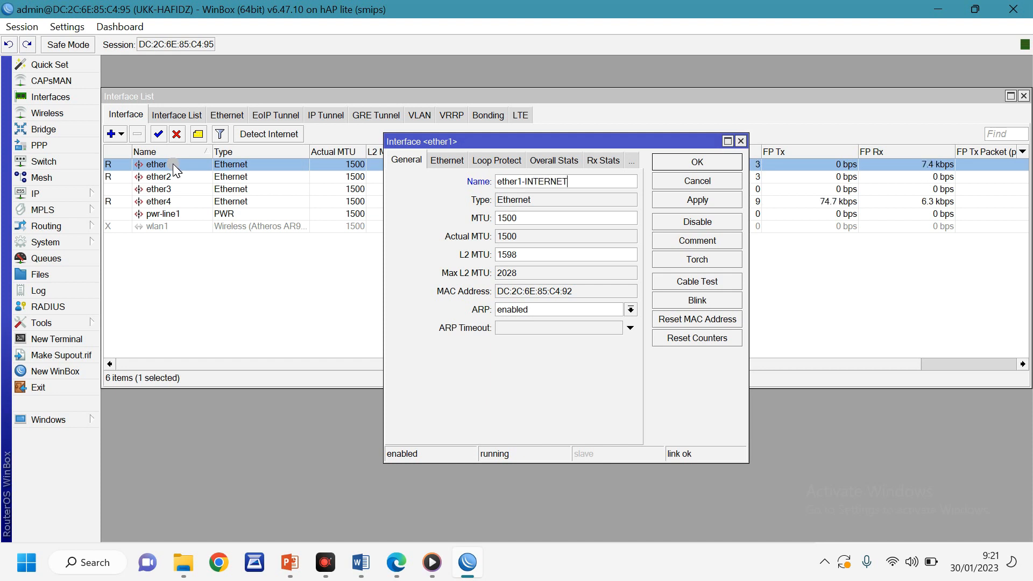
{"action": "left_click", "coordinate": [681, 161]}
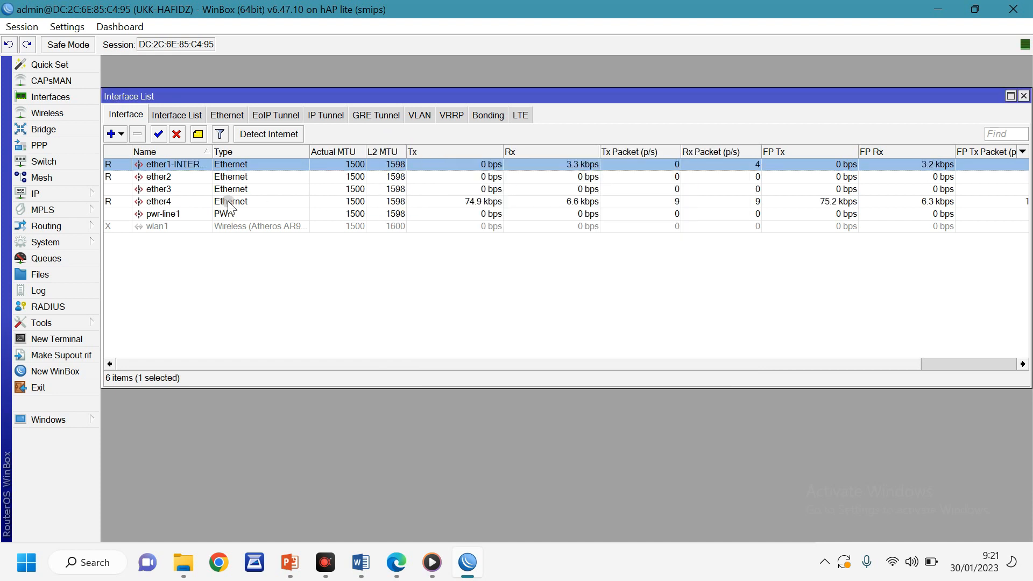
{"action": "double_click", "coordinate": [174, 179]}
{"action": "left_click", "coordinate": [546, 187]}
{"action": "type", "text": "-VLAN"}
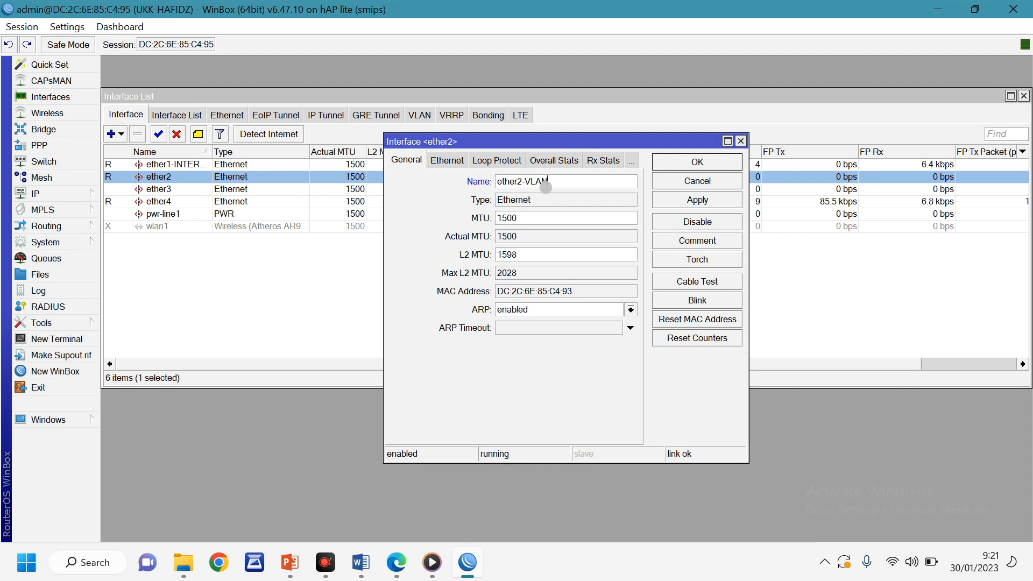
{"action": "left_click", "coordinate": [694, 161]}
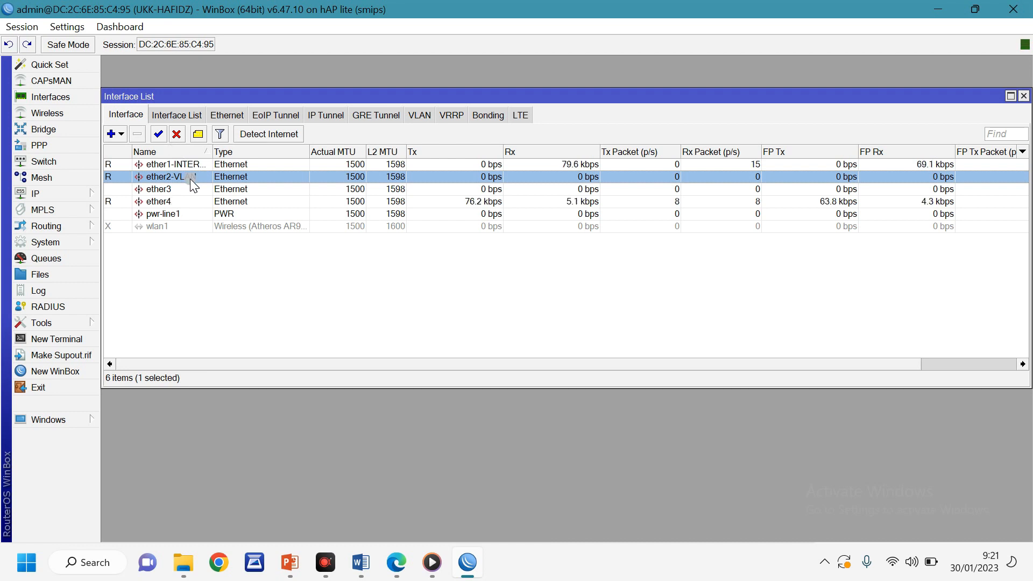
Create VLAN vlan1-siswa with VLAN ID 10 on ether2-VLAN
{"action": "left_click", "coordinate": [415, 124]}
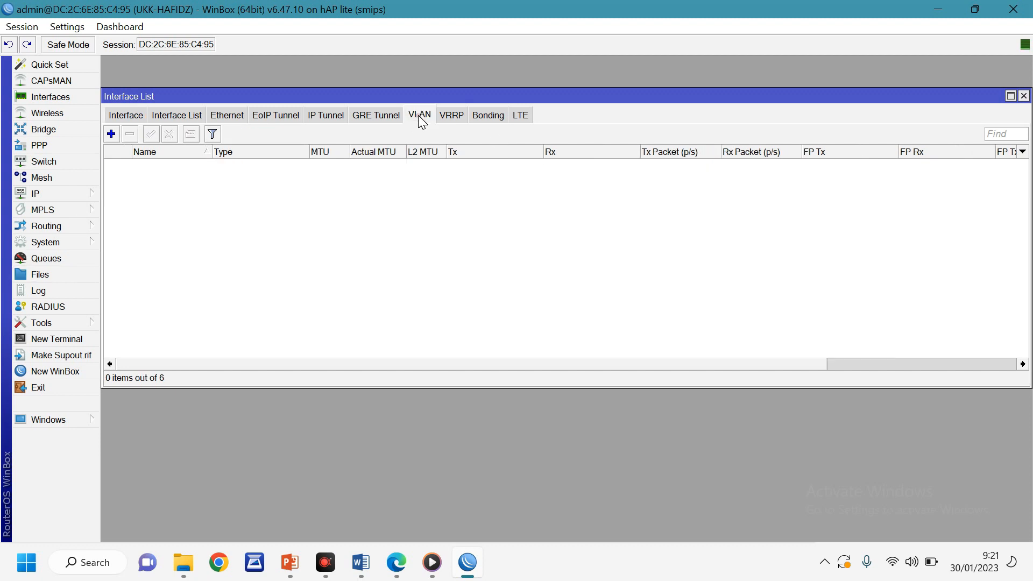
{"action": "left_click", "coordinate": [111, 134]}
{"action": "left_click", "coordinate": [503, 191]}
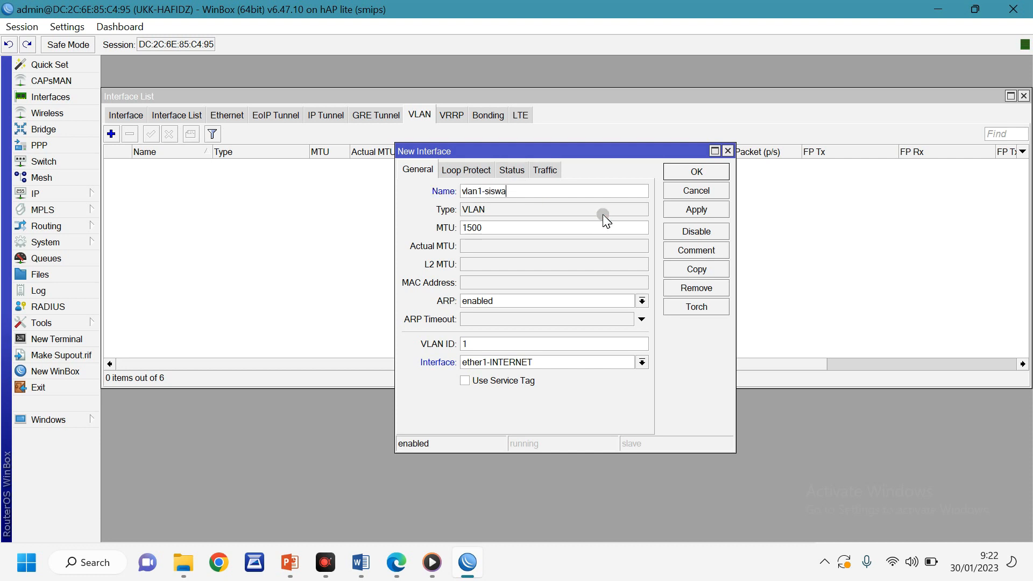
{"action": "left_click", "coordinate": [493, 342]}
{"action": "type", "text": "0"}
{"action": "left_click", "coordinate": [523, 363]}
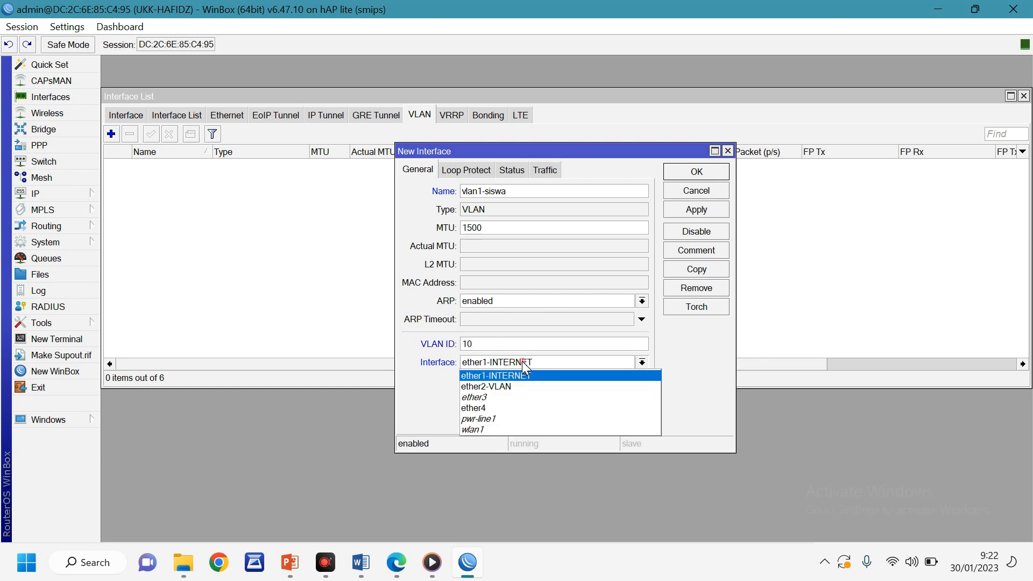
{"action": "left_click", "coordinate": [499, 393]}
{"action": "left_click", "coordinate": [698, 171]}
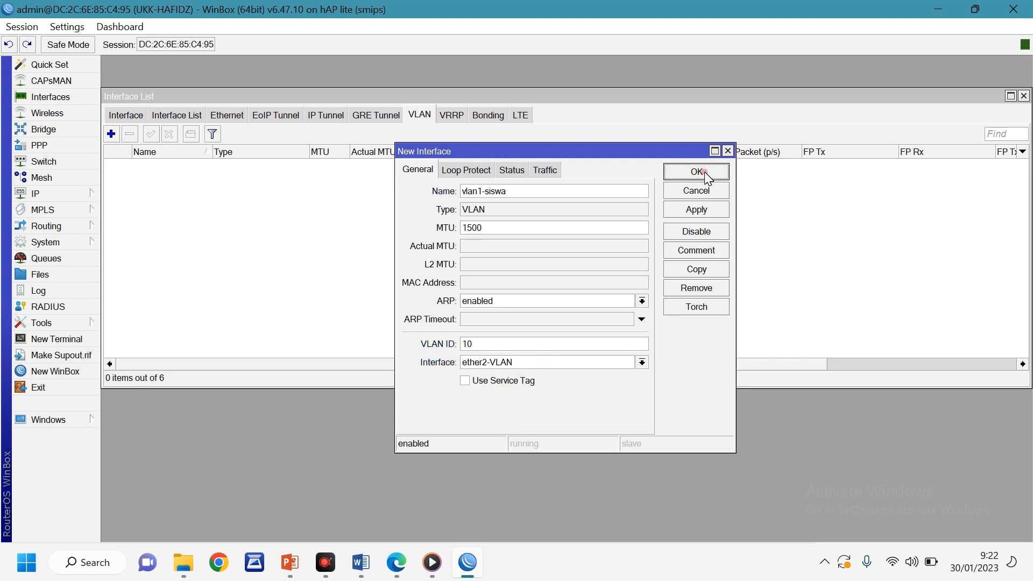
Create VLAN vlan2-guru with VLAN ID 20 on ether2-VLAN
{"action": "left_click", "coordinate": [111, 134]}
{"action": "left_click", "coordinate": [500, 194]}
{"action": "type", "text": "-guru"}
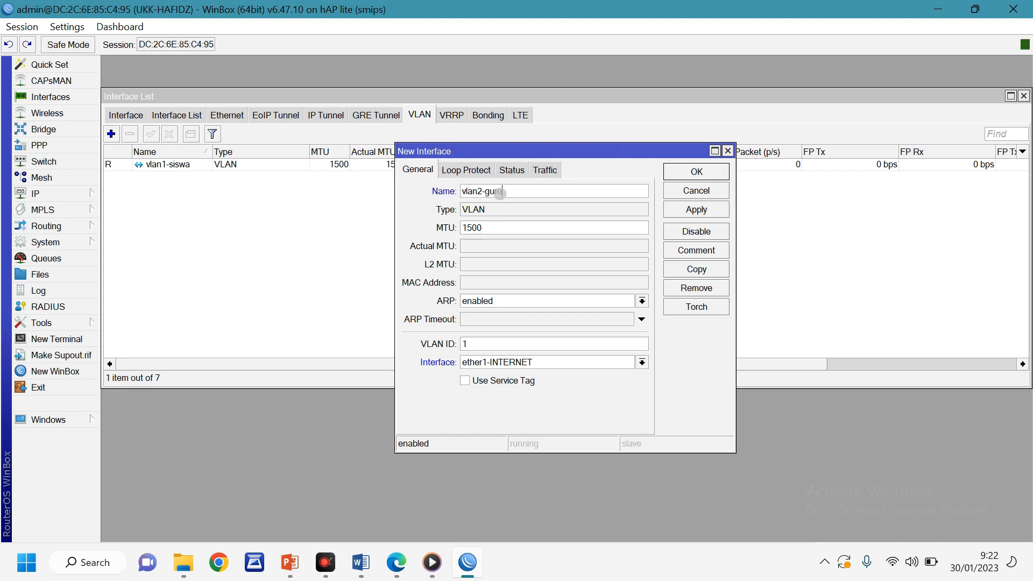
{"action": "left_click_drag", "start_coordinate": [476, 346], "coordinate": [453, 350]}
{"action": "type", "text": "20"}
{"action": "left_click", "coordinate": [514, 363]}
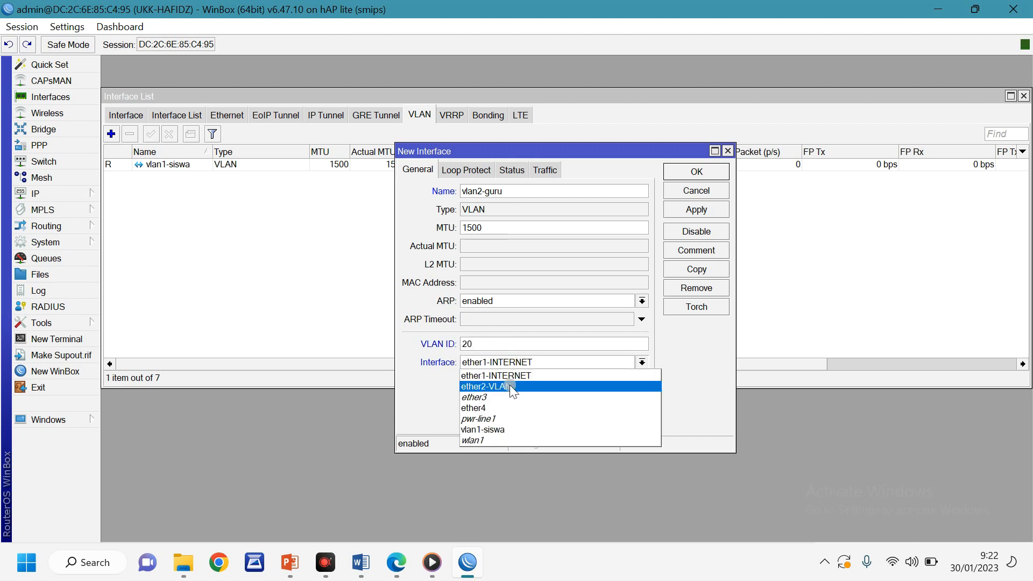
{"action": "left_click", "coordinate": [510, 387]}
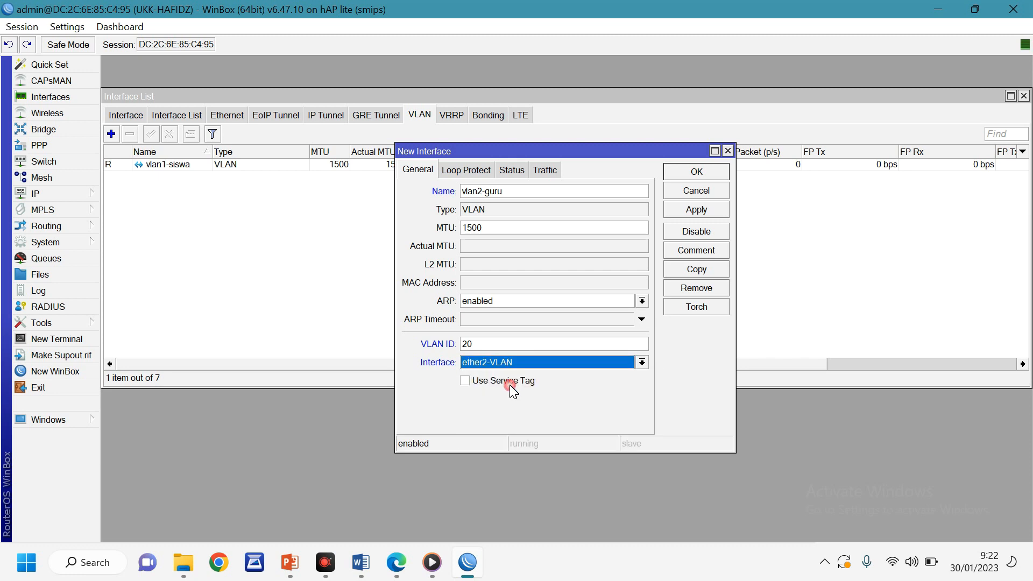
{"action": "left_click", "coordinate": [687, 172]}
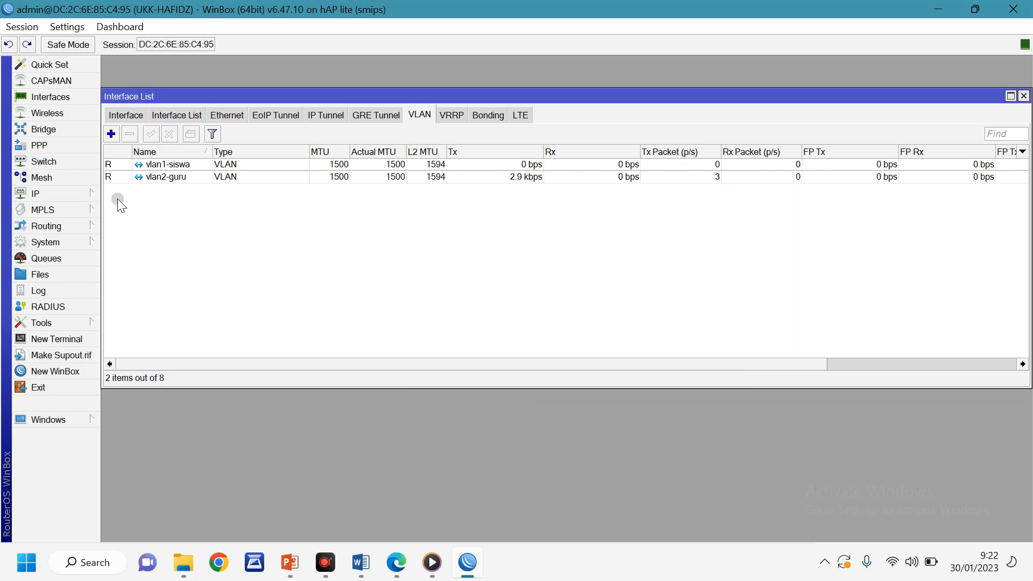
In the Word task sheet, highlight item 4 through 'Name : guru' in yellow, then return to WinBox
{"action": "left_click", "coordinate": [361, 563]}
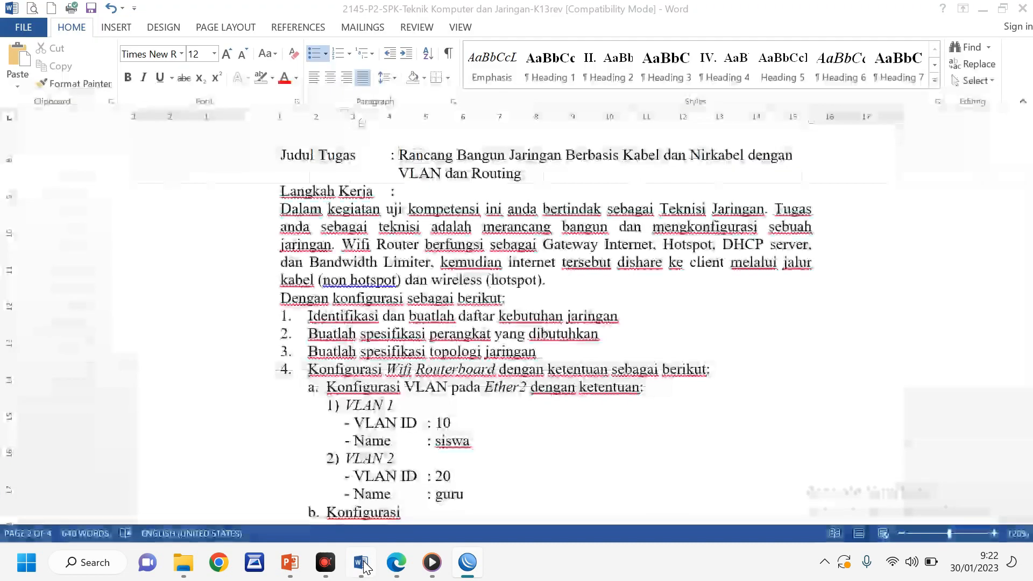
{"action": "scroll", "coordinate": [353, 303], "scroll_direction": "down", "scroll_amount": 5}
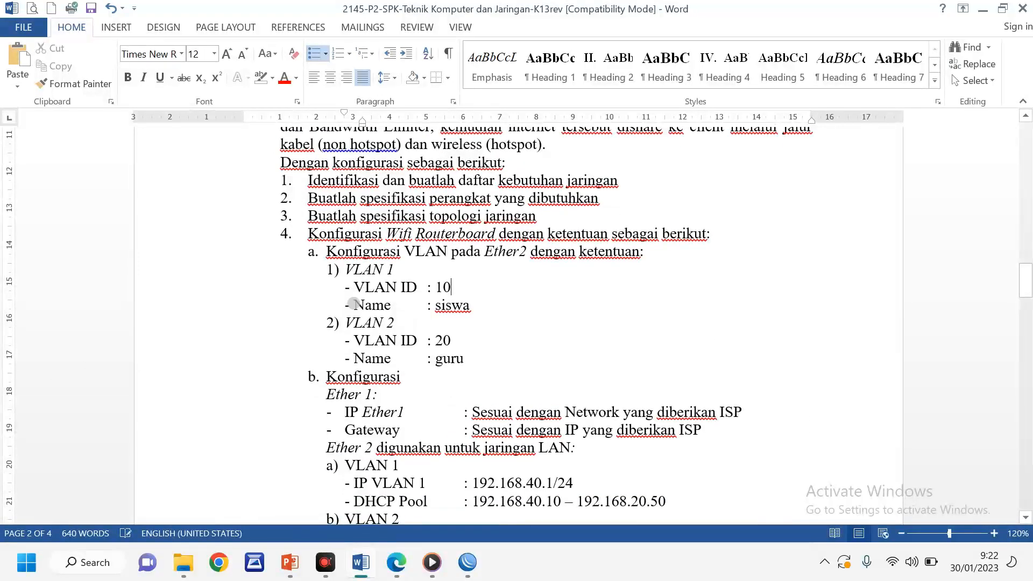
{"action": "left_click_drag", "start_coordinate": [304, 235], "coordinate": [478, 358]}
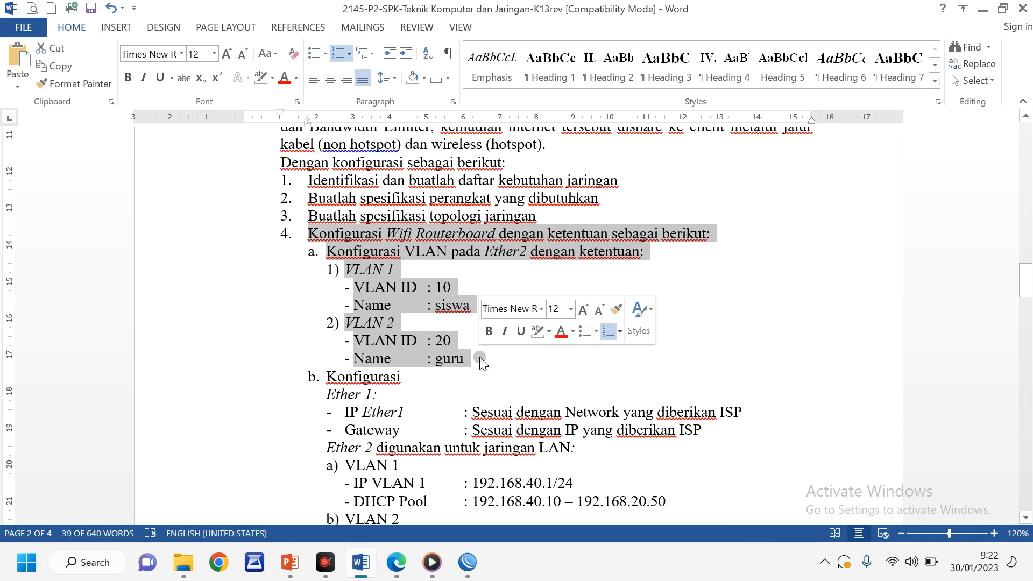
{"action": "left_click", "coordinate": [272, 79]}
{"action": "left_click", "coordinate": [262, 93]}
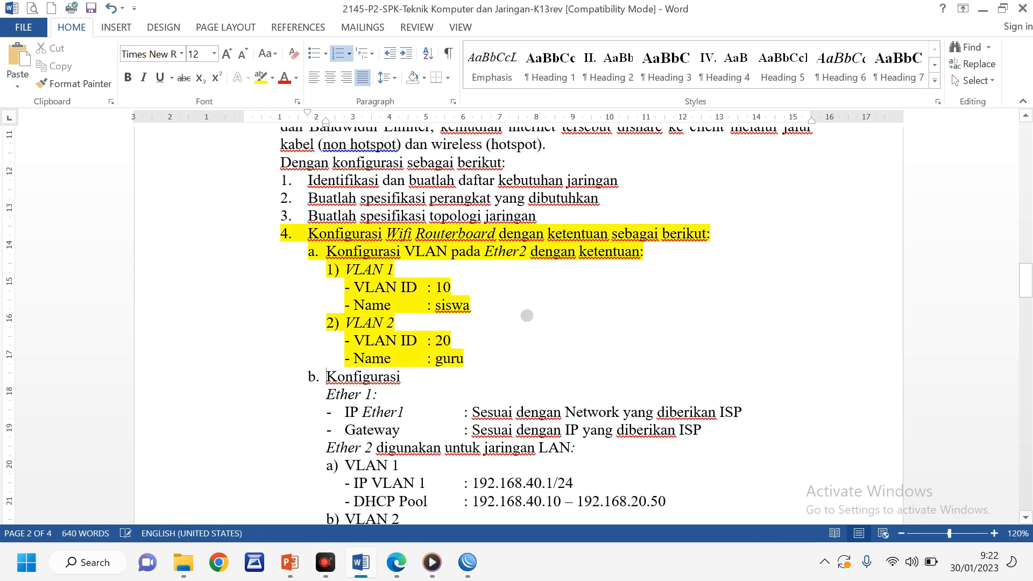
{"action": "scroll", "coordinate": [527, 315], "scroll_direction": "down", "scroll_amount": 3}
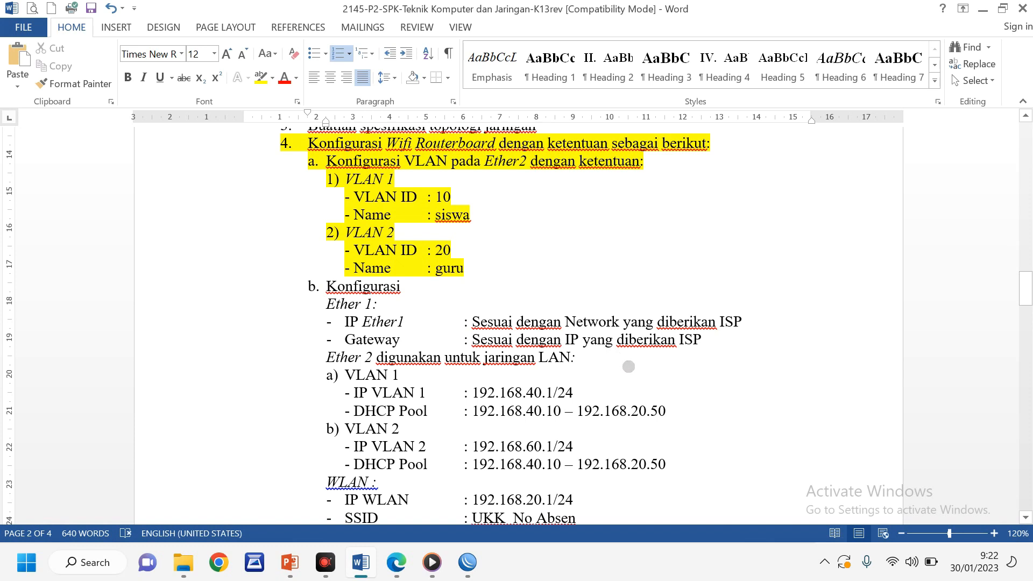
{"action": "left_click", "coordinate": [467, 562]}
{"action": "left_click", "coordinate": [50, 196]}
Add a DHCP client on ether1-INTERNET with Use Peer DNS left enabled, and save it
{"action": "left_click", "coordinate": [51, 195]}
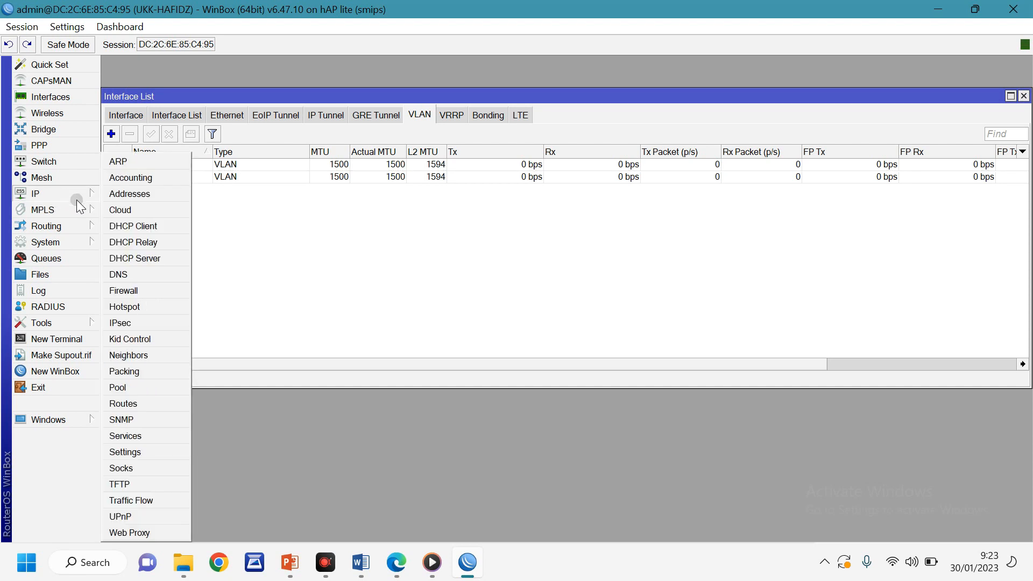
{"action": "left_click", "coordinate": [137, 228]}
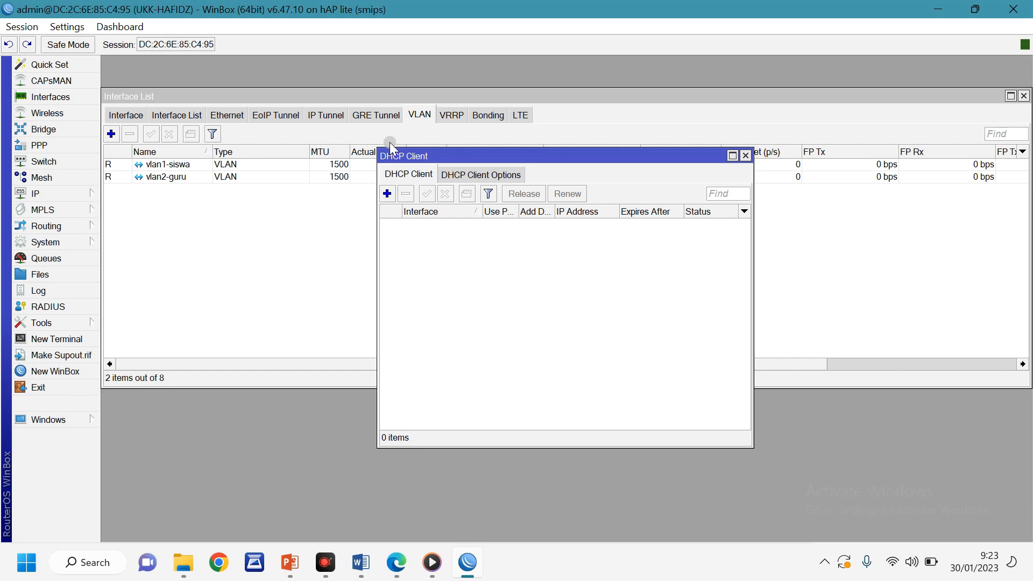
{"action": "left_click", "coordinate": [387, 194]}
{"action": "left_click", "coordinate": [511, 240]}
{"action": "left_click", "coordinate": [559, 234]}
{"action": "left_click", "coordinate": [672, 241]}
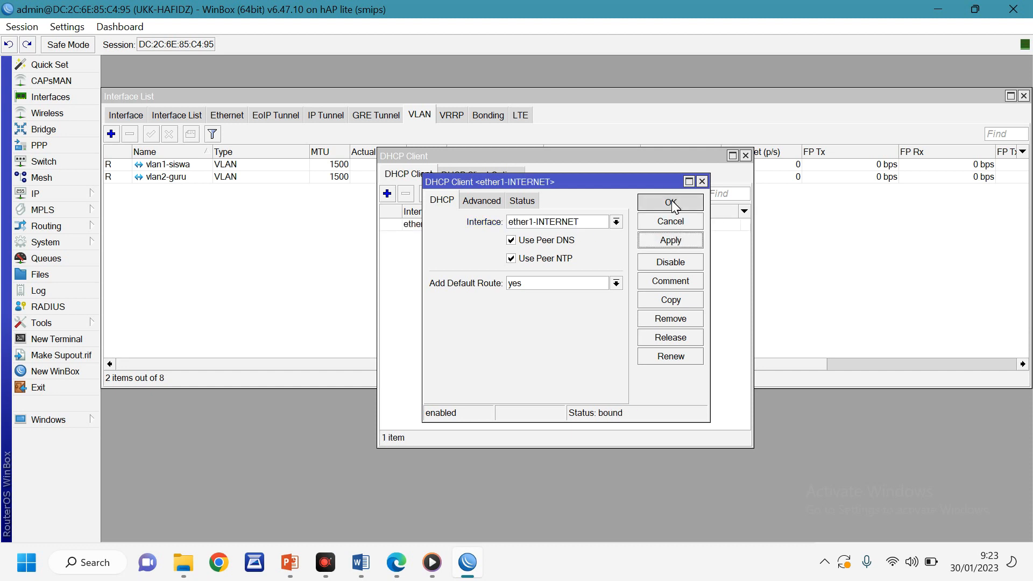
{"action": "left_click", "coordinate": [672, 202]}
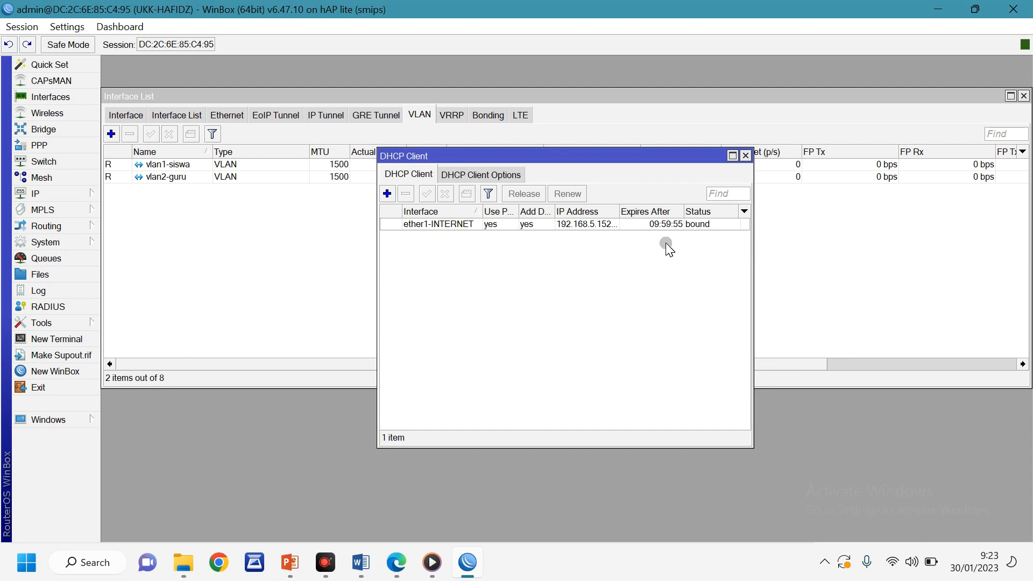
{"action": "left_click", "coordinate": [361, 563]}
Highlight the Konfigurasi Ether 1 lines through Gateway in yellow
{"action": "left_click_drag", "start_coordinate": [326, 287], "coordinate": [716, 337]}
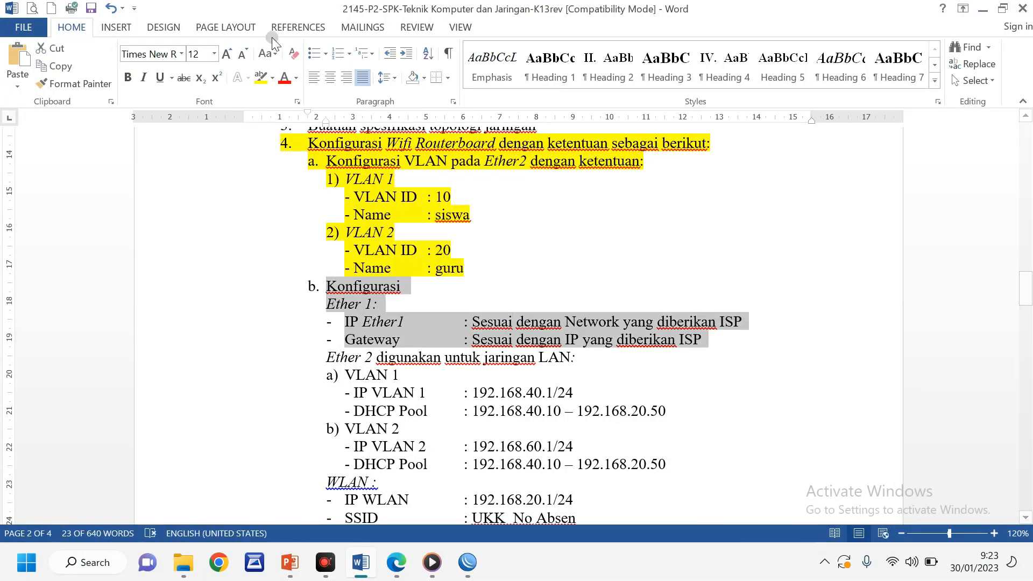
{"action": "left_click", "coordinate": [260, 81]}
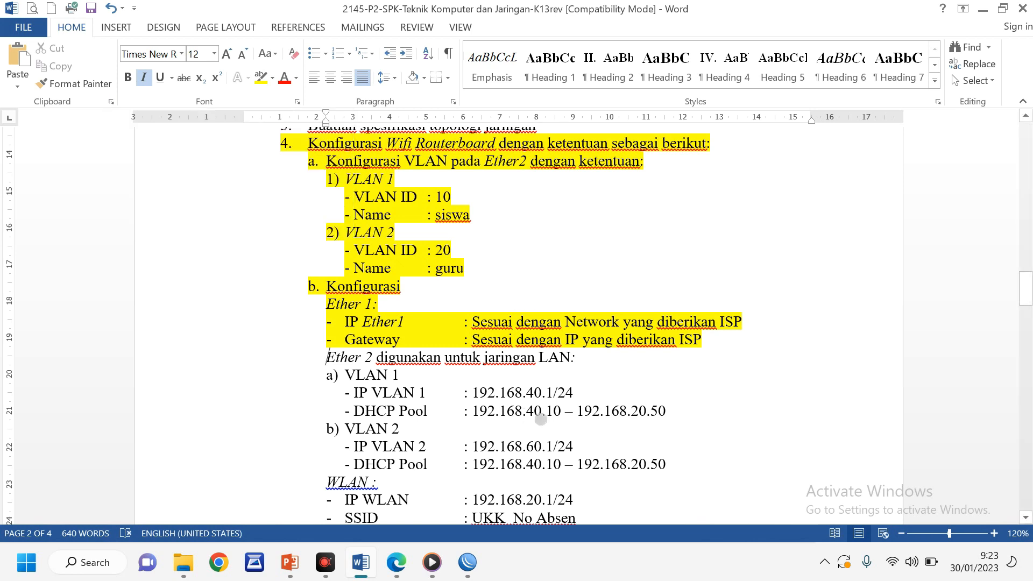
{"action": "scroll", "coordinate": [592, 354], "scroll_direction": "down", "scroll_amount": 2}
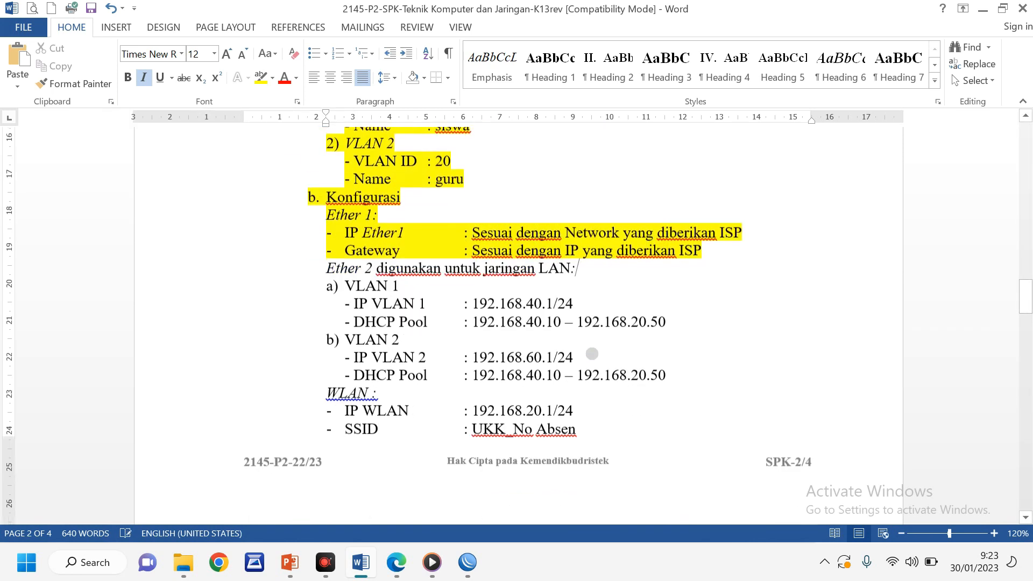
Check the IP VLAN 1 (192.168.40.1/24) and IP VLAN 2 (192.168.60.1/24) values in the sheet
{"action": "left_click", "coordinate": [446, 303]}
{"action": "left_click", "coordinate": [444, 355]}
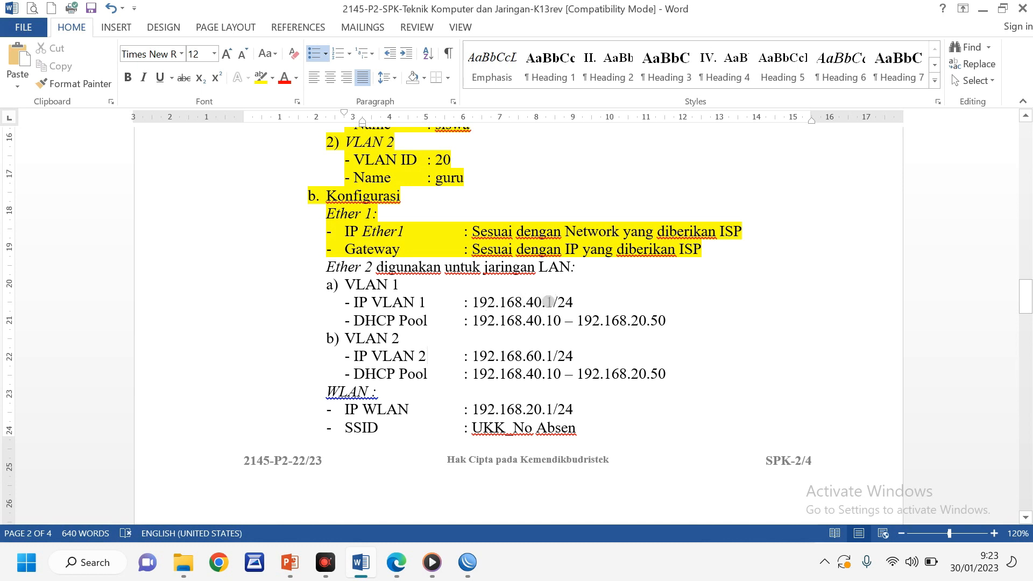
{"action": "left_click", "coordinate": [591, 300]}
{"action": "left_click", "coordinate": [593, 353]}
In IP > Addresses, add 192.168.40.1/24 on vlan1-siswa
{"action": "left_click", "coordinate": [468, 562]}
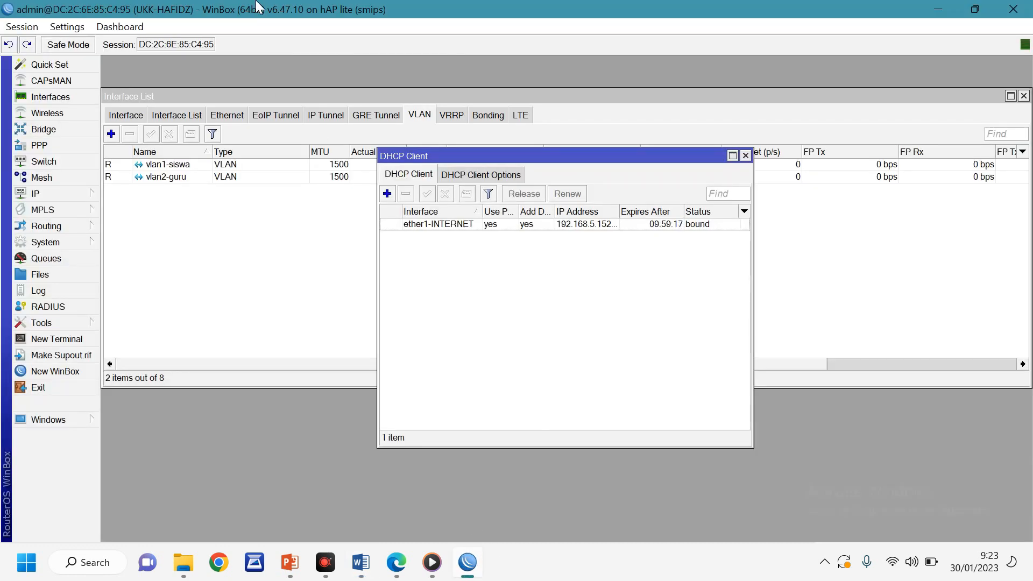
{"action": "left_click", "coordinate": [47, 194]}
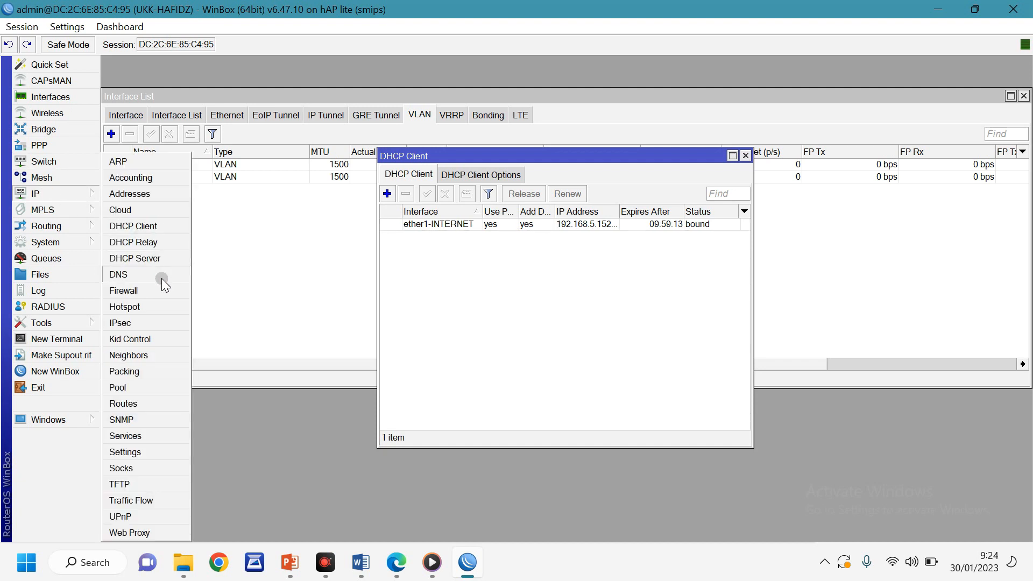
{"action": "left_click", "coordinate": [146, 195]}
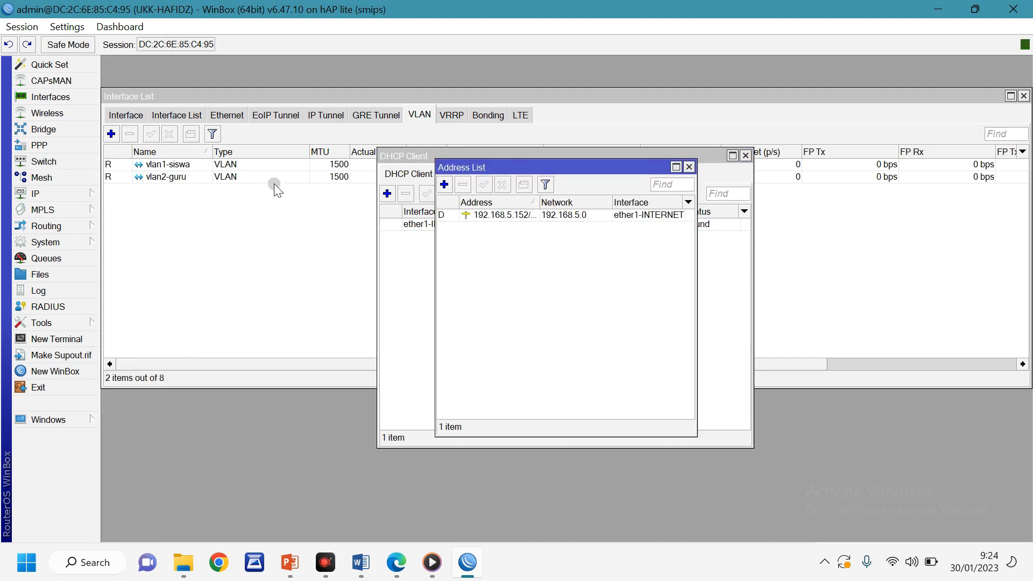
{"action": "left_click", "coordinate": [445, 185]}
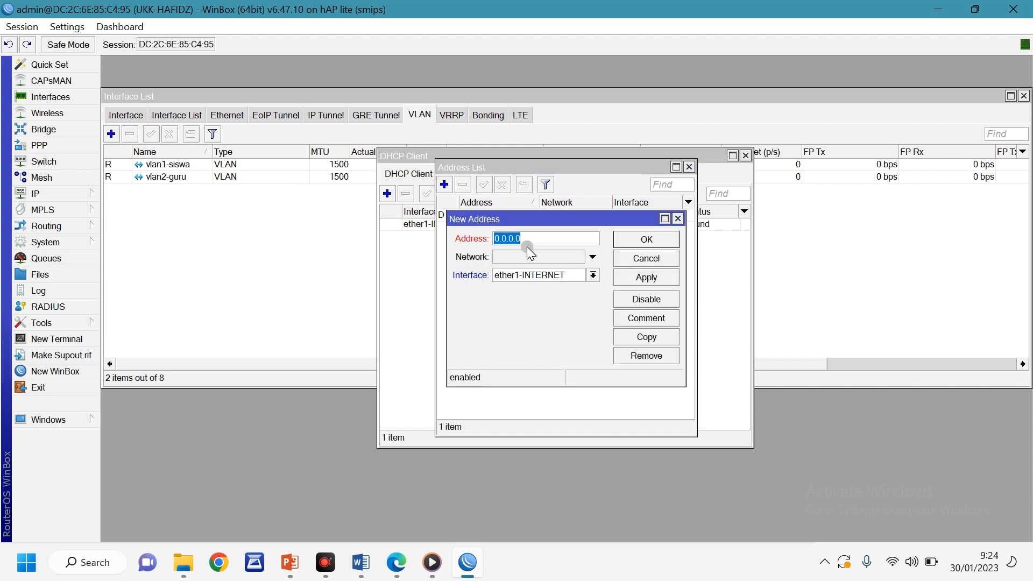
{"action": "type", "text": "1"}
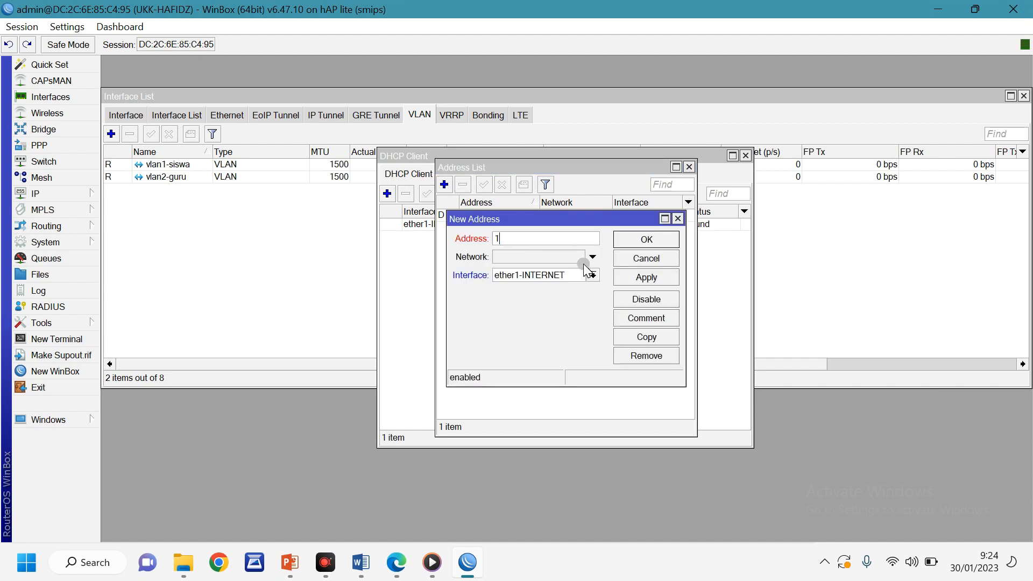
{"action": "type", "text": "92.168.40"}
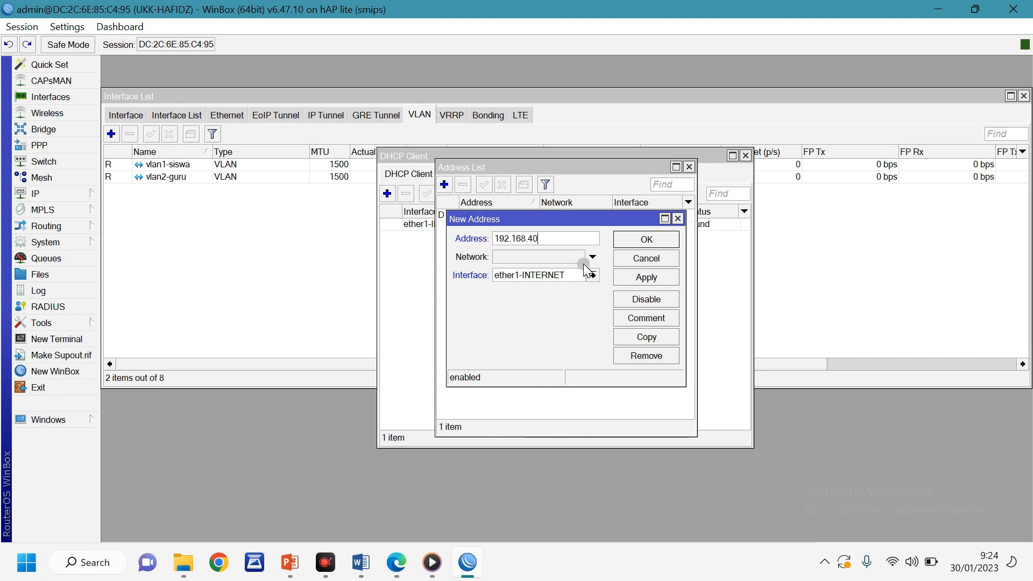
{"action": "type", "text": ".1/24"}
{"action": "left_click", "coordinate": [552, 274]}
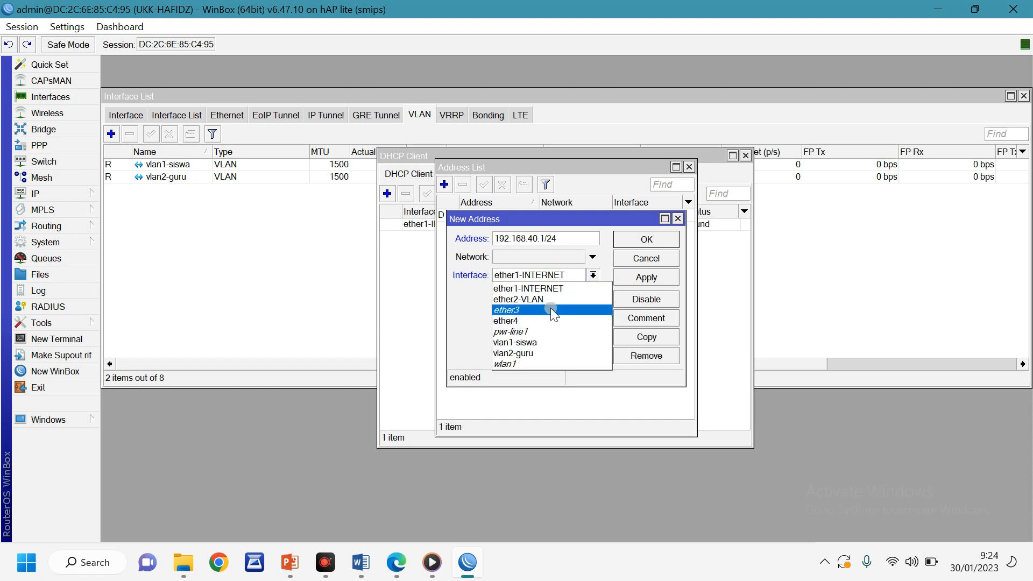
{"action": "left_click", "coordinate": [543, 344]}
{"action": "left_click", "coordinate": [644, 277]}
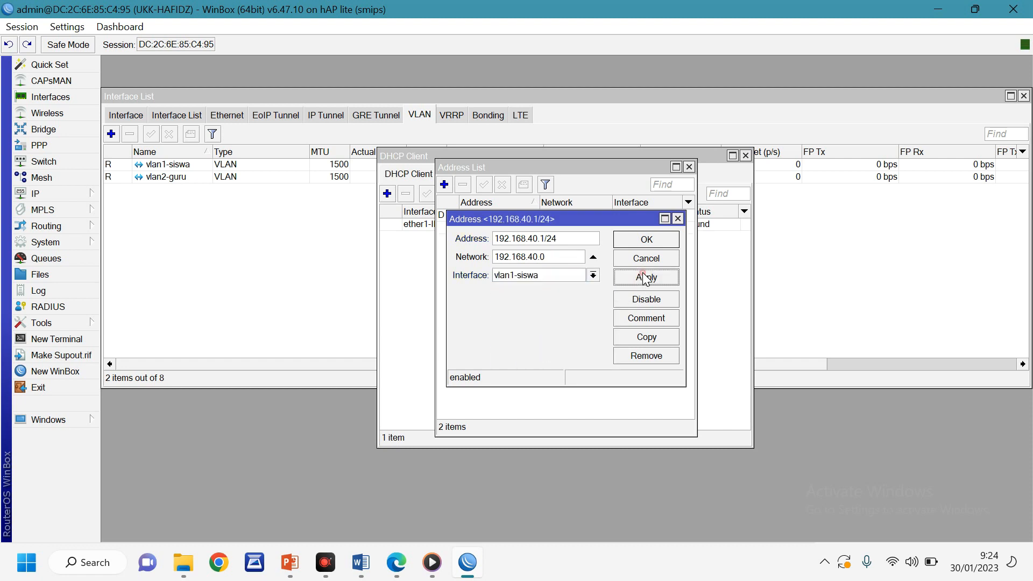
{"action": "left_click", "coordinate": [646, 239]}
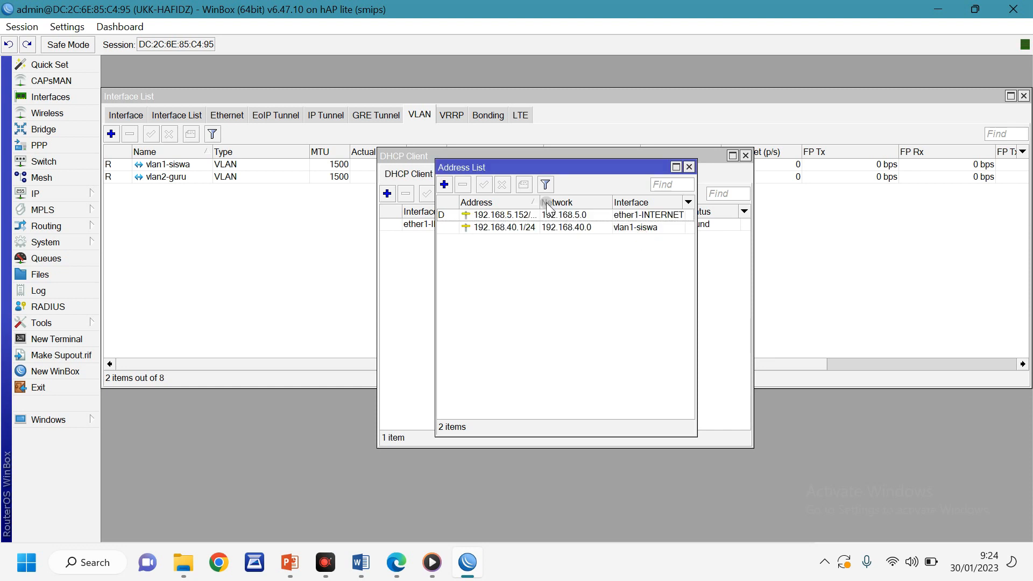
Add 192.168.60.1/24 on vlan2-guru
{"action": "left_click", "coordinate": [444, 184]}
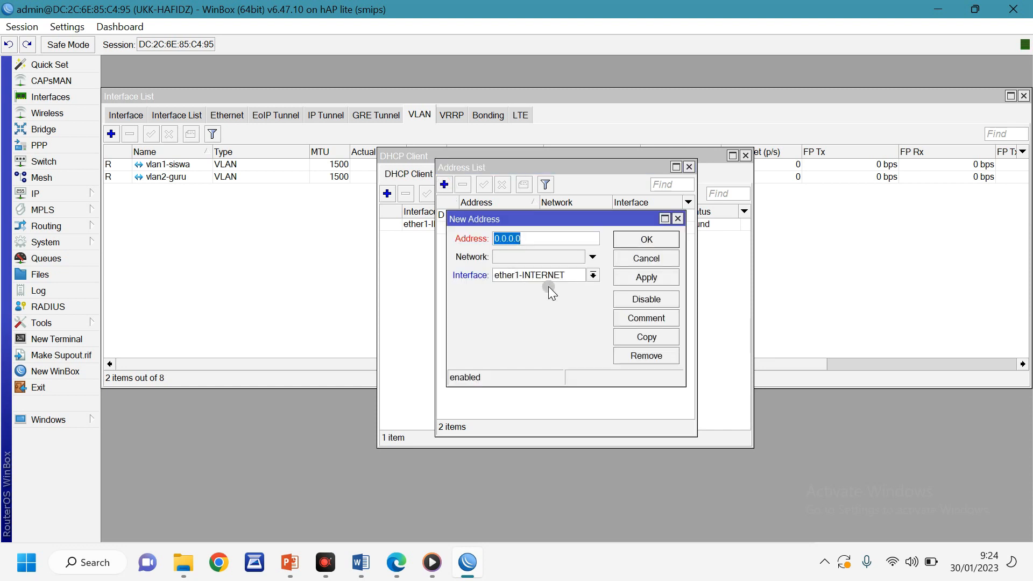
{"action": "type", "text": "192.168.60.1/24"}
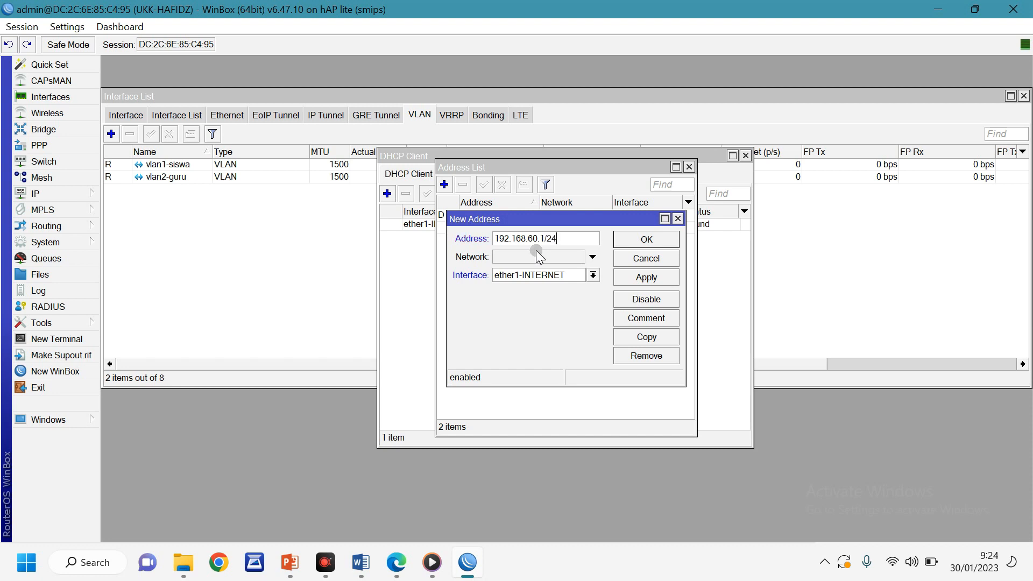
{"action": "left_click", "coordinate": [544, 275]}
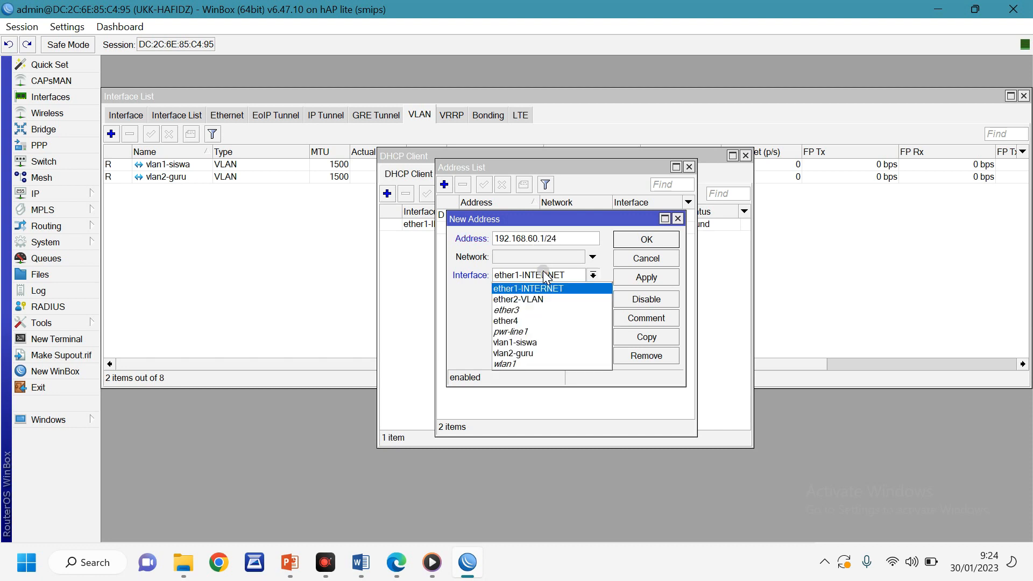
{"action": "left_click", "coordinate": [535, 354]}
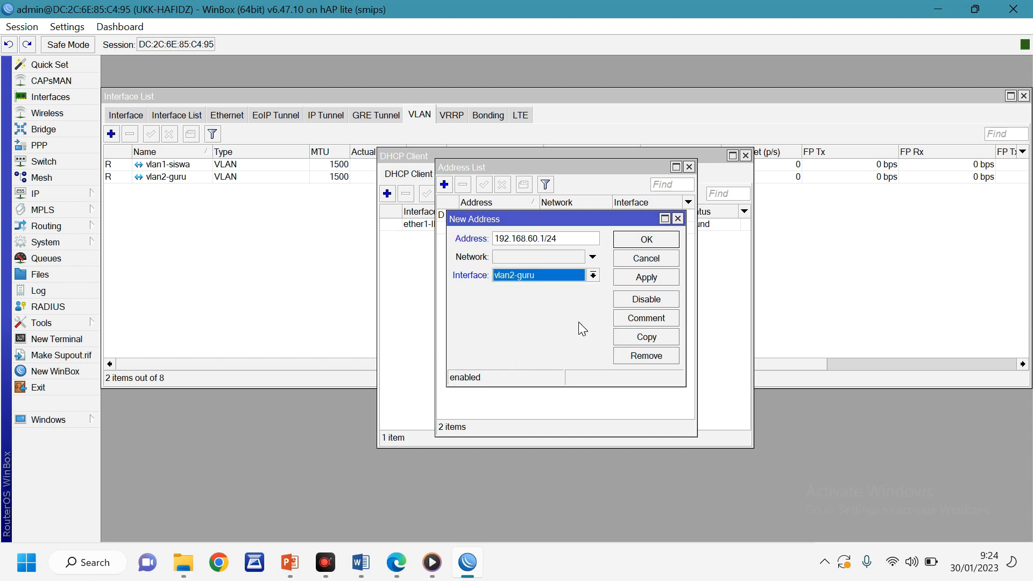
{"action": "left_click", "coordinate": [649, 280]}
{"action": "left_click", "coordinate": [656, 241]}
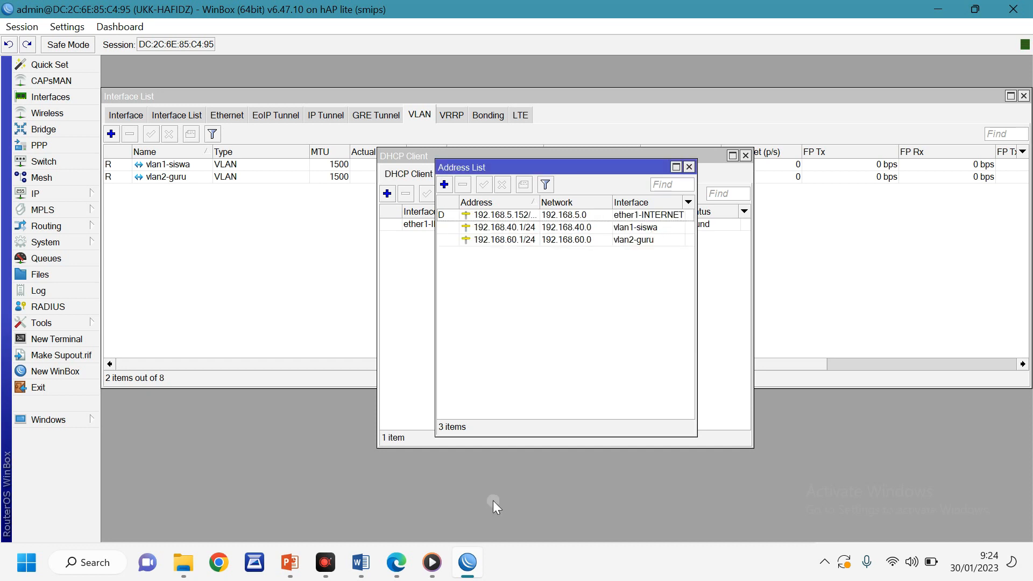
{"action": "left_click", "coordinate": [363, 562]}
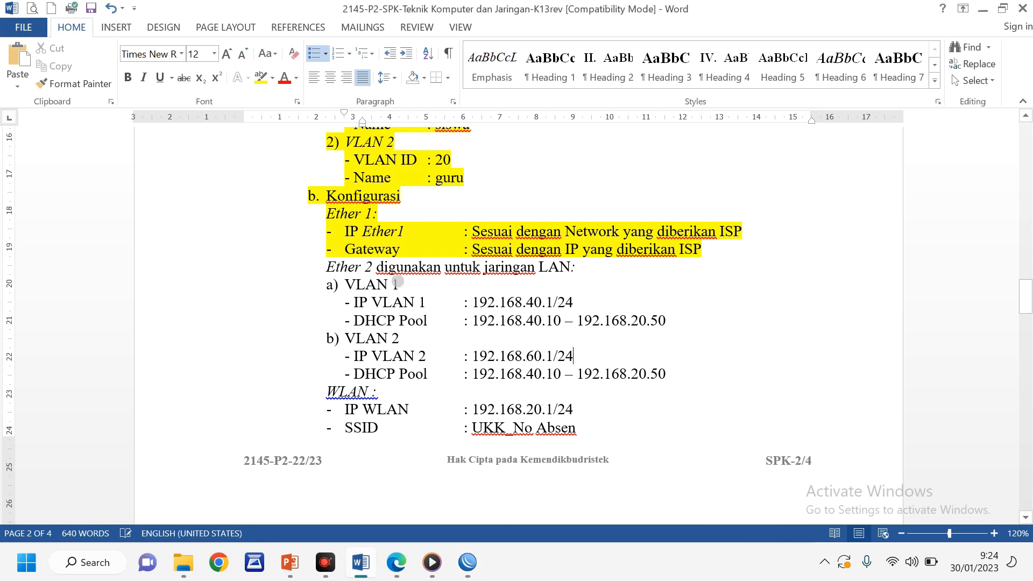
Highlight the Ether 2 through IP VLAN 1 lines and the VLAN 2 / IP VLAN 2 lines in yellow
{"action": "left_click", "coordinate": [328, 268]}
{"action": "left_click_drag", "start_coordinate": [327, 269], "coordinate": [581, 302]}
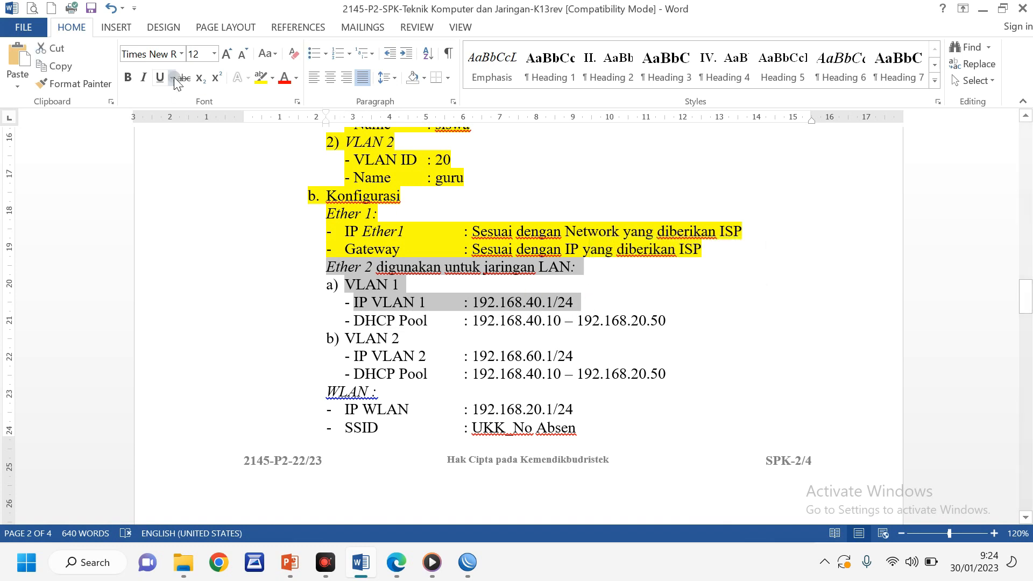
{"action": "left_click", "coordinate": [261, 77]}
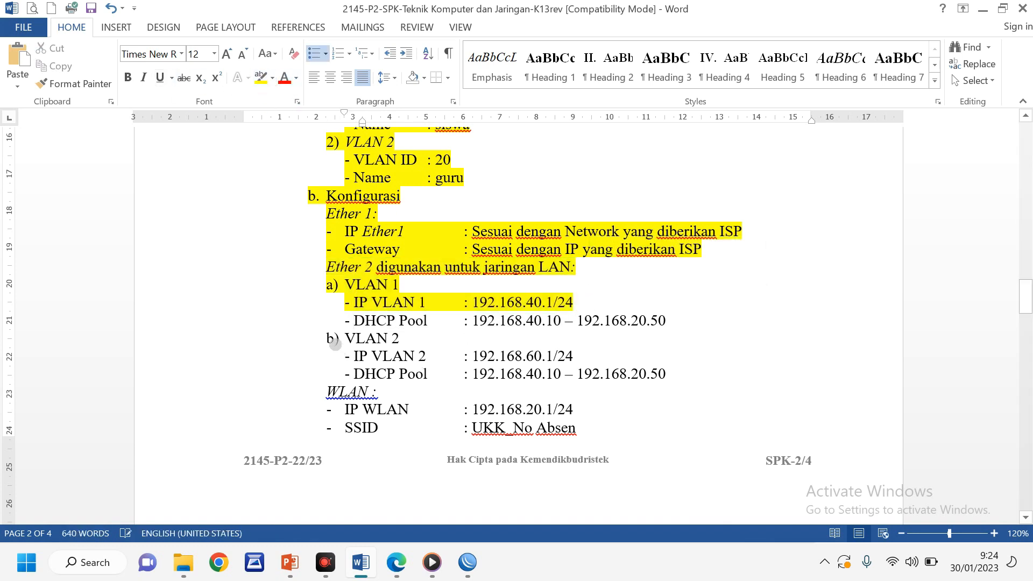
{"action": "left_click_drag", "start_coordinate": [343, 338], "coordinate": [580, 356]}
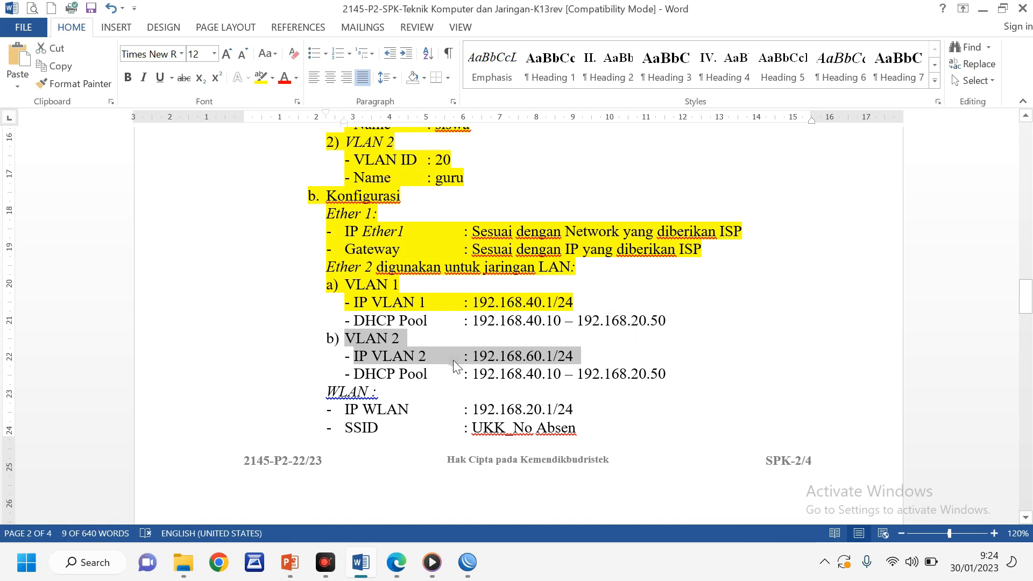
{"action": "left_click", "coordinate": [260, 79]}
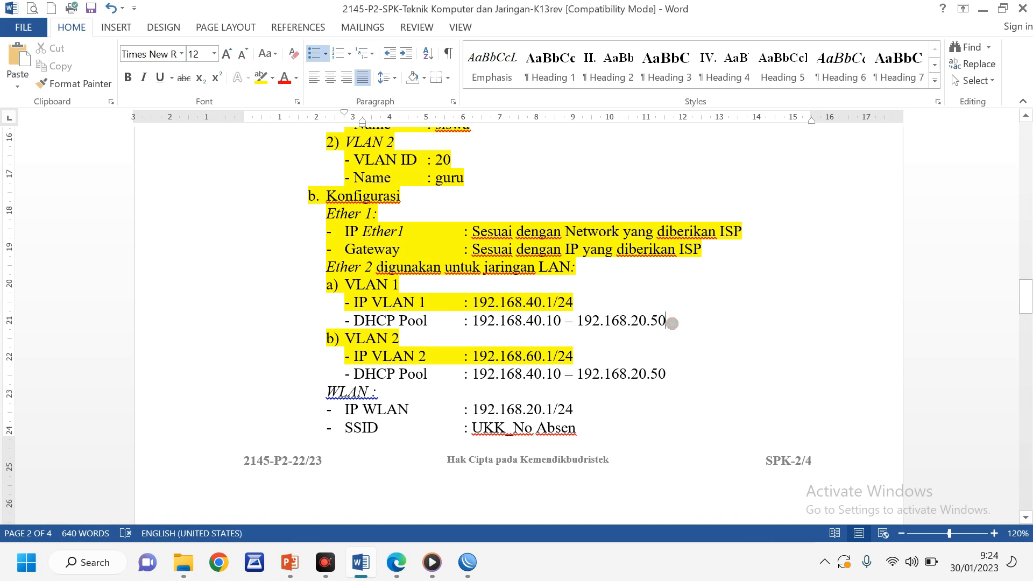
{"action": "scroll", "coordinate": [684, 361], "scroll_direction": "down", "scroll_amount": 1}
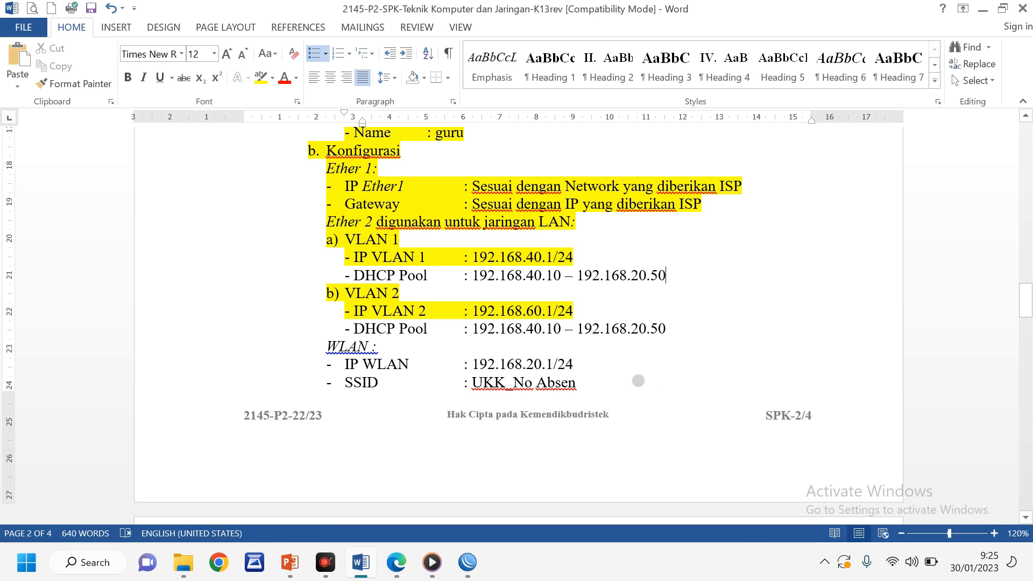
{"action": "scroll", "coordinate": [638, 380], "scroll_direction": "down", "scroll_amount": 1}
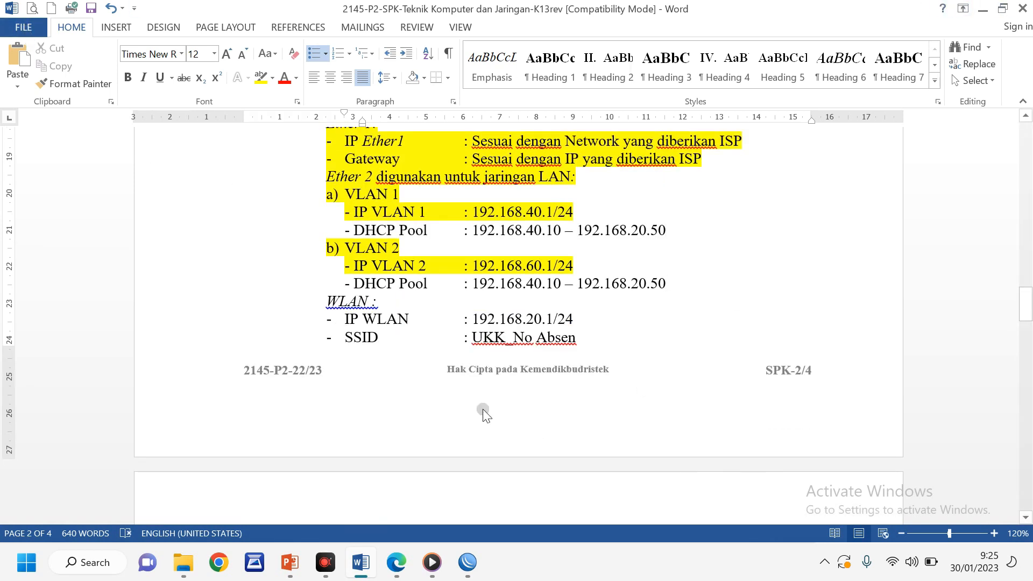
Close the Address List and DHCP Client windows and open IP > DHCP Server
{"action": "left_click", "coordinate": [467, 562]}
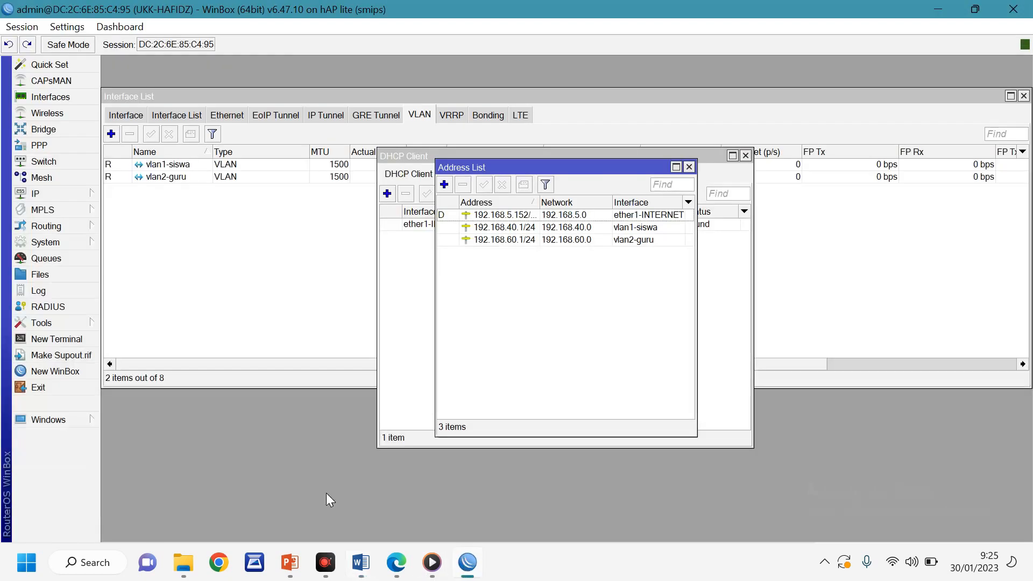
{"action": "left_click", "coordinate": [689, 167]}
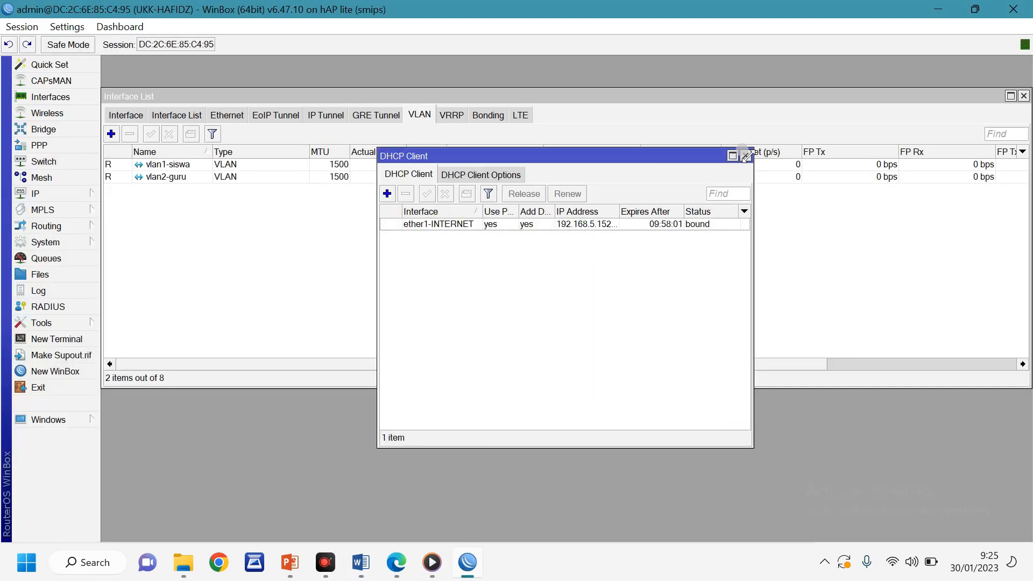
{"action": "left_click", "coordinate": [745, 156]}
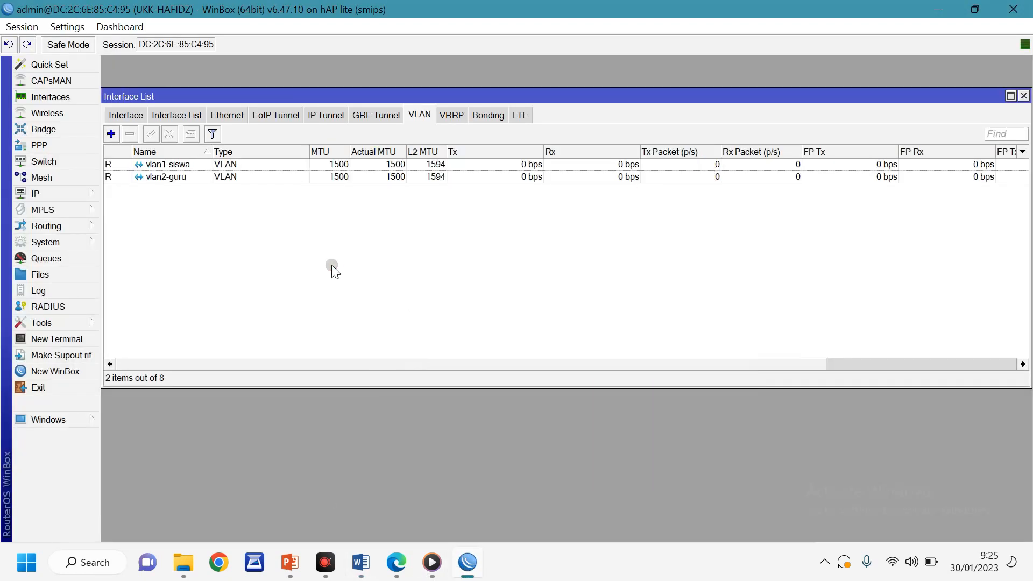
{"action": "left_click", "coordinate": [37, 195]}
{"action": "left_click", "coordinate": [142, 259]}
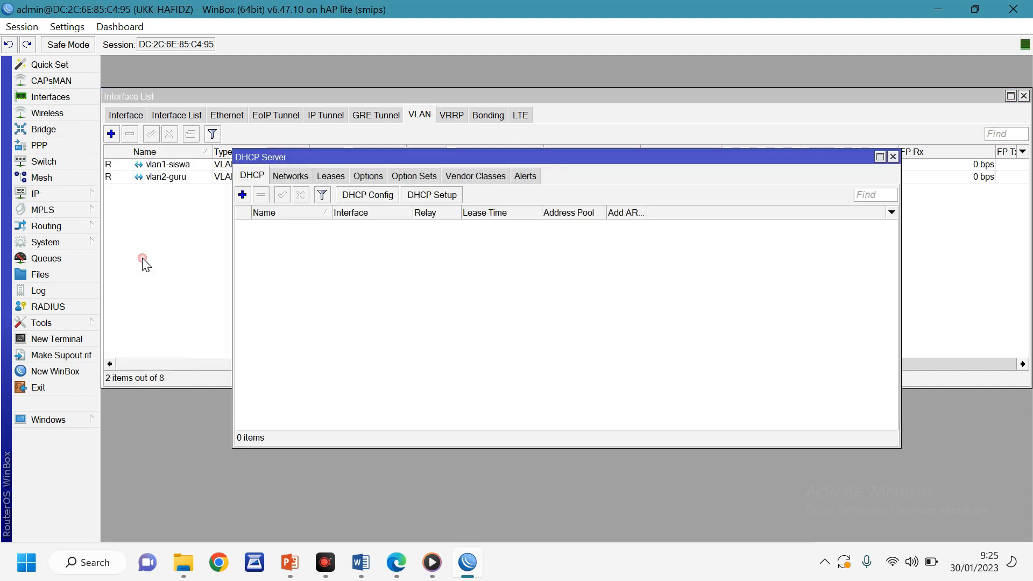
Run DHCP Setup on vlan1-siswa, accepting 192.168.40.0/24 space and gateway 192.168.40.1
{"action": "left_click", "coordinate": [432, 196]}
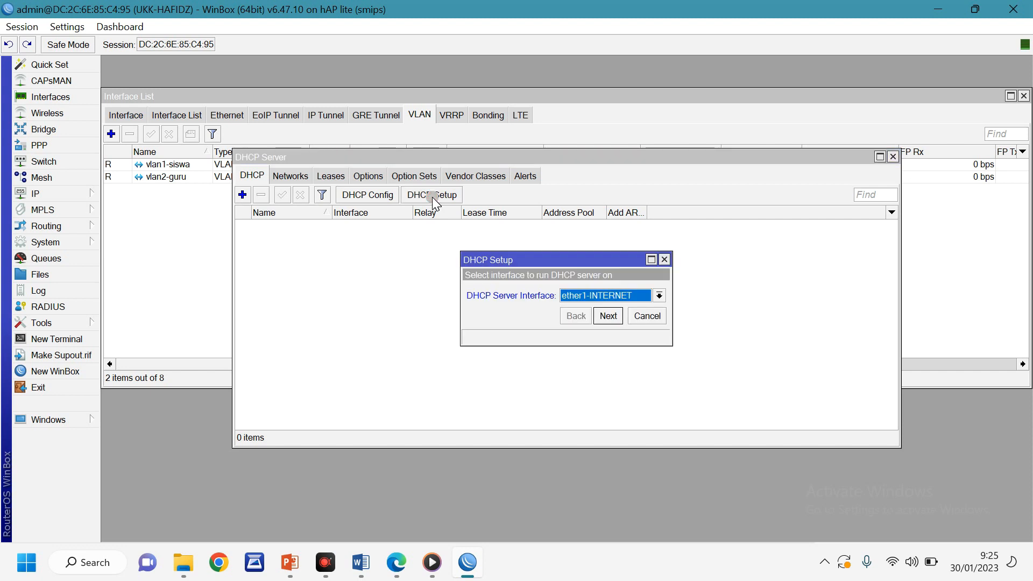
{"action": "left_click", "coordinate": [642, 296]}
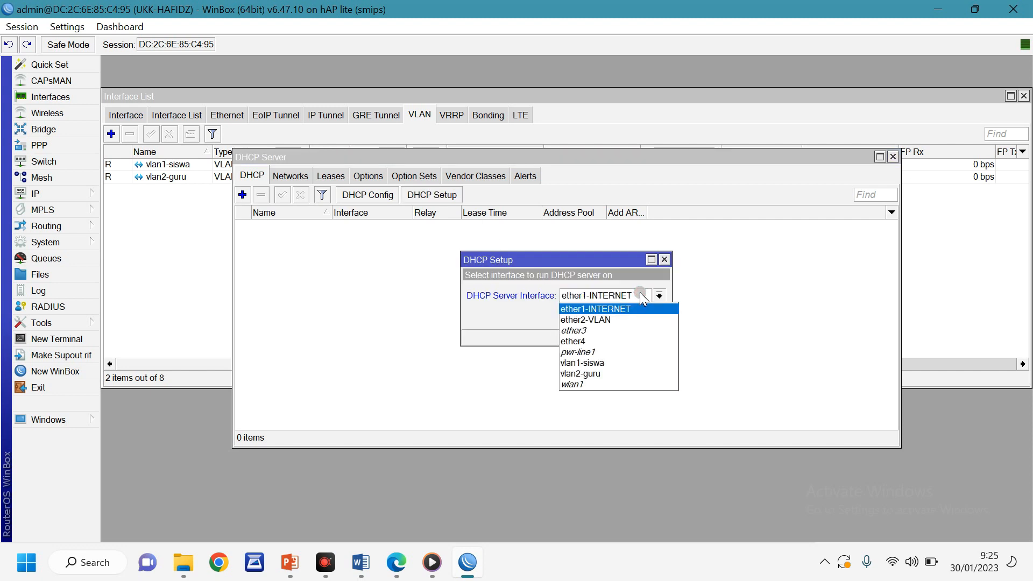
{"action": "left_click", "coordinate": [597, 364]}
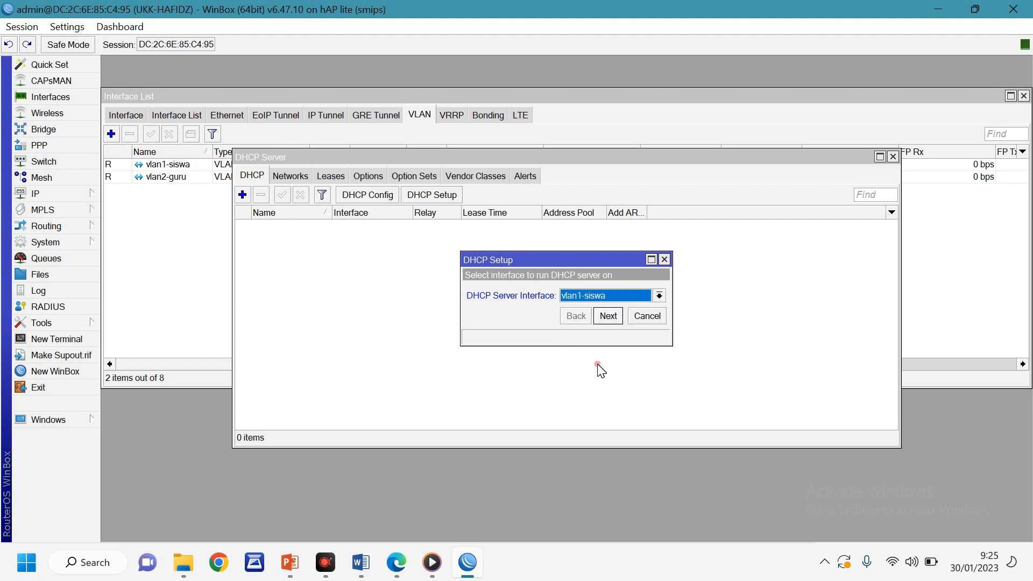
{"action": "left_click", "coordinate": [602, 317]}
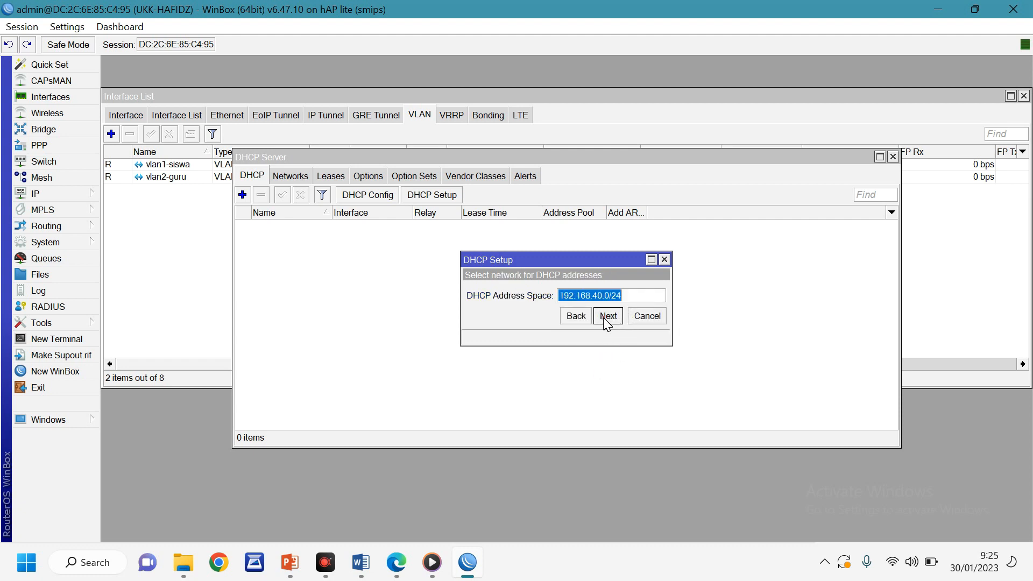
{"action": "left_click", "coordinate": [603, 318]}
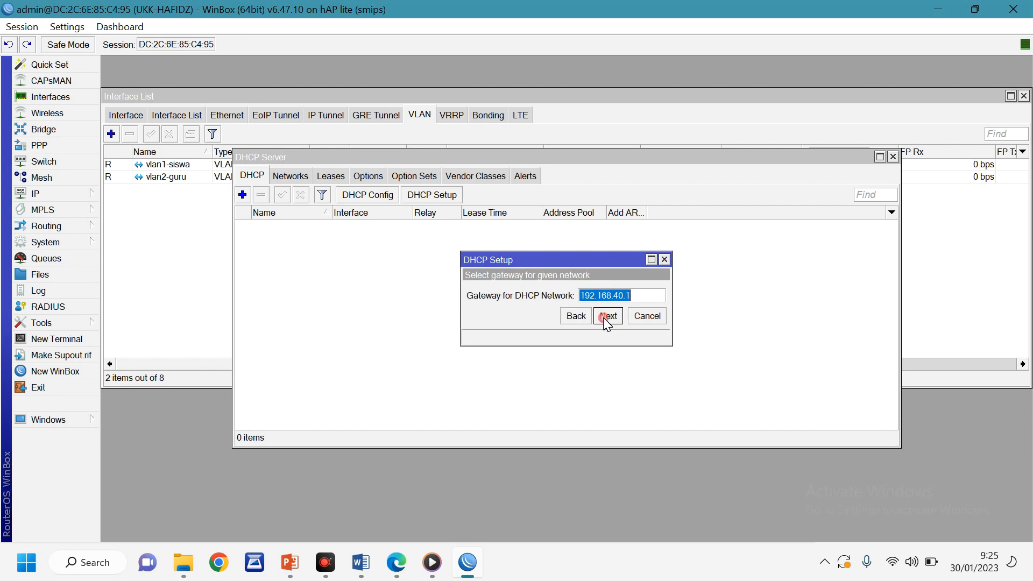
{"action": "left_click", "coordinate": [603, 318]}
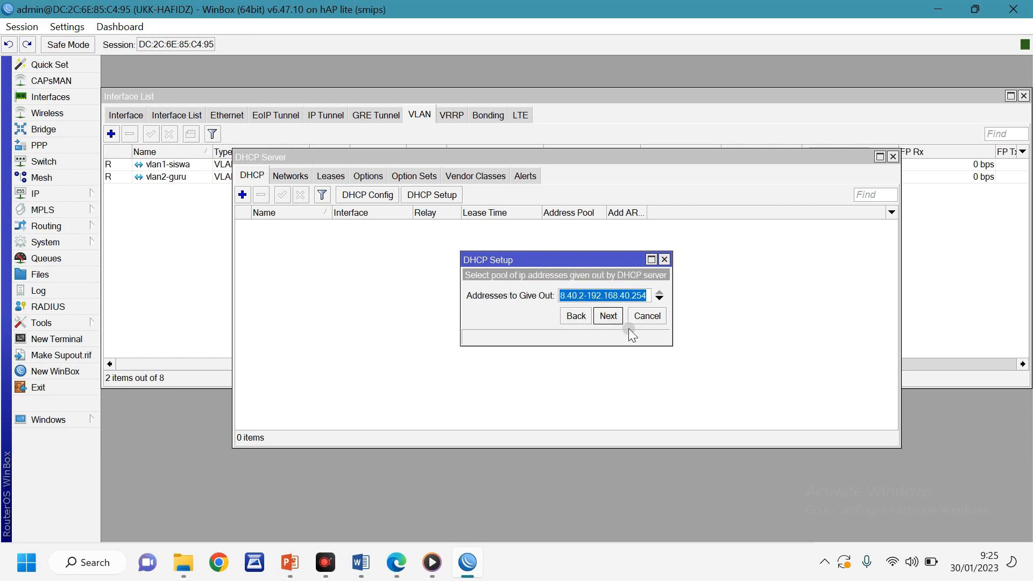
{"action": "left_click_drag", "start_coordinate": [672, 302], "coordinate": [748, 305]}
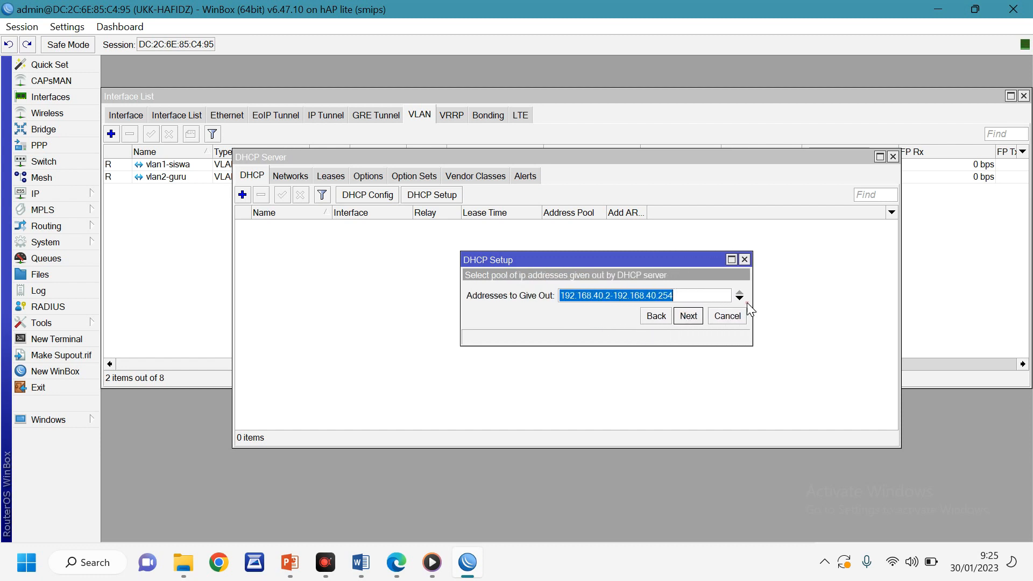
{"action": "left_click", "coordinate": [366, 563]}
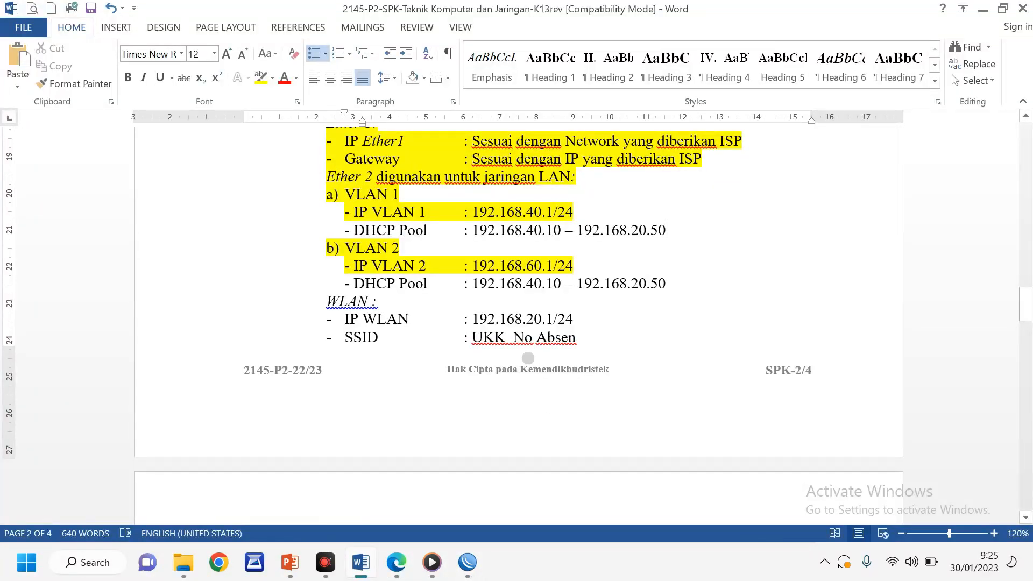
Read the VLAN 1 DHCP Pool range in the Word task sheet
{"action": "left_click", "coordinate": [554, 231]}
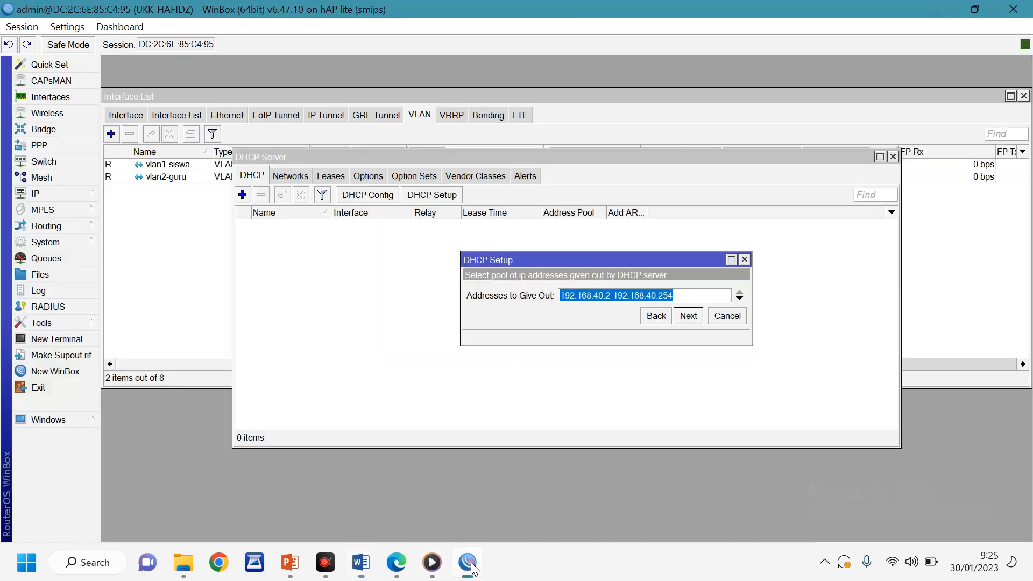
Finish the vlan1-siswa DHCP setup with pool 192.168.40.10–192.168.40.50 and the suggested DNS and lease
{"action": "left_click", "coordinate": [468, 563]}
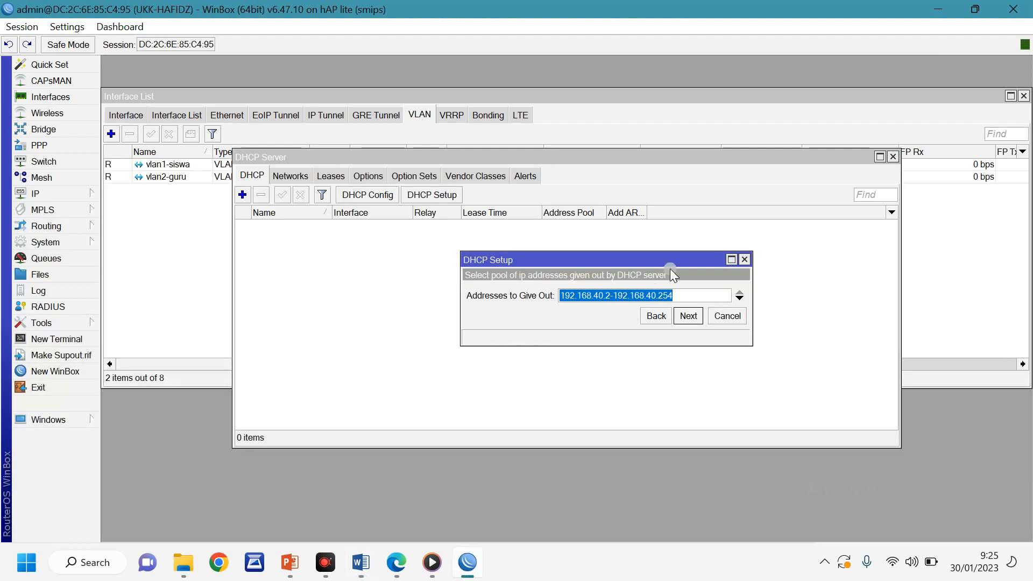
{"action": "left_click", "coordinate": [611, 295]}
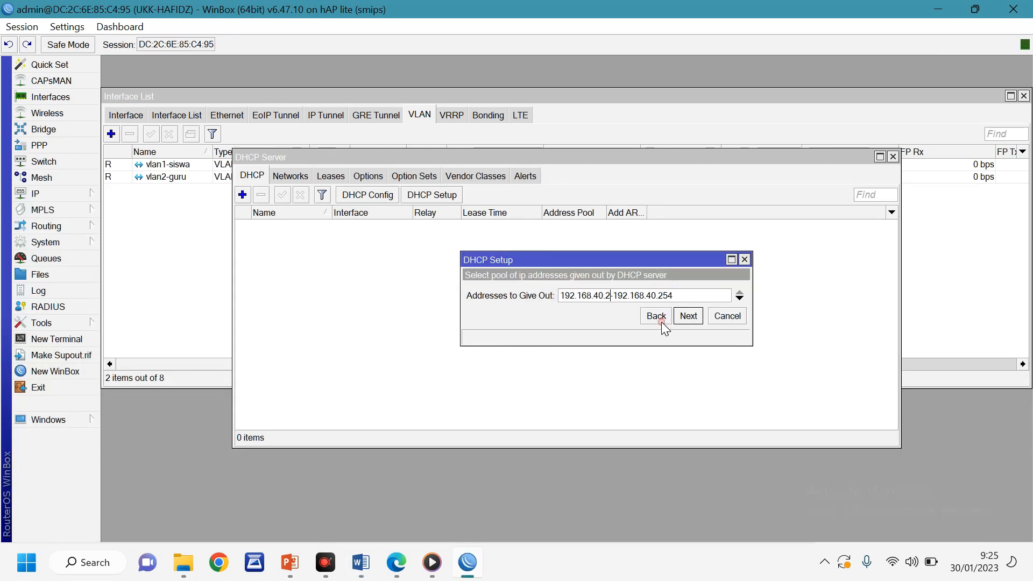
{"action": "key", "text": "BackSpace"}
{"action": "type", "text": "10"}
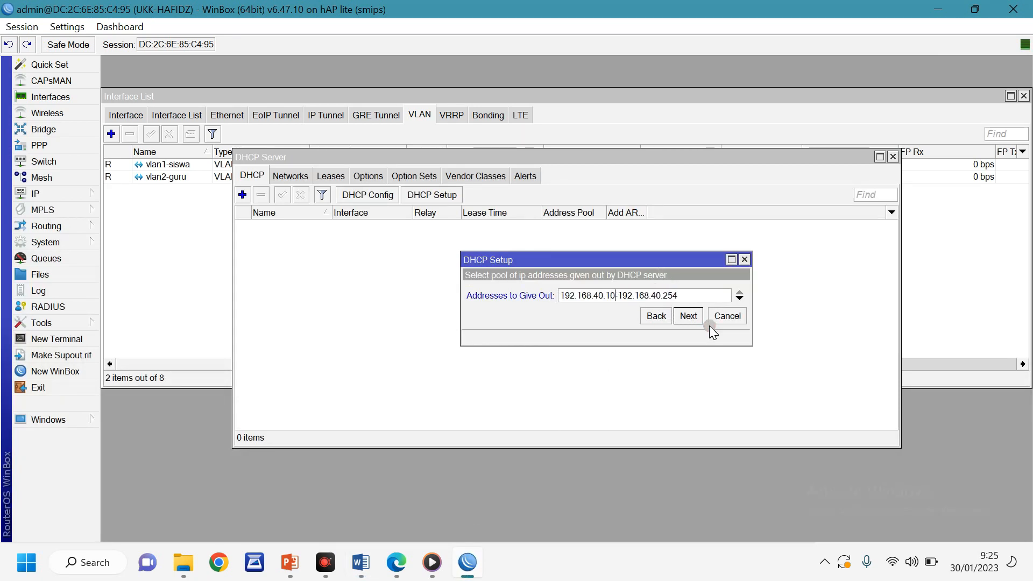
{"action": "left_click", "coordinate": [700, 297]}
{"action": "key", "text": "BackSpace"}
{"action": "key", "text": "BackSpace"}
{"action": "key", "text": "BackSpace"}
{"action": "type", "text": "5"}
{"action": "left_click", "coordinate": [690, 315]}
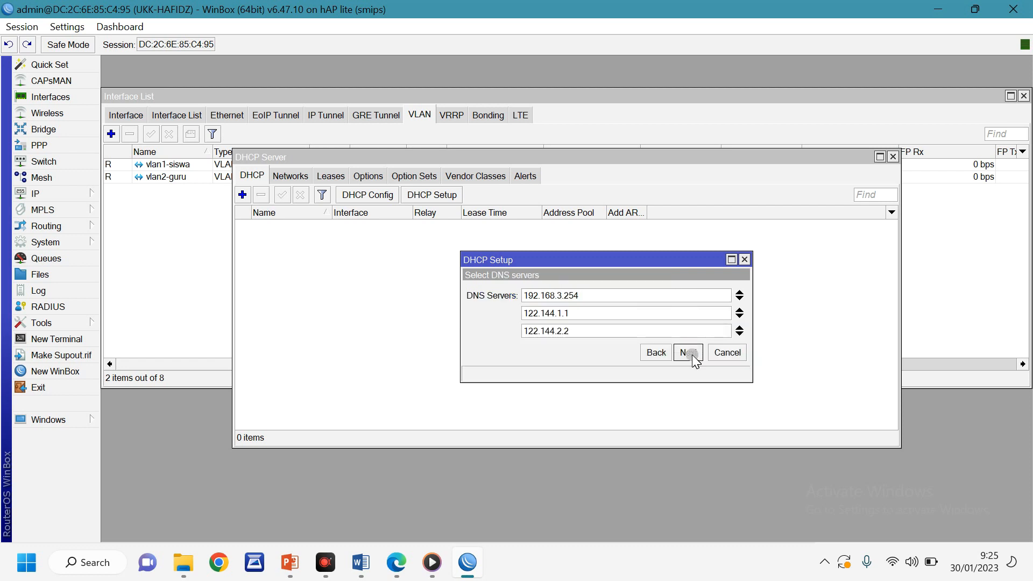
{"action": "left_click", "coordinate": [689, 353]}
{"action": "left_click", "coordinate": [689, 353]}
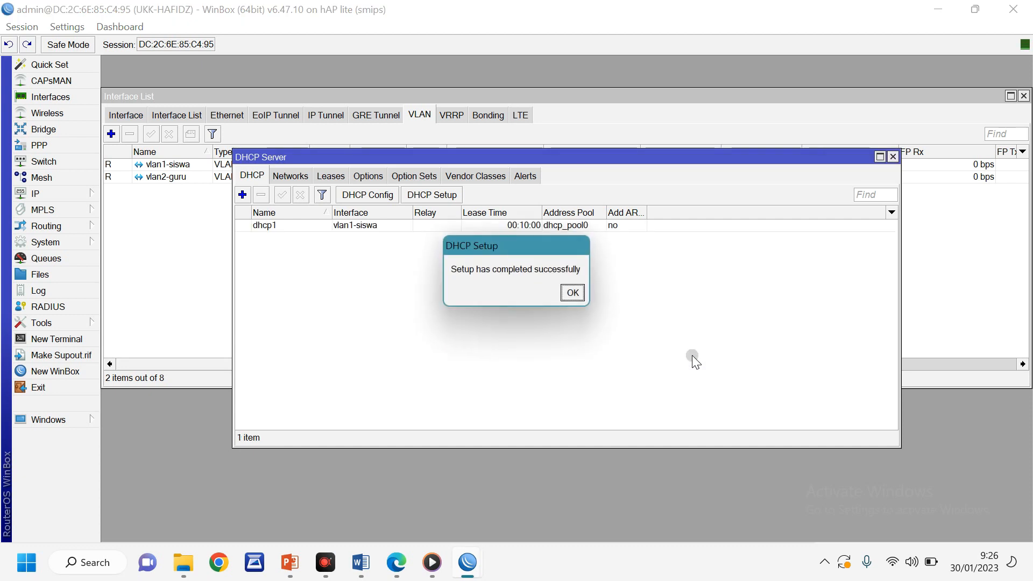
{"action": "left_click", "coordinate": [574, 294]}
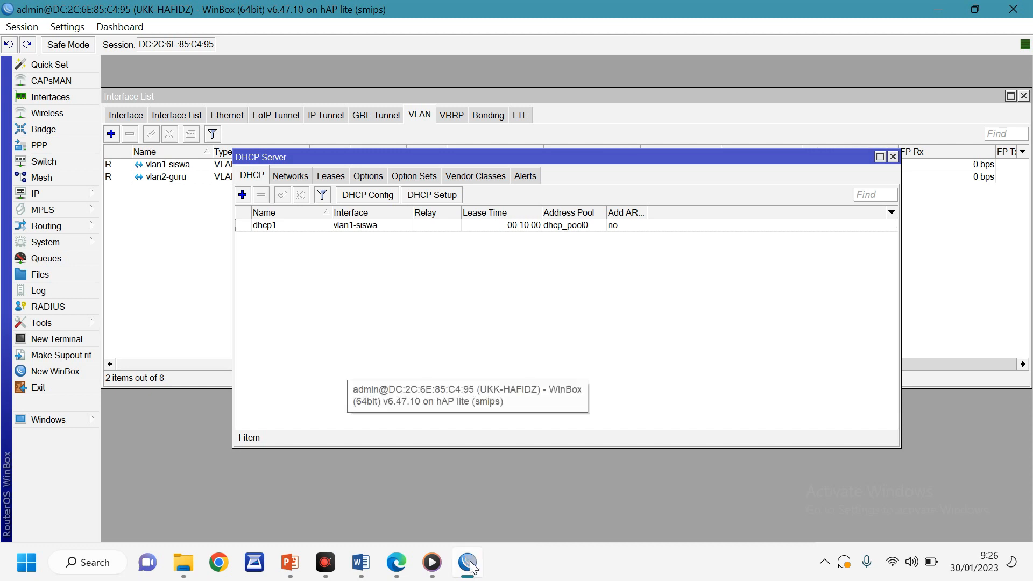
Correct the Word pool ranges to 192.168.40.10–192.168.40.50 and 192.168.60.10–192.168.60.50, then save
{"action": "left_click", "coordinate": [361, 563]}
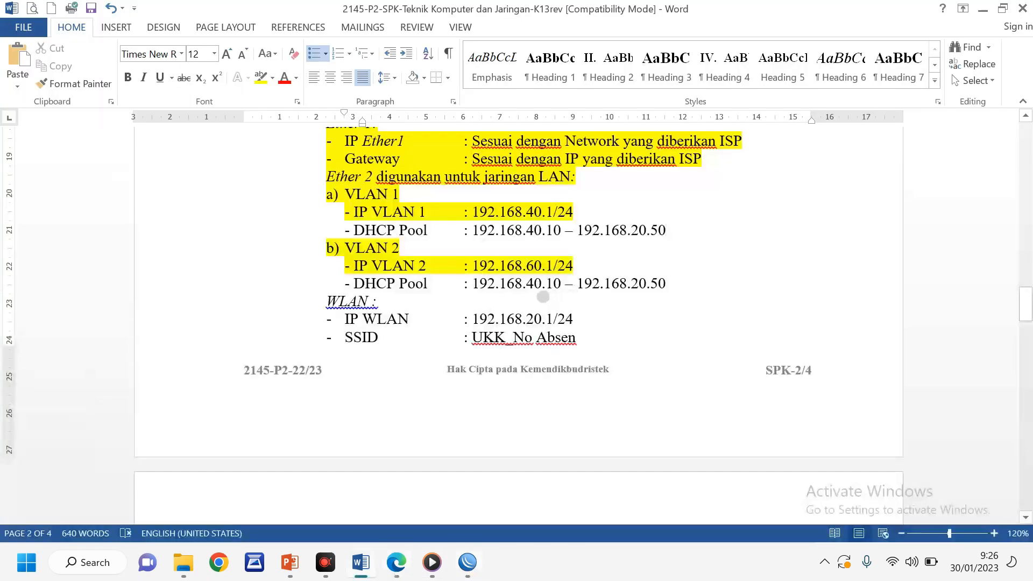
{"action": "left_click_drag", "start_coordinate": [526, 283], "coordinate": [534, 283]}
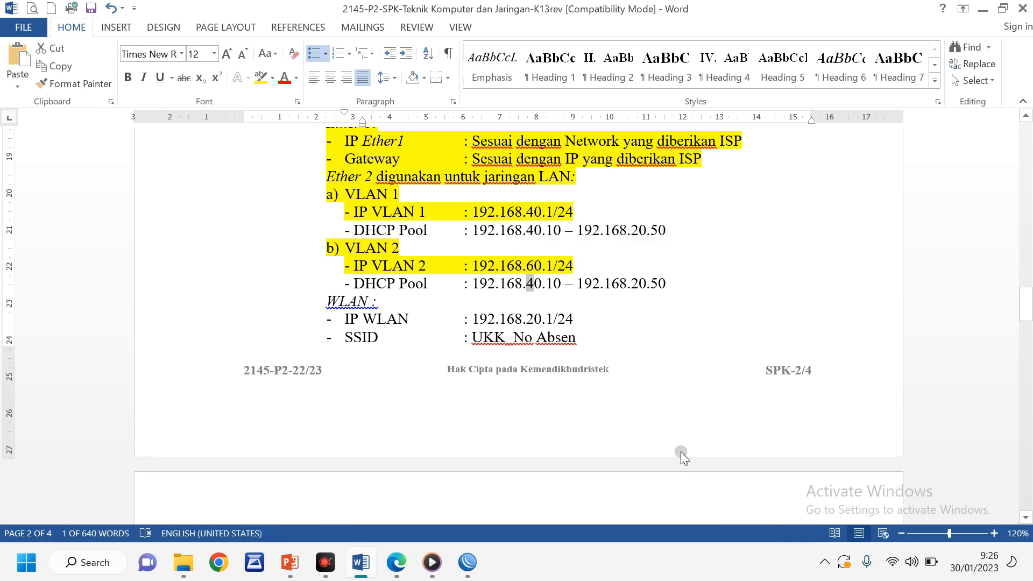
{"action": "type", "text": "6"}
{"action": "left_click_drag", "start_coordinate": [630, 283], "coordinate": [639, 283]}
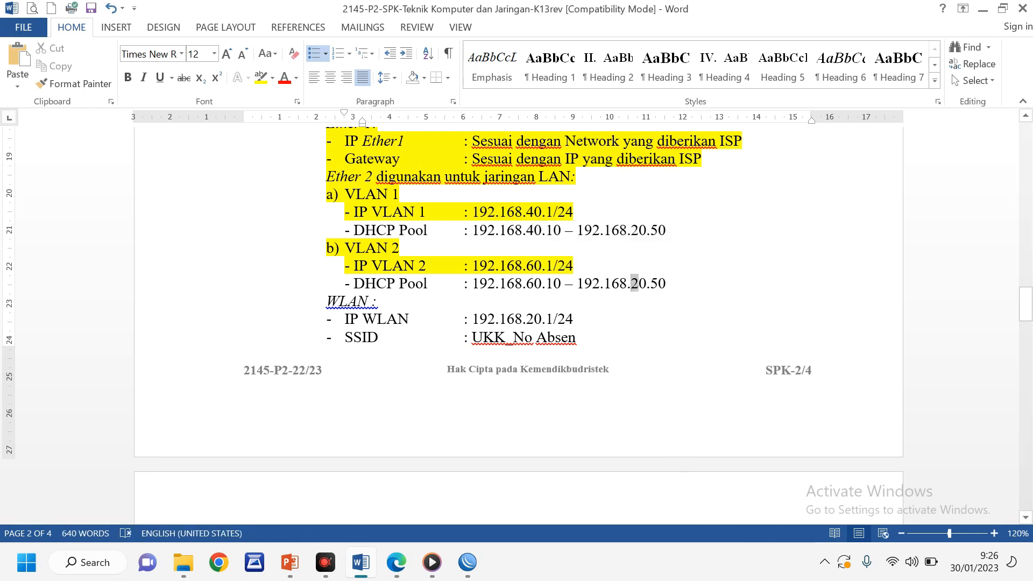
{"action": "type", "text": "6"}
{"action": "left_click_drag", "start_coordinate": [630, 231], "coordinate": [639, 231]}
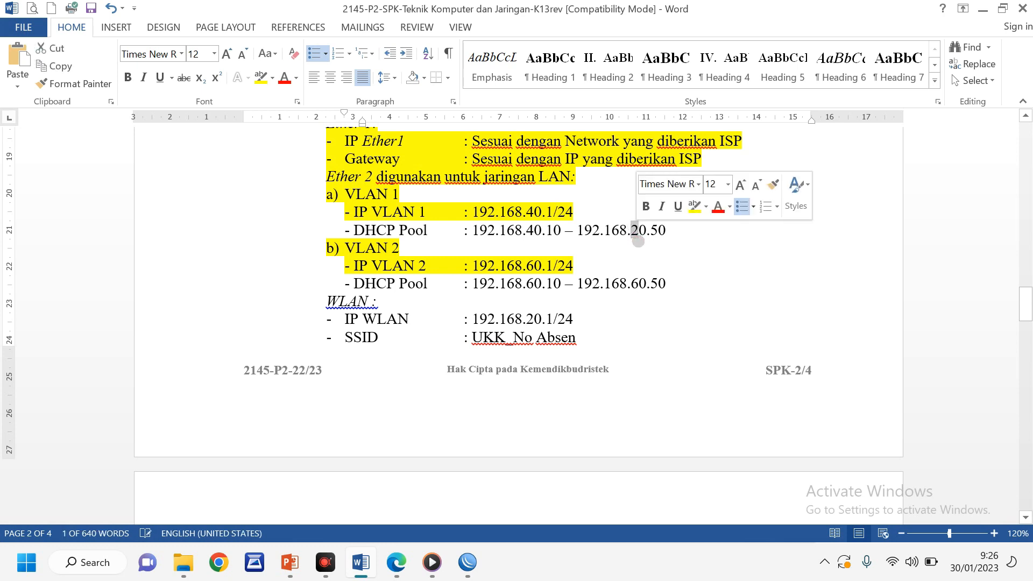
{"action": "type", "text": "4"}
{"action": "left_click", "coordinate": [669, 284]}
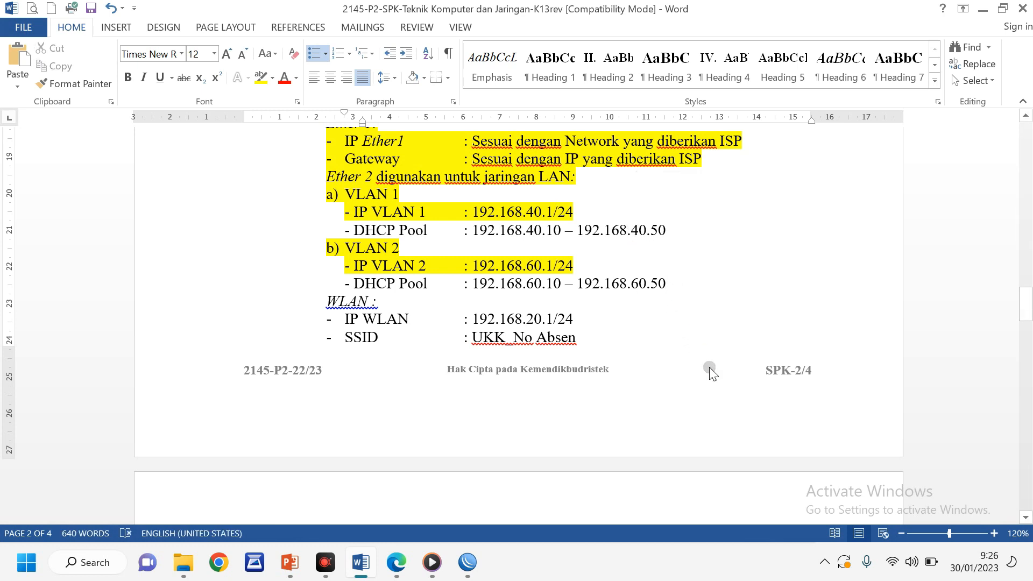
{"action": "key", "text": "ctrl+s"}
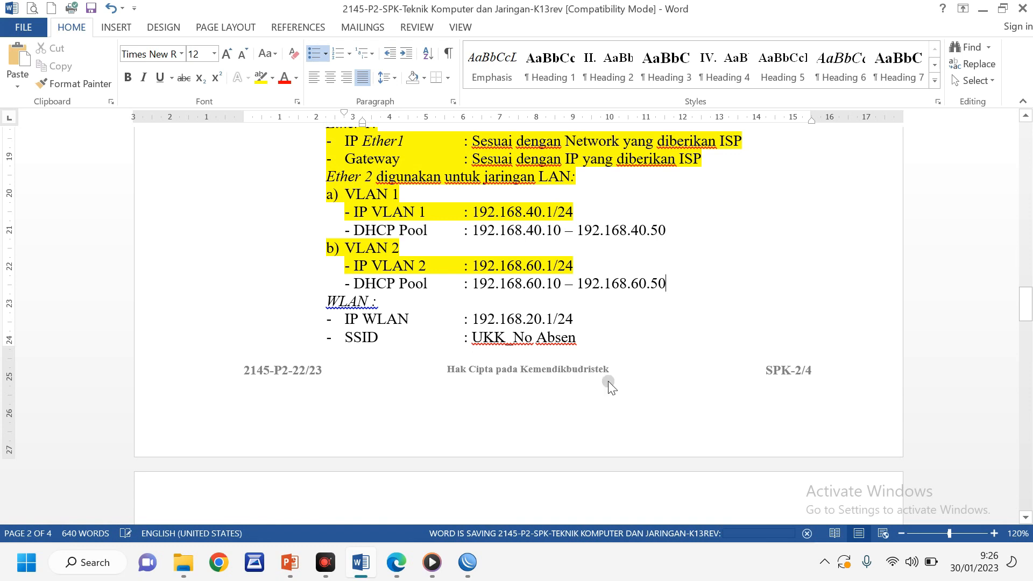
{"action": "left_click", "coordinate": [468, 562]}
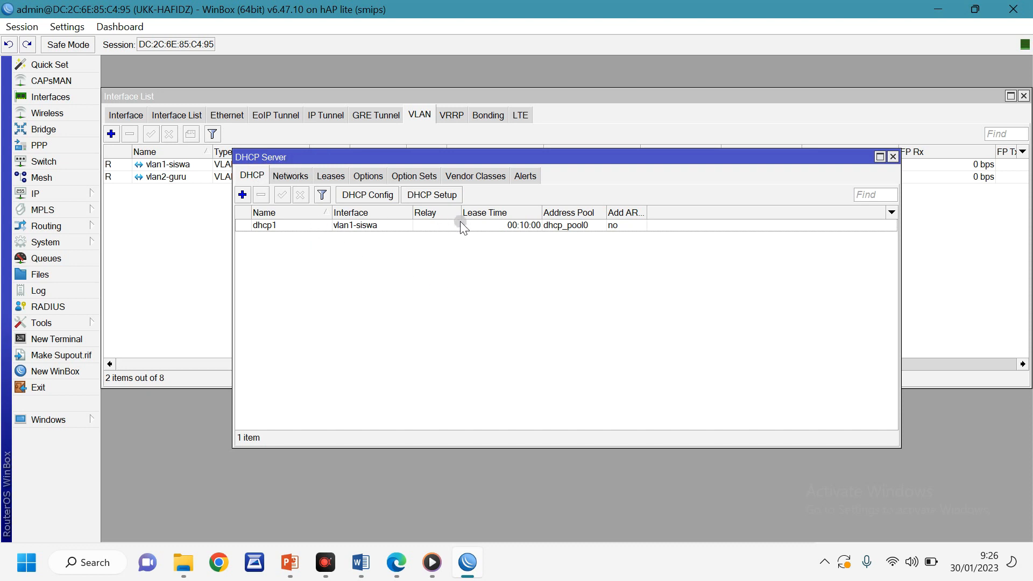
Start a DHCP setup on vlan2-guru, accepting address space 192.168.60.0/24 and gateway 192.168.60.1
{"action": "left_click", "coordinate": [447, 196]}
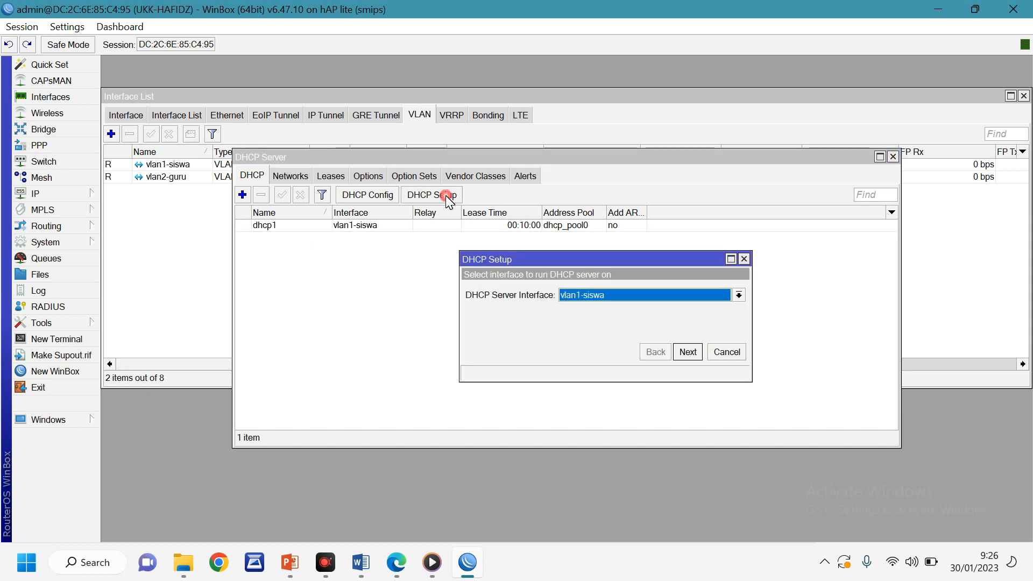
{"action": "left_click", "coordinate": [667, 295]}
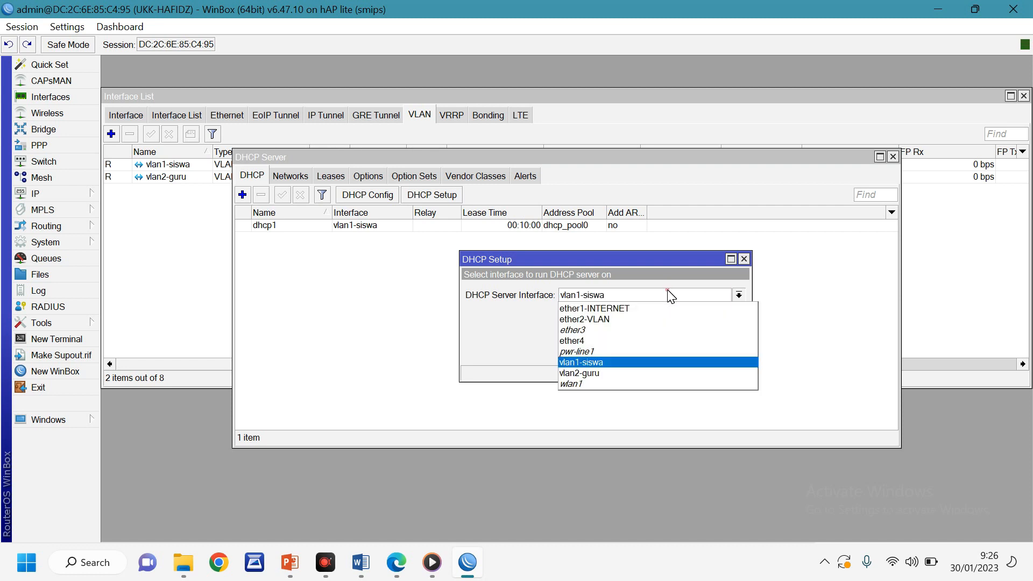
{"action": "left_click", "coordinate": [601, 374]}
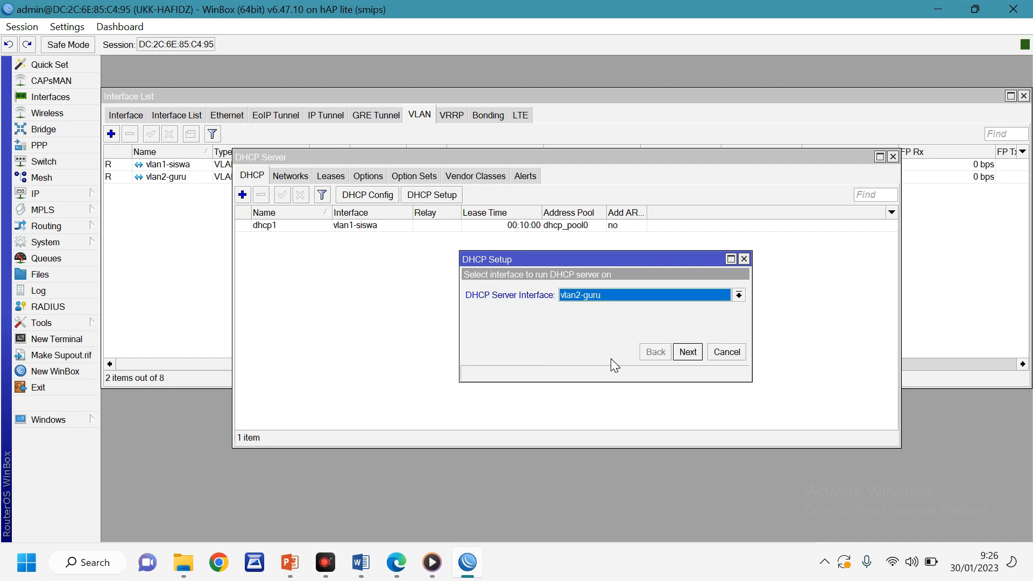
{"action": "left_click", "coordinate": [687, 352]}
{"action": "left_click", "coordinate": [687, 352]}
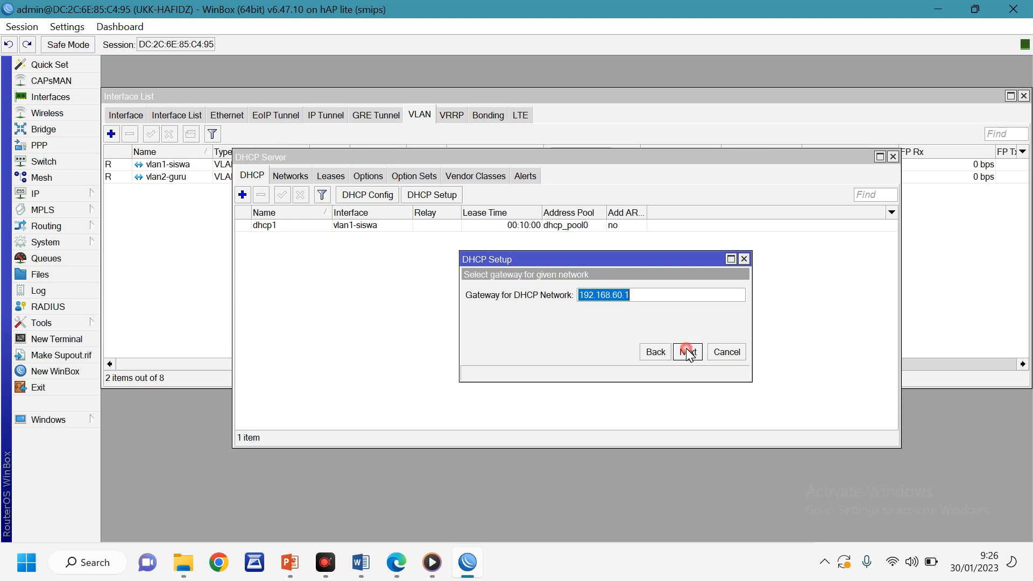
{"action": "left_click", "coordinate": [687, 352]}
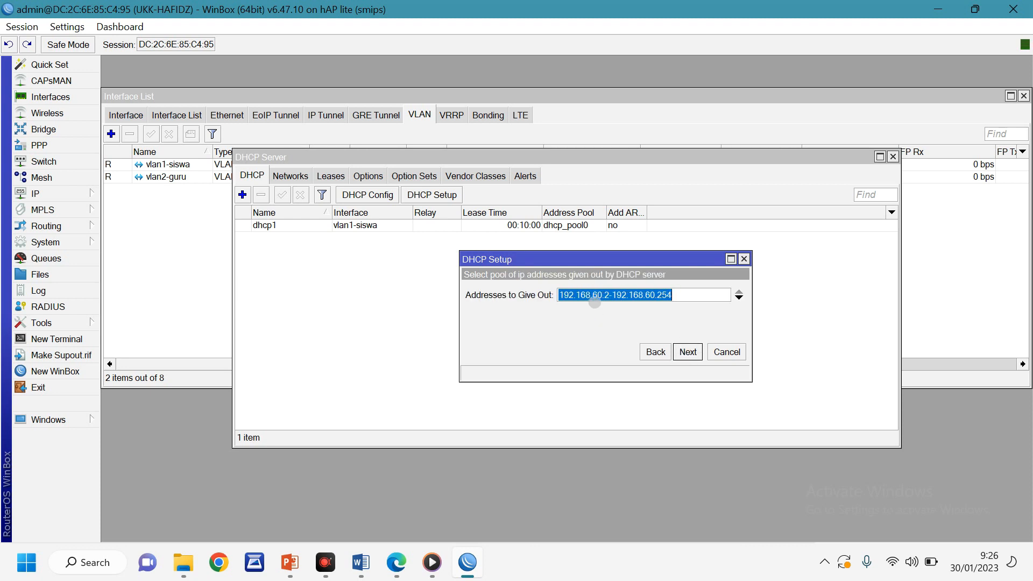
Set the dhcp2 pool to start at 192.168.60.10, accept DNS and lease, and finish
{"action": "left_click", "coordinate": [604, 294]}
{"action": "key", "text": "Delete"}
{"action": "type", "text": "10"}
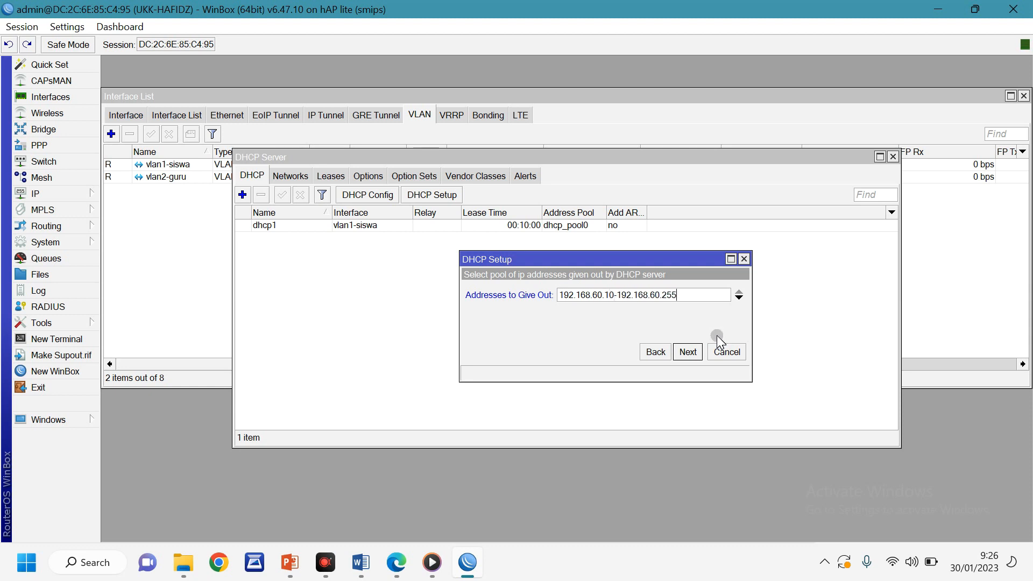
{"action": "key", "text": "BackSpace"}
{"action": "key", "text": "BackSpace"}
{"action": "key", "text": "BackSpace"}
{"action": "key", "text": "BackSpace"}
{"action": "type", "text": "5"}
{"action": "left_click", "coordinate": [688, 353]}
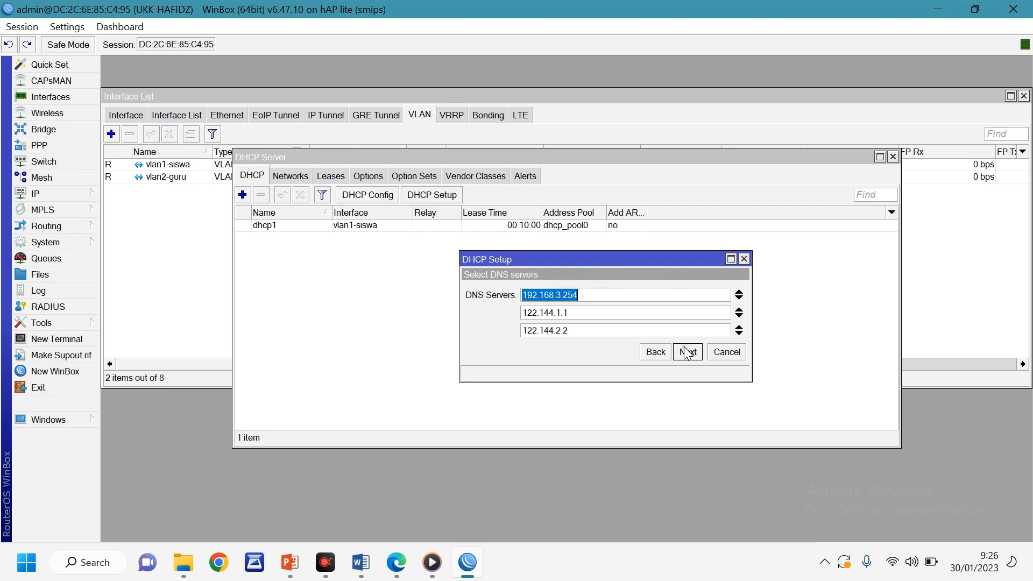
{"action": "left_click", "coordinate": [688, 353]}
{"action": "left_click", "coordinate": [688, 353]}
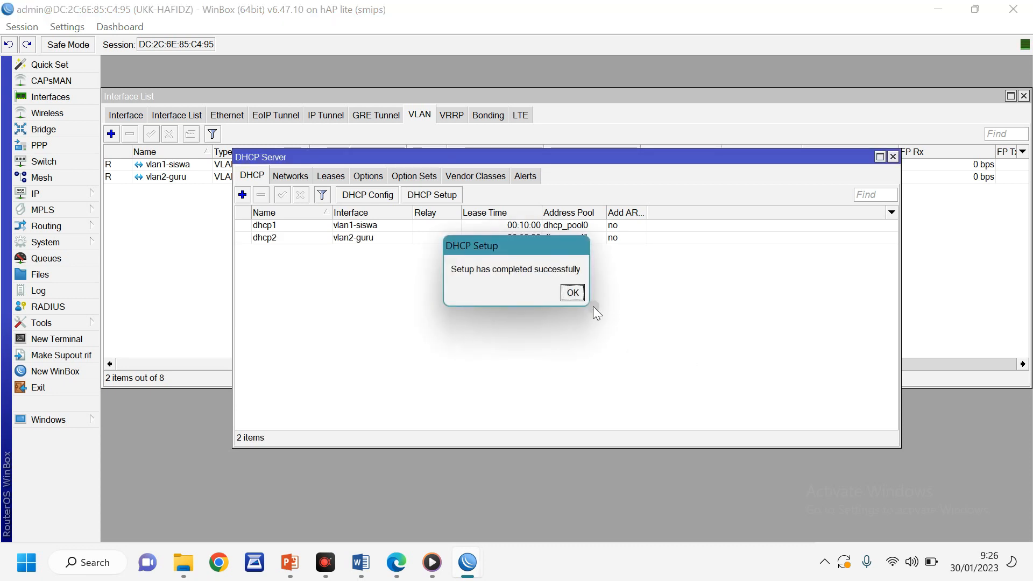
{"action": "left_click", "coordinate": [579, 292]}
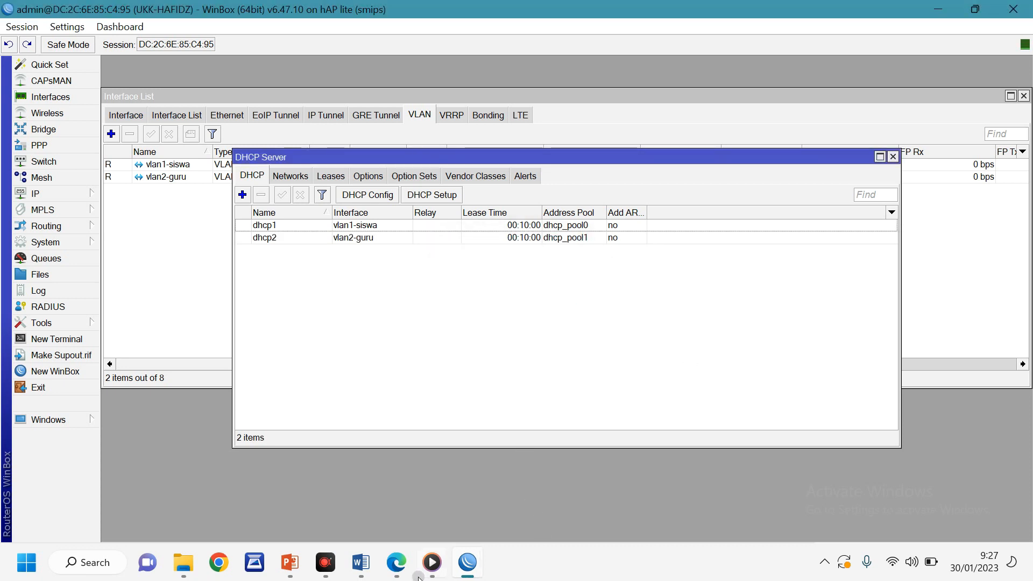
{"action": "left_click", "coordinate": [377, 565]}
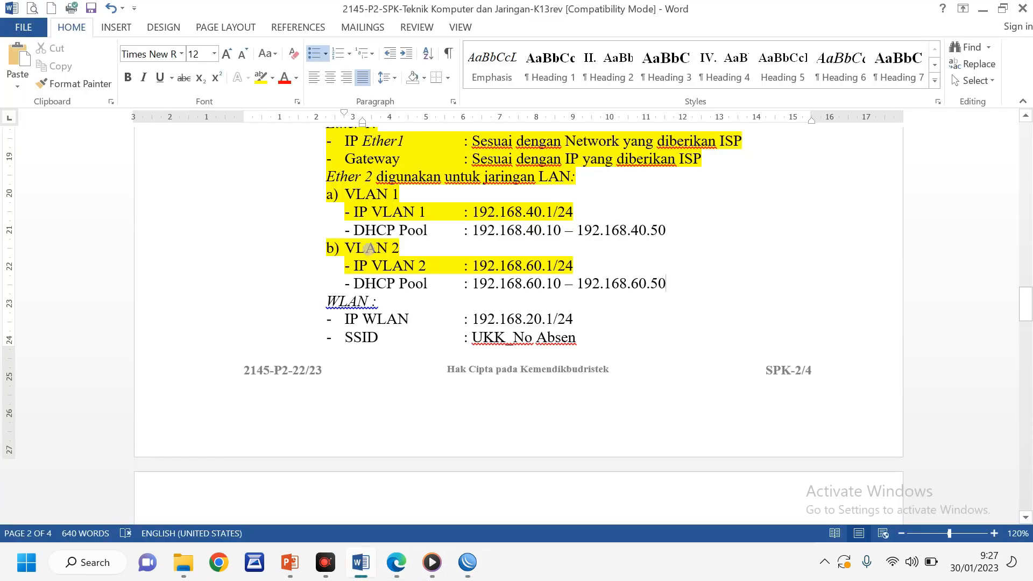
Highlight both DHCP Pool lines in the Word task sheet in yellow
{"action": "left_click_drag", "start_coordinate": [354, 229], "coordinate": [673, 231]}
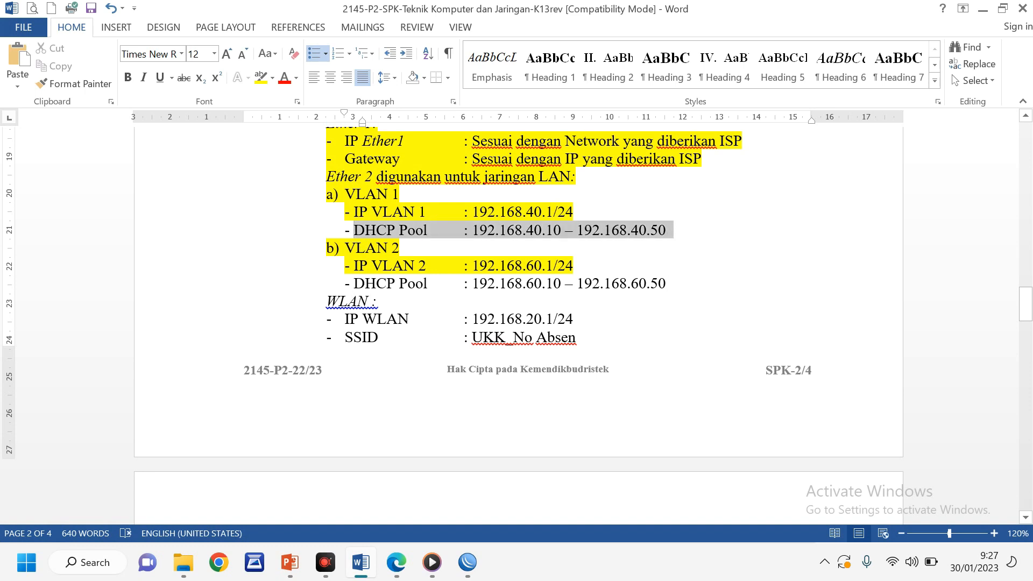
{"action": "left_click", "coordinate": [253, 78]}
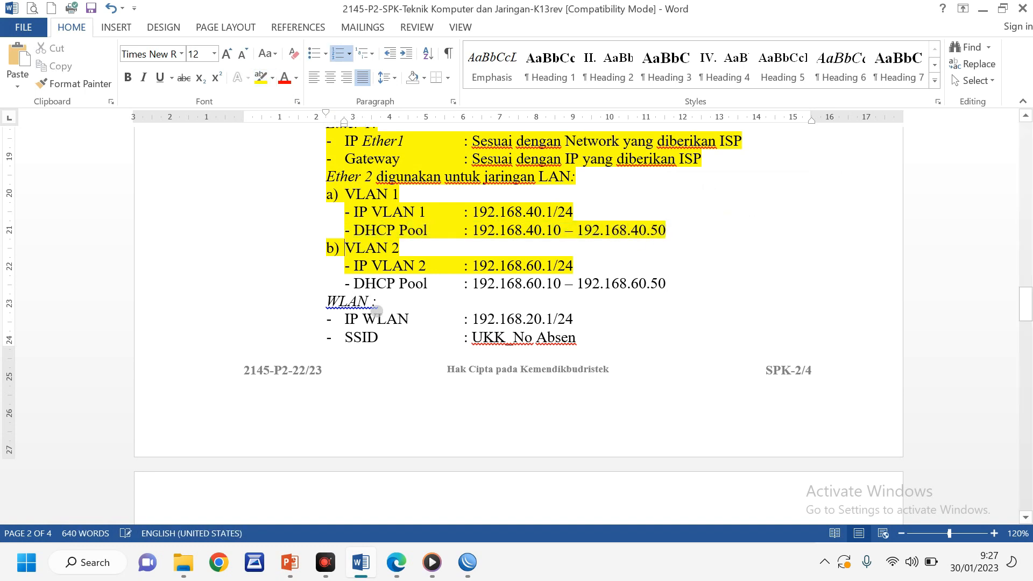
{"action": "left_click_drag", "start_coordinate": [354, 284], "coordinate": [703, 286]}
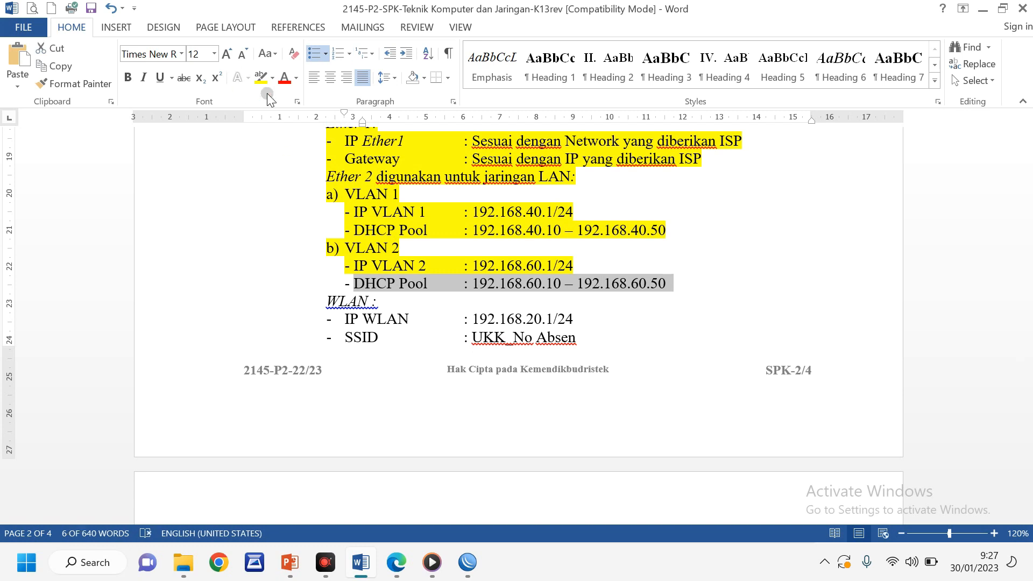
{"action": "left_click", "coordinate": [261, 79]}
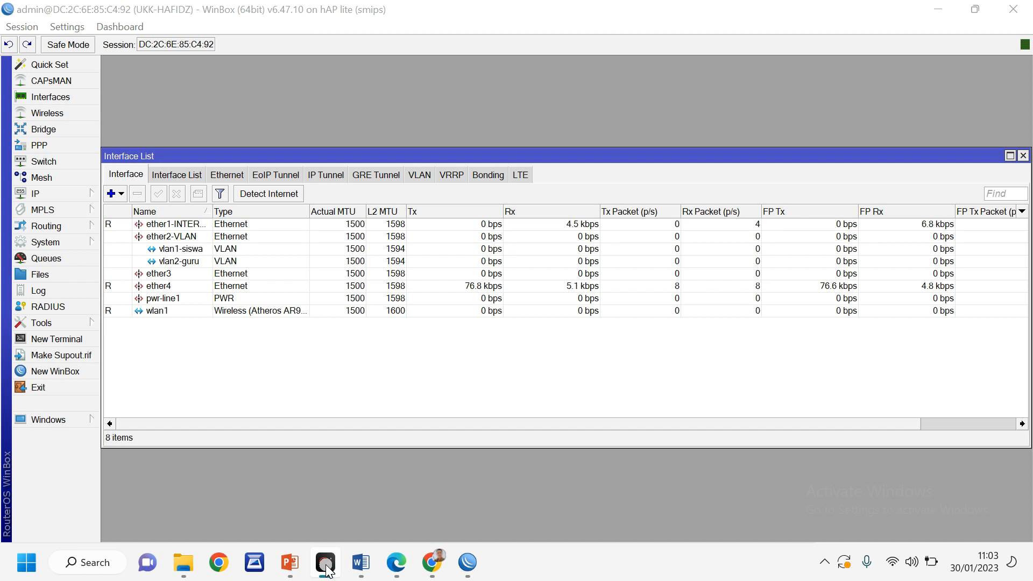
Review the router's IP address list and DHCP client status
{"action": "left_click", "coordinate": [52, 194]}
{"action": "left_click", "coordinate": [152, 198]}
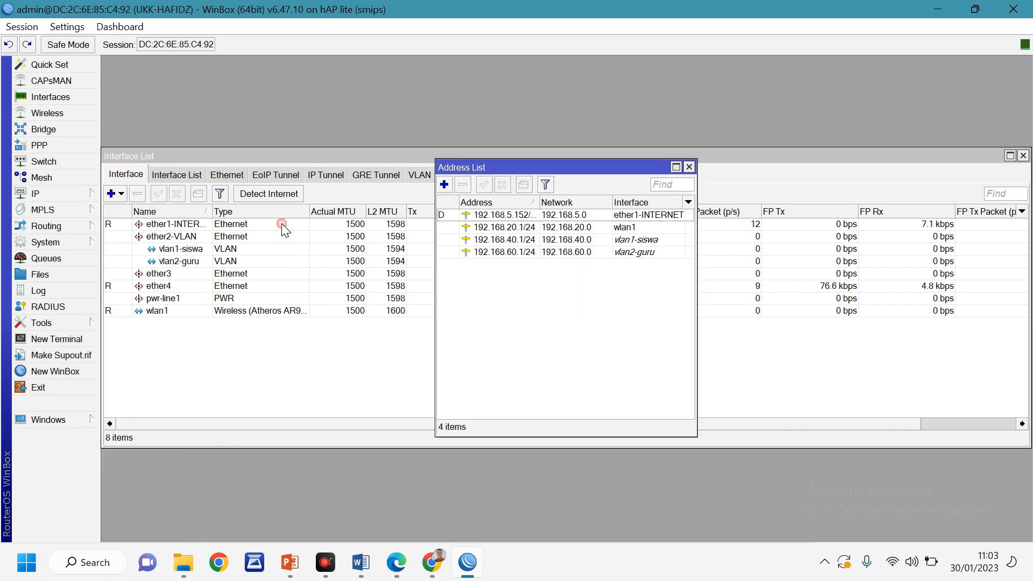
{"action": "left_click", "coordinate": [689, 167]}
{"action": "left_click_drag", "start_coordinate": [214, 160], "coordinate": [218, 109]}
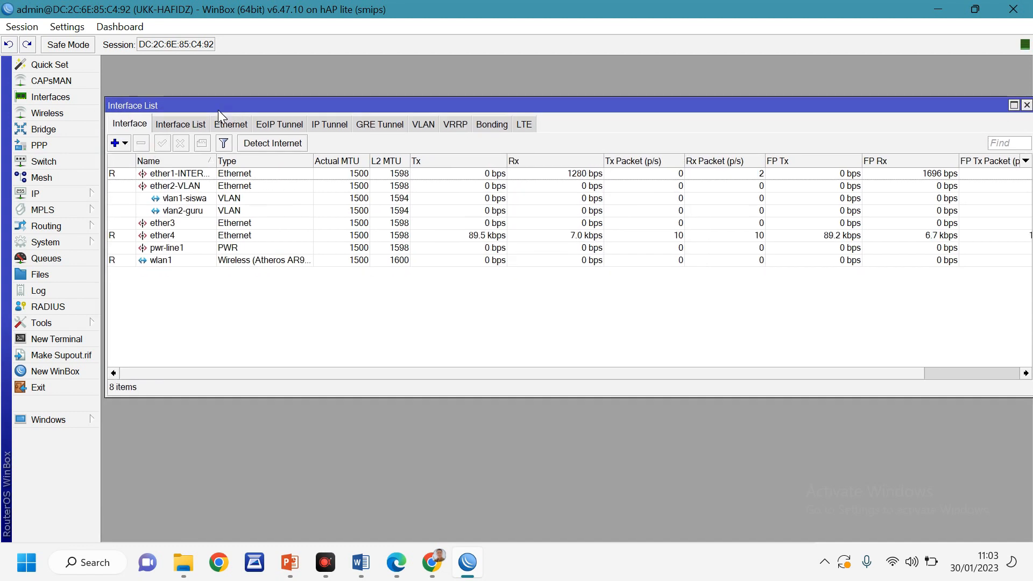
{"action": "left_click", "coordinate": [36, 195]}
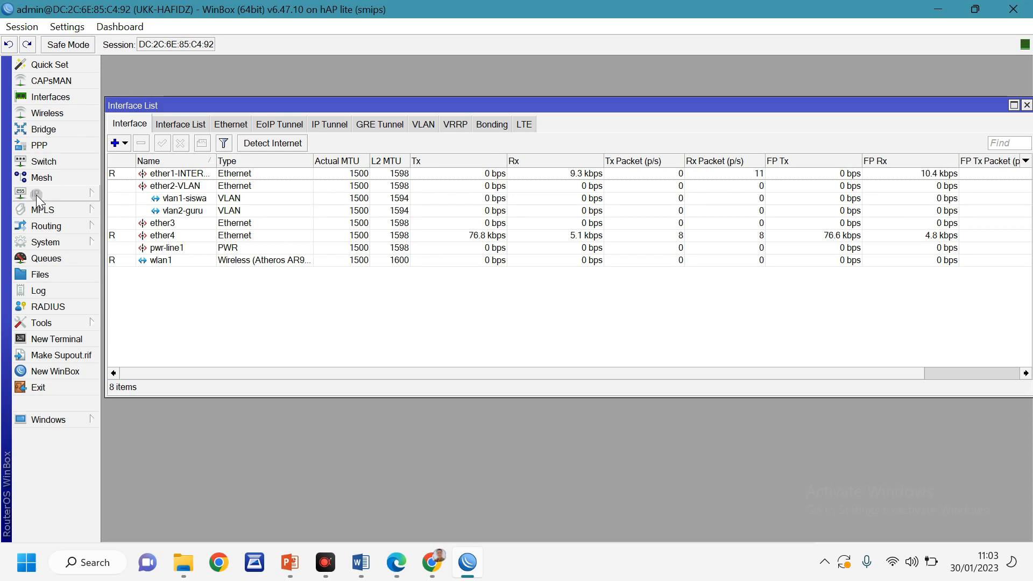
{"action": "left_click", "coordinate": [151, 226]}
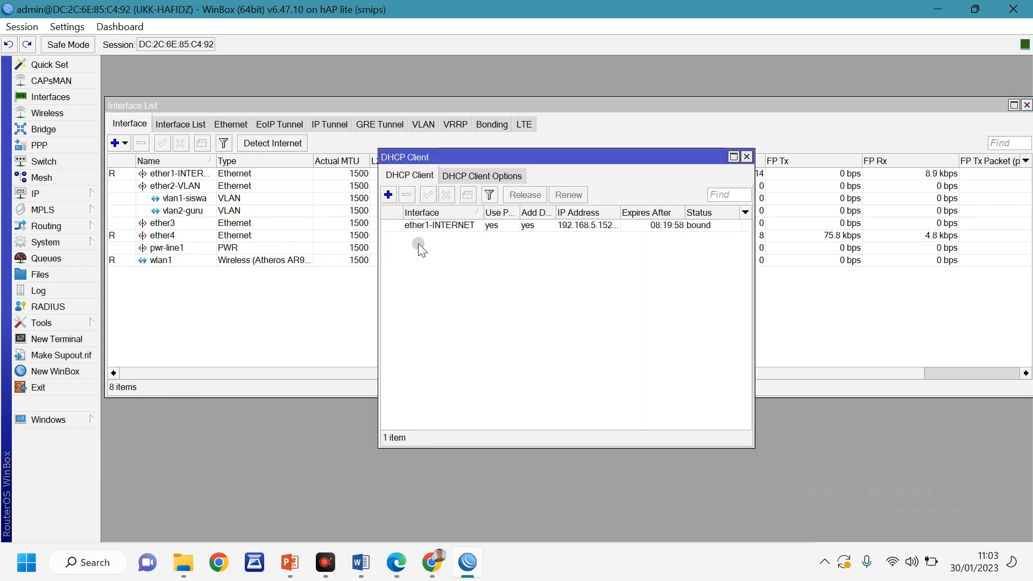
{"action": "left_click", "coordinate": [747, 156]}
Enable Allow Remote Requests in the DNS settings using 8.8.8.8 and 8.8.4.4, and apply
{"action": "left_click", "coordinate": [38, 195]}
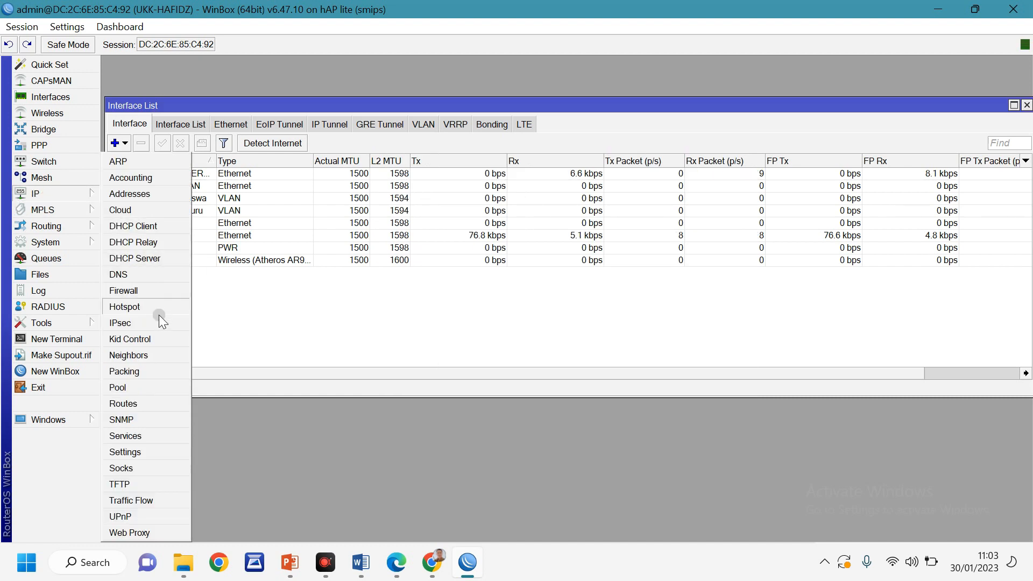
{"action": "left_click", "coordinate": [132, 275]}
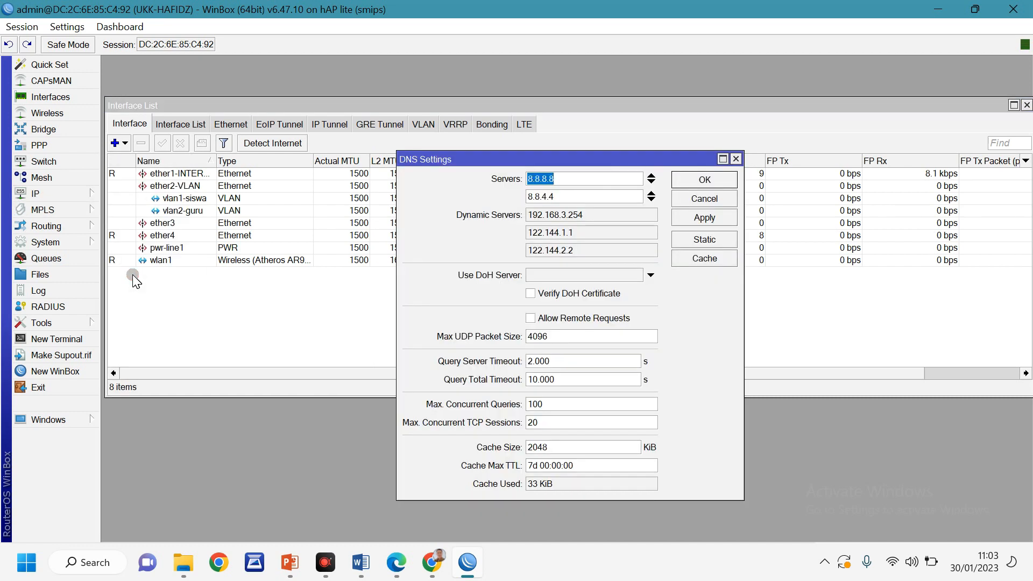
{"action": "left_click_drag", "start_coordinate": [642, 160], "coordinate": [598, 127]}
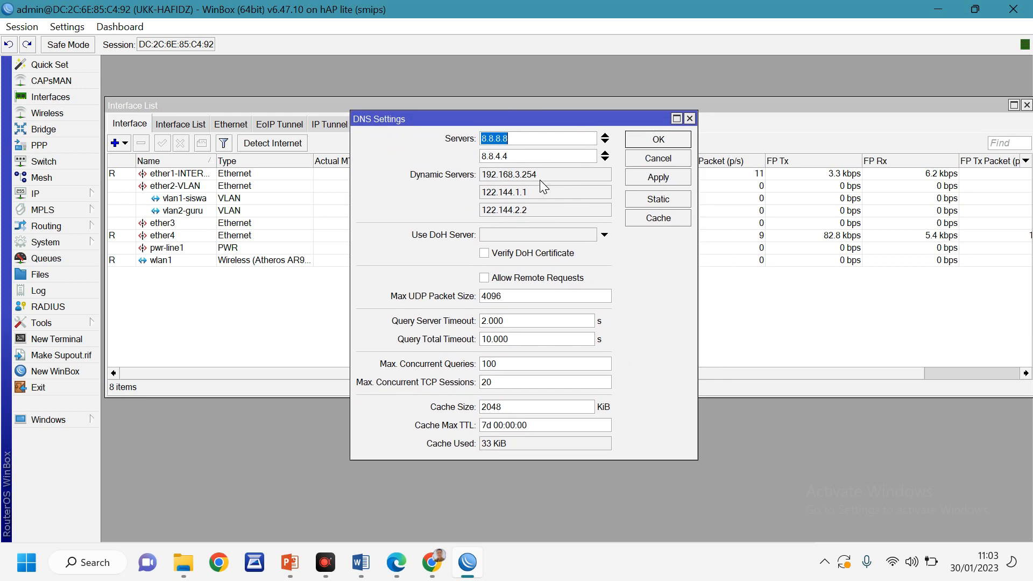
{"action": "left_click", "coordinate": [484, 277]}
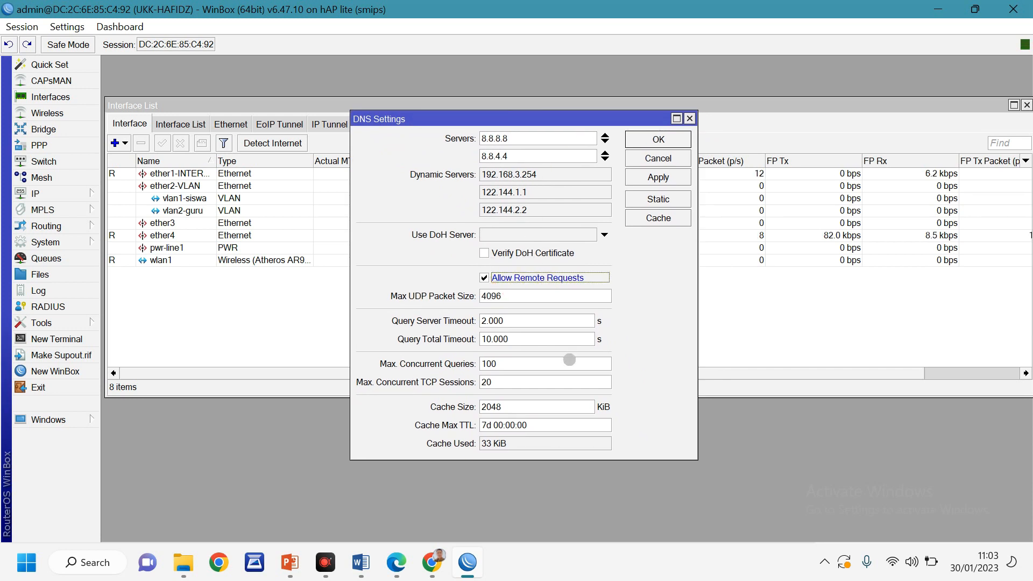
{"action": "left_click", "coordinate": [662, 178]}
{"action": "left_click", "coordinate": [661, 141]}
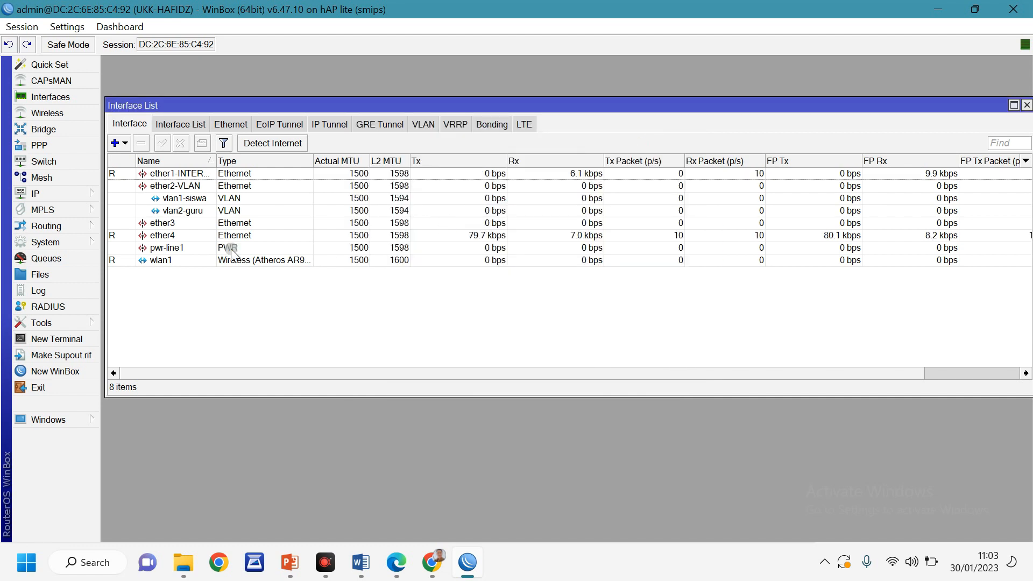
Add a firewall NAT rule: chain srcnat, out interface ether1-INTERNET, action masquerade
{"action": "left_click", "coordinate": [46, 198]}
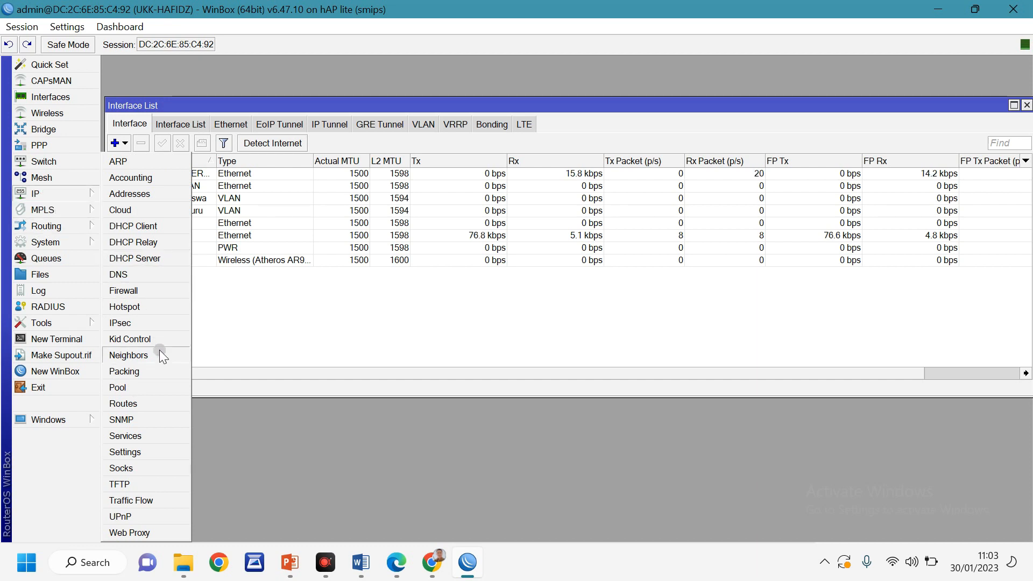
{"action": "left_click", "coordinate": [138, 293]}
{"action": "left_click", "coordinate": [268, 176]}
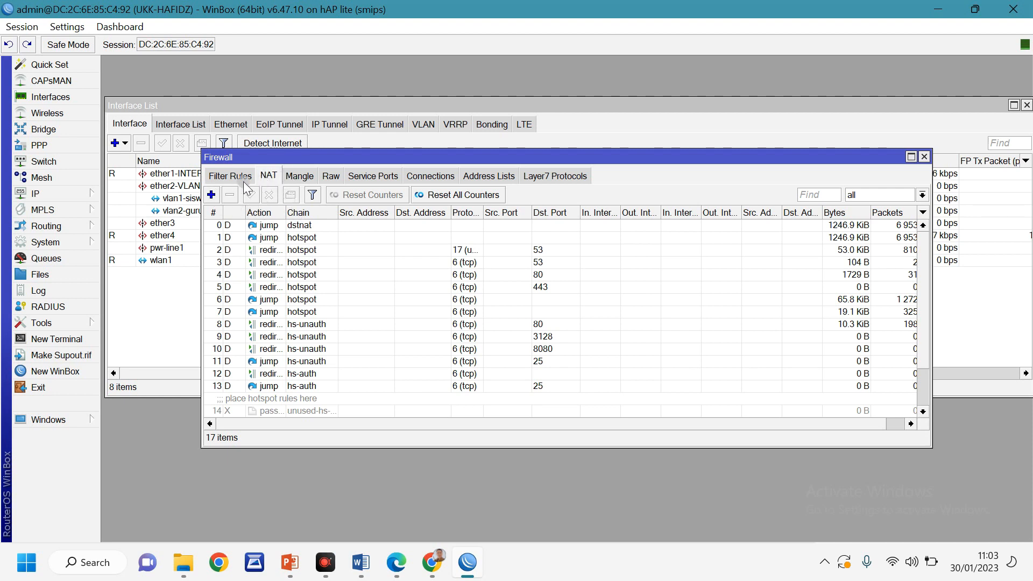
{"action": "left_click", "coordinate": [213, 194]}
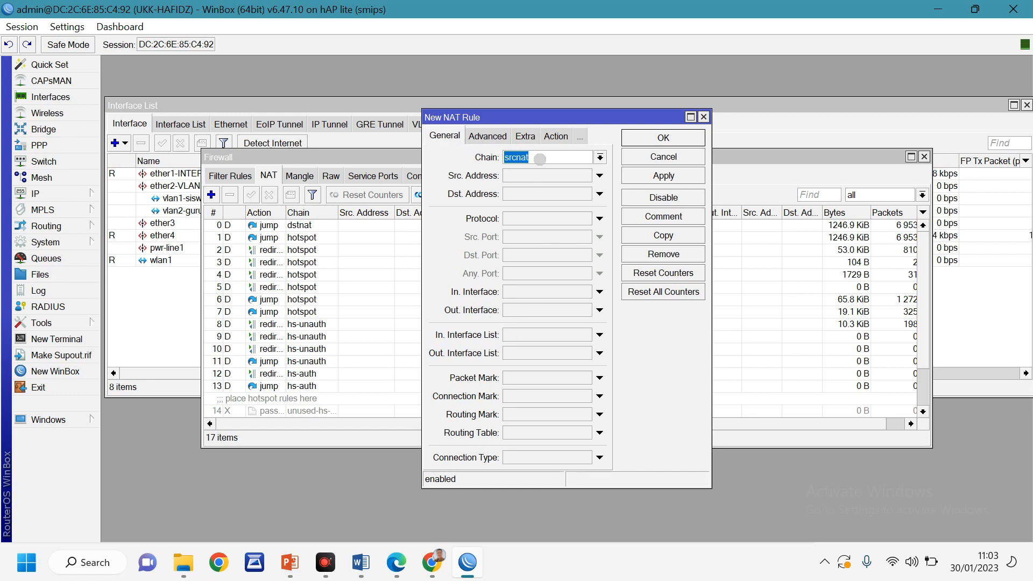
{"action": "left_click", "coordinate": [539, 157]}
{"action": "left_click", "coordinate": [527, 311]}
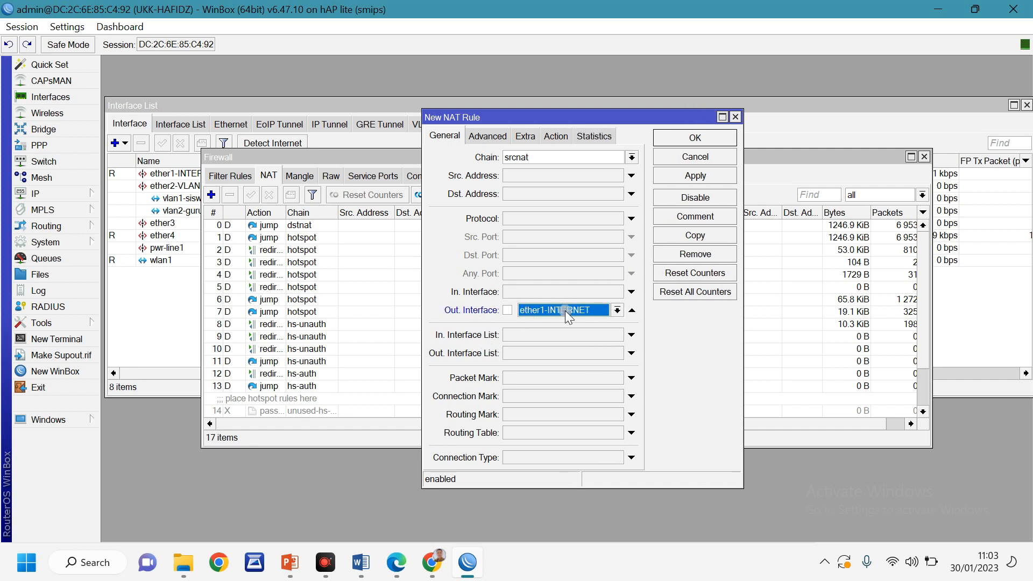
{"action": "left_click", "coordinate": [556, 136]}
{"action": "left_click", "coordinate": [546, 158]}
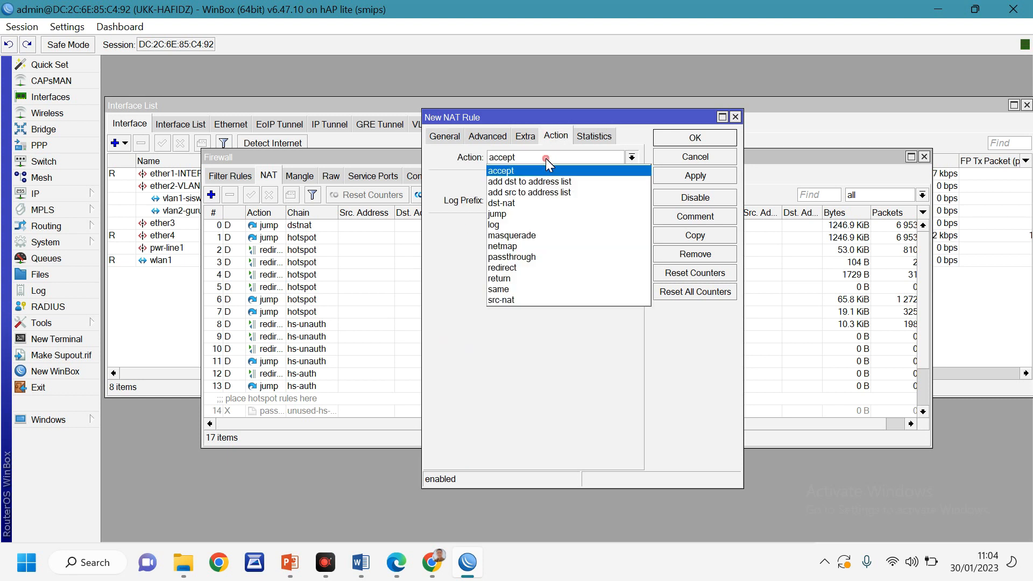
{"action": "left_click", "coordinate": [530, 235]}
{"action": "left_click", "coordinate": [700, 175]}
{"action": "left_click", "coordinate": [695, 138]}
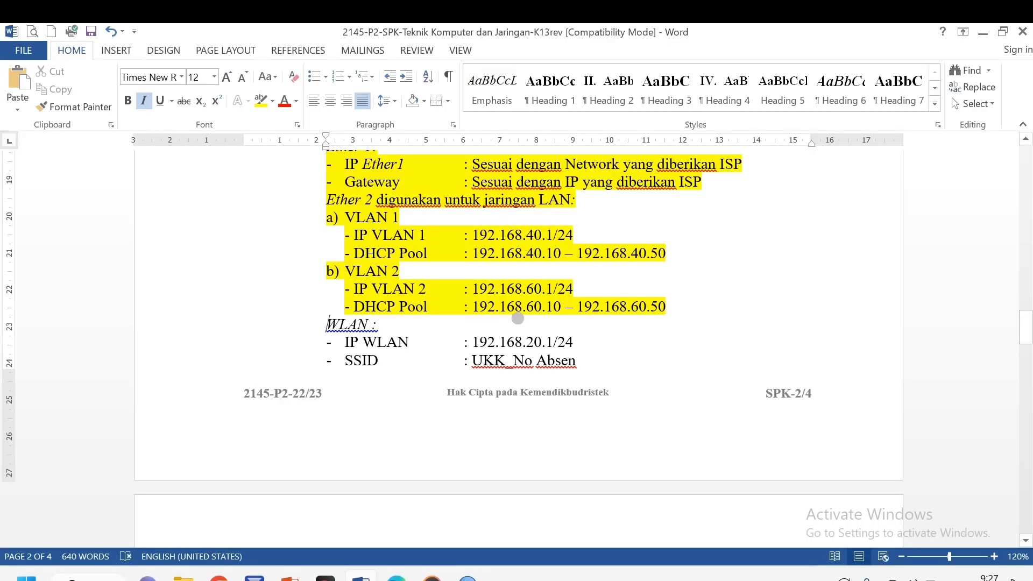
Edit the Word SSID line to read 'UKK-No Absen-NAMA ANDA'
{"action": "left_click", "coordinate": [398, 317]}
{"action": "left_click", "coordinate": [605, 341]}
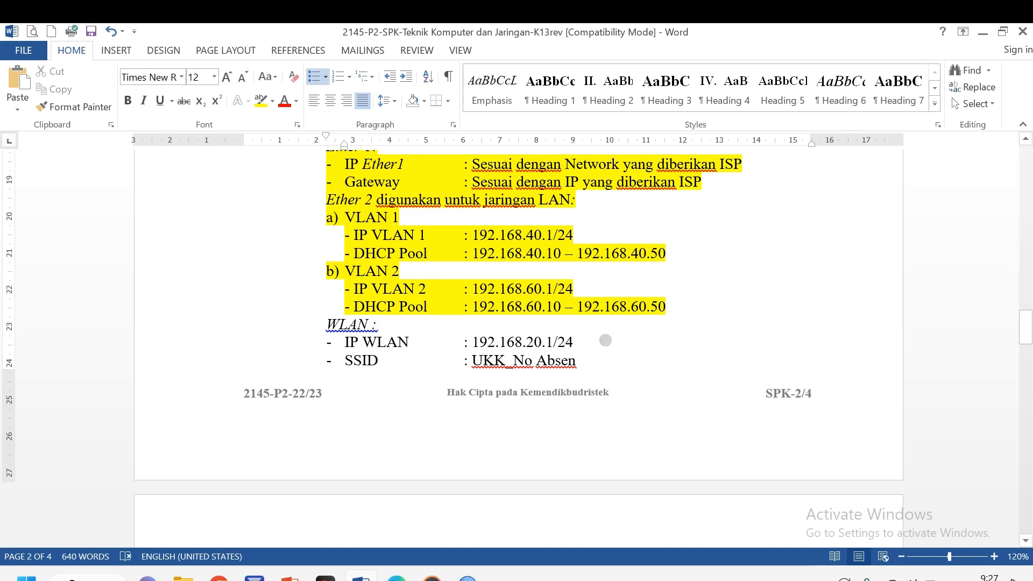
{"action": "left_click", "coordinate": [583, 360]}
{"action": "type", "text": "NAMA ANDA"}
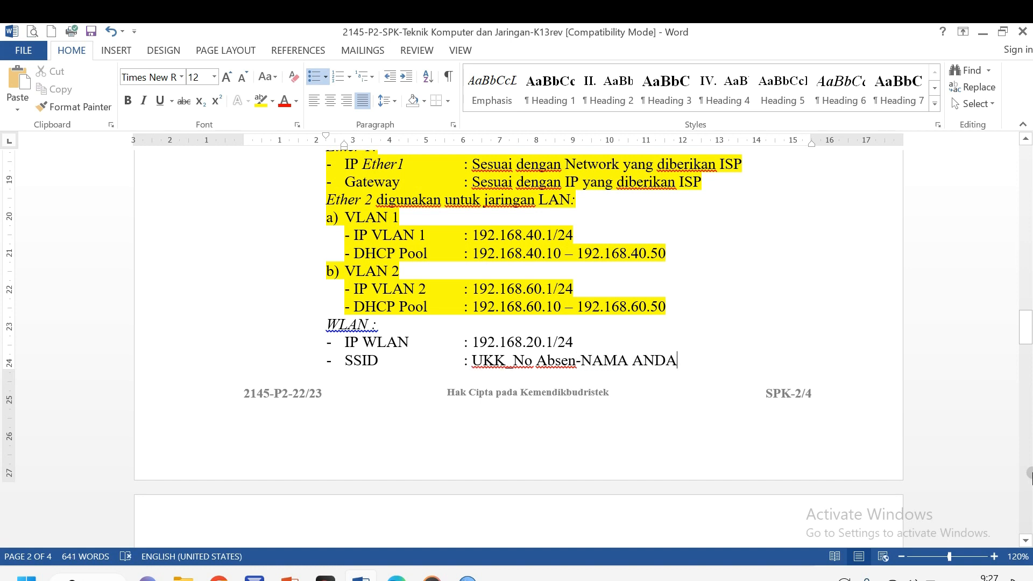
{"action": "key", "text": "BackSpace"}
{"action": "type", "text": "-"}
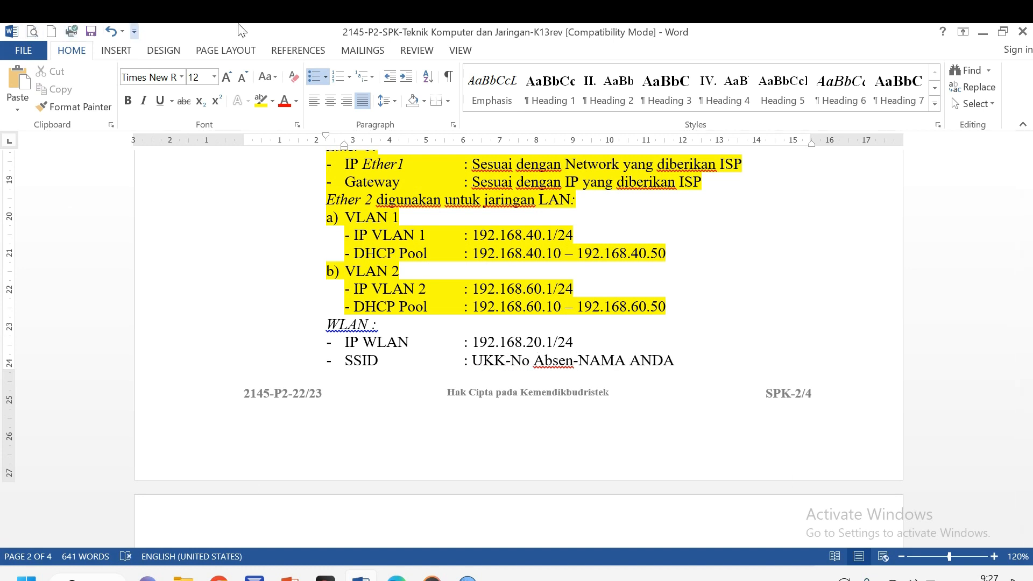
Add IP address 192.168.20.1/24 on the wlan1 interface
{"action": "left_click", "coordinate": [468, 577]}
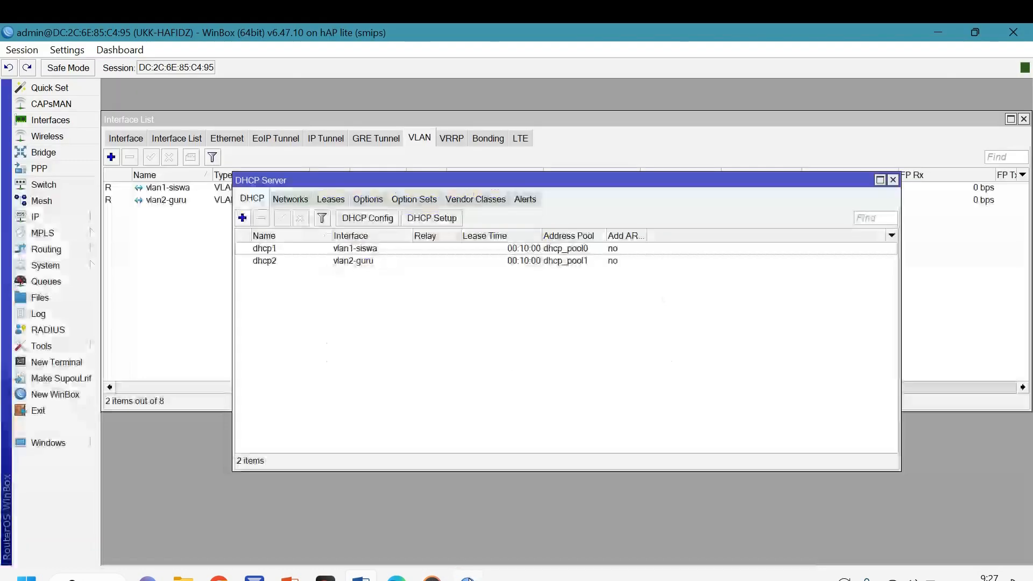
{"action": "left_click", "coordinate": [164, 259]}
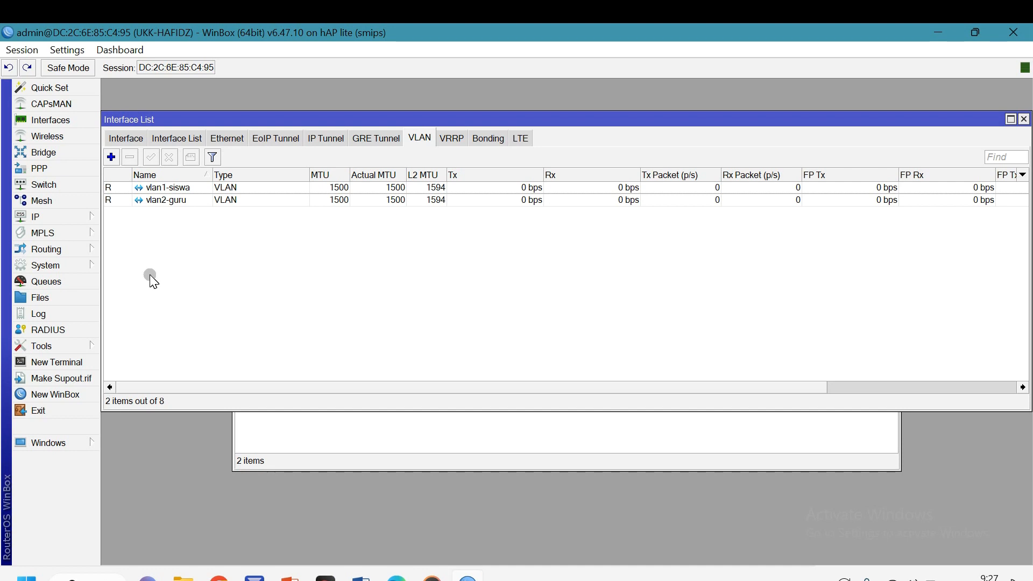
{"action": "left_click", "coordinate": [42, 217]}
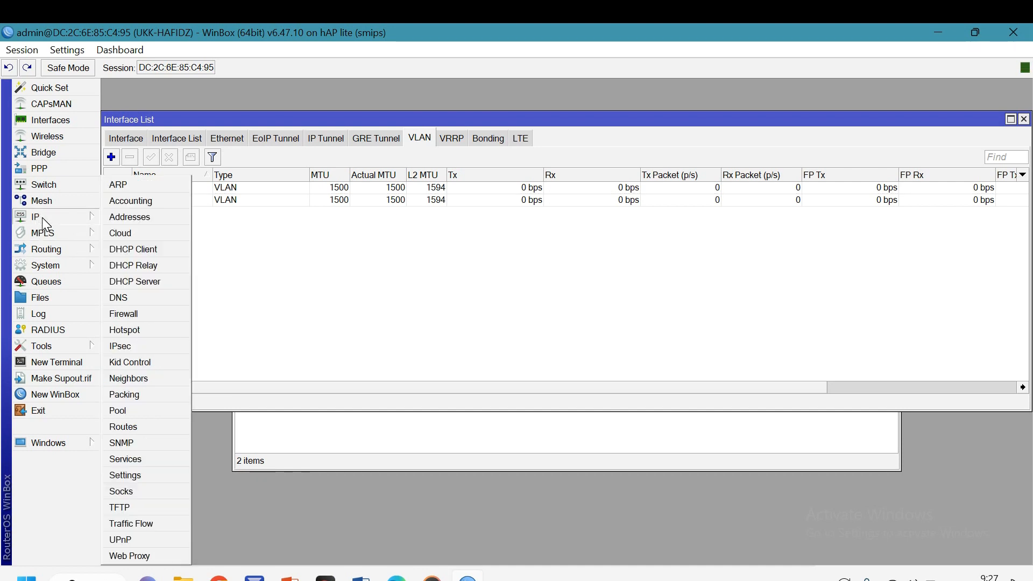
{"action": "left_click", "coordinate": [148, 218]}
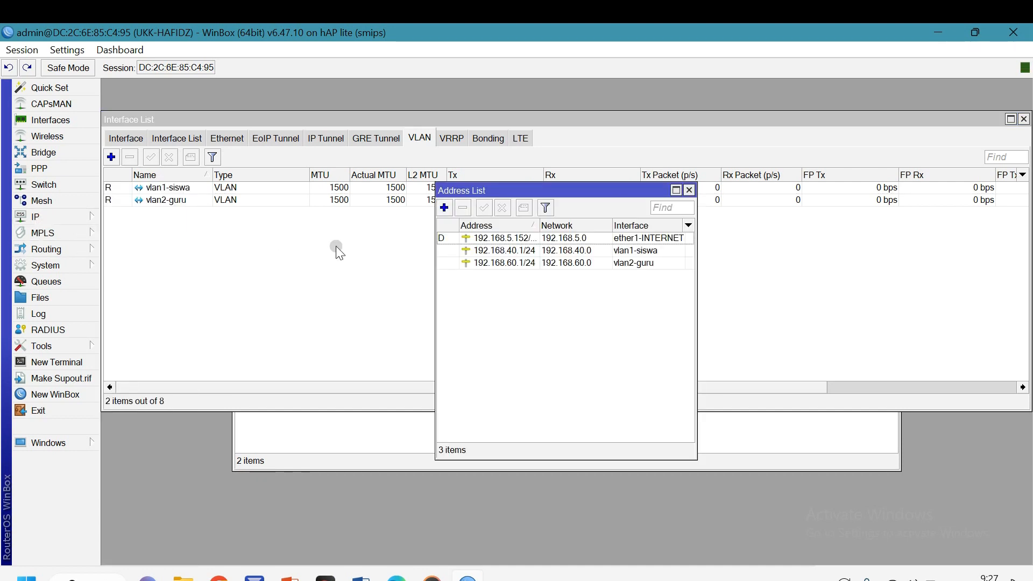
{"action": "left_click", "coordinate": [444, 206]}
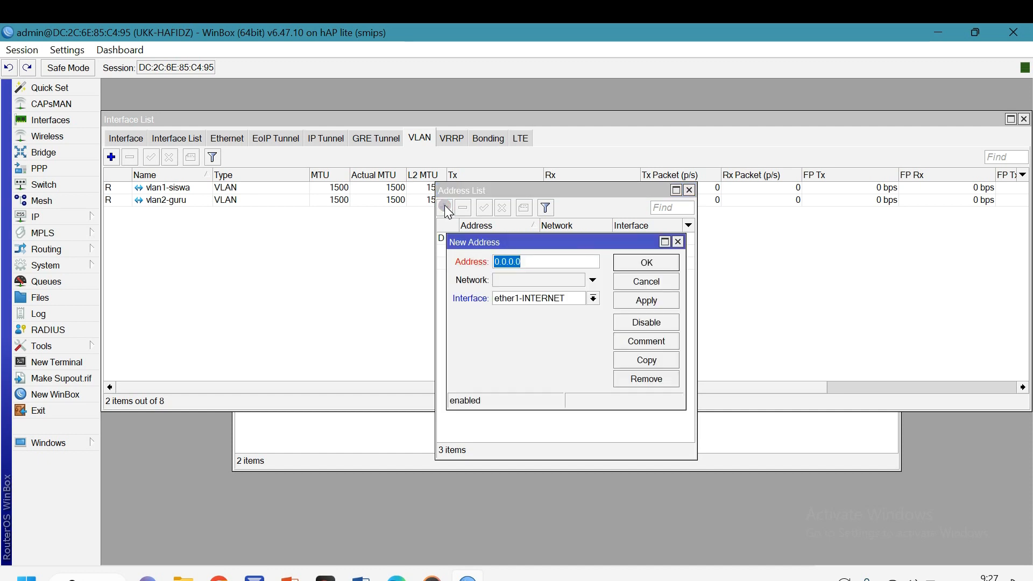
{"action": "left_click", "coordinate": [560, 301]}
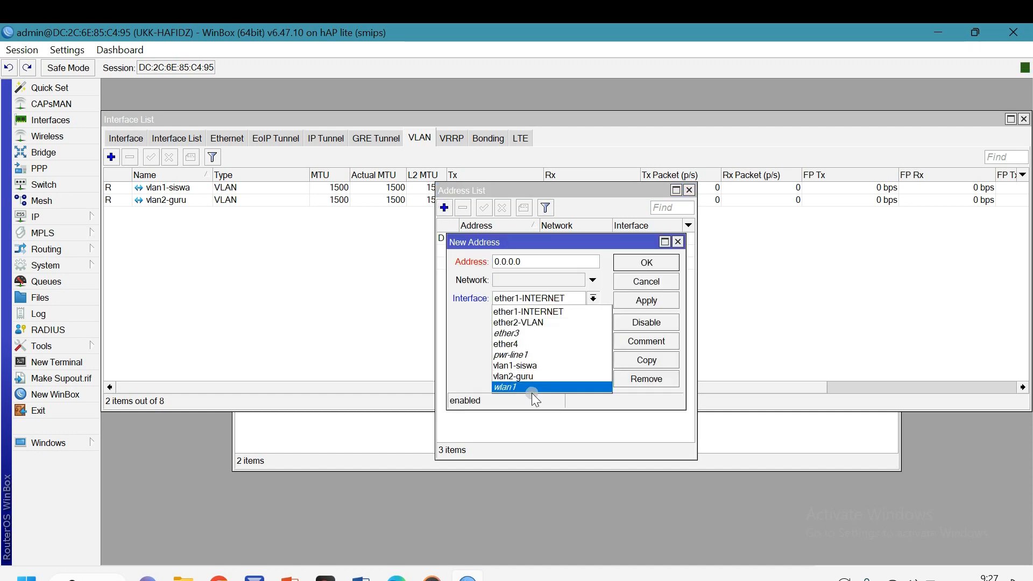
{"action": "left_click", "coordinate": [505, 387]}
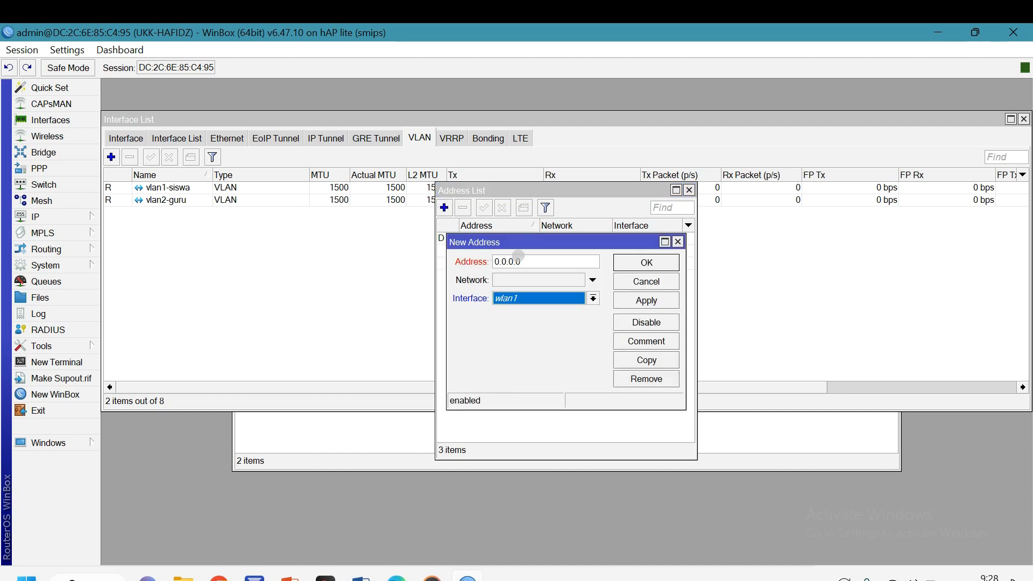
{"action": "left_click_drag", "start_coordinate": [520, 262], "coordinate": [506, 262]}
{"action": "left_click", "coordinate": [457, 262]}
{"action": "type", "text": "1"}
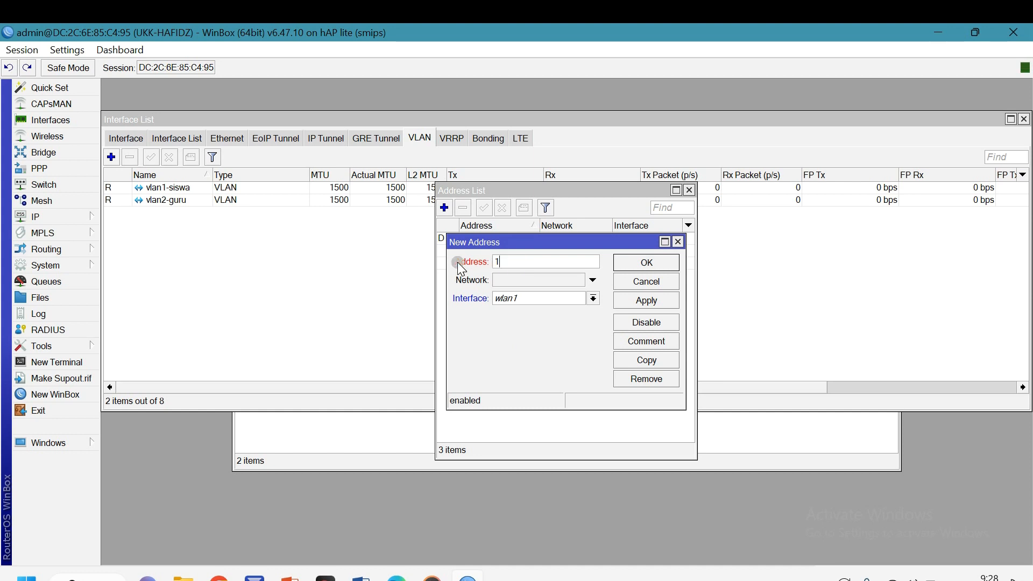
{"action": "type", "text": "92.168.20.1/24"}
{"action": "left_click", "coordinate": [669, 298]}
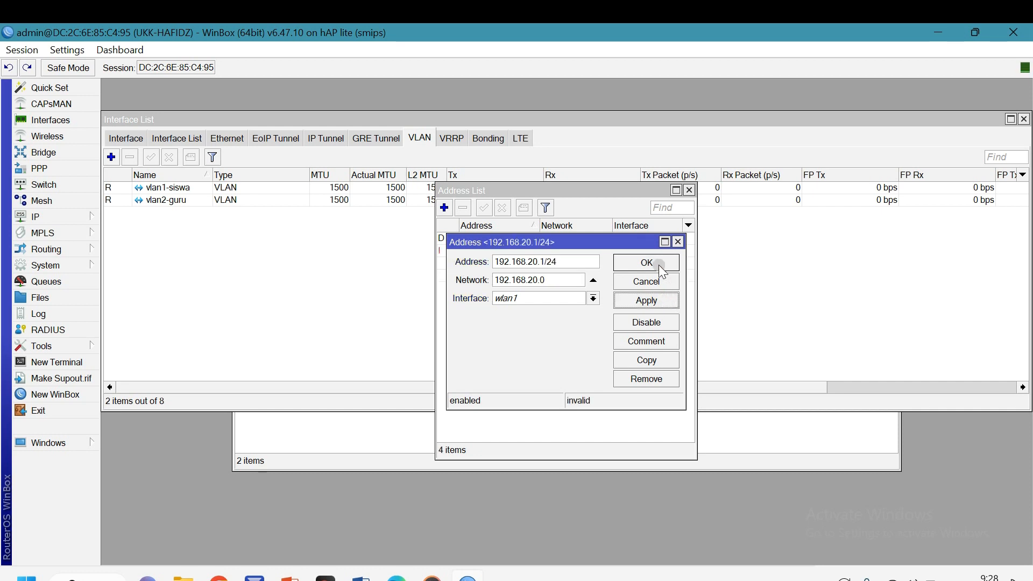
{"action": "left_click", "coordinate": [661, 267]}
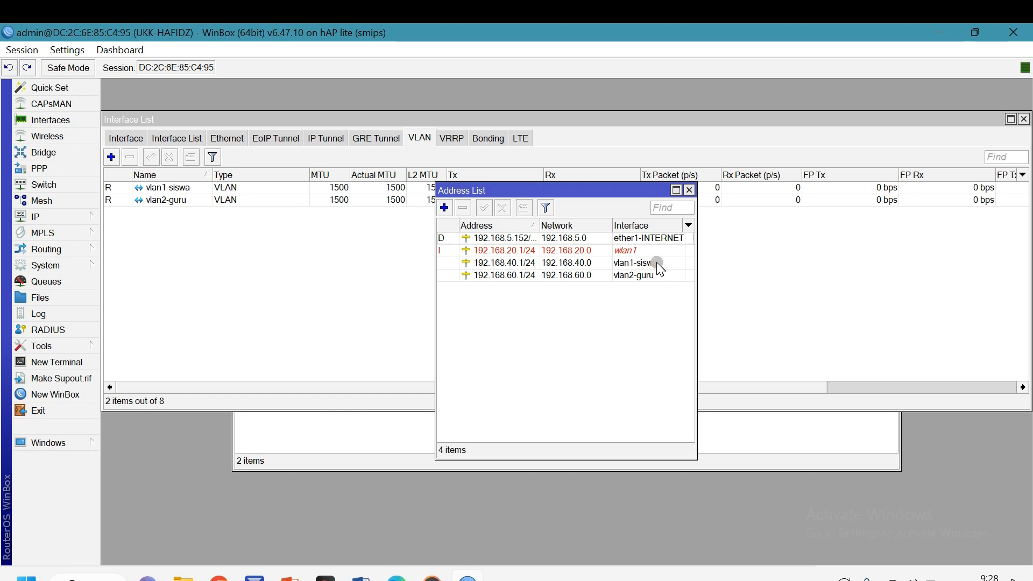
Widen the Address List to check the entry, then select the WLAN lines in Word
{"action": "left_click_drag", "start_coordinate": [436, 310], "coordinate": [410, 315]}
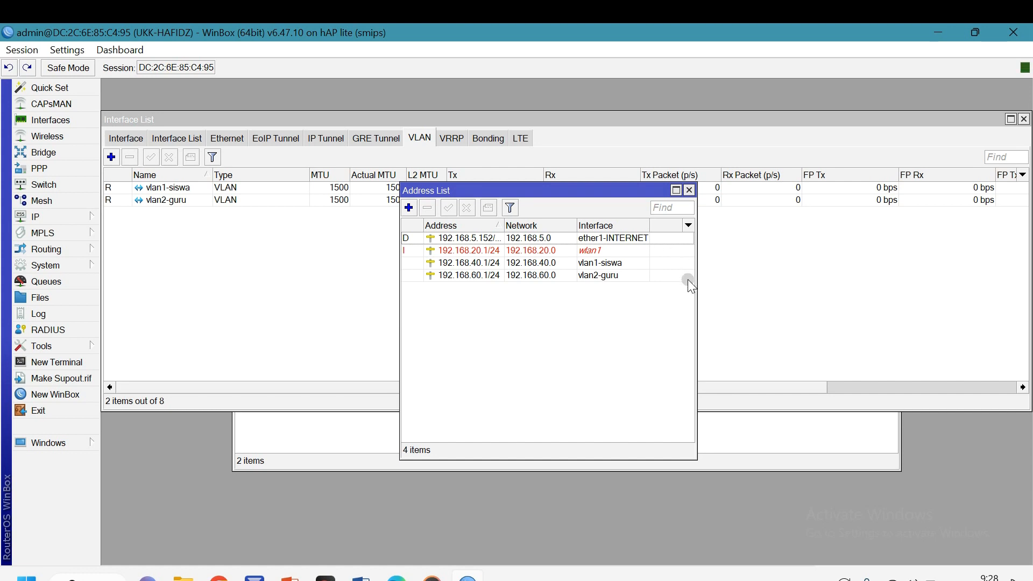
{"action": "left_click", "coordinate": [718, 280]}
{"action": "left_click", "coordinate": [363, 579]}
{"action": "left_click_drag", "start_coordinate": [326, 324], "coordinate": [678, 362]}
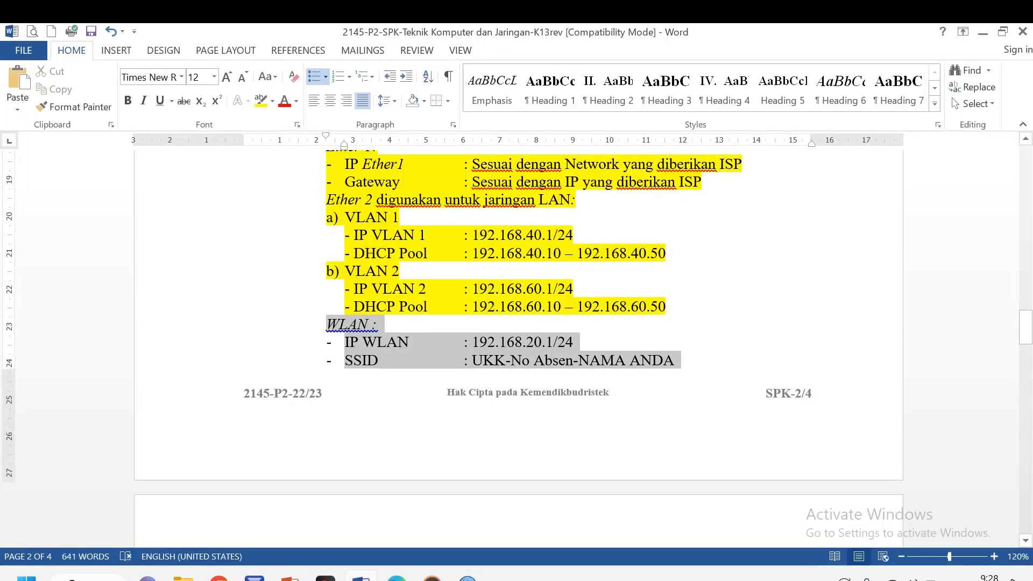
Highlight the WLAN lines in yellow and scroll down to the hotspot section
{"action": "left_click", "coordinate": [260, 101]}
{"action": "left_click", "coordinate": [680, 282]}
{"action": "scroll", "coordinate": [680, 284], "scroll_direction": "down", "scroll_amount": 4}
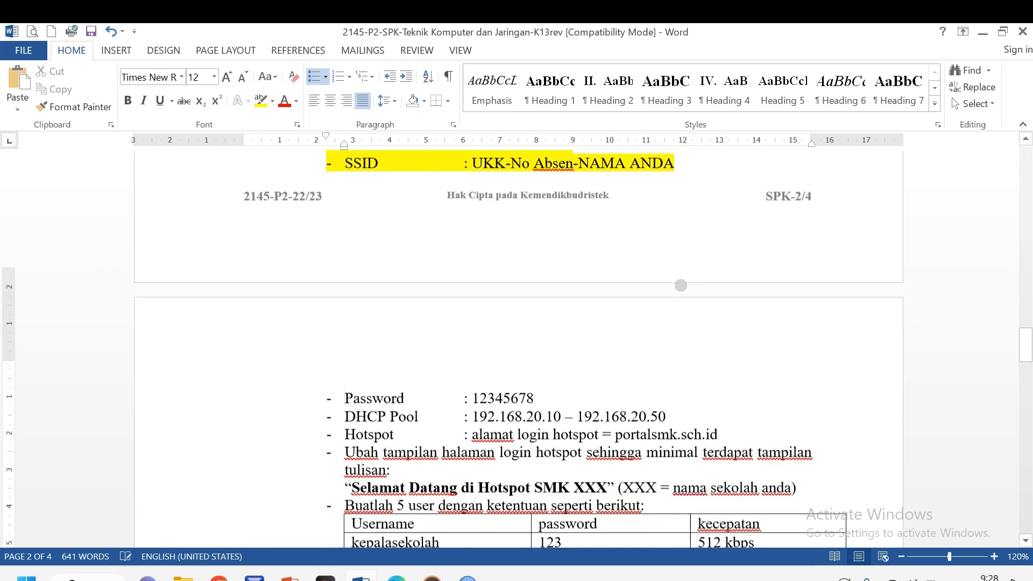
{"action": "scroll", "coordinate": [680, 285], "scroll_direction": "down", "scroll_amount": 2}
{"action": "left_click", "coordinate": [546, 232]}
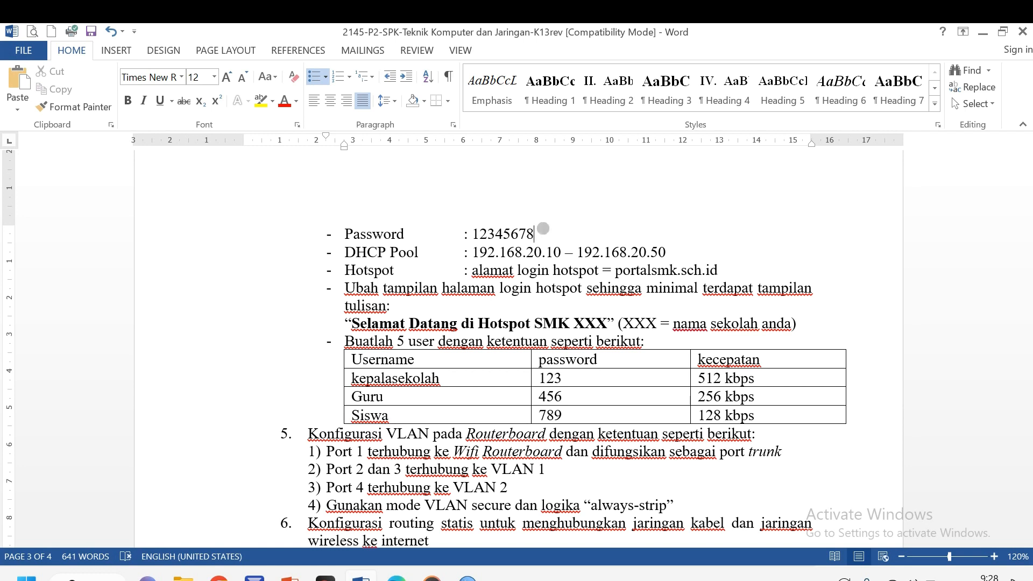
{"action": "key", "text": "alt+Tab"}
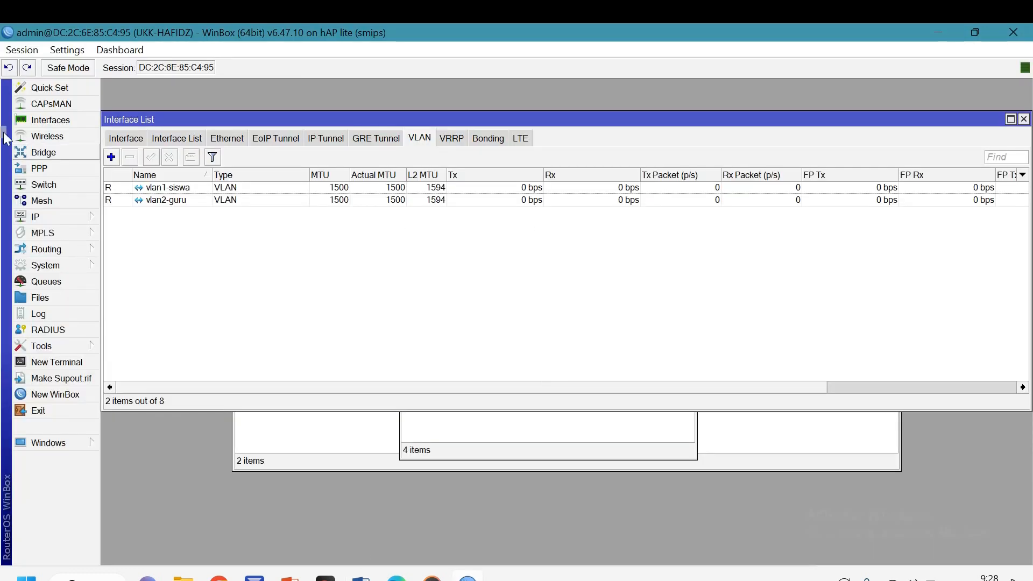
Show all interfaces, enable the disabled wlan1 interface and open its properties
{"action": "left_click", "coordinate": [126, 138]}
{"action": "left_click", "coordinate": [166, 275]}
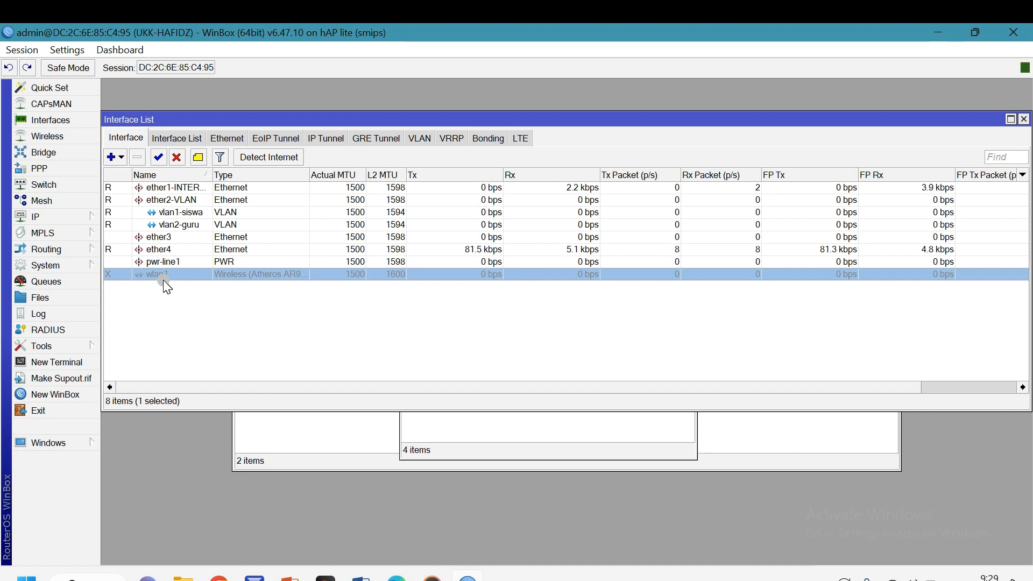
{"action": "left_click", "coordinate": [159, 153]}
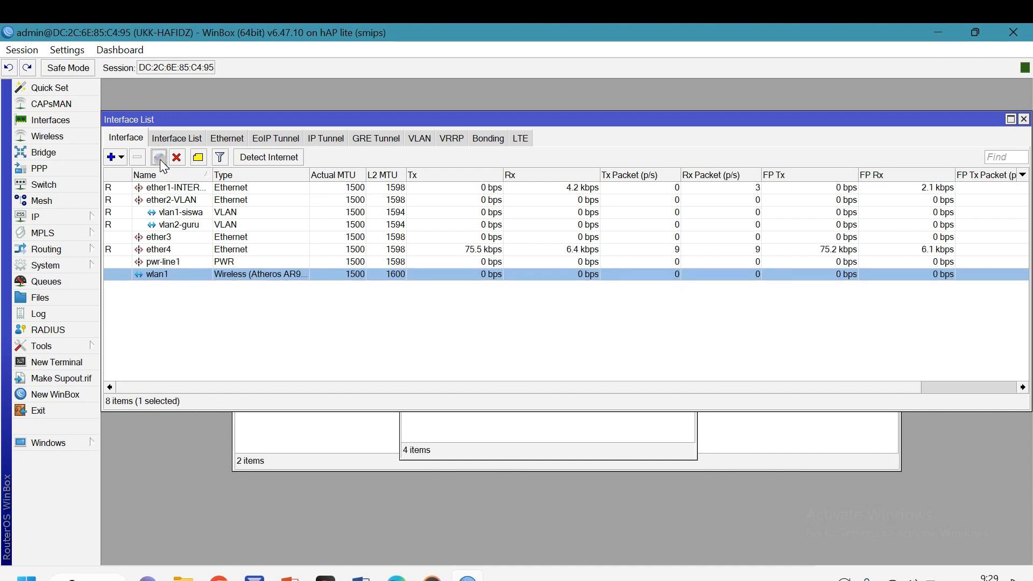
{"action": "double_click", "coordinate": [156, 276]}
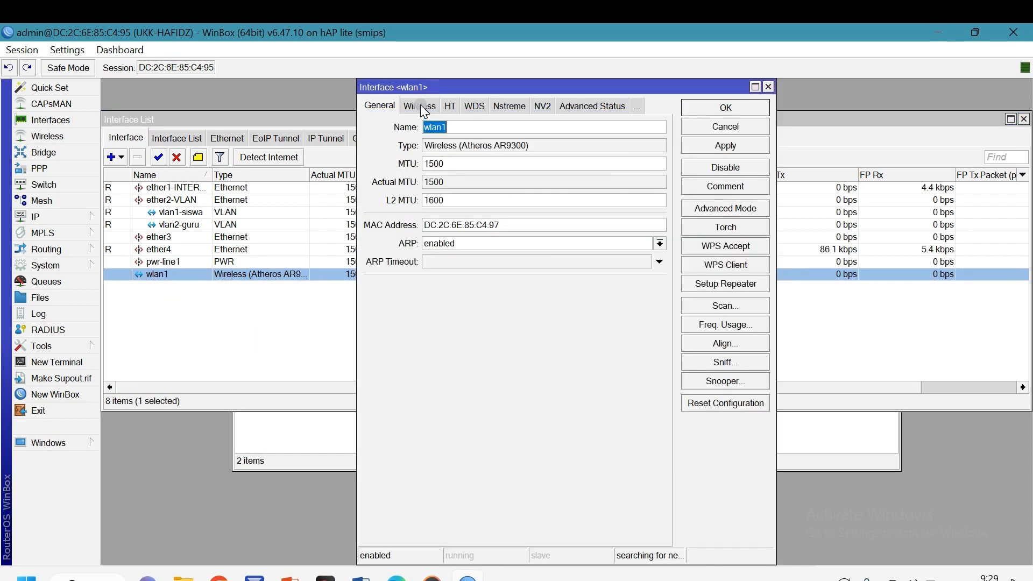
Set wlan1 to ap bridge mode, band 2GHz-B/G/N and channel width 20/40MHz Ce
{"action": "left_click", "coordinate": [423, 107]}
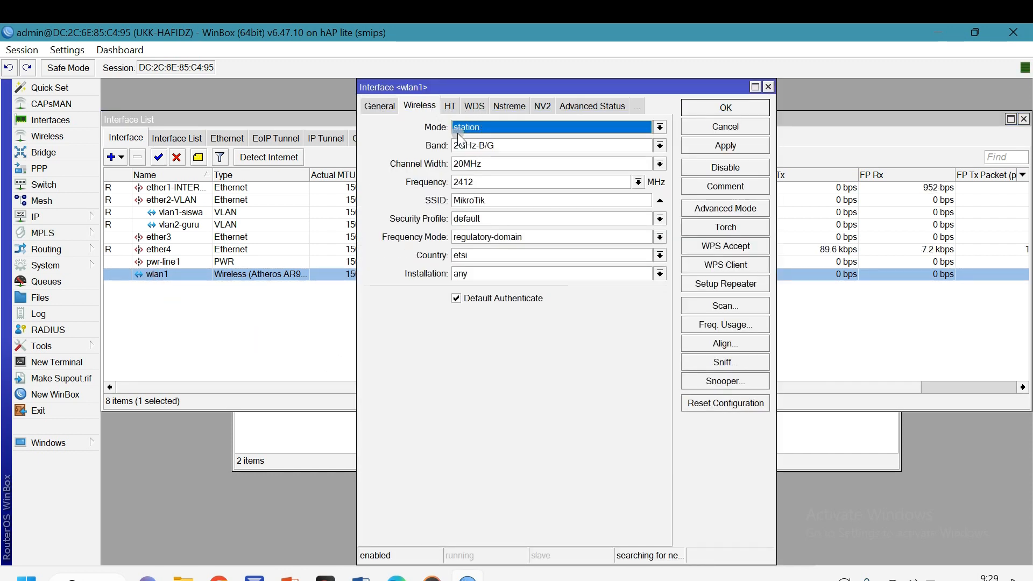
{"action": "left_click", "coordinate": [492, 125]}
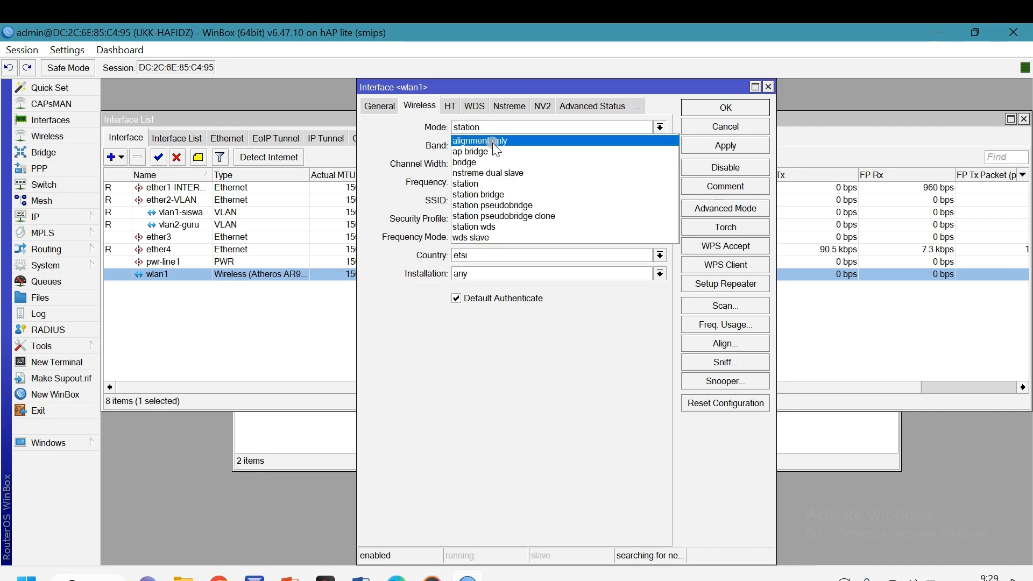
{"action": "left_click", "coordinate": [492, 151]}
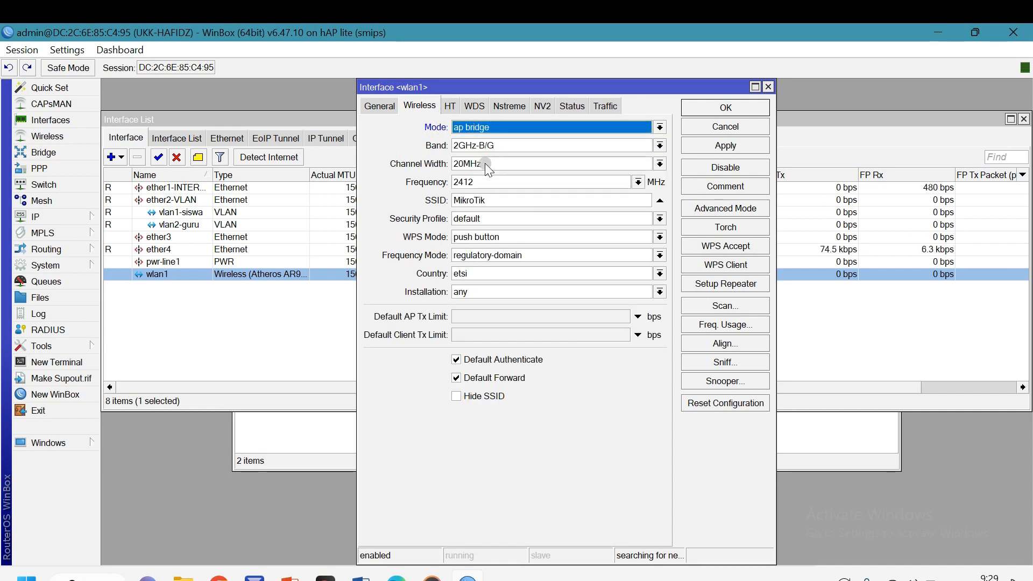
{"action": "left_click", "coordinate": [499, 142]}
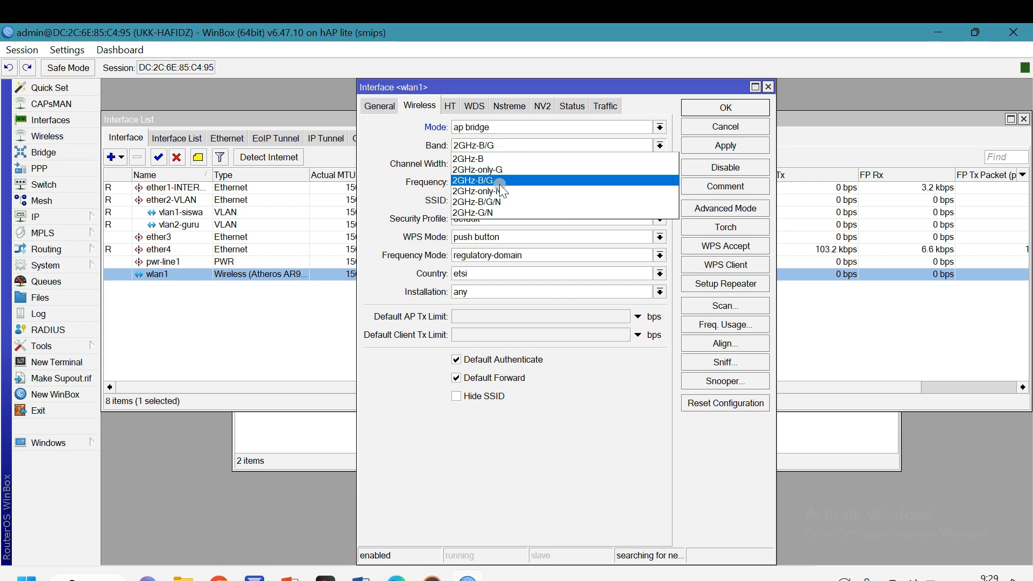
{"action": "left_click", "coordinate": [509, 200]}
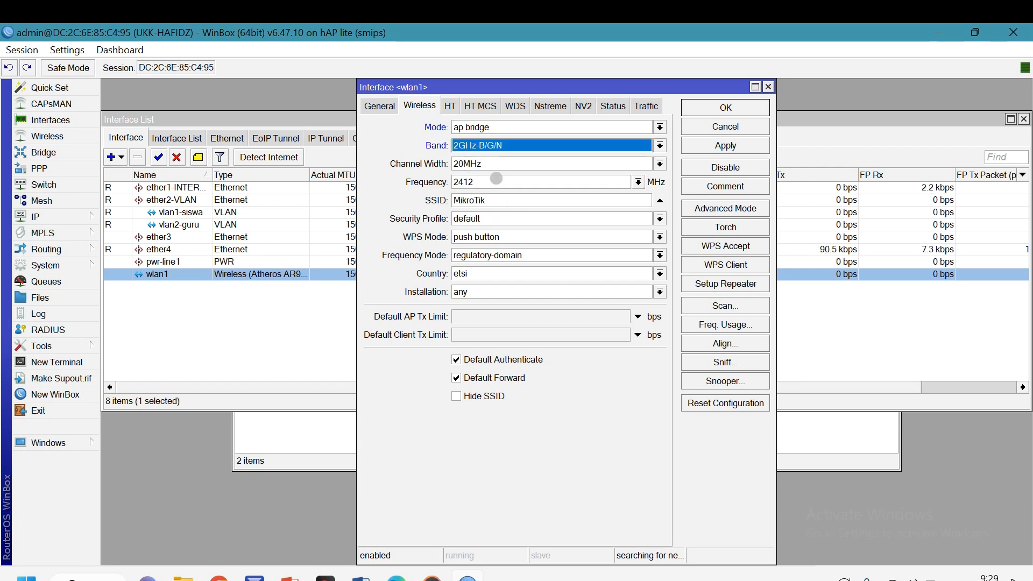
{"action": "left_click", "coordinate": [497, 160]}
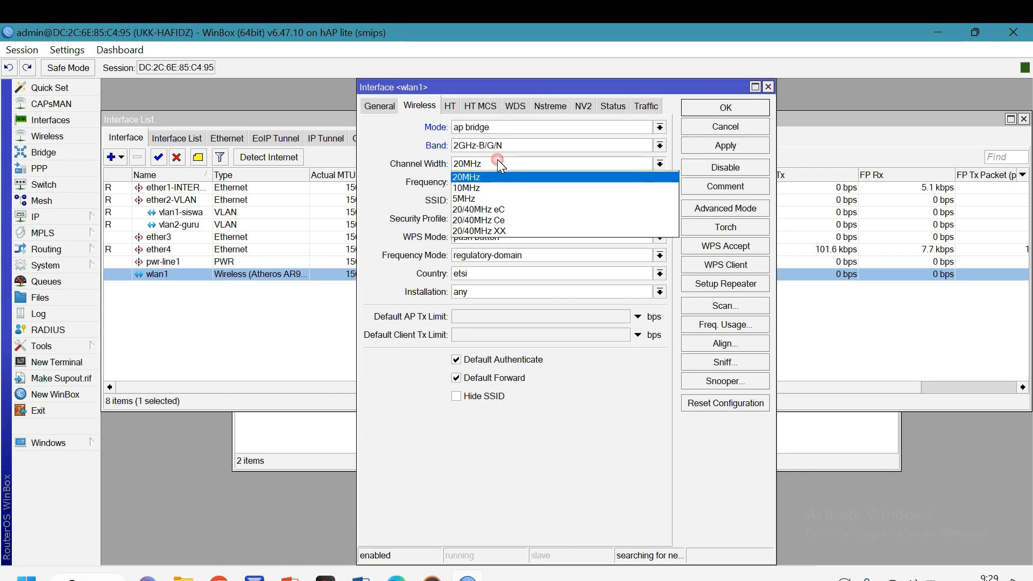
{"action": "left_click", "coordinate": [506, 220]}
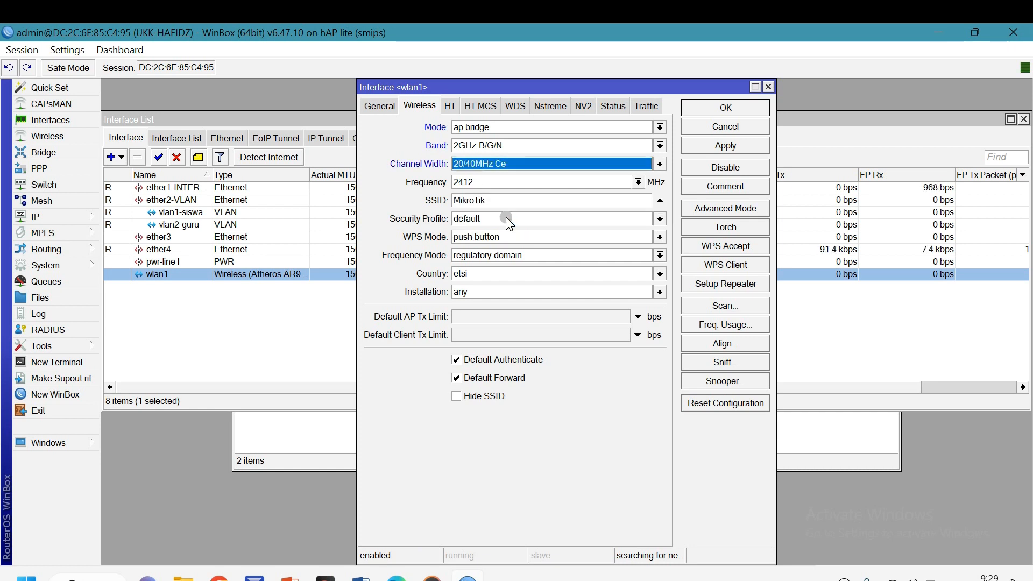
Replace the SSID MikroTik with UKK-01 plus the student's name, following the assignment's required format
{"action": "double_click", "coordinate": [497, 200]}
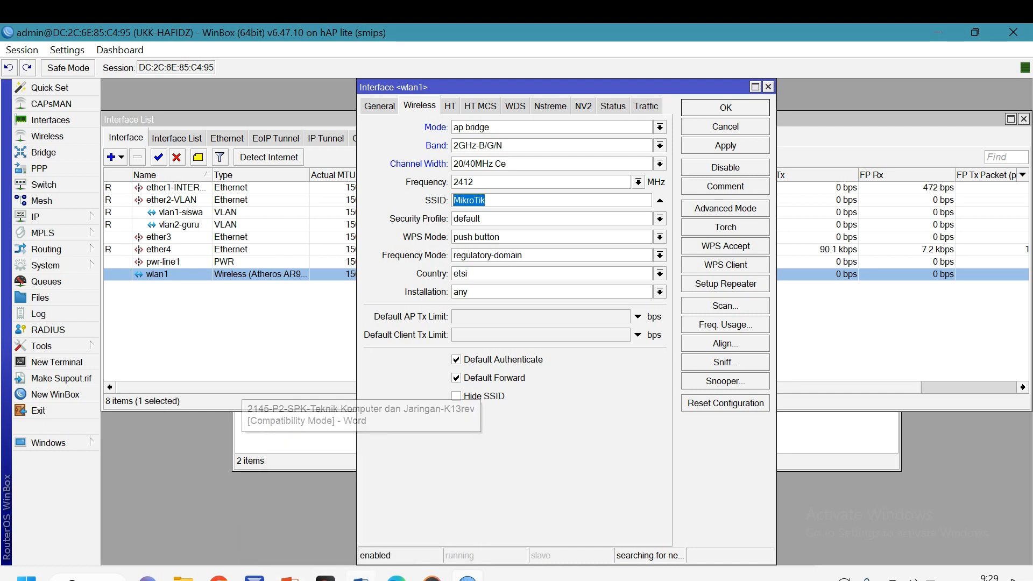
{"action": "left_click", "coordinate": [360, 577]}
{"action": "scroll", "coordinate": [366, 404], "scroll_direction": "up", "scroll_amount": 5}
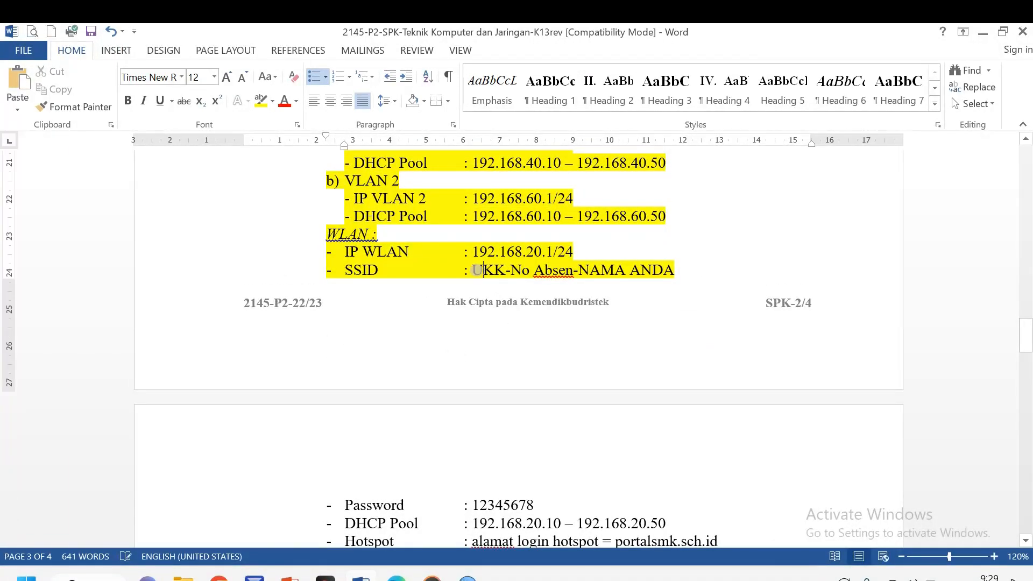
{"action": "left_click_drag", "start_coordinate": [472, 270], "coordinate": [674, 270]}
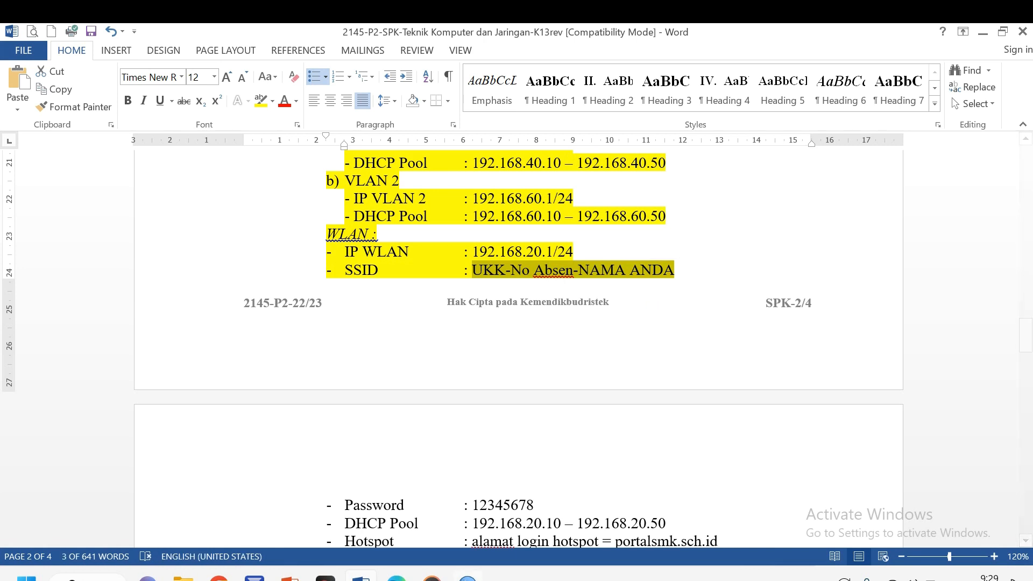
{"action": "left_click", "coordinate": [468, 578]}
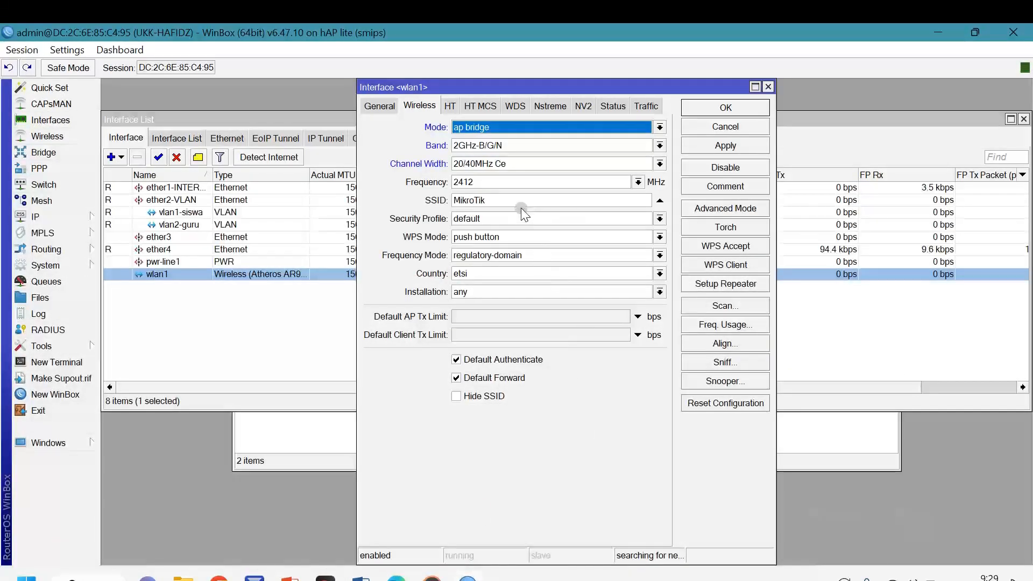
{"action": "left_click_drag", "start_coordinate": [488, 200], "coordinate": [450, 207]}
{"action": "type", "text": "UKK-0"}
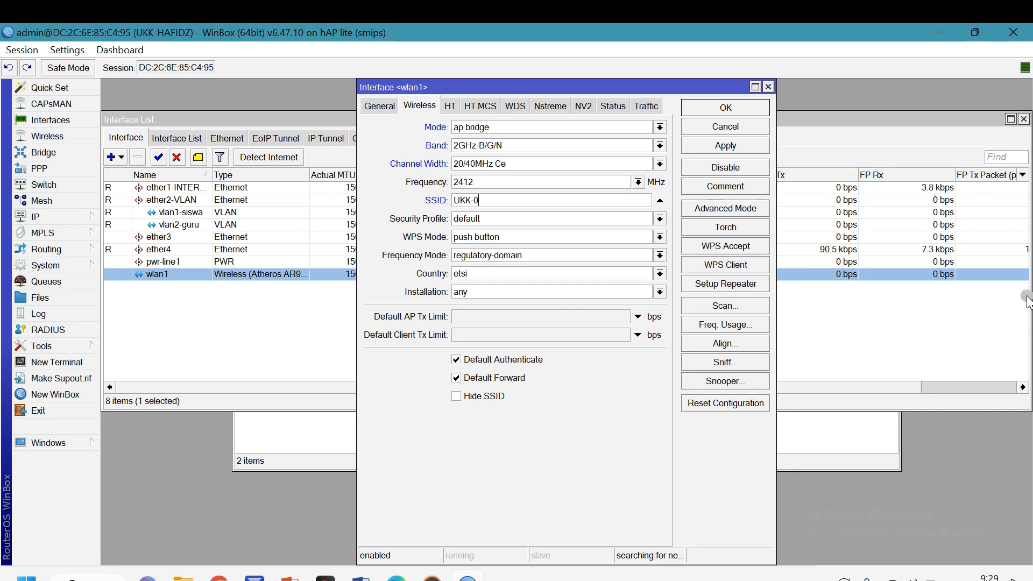
{"action": "type", "text": "1-HAFIDZ"}
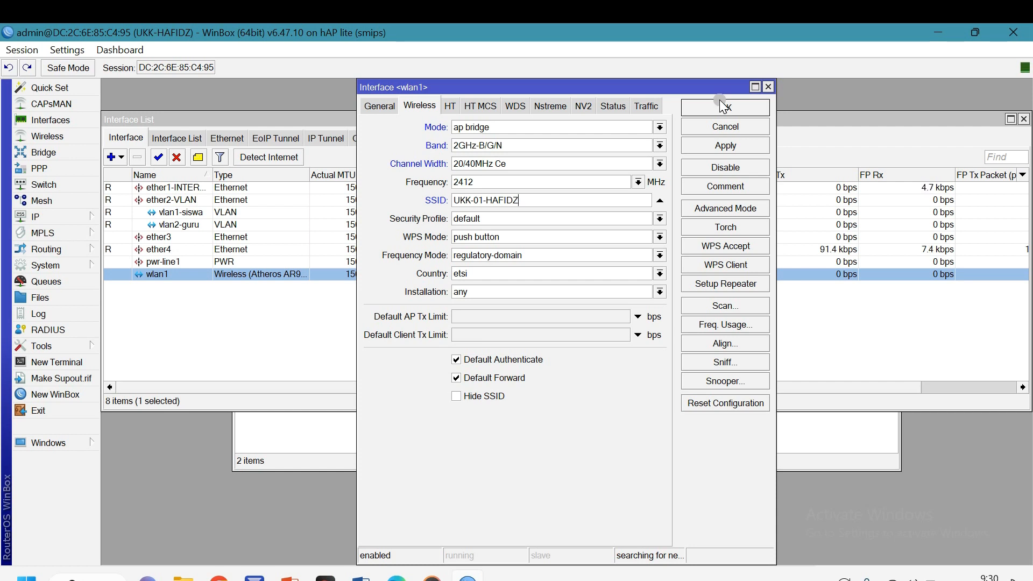
{"action": "key", "text": "alt+Tab"}
Scroll the task sheet to the hotspot requirements and highlight the DHCP Pool line
{"action": "left_click", "coordinate": [558, 253]}
{"action": "scroll", "coordinate": [559, 321], "scroll_direction": "down", "scroll_amount": 5}
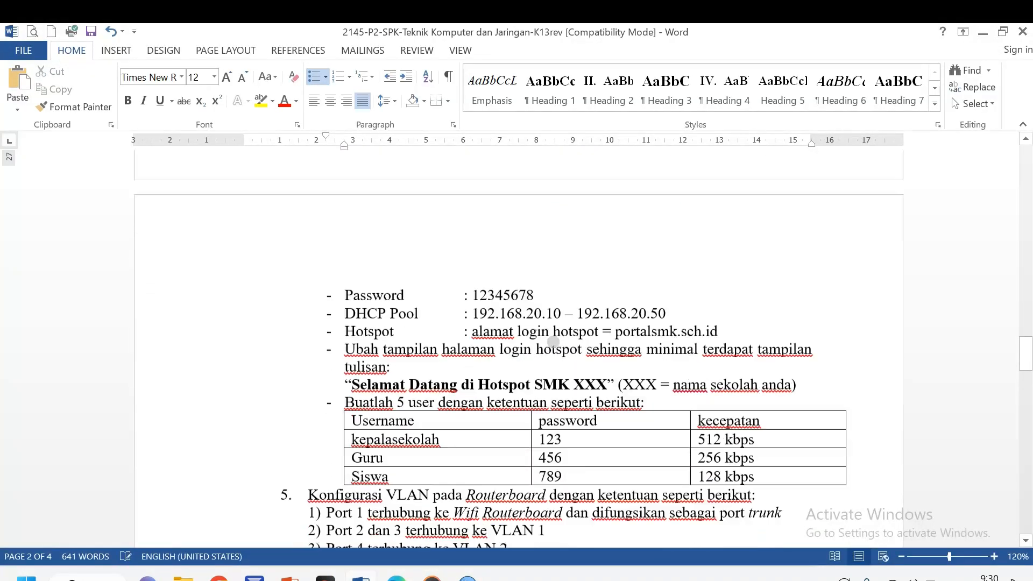
{"action": "left_click", "coordinate": [538, 280]}
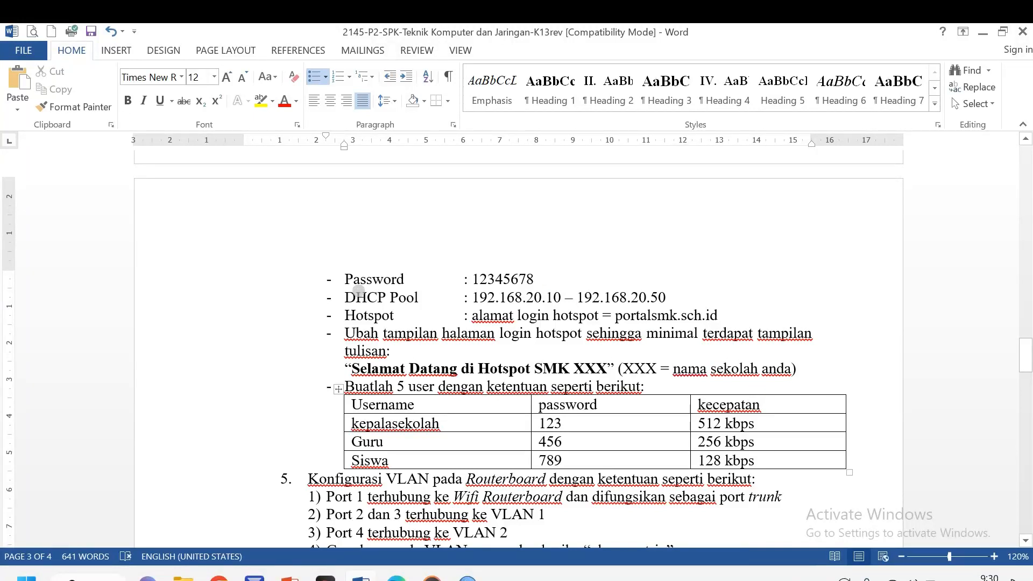
{"action": "left_click", "coordinate": [344, 297]}
{"action": "left_click_drag", "start_coordinate": [345, 297], "coordinate": [672, 297]}
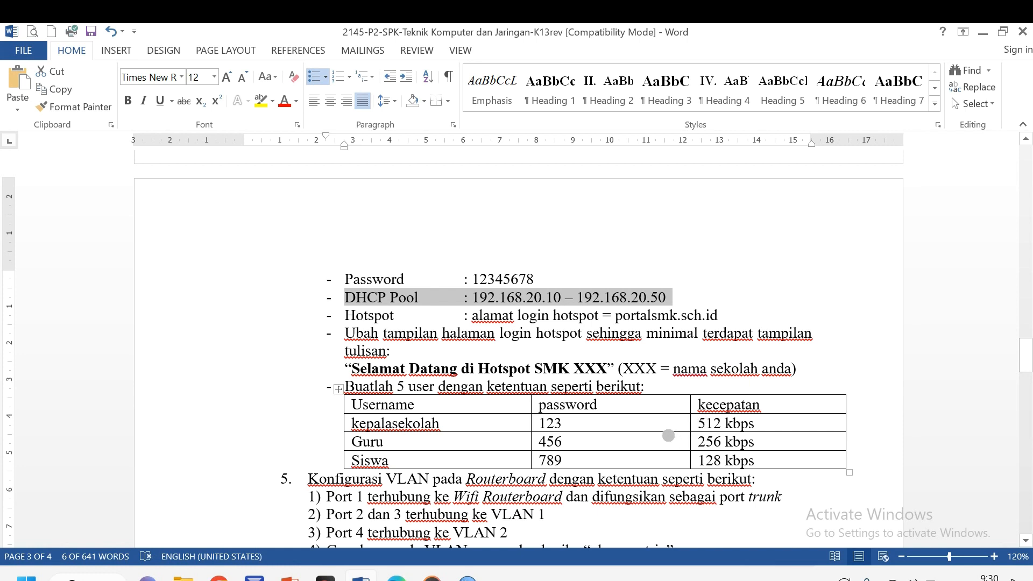
Start IP > Hotspot Setup on wlan1 and accept local address 192.168.20.1/24
{"action": "left_click", "coordinate": [468, 578]}
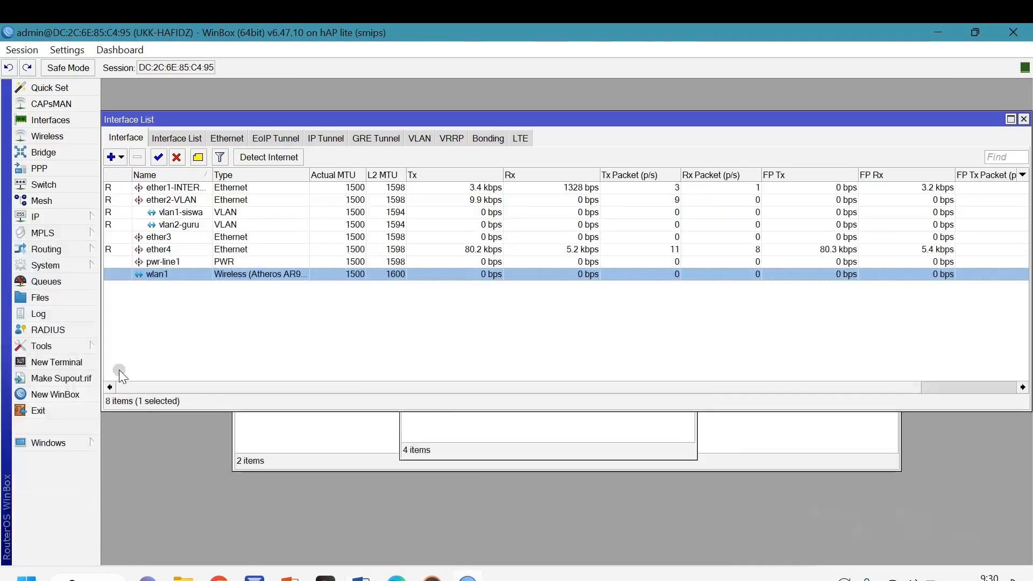
{"action": "left_click", "coordinate": [39, 217]}
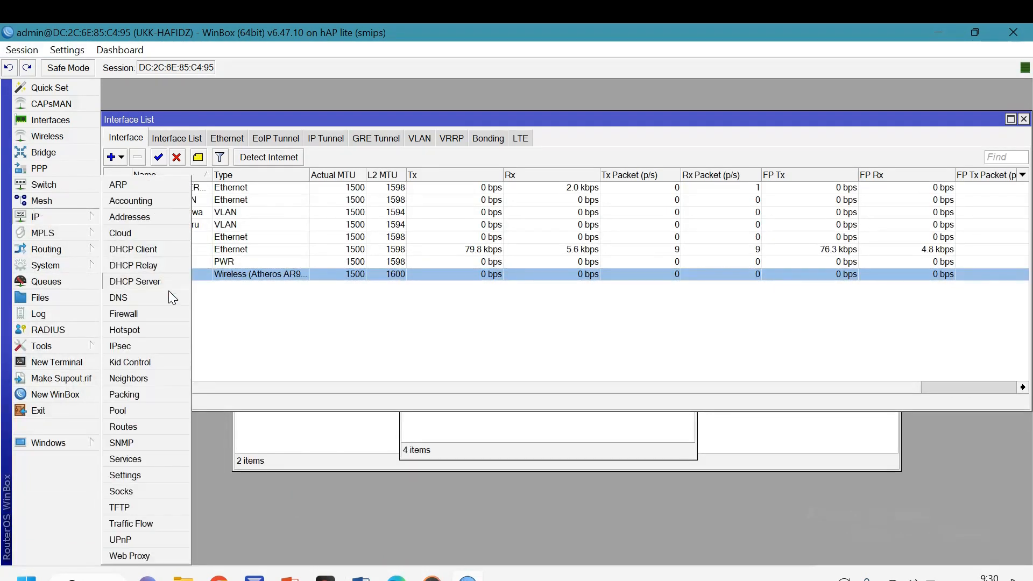
{"action": "left_click", "coordinate": [148, 330]}
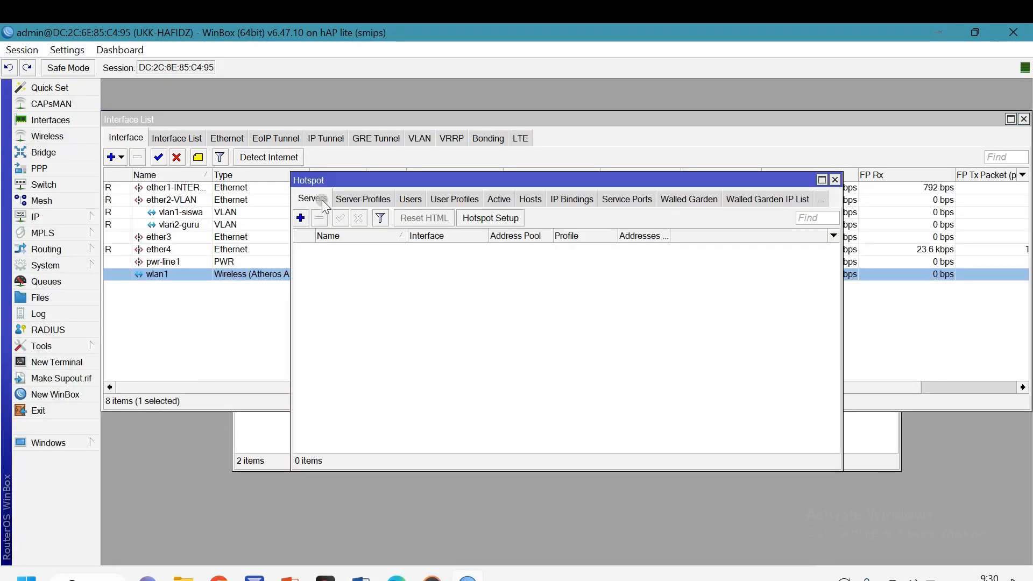
{"action": "left_click", "coordinate": [491, 218]}
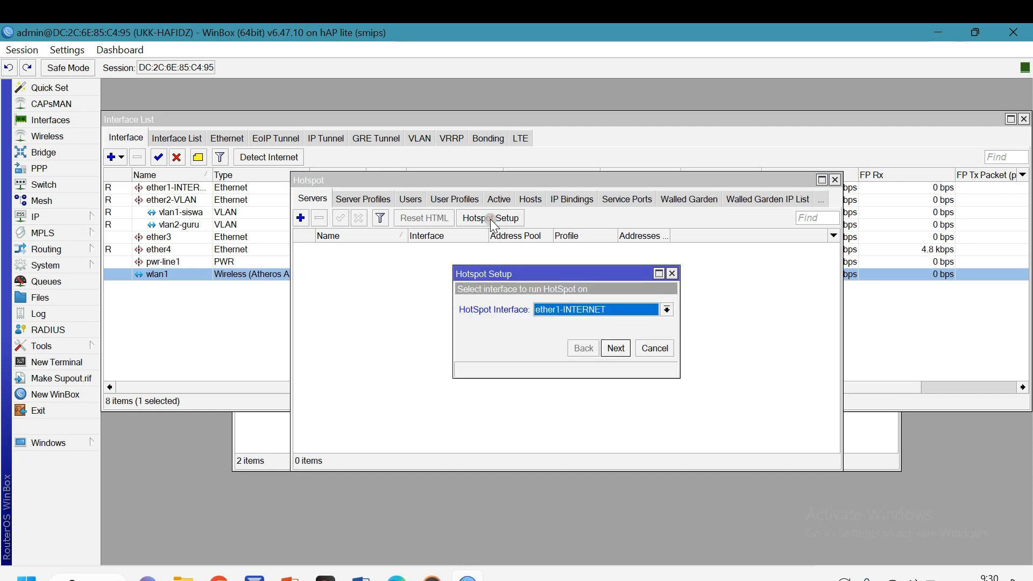
{"action": "left_click", "coordinate": [571, 310]}
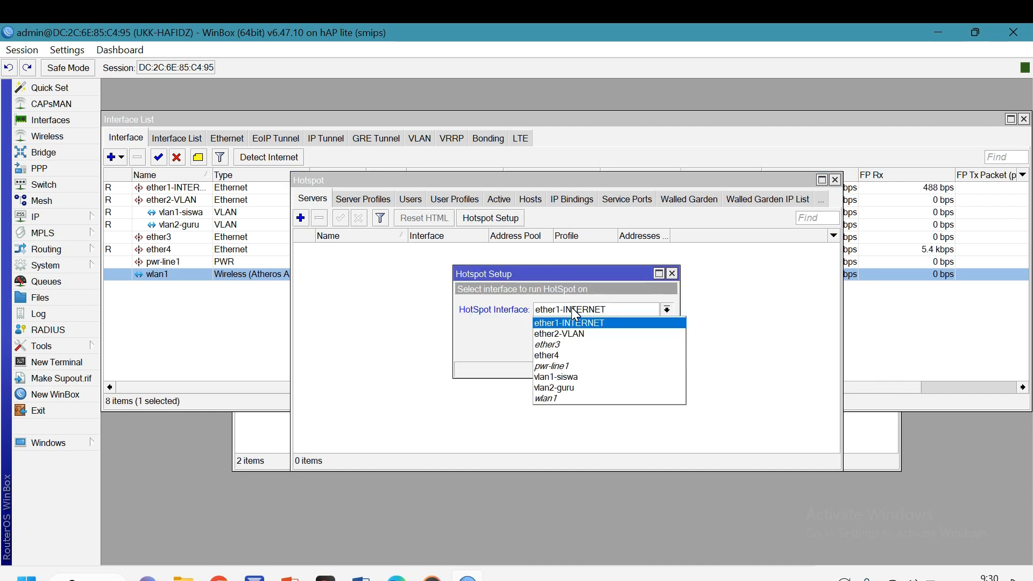
{"action": "left_click", "coordinate": [570, 398]}
{"action": "left_click", "coordinate": [616, 349]}
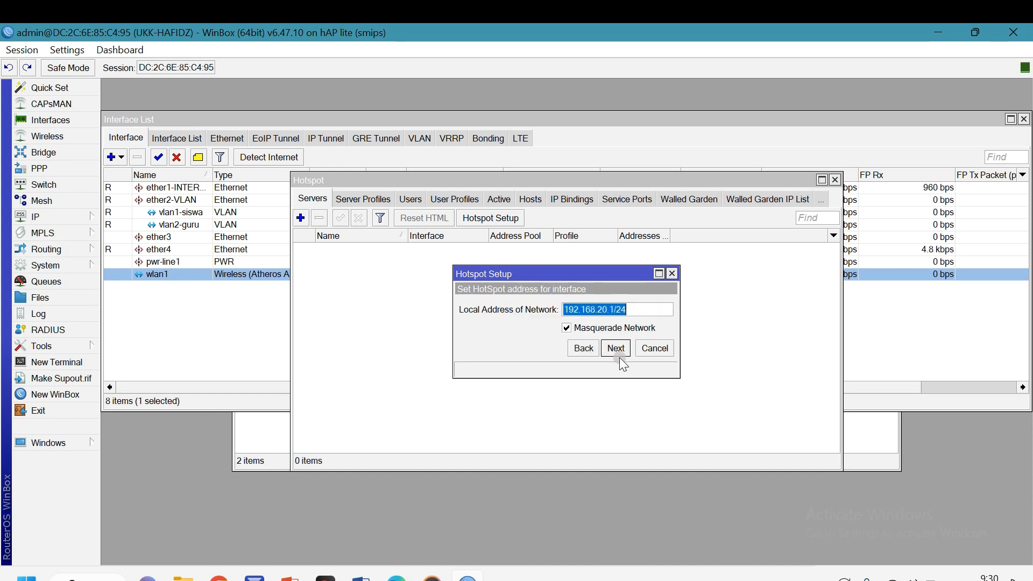
{"action": "left_click", "coordinate": [618, 350]}
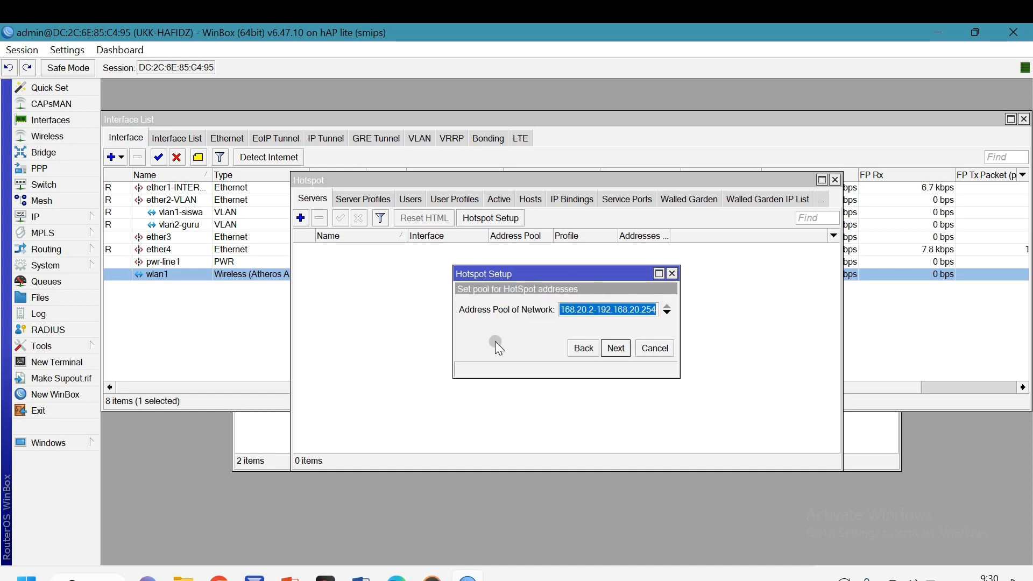
Set the hotspot address pool to 192.168.20.10-192.168.20.50
{"action": "left_click_drag", "start_coordinate": [455, 324], "coordinate": [343, 324]}
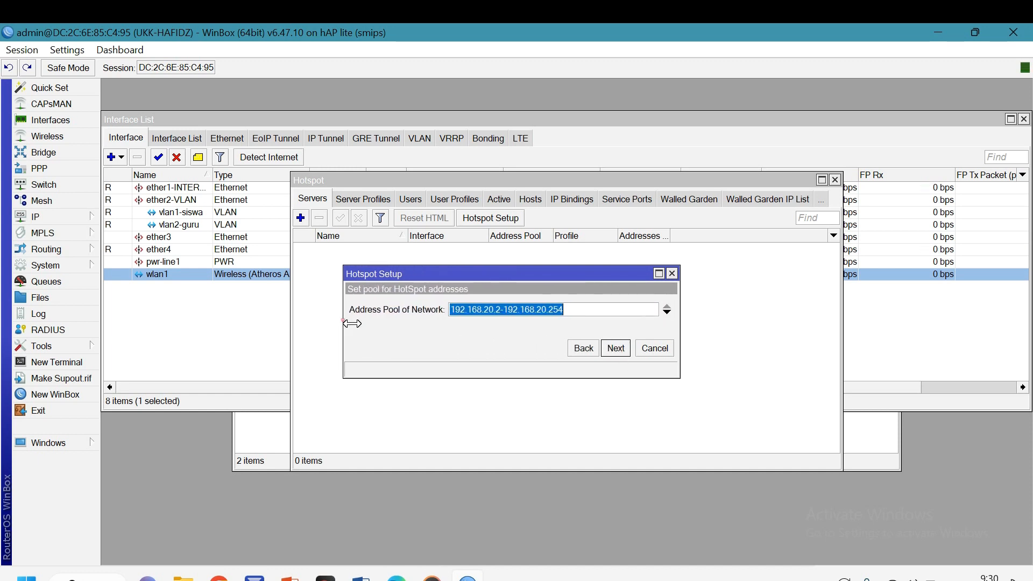
{"action": "left_click", "coordinate": [501, 310]}
{"action": "key", "text": "BackSpace"}
{"action": "type", "text": "10"}
{"action": "key", "text": "BackSpace"}
{"action": "key", "text": "BackSpace"}
{"action": "type", "text": "50"}
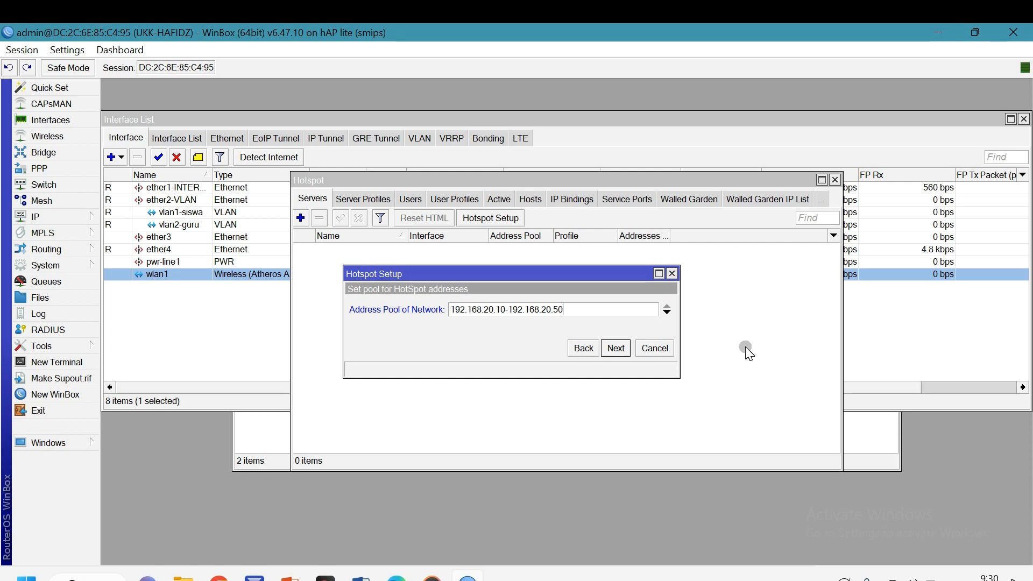
{"action": "left_click", "coordinate": [615, 350]}
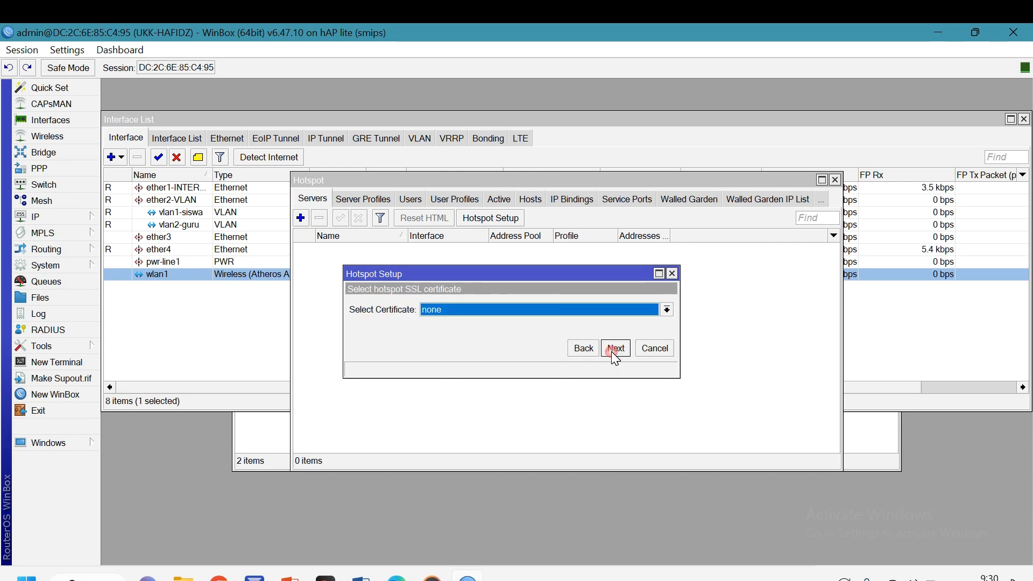
Skip the SSL certificate and SMTP steps and set DNS servers 8.8.8.8 and 8.8.4.4
{"action": "left_click", "coordinate": [612, 350]}
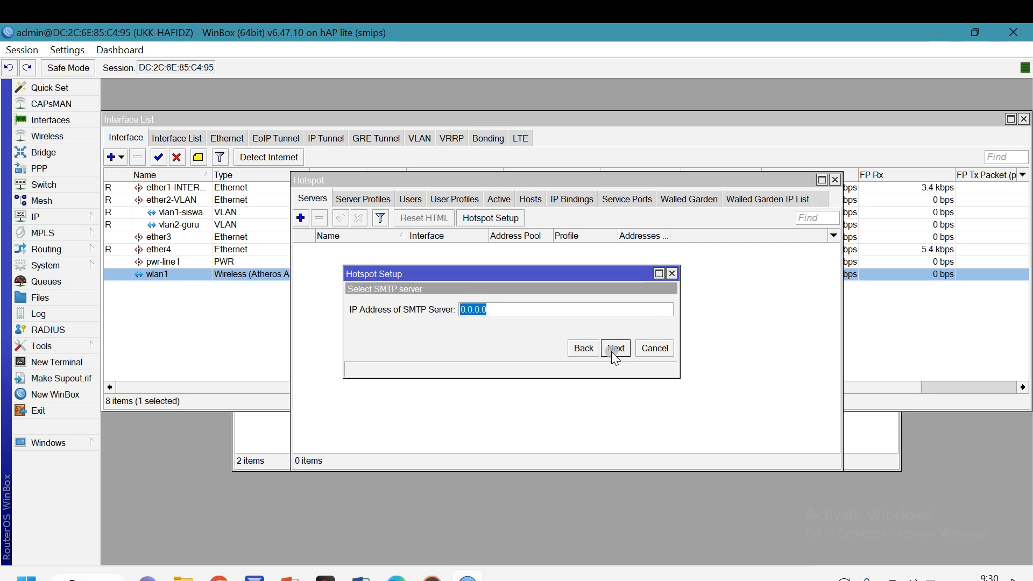
{"action": "left_click", "coordinate": [611, 351]}
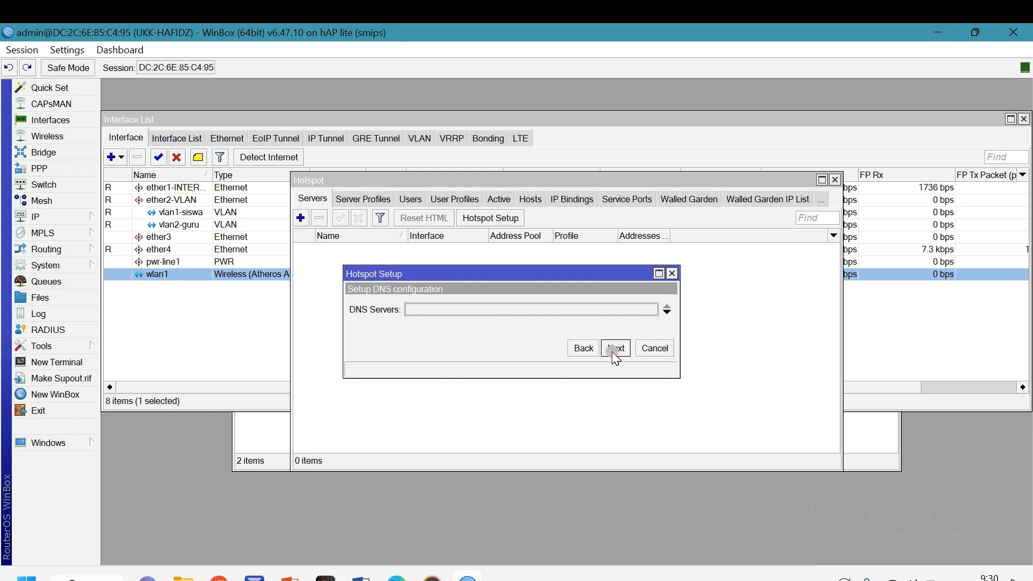
{"action": "left_click", "coordinate": [451, 308]}
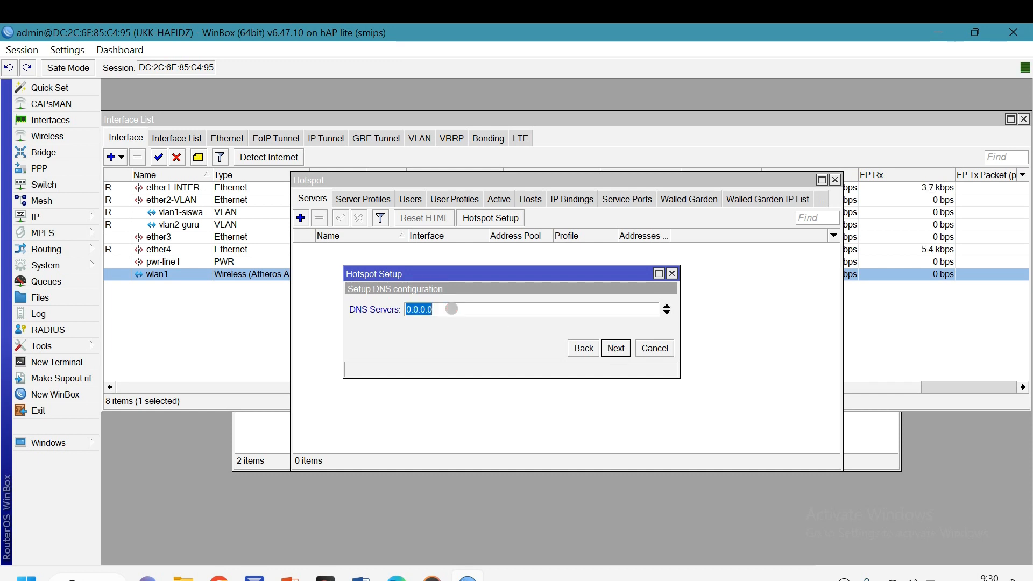
{"action": "type", "text": "8.8.8.8"}
{"action": "left_click", "coordinate": [668, 313]}
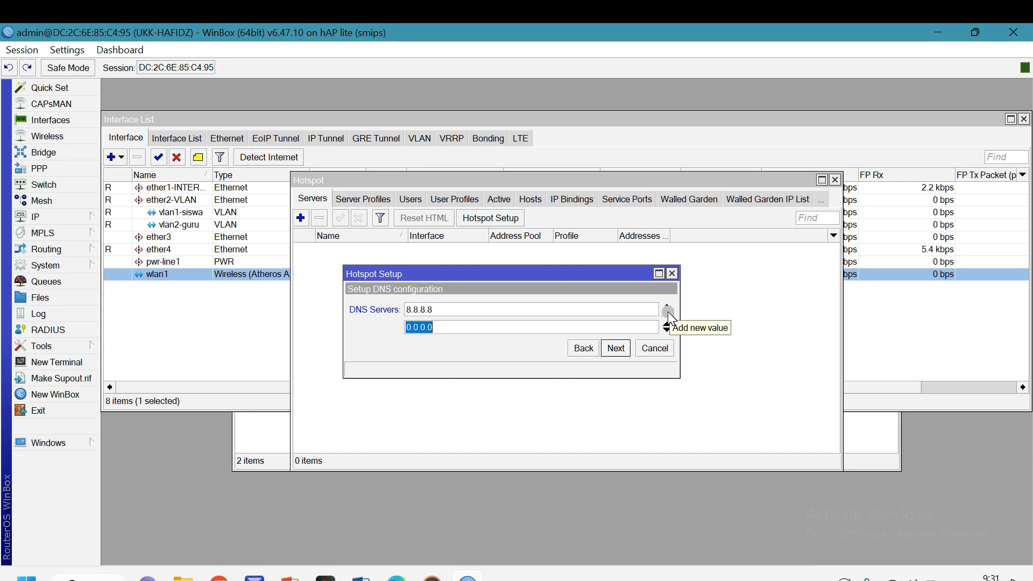
{"action": "type", "text": "8.8.4.4"}
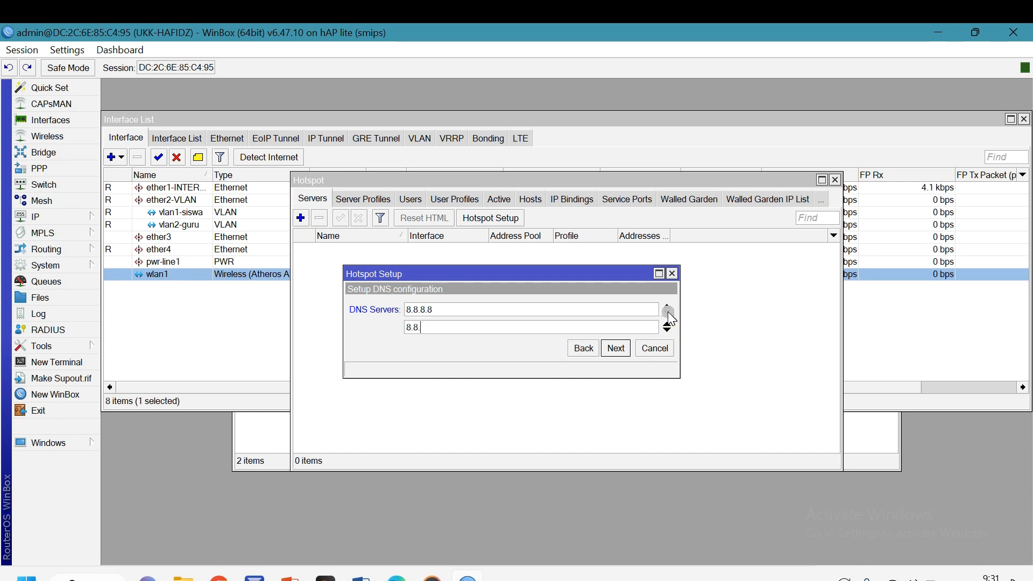
{"action": "left_click", "coordinate": [611, 348]}
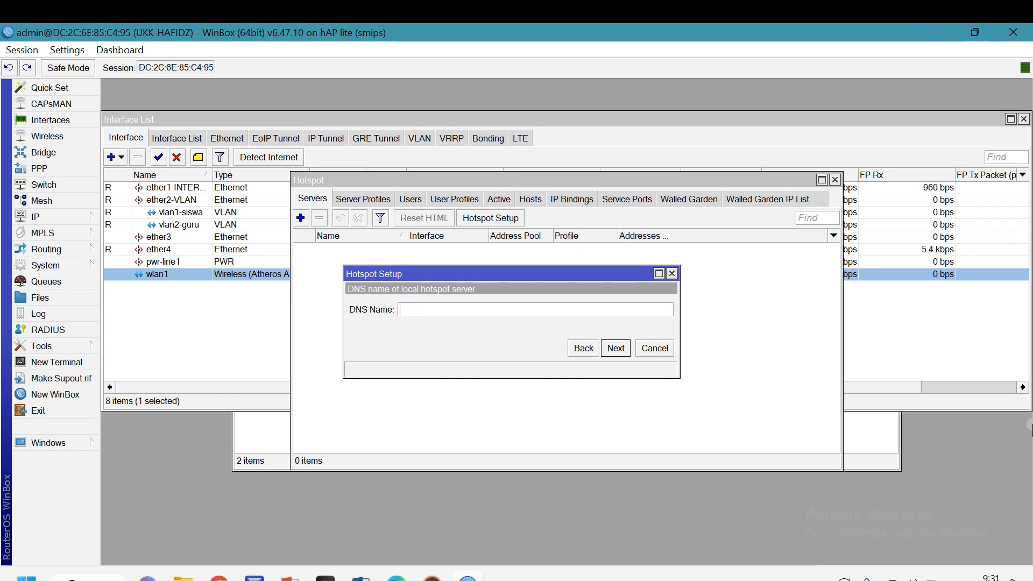
Set the hotspot DNS name to portalsmk.sch.id and finish the wizard
{"action": "type", "text": "Portalsmk.sch.id"}
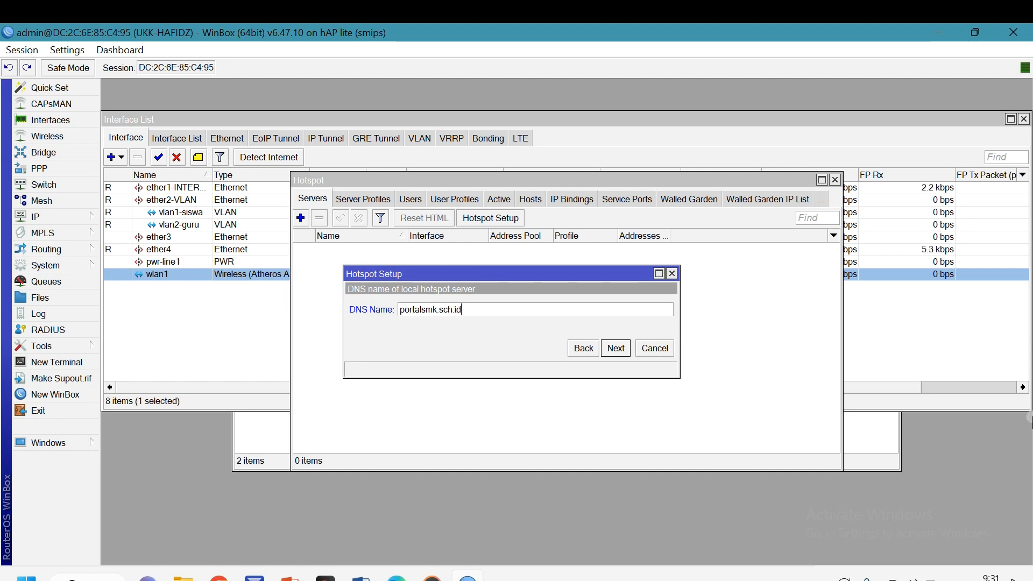
{"action": "left_click", "coordinate": [615, 349]}
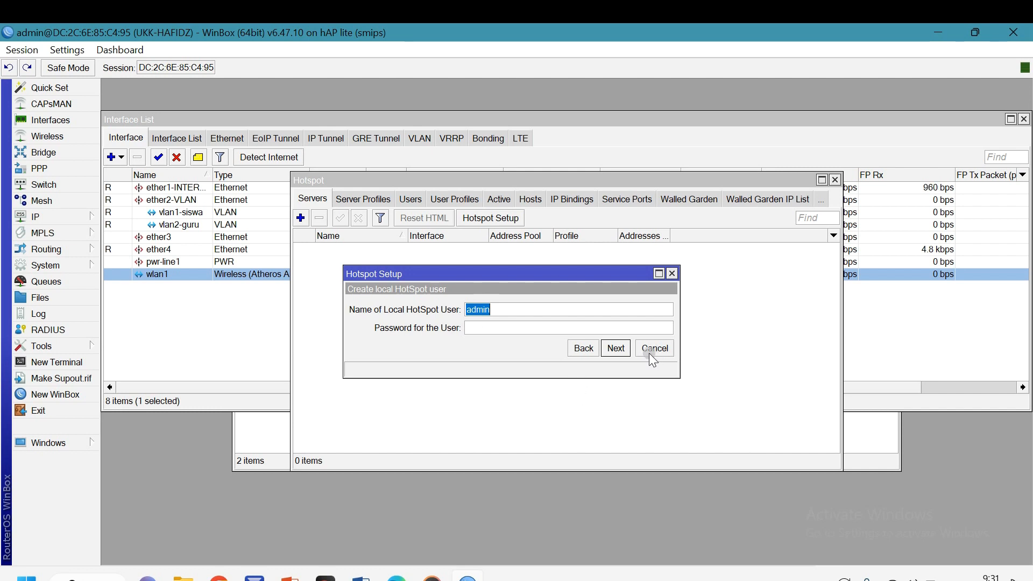
{"action": "left_click", "coordinate": [616, 349]}
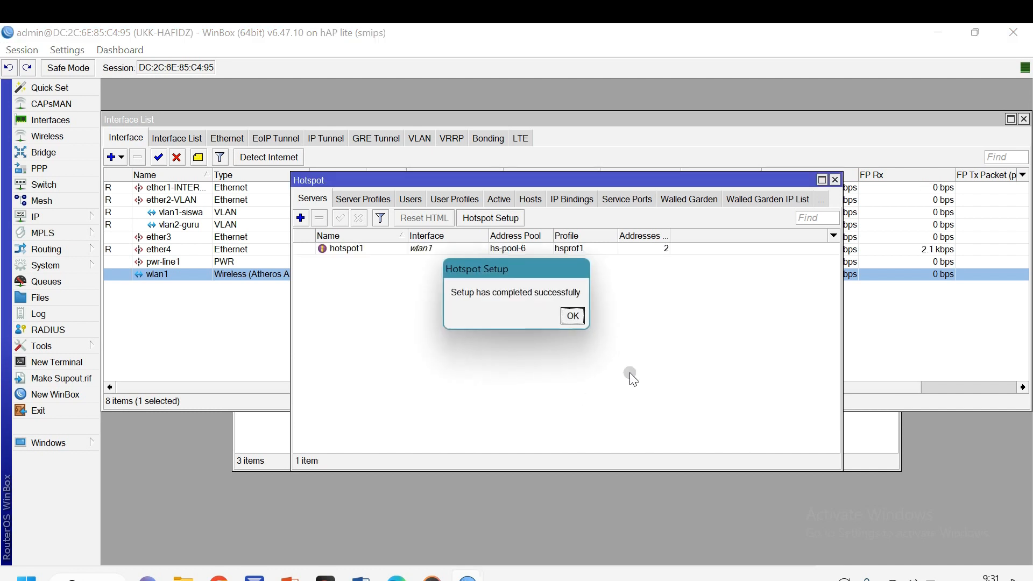
{"action": "left_click", "coordinate": [572, 317]}
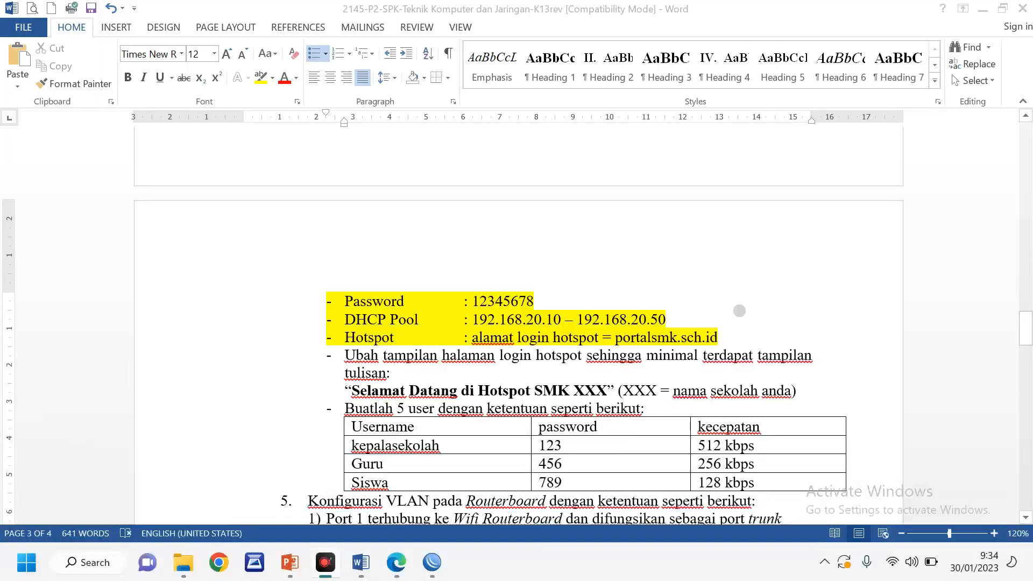
Read the Password line in the task sheet, then open WinBox's wireless Security Profiles
{"action": "left_click", "coordinate": [739, 311]}
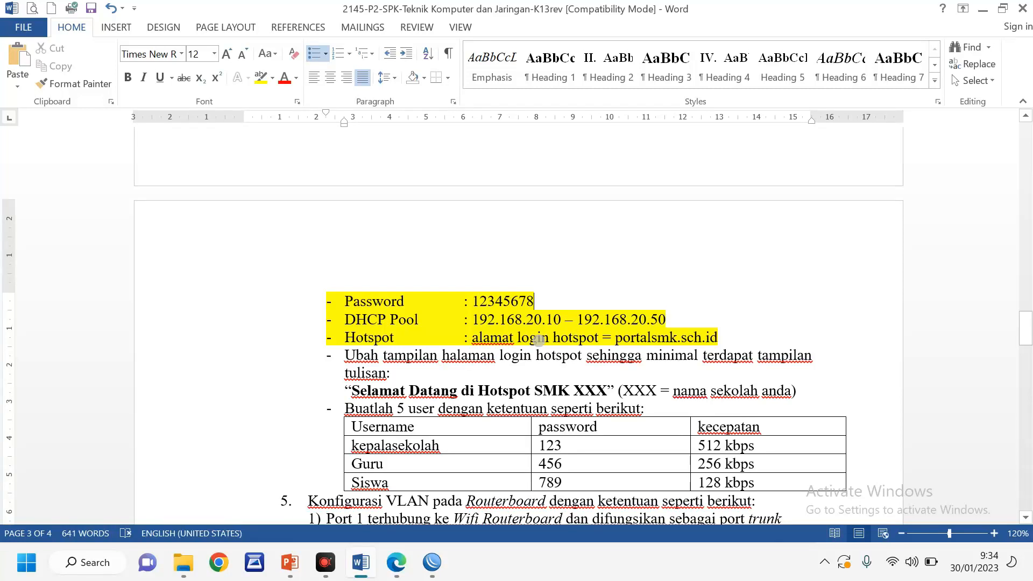
{"action": "left_click_drag", "start_coordinate": [345, 302], "coordinate": [538, 302]}
{"action": "scroll", "coordinate": [554, 308], "scroll_direction": "up", "scroll_amount": 2}
{"action": "scroll", "coordinate": [545, 347], "scroll_direction": "up", "scroll_amount": 1}
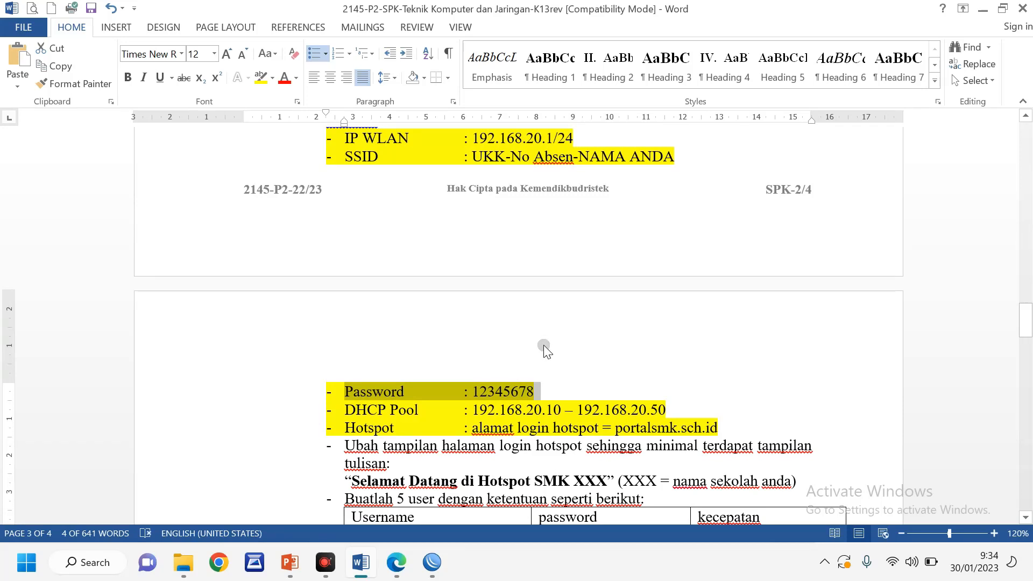
{"action": "scroll", "coordinate": [544, 349], "scroll_direction": "up", "scroll_amount": 3}
{"action": "scroll", "coordinate": [543, 348], "scroll_direction": "down", "scroll_amount": 5}
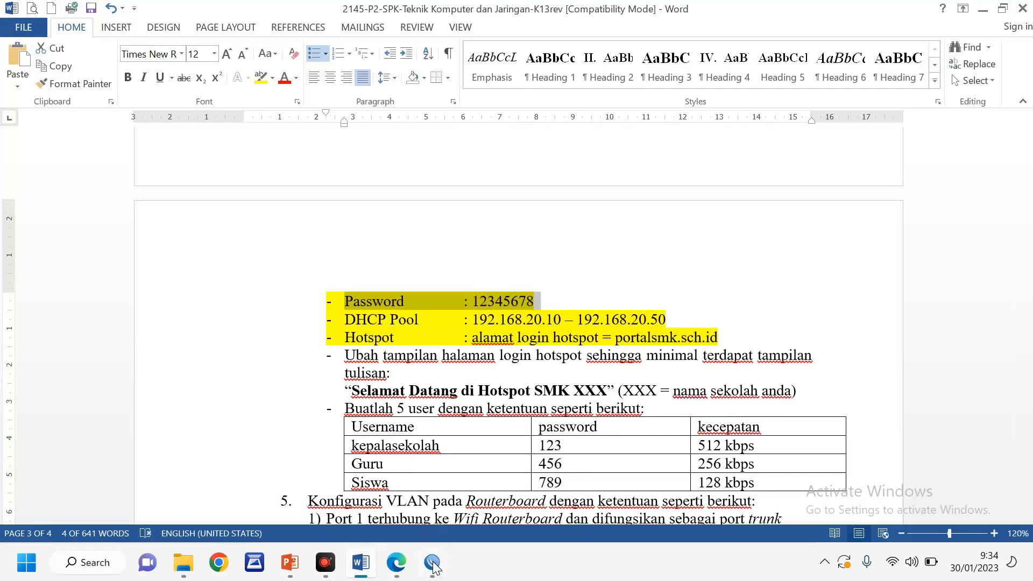
{"action": "left_click", "coordinate": [433, 565]}
{"action": "left_click", "coordinate": [56, 114]}
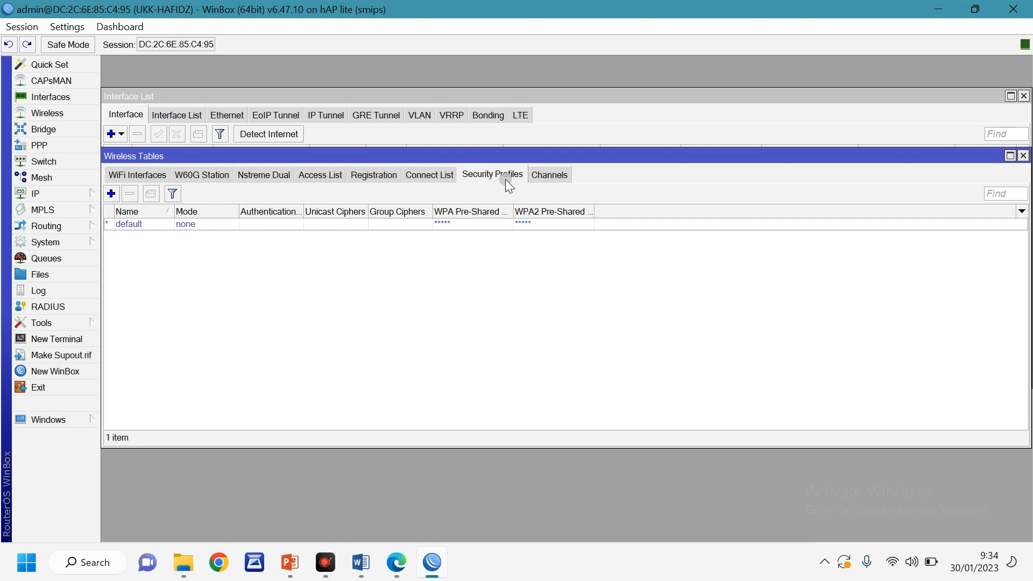
Set the default security profile to dynamic keys with WPA and WPA2 PSK and enter both Wi-Fi pre-shared keys
{"action": "double_click", "coordinate": [135, 225]}
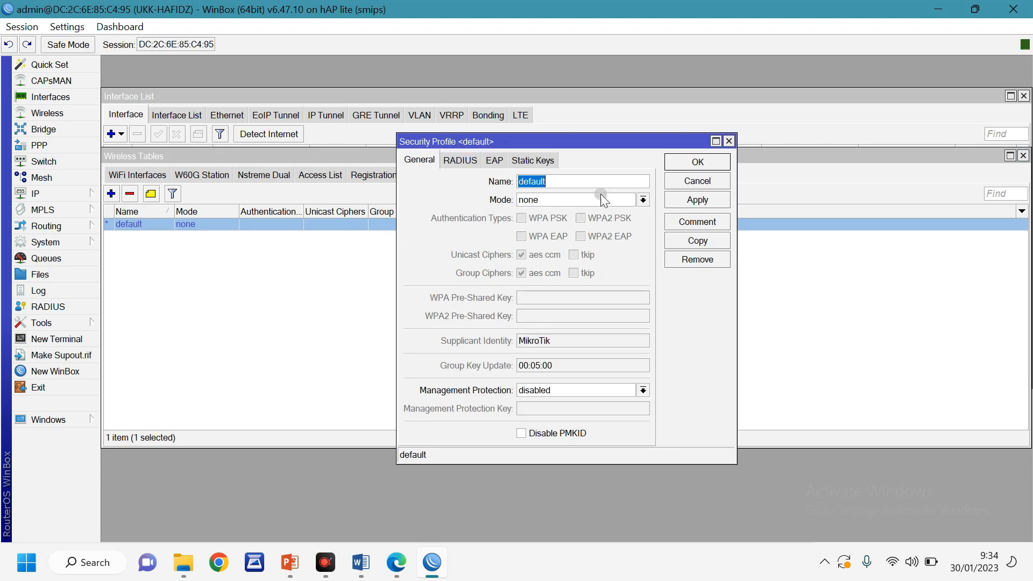
{"action": "left_click", "coordinate": [543, 200]}
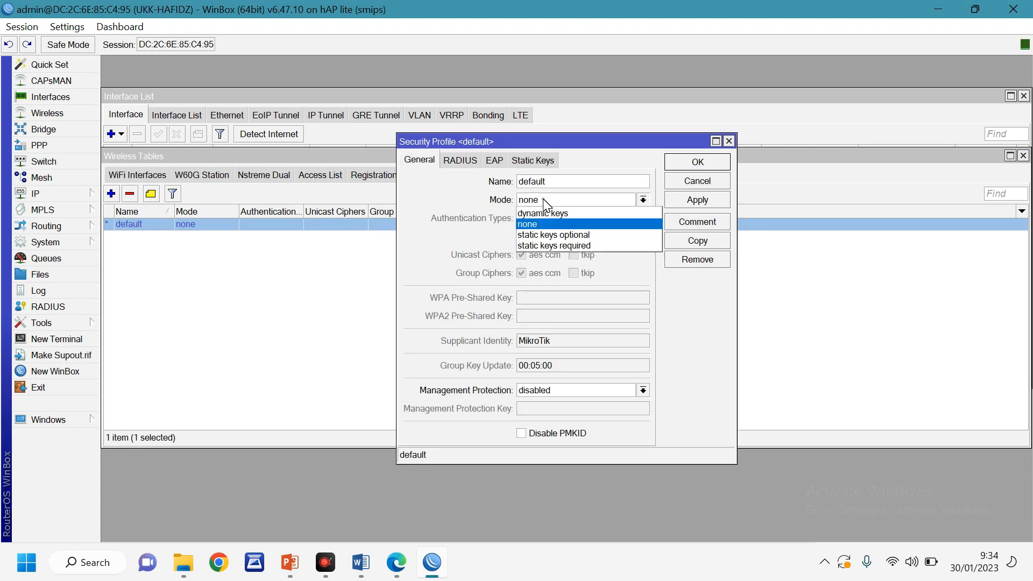
{"action": "left_click", "coordinate": [566, 216]}
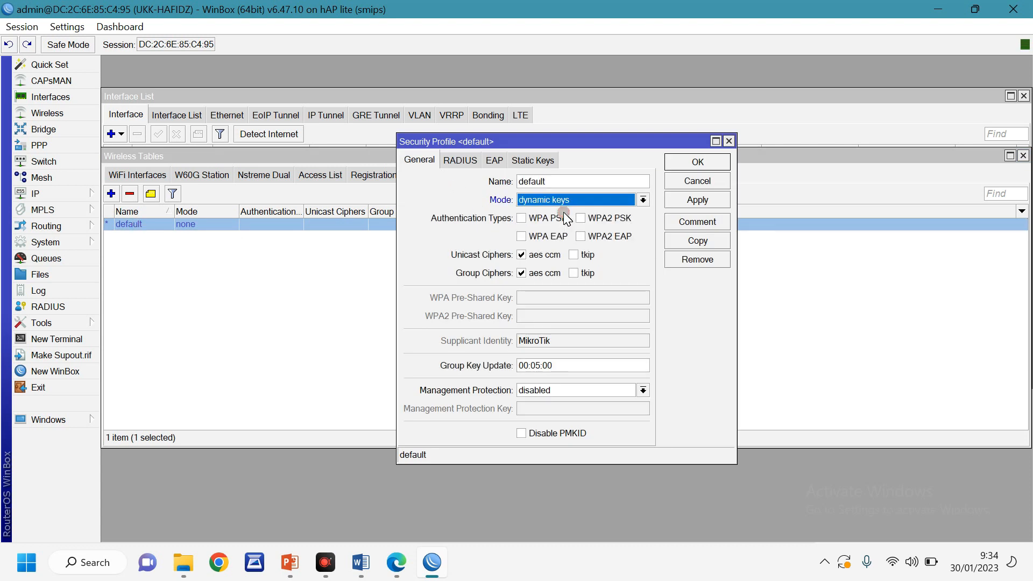
{"action": "left_click", "coordinate": [553, 218]}
{"action": "left_click", "coordinate": [581, 218]}
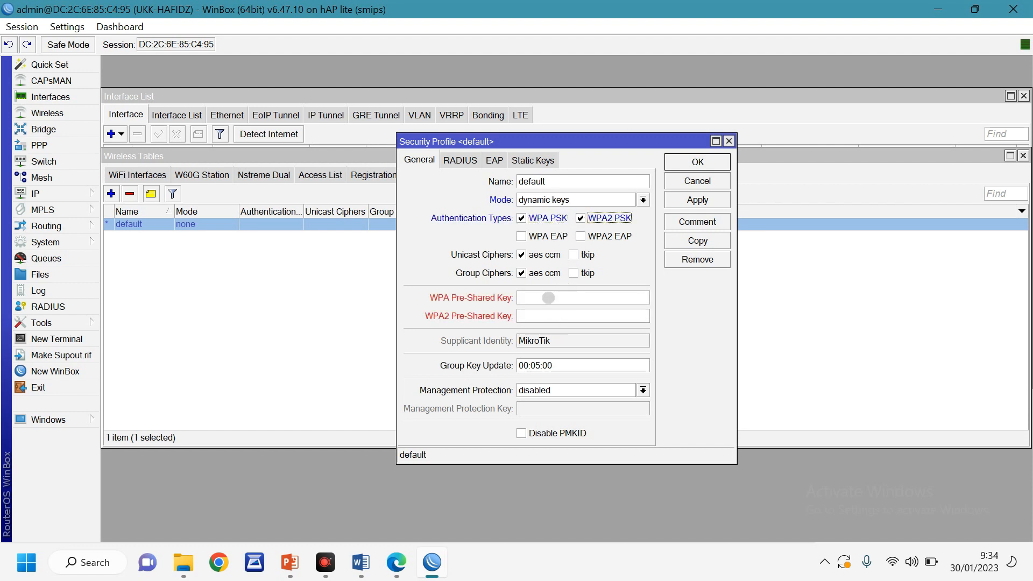
{"action": "type", "text": "**"}
{"action": "type", "text": "**"}
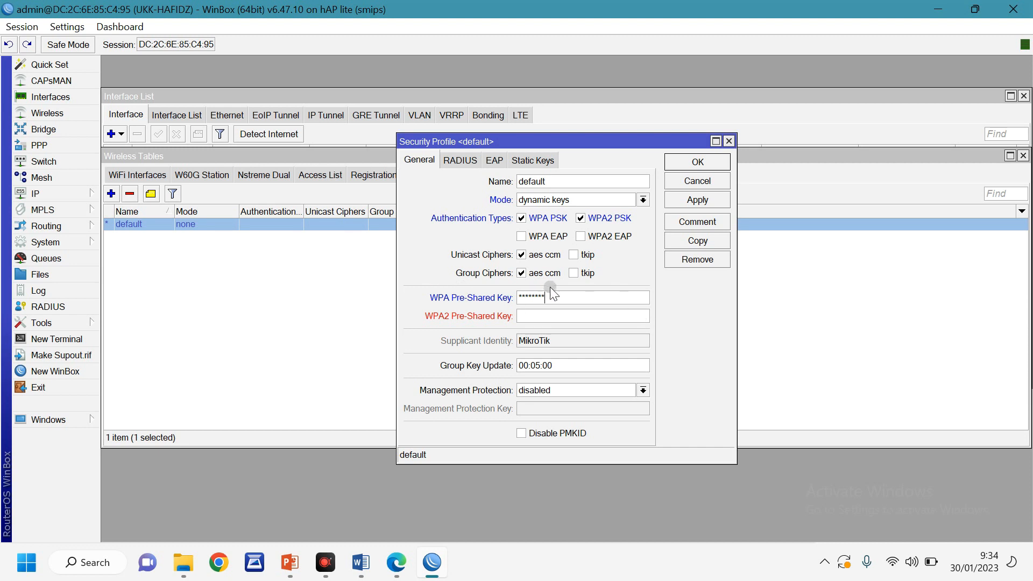
{"action": "left_click", "coordinate": [65, 27]}
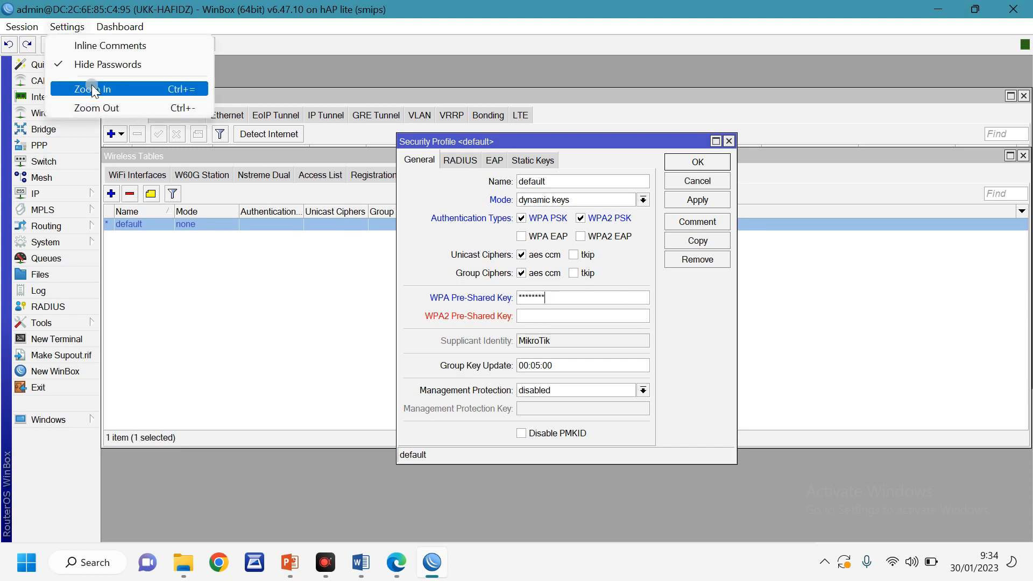
{"action": "left_click", "coordinate": [67, 64]}
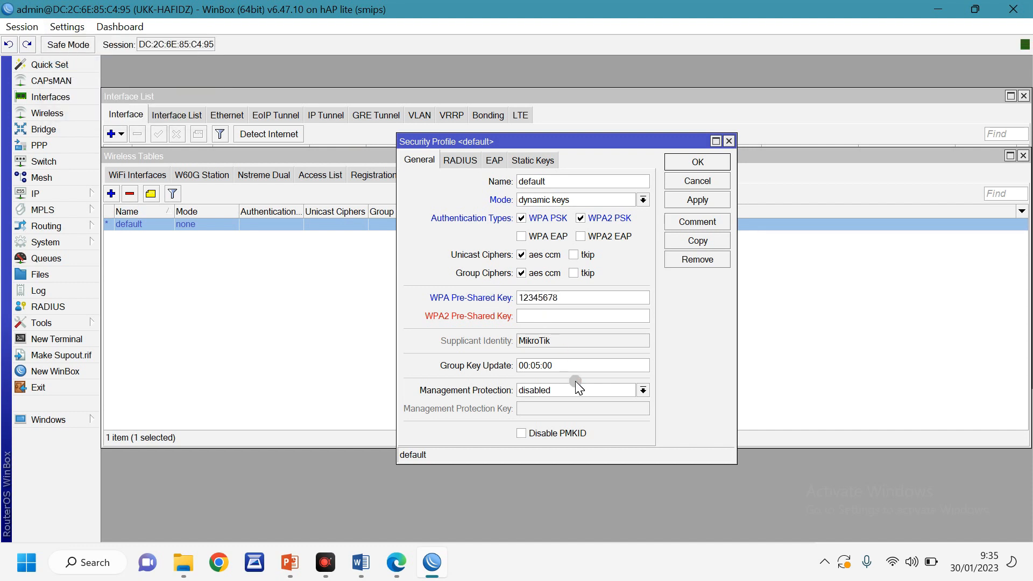
{"action": "type", "text": "12345678"}
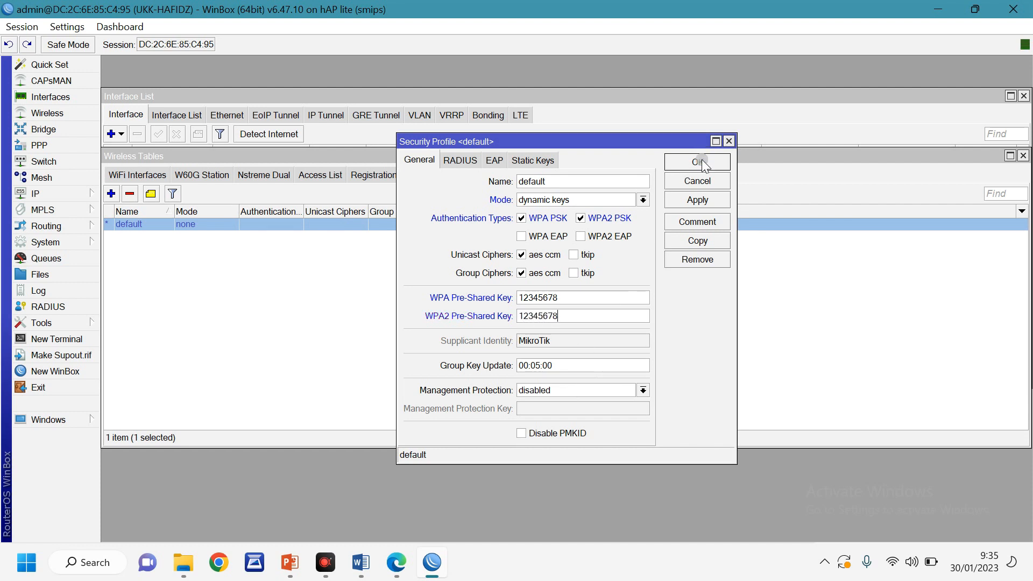
{"action": "left_click", "coordinate": [702, 161]}
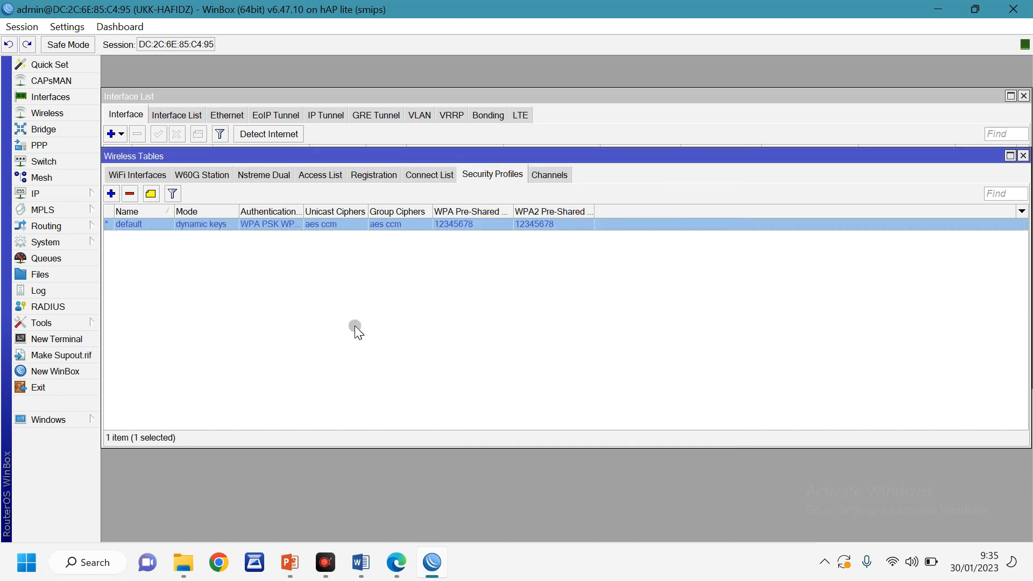
Review the Selamat Datang greeting requirement and the kepalasekolah, guru and siswa rows of the user table
{"action": "left_click", "coordinate": [361, 563]}
{"action": "left_click", "coordinate": [535, 301]}
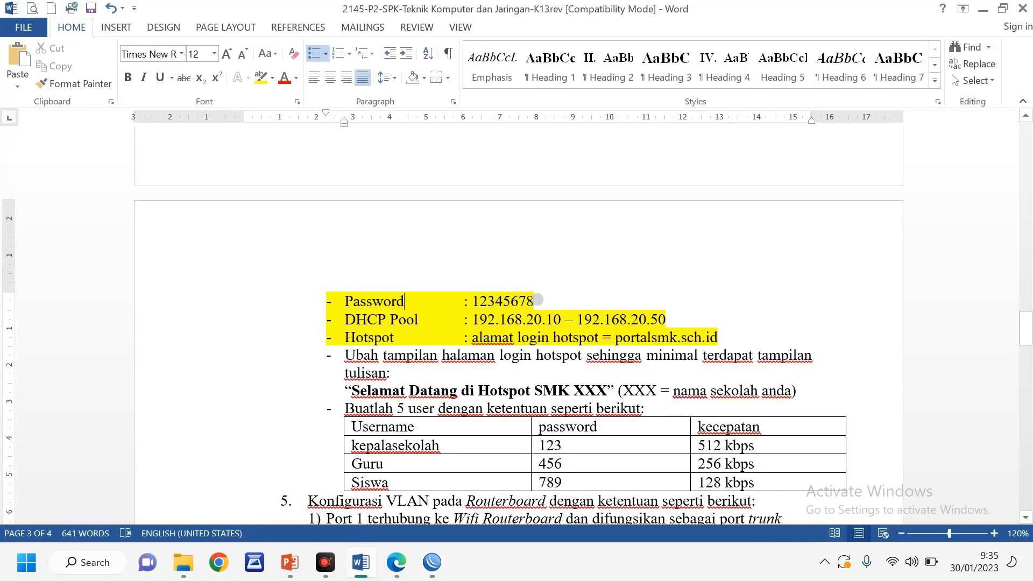
{"action": "scroll", "coordinate": [548, 339], "scroll_direction": "down", "scroll_amount": 2}
{"action": "scroll", "coordinate": [547, 339], "scroll_direction": "down", "scroll_amount": 1}
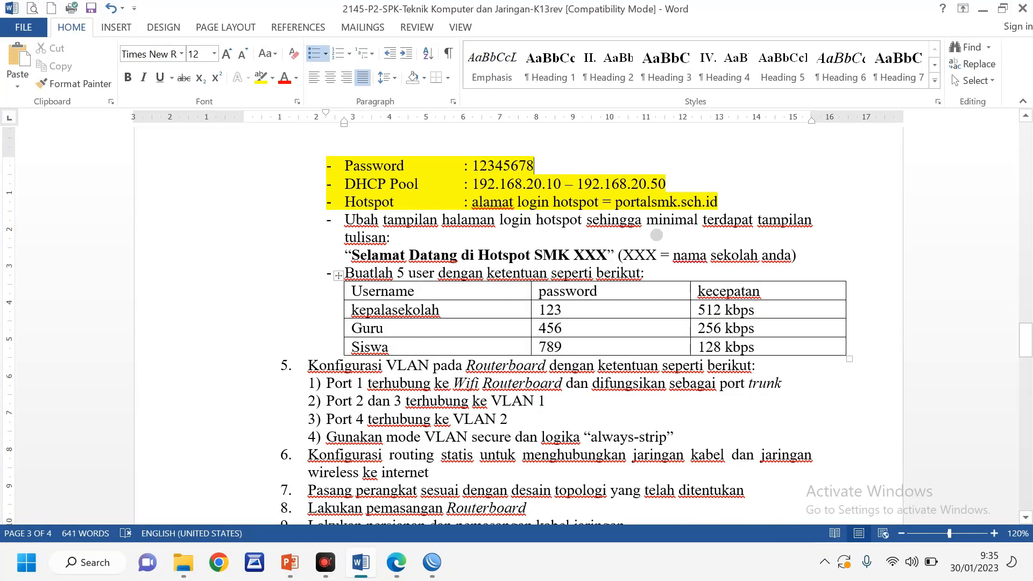
{"action": "left_click", "coordinate": [370, 262]}
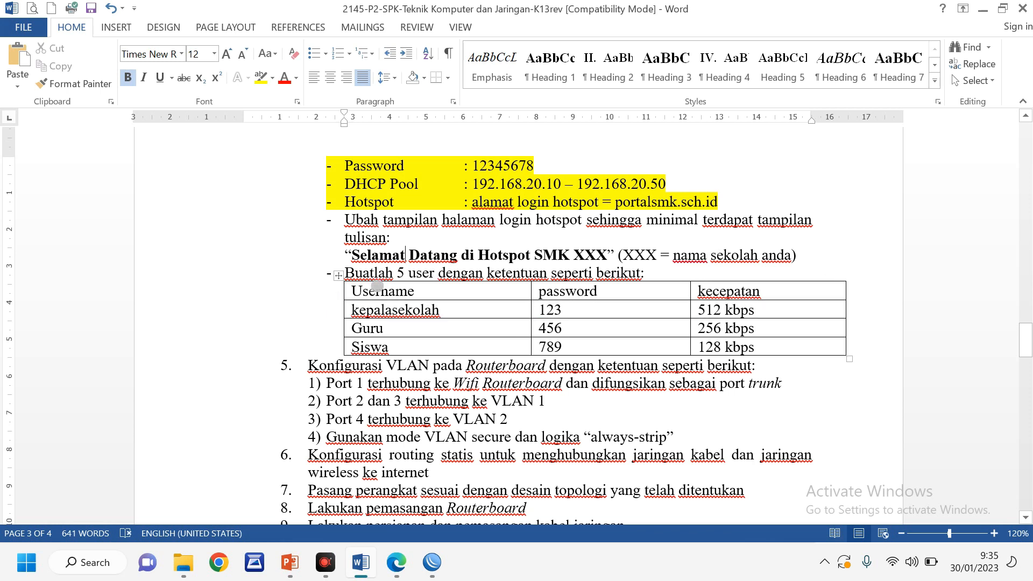
{"action": "scroll", "coordinate": [377, 286], "scroll_direction": "down", "scroll_amount": 3}
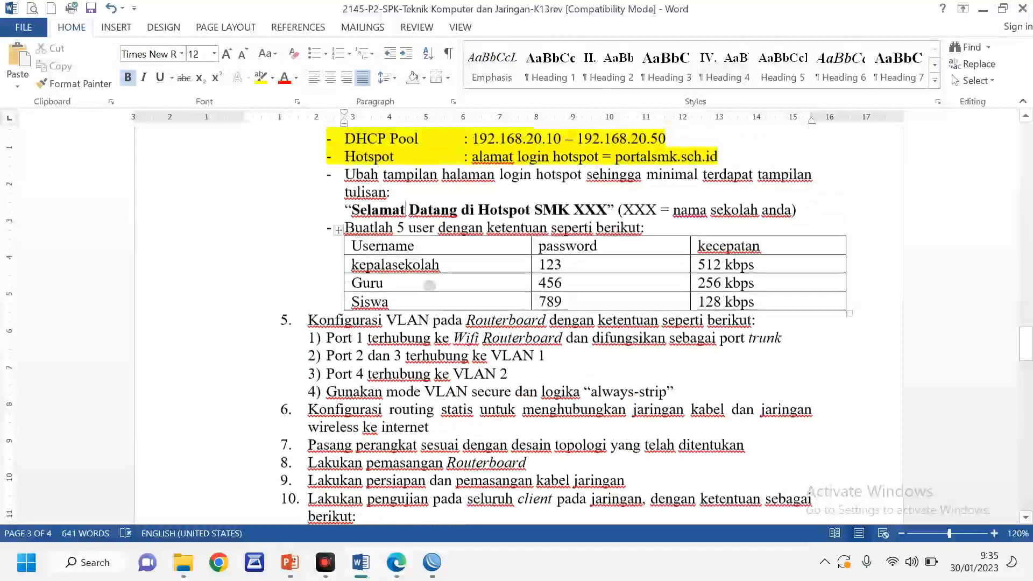
{"action": "left_click", "coordinate": [366, 264]}
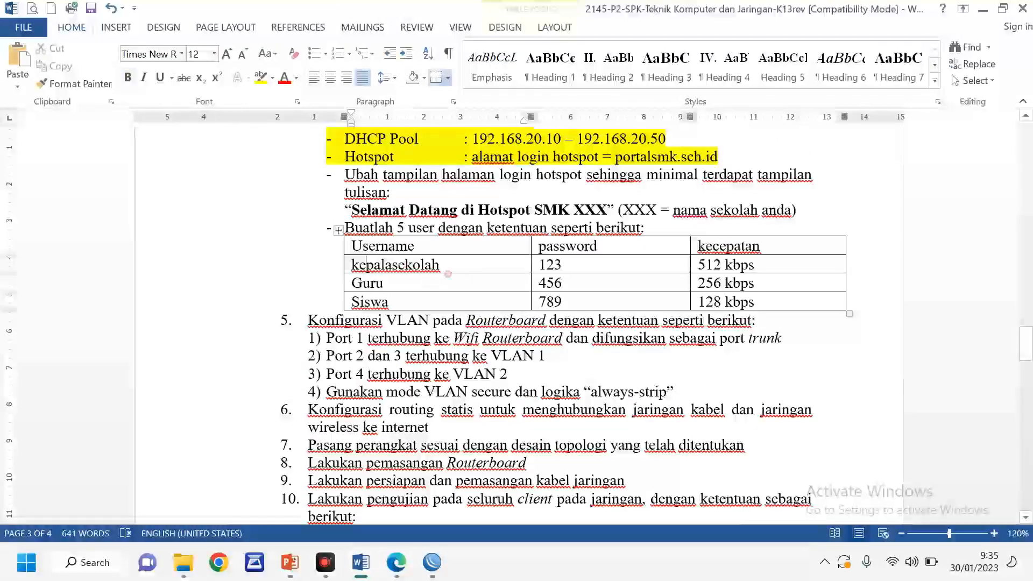
{"action": "left_click", "coordinate": [393, 284]}
{"action": "left_click", "coordinate": [398, 302]}
{"action": "left_click_drag", "start_coordinate": [358, 263], "coordinate": [764, 302]}
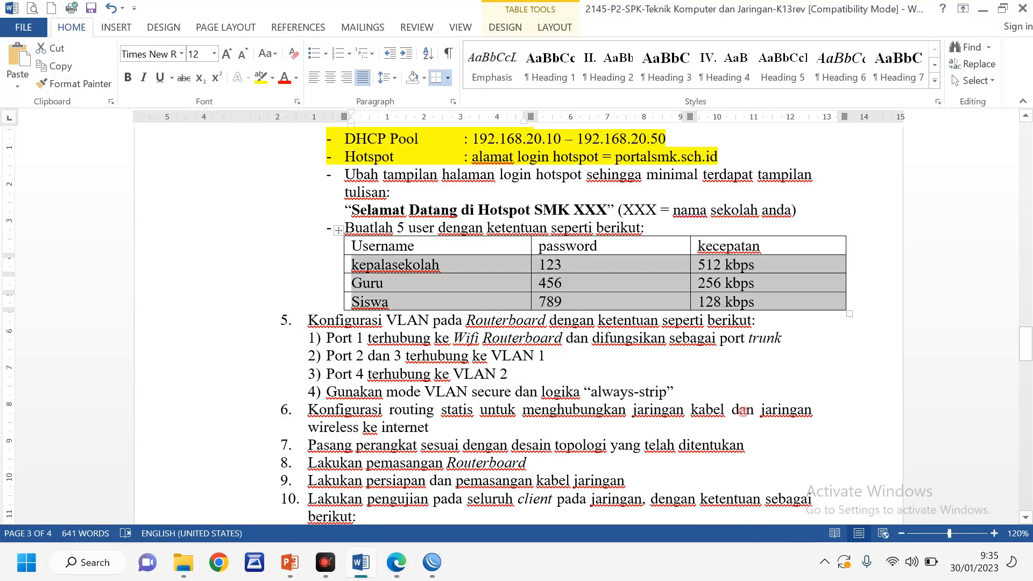
{"action": "left_click", "coordinate": [745, 356]}
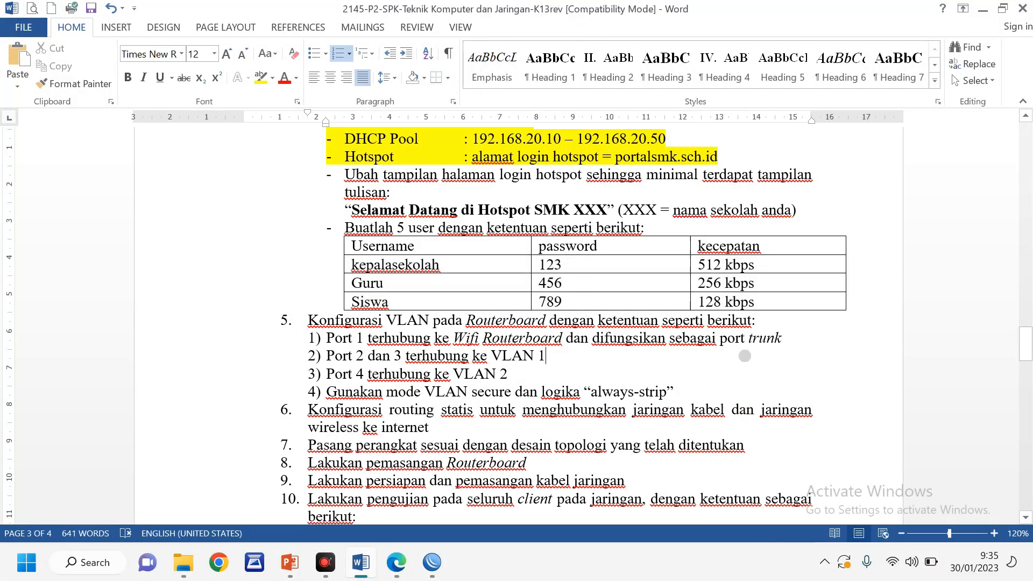
Open IP > Hotspot and show the User Profiles list
{"action": "left_click", "coordinate": [436, 565]}
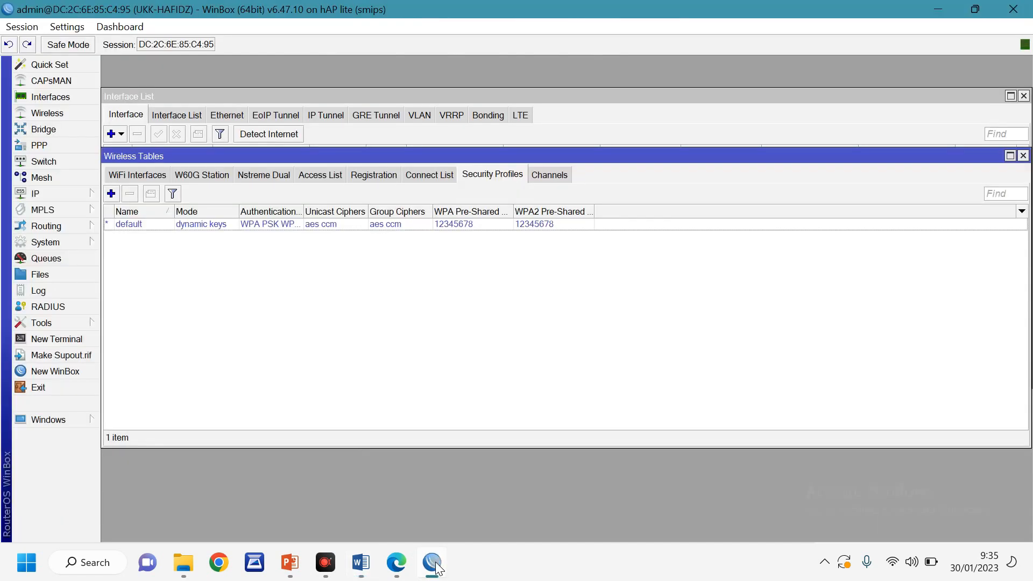
{"action": "left_click", "coordinate": [254, 295]}
{"action": "left_click", "coordinate": [47, 191]}
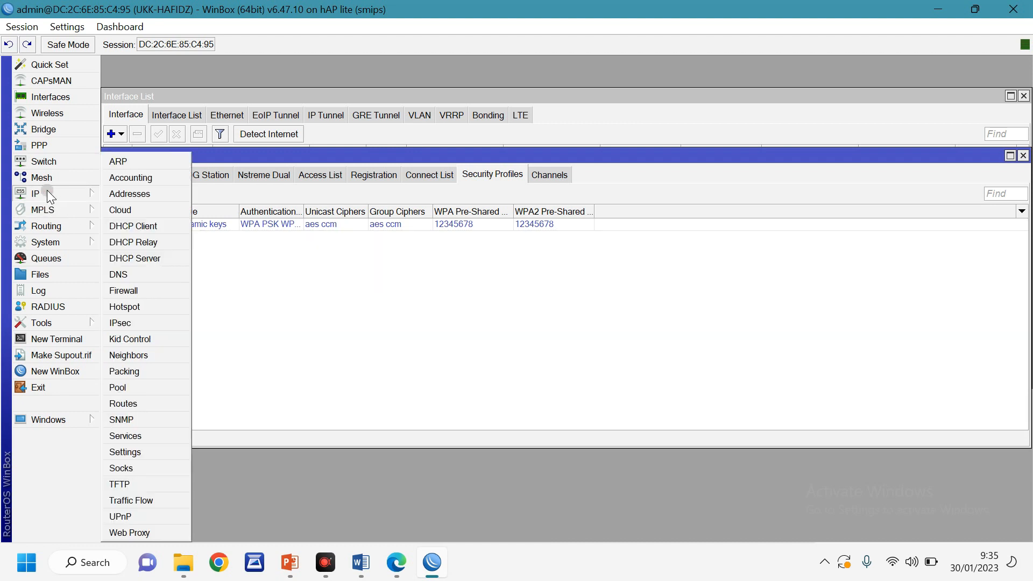
{"action": "left_click", "coordinate": [145, 354]}
{"action": "left_click", "coordinate": [137, 306]}
{"action": "left_click_drag", "start_coordinate": [486, 158], "coordinate": [452, 159]}
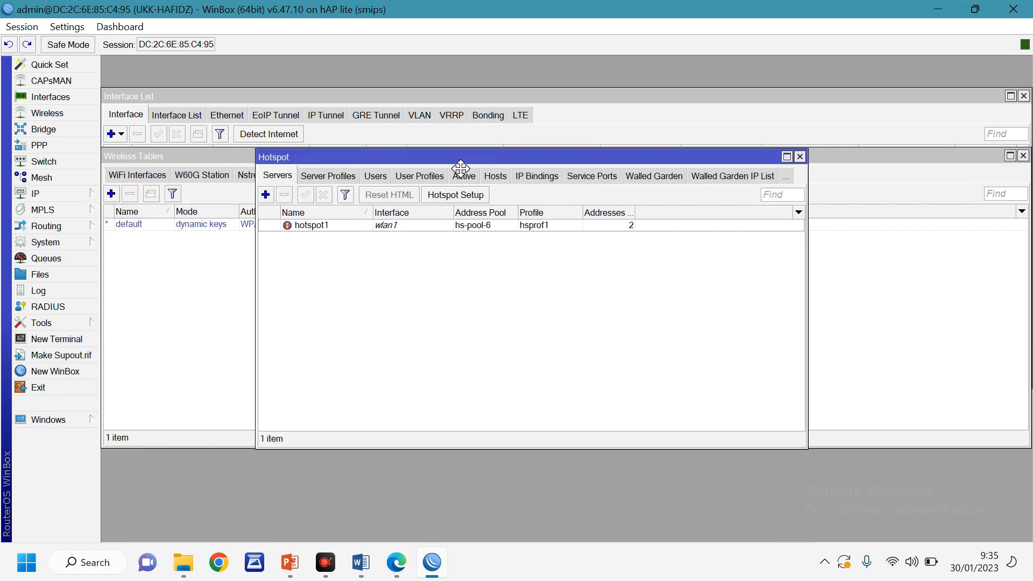
{"action": "left_click", "coordinate": [433, 176]}
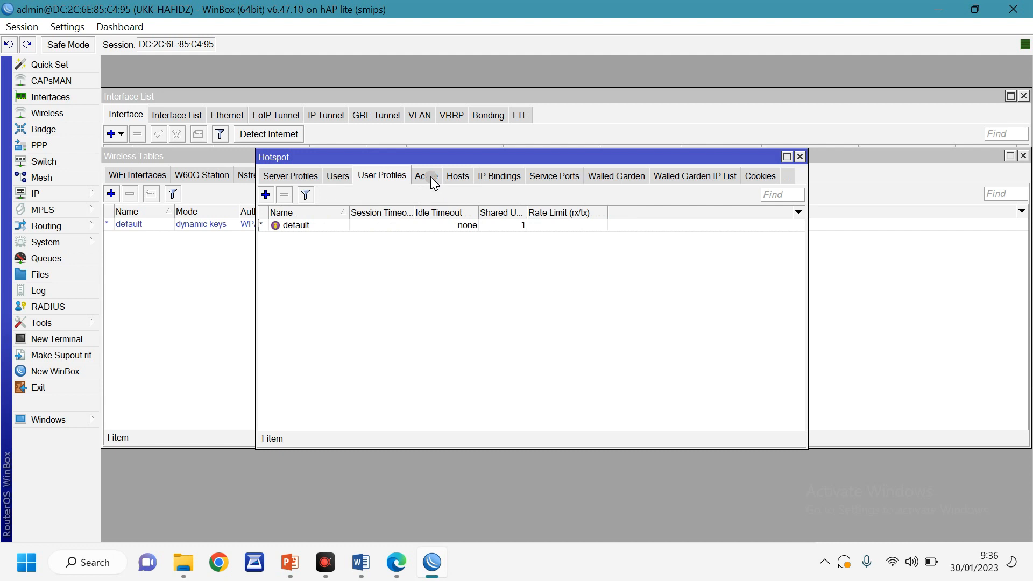
Add user profile kepalasekolah with 5 shared users and rate limit 512k/512k
{"action": "left_click", "coordinate": [267, 195]}
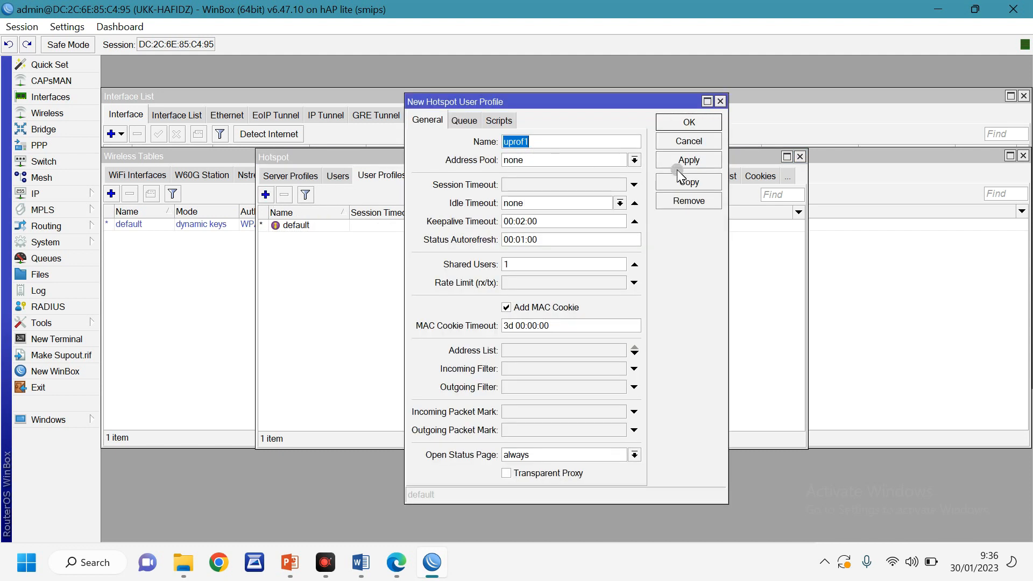
{"action": "type", "text": "kepalasekolah"}
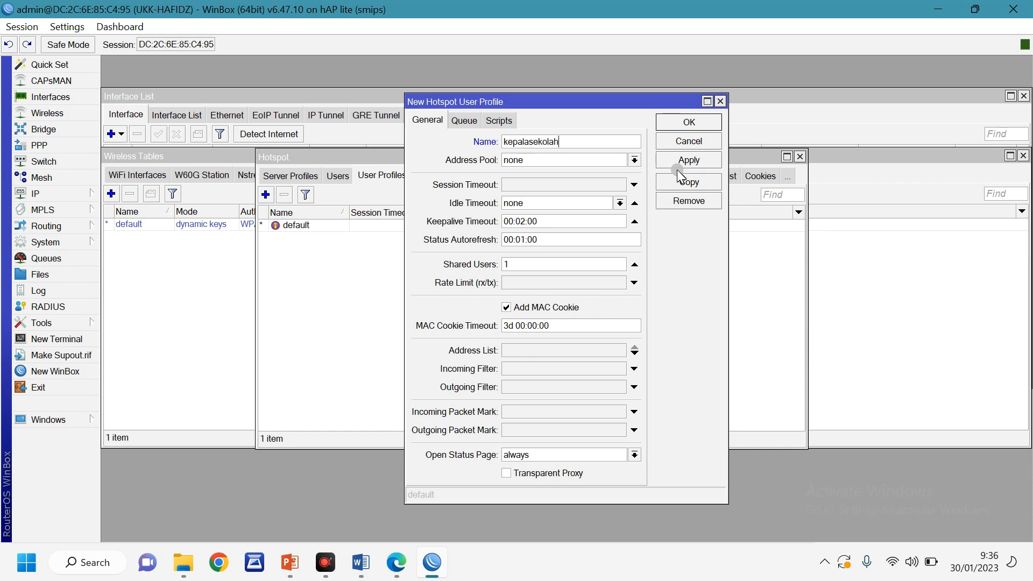
{"action": "left_click_drag", "start_coordinate": [527, 268], "coordinate": [457, 265]}
{"action": "type", "text": "5"}
{"action": "left_click", "coordinate": [367, 565]}
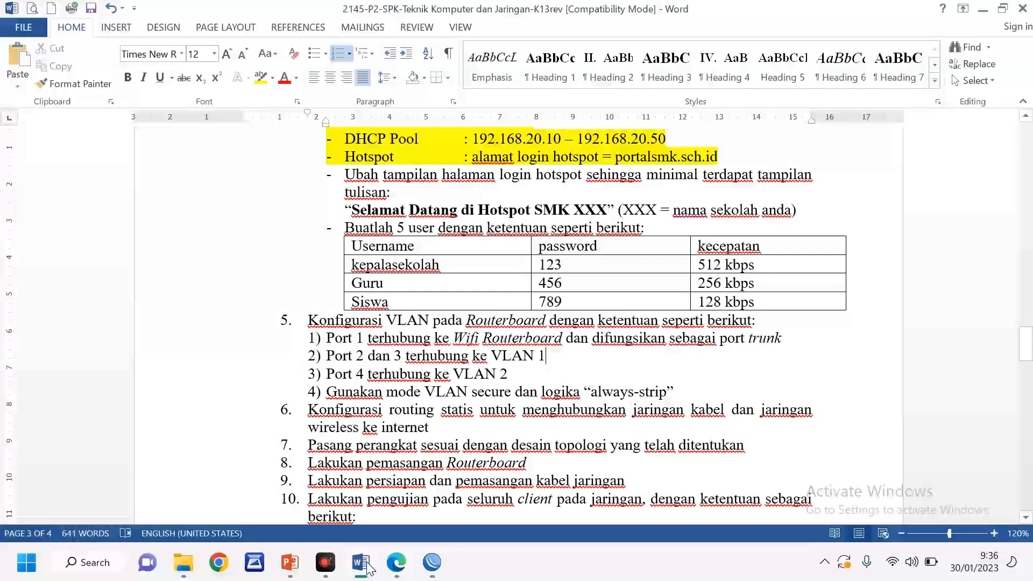
{"action": "left_click", "coordinate": [594, 263]}
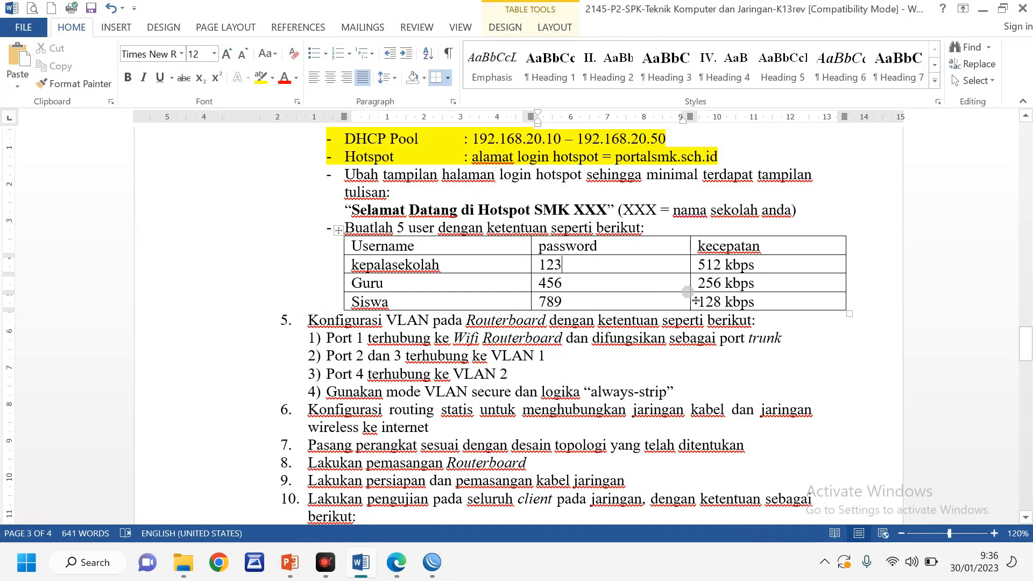
{"action": "left_click", "coordinate": [722, 264]}
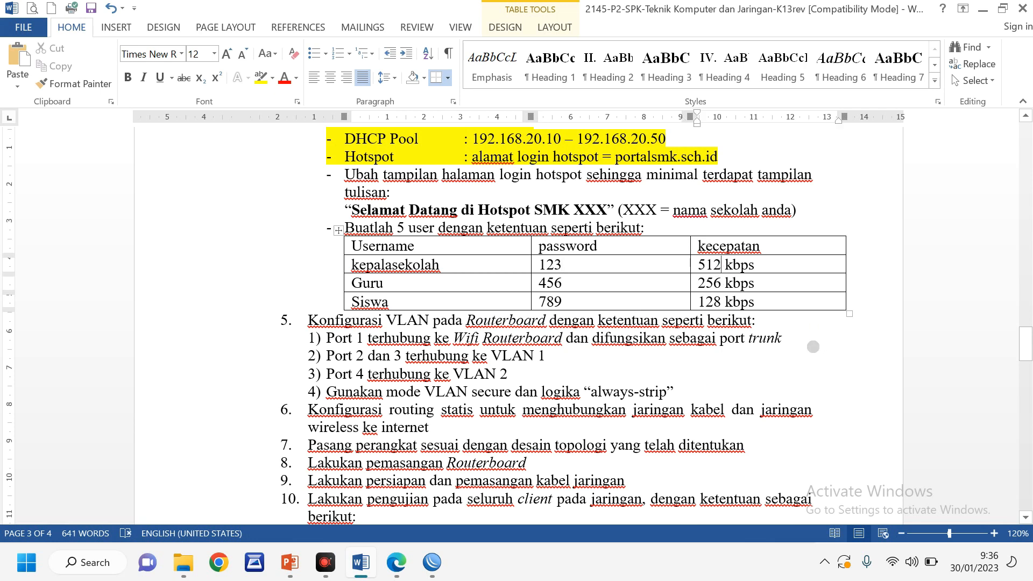
{"action": "left_click", "coordinate": [432, 562]}
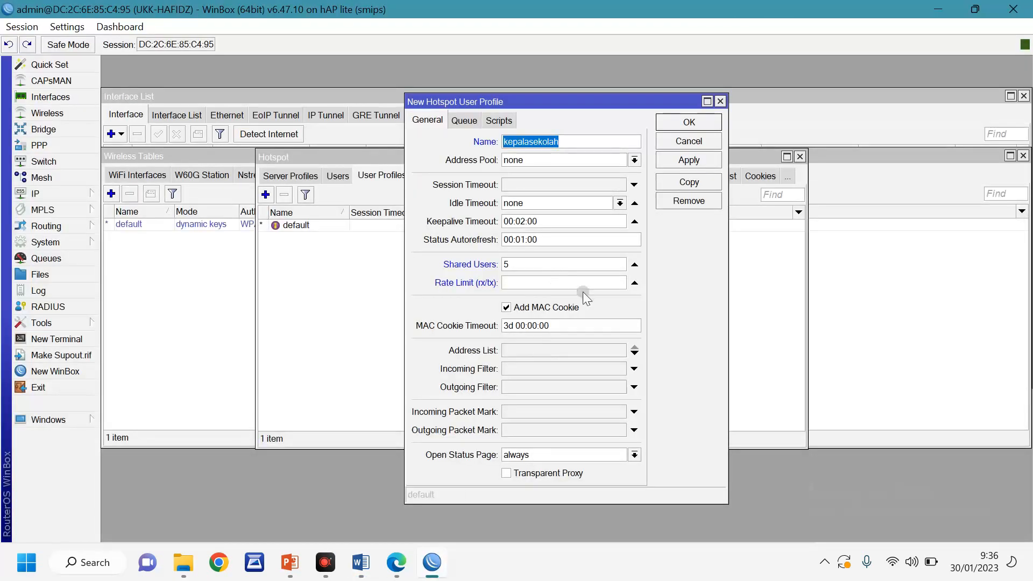
{"action": "left_click", "coordinate": [534, 284]}
{"action": "type", "text": "512k"}
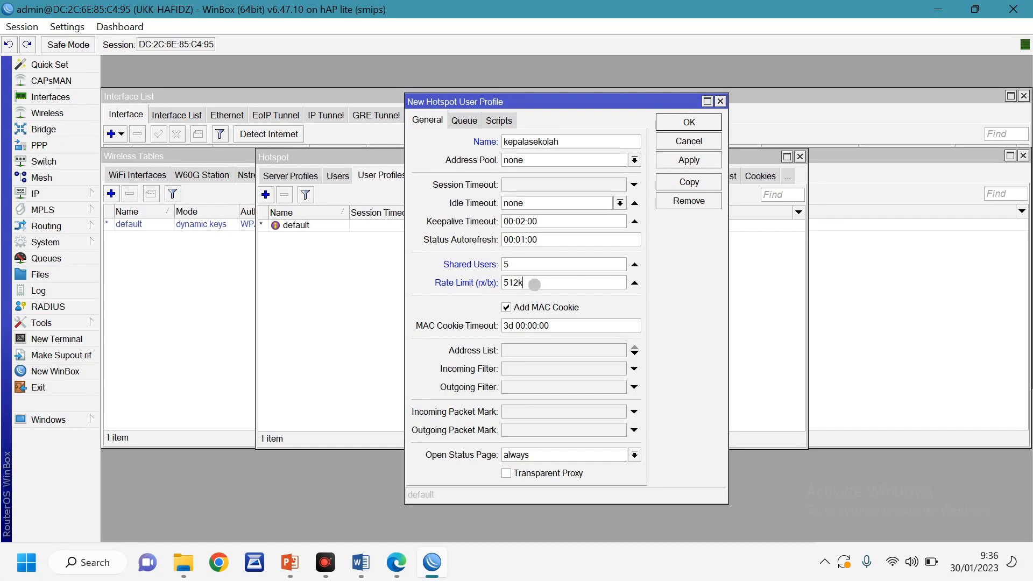
{"action": "type", "text": "/512k"}
{"action": "left_click", "coordinate": [687, 122]}
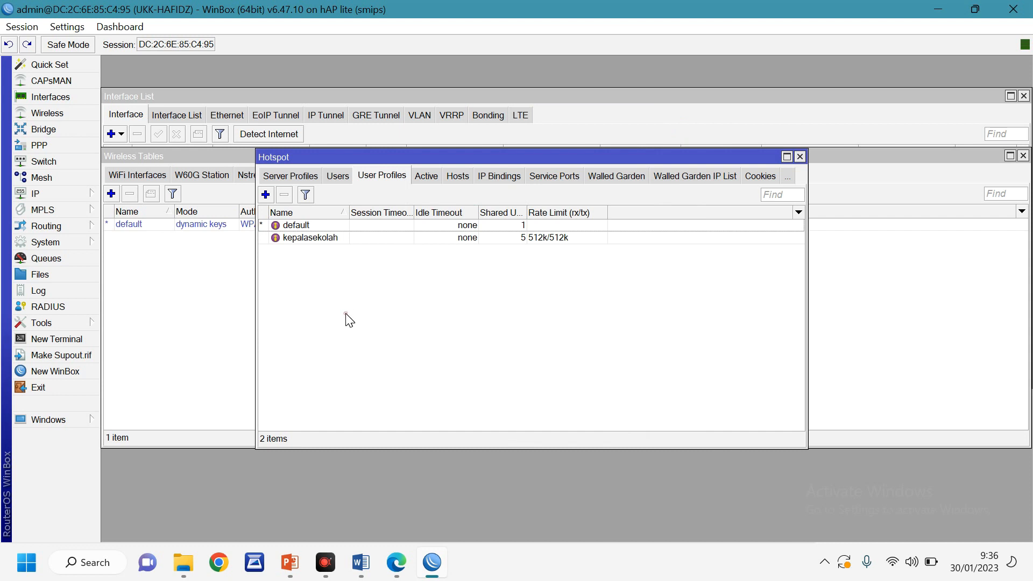
Add user profile guru with 5 shared users and rate limit 256k/256k
{"action": "left_click", "coordinate": [362, 563]}
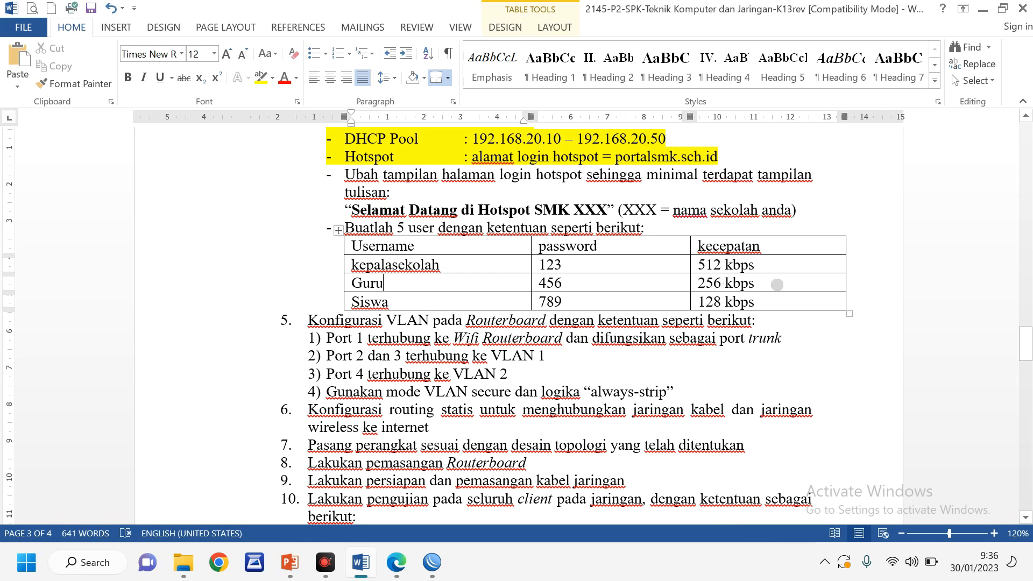
{"action": "left_click", "coordinate": [432, 561]}
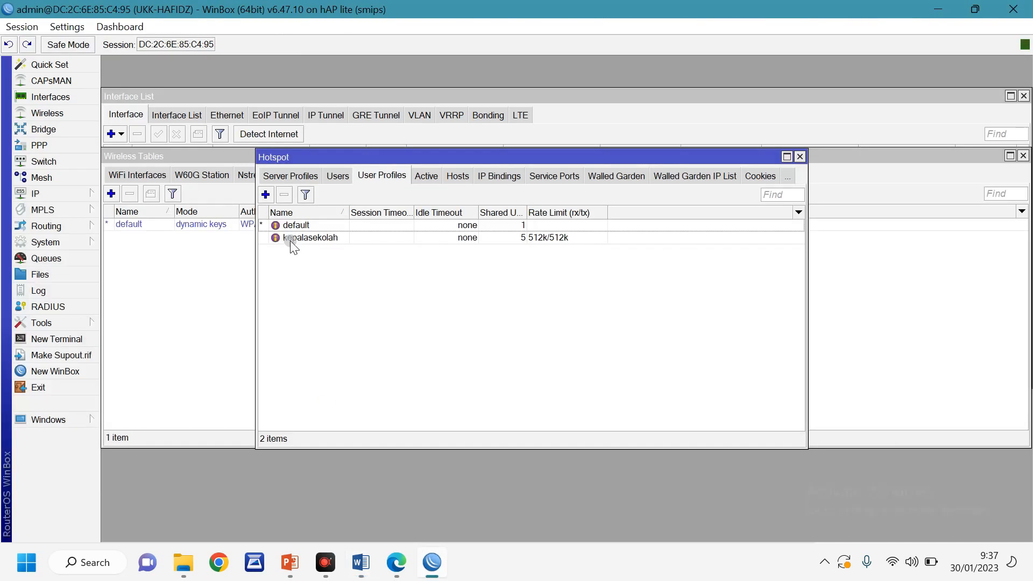
{"action": "left_click", "coordinate": [265, 194]}
{"action": "type", "text": "guru"}
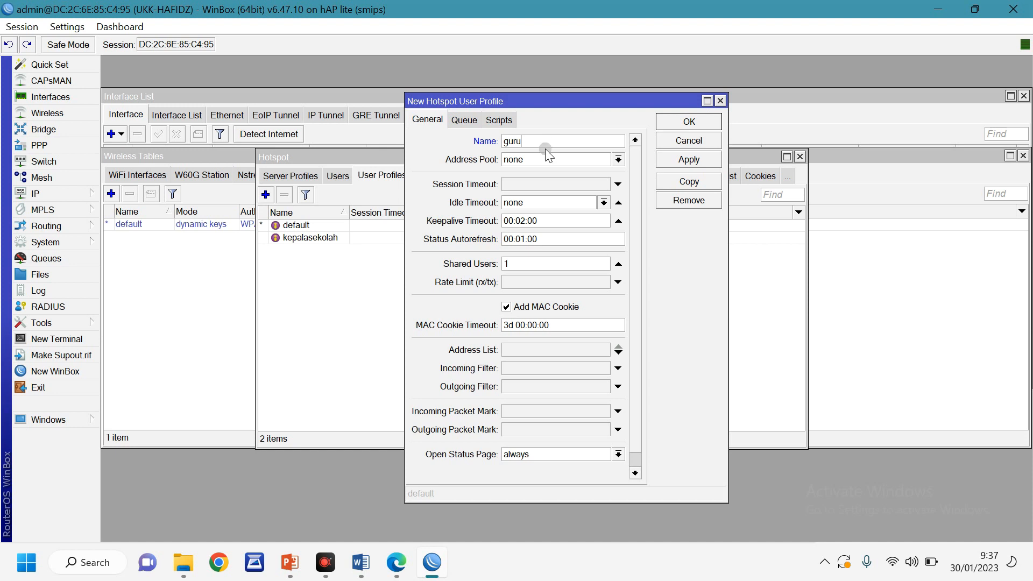
{"action": "double_click", "coordinate": [506, 264]}
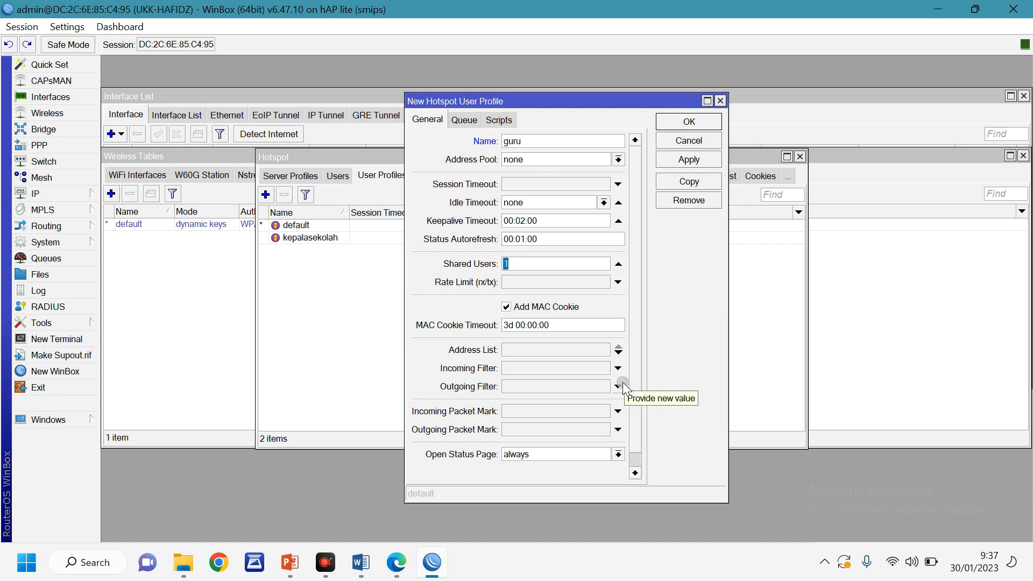
{"action": "type", "text": "5"}
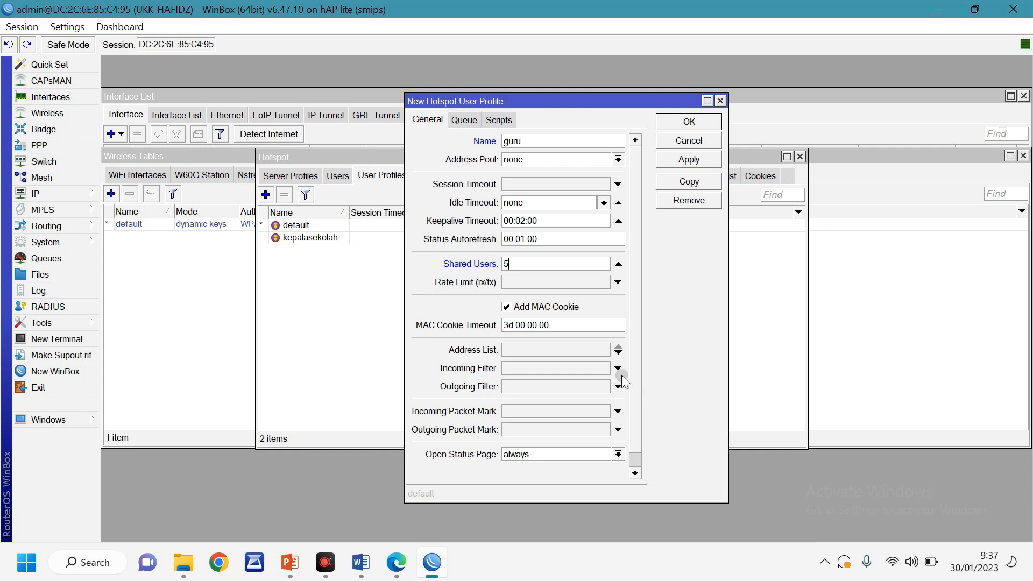
{"action": "left_click", "coordinate": [524, 284]}
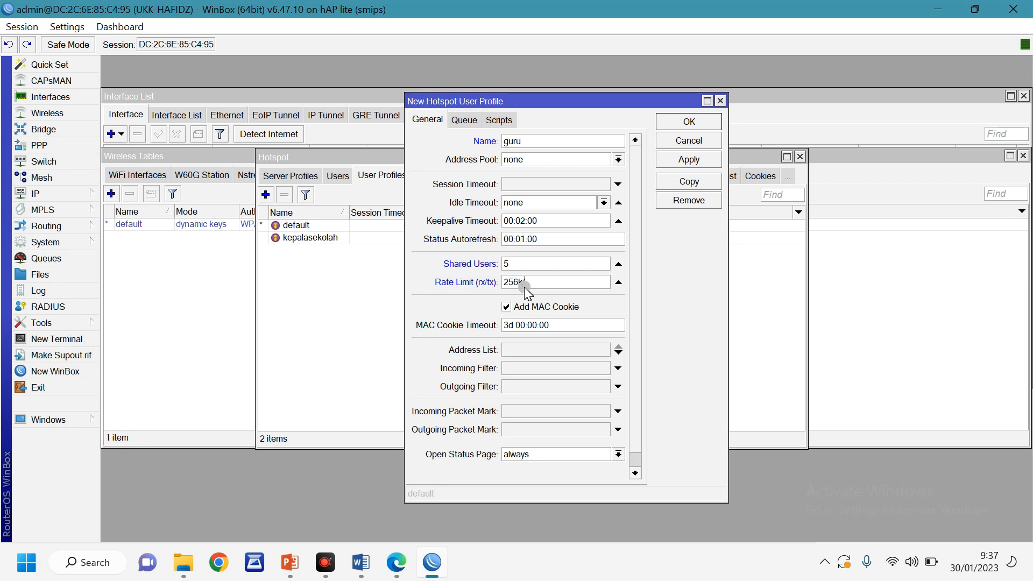
{"action": "type", "text": "256k/256k"}
{"action": "left_click", "coordinate": [682, 122]}
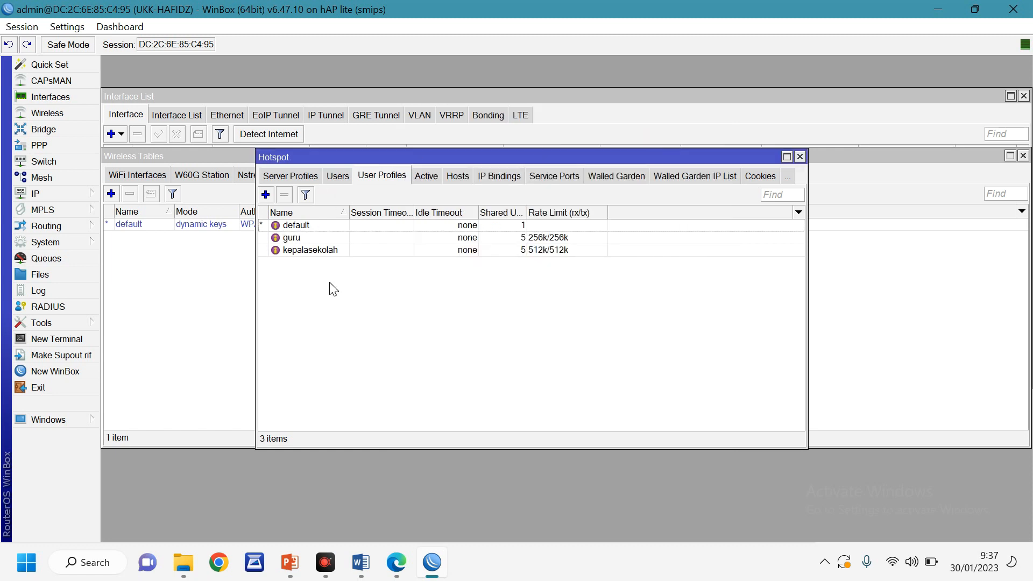
Add user profile siswa with 5 shared users and rate limit 128k/128k
{"action": "left_click", "coordinate": [263, 195]}
{"action": "type", "text": "siswa"}
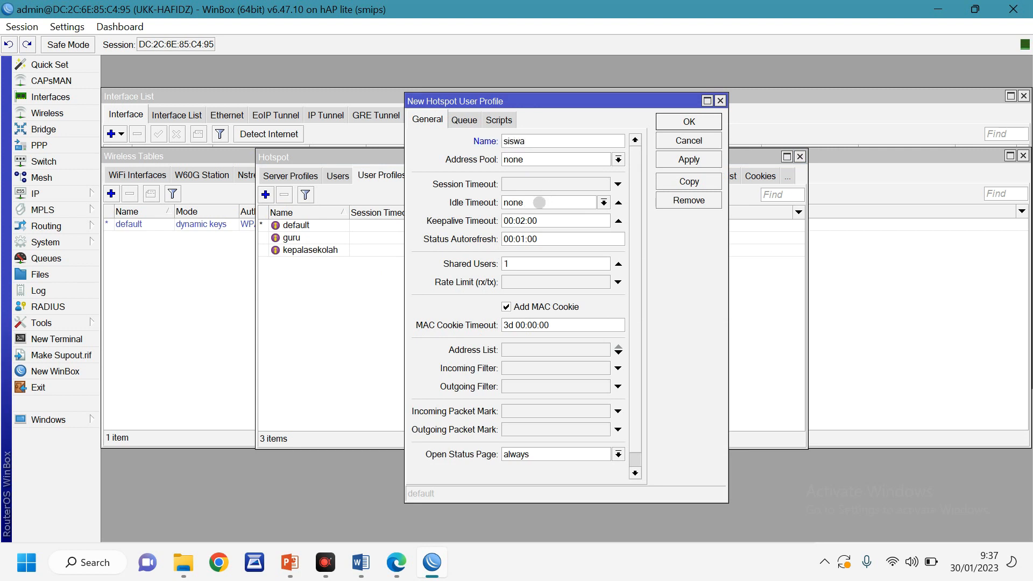
{"action": "double_click", "coordinate": [527, 265]}
{"action": "type", "text": "5"}
{"action": "left_click", "coordinate": [361, 562]}
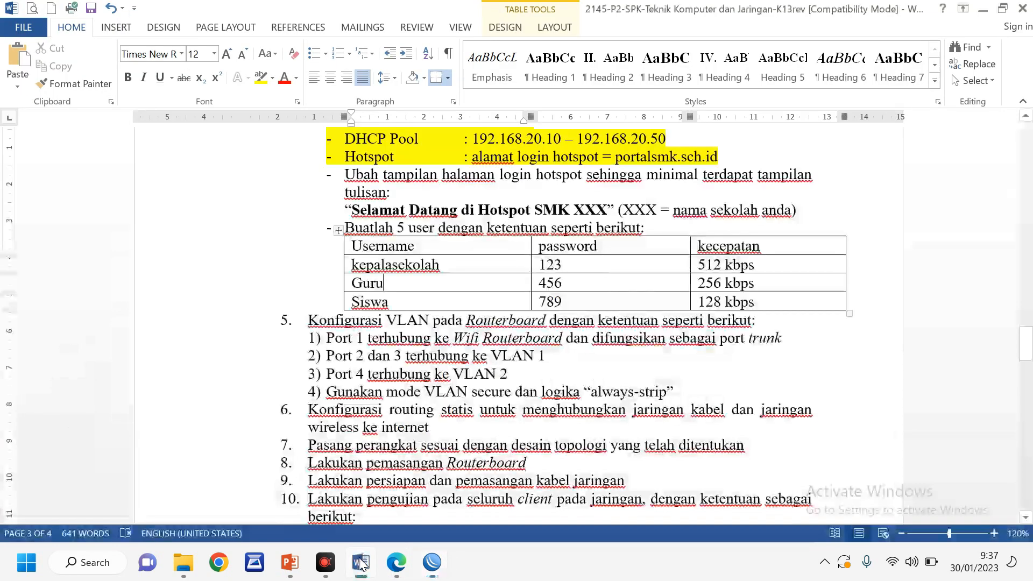
{"action": "left_click", "coordinate": [426, 570]}
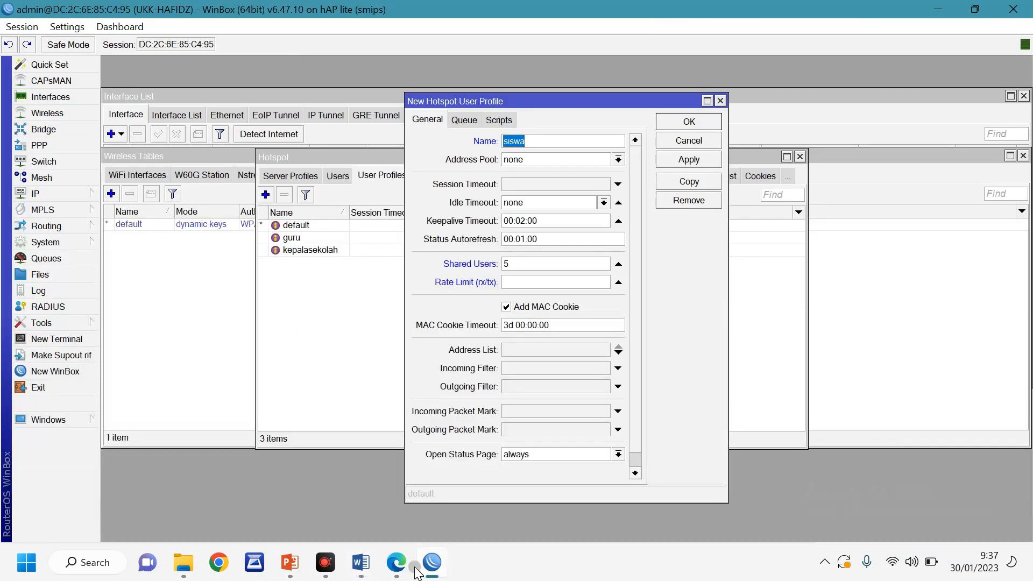
{"action": "left_click", "coordinate": [518, 280]}
{"action": "type", "text": "128k"}
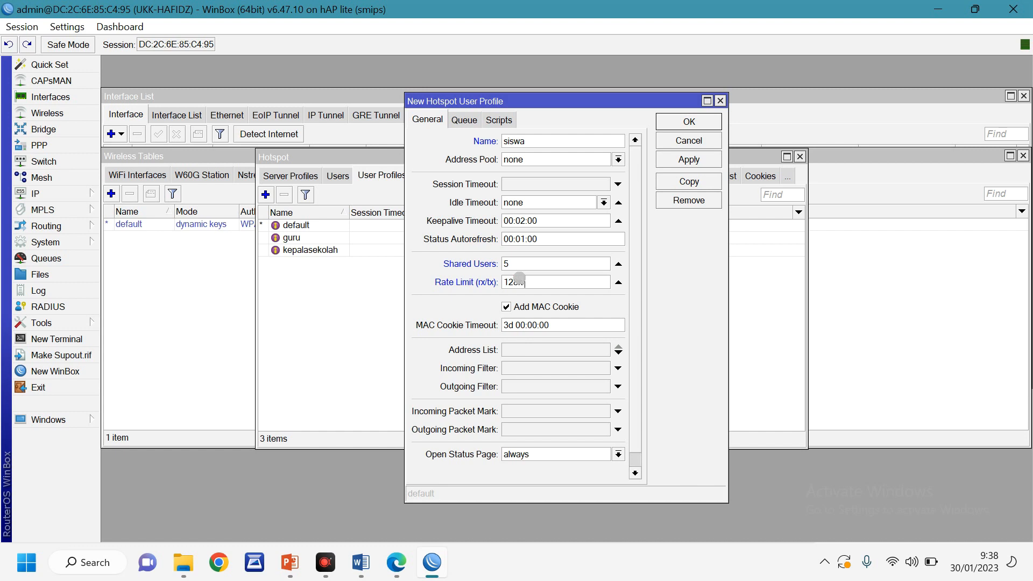
{"action": "type", "text": "/128k"}
{"action": "left_click", "coordinate": [674, 124]}
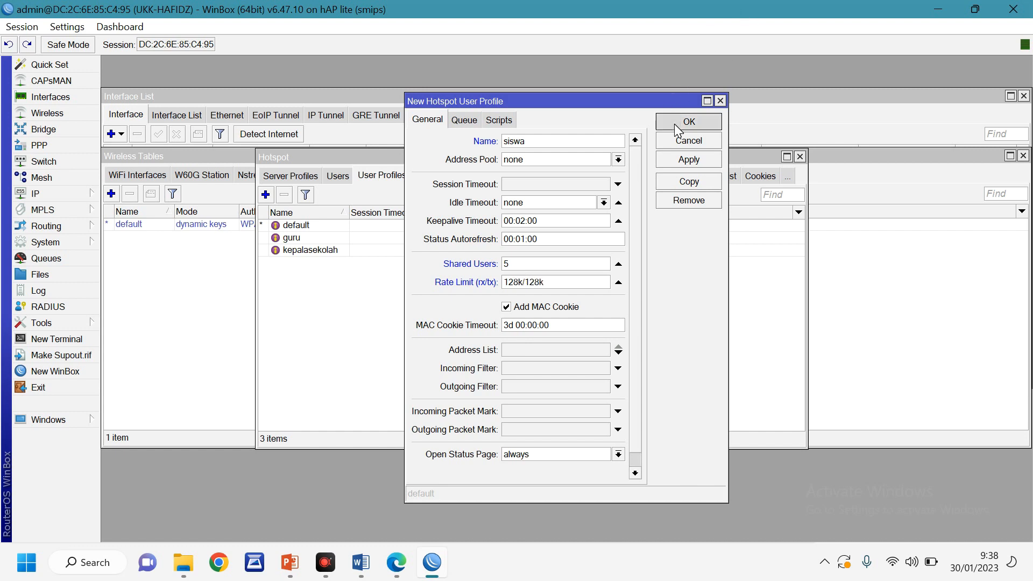
{"action": "left_click", "coordinate": [338, 176]}
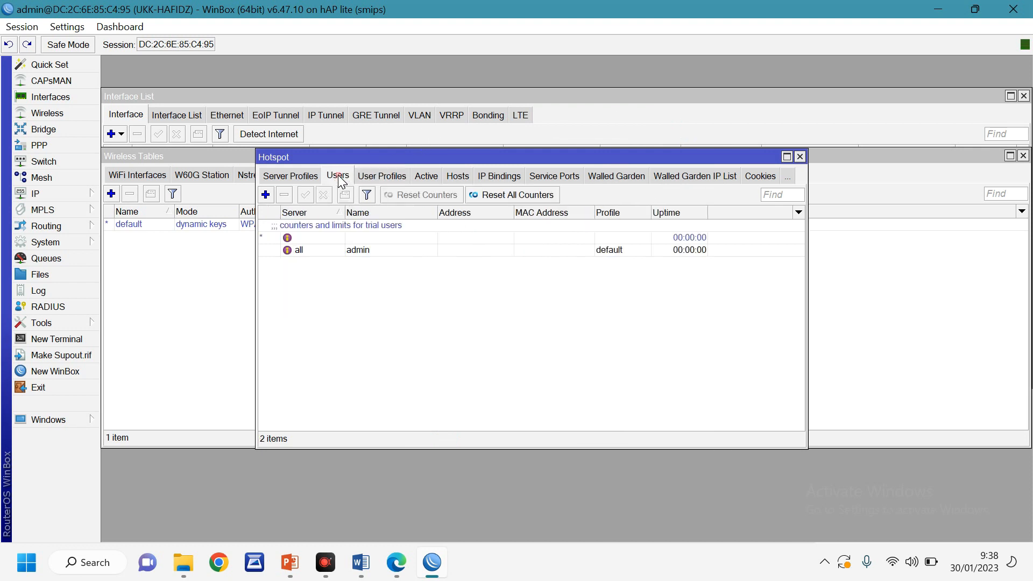
{"action": "left_click", "coordinate": [267, 194]}
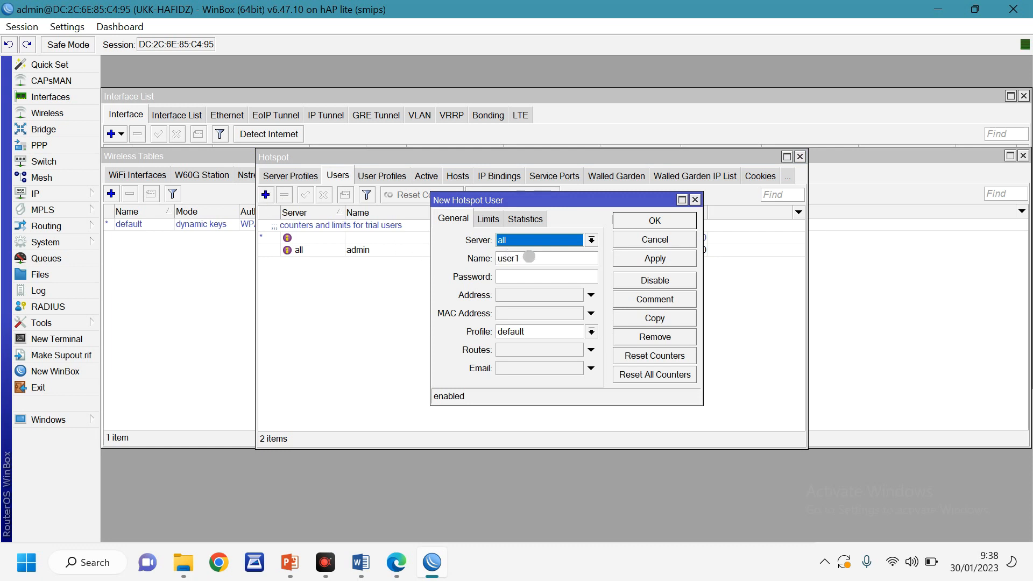
{"action": "key", "text": "Tab"}
{"action": "type", "text": "kepala"}
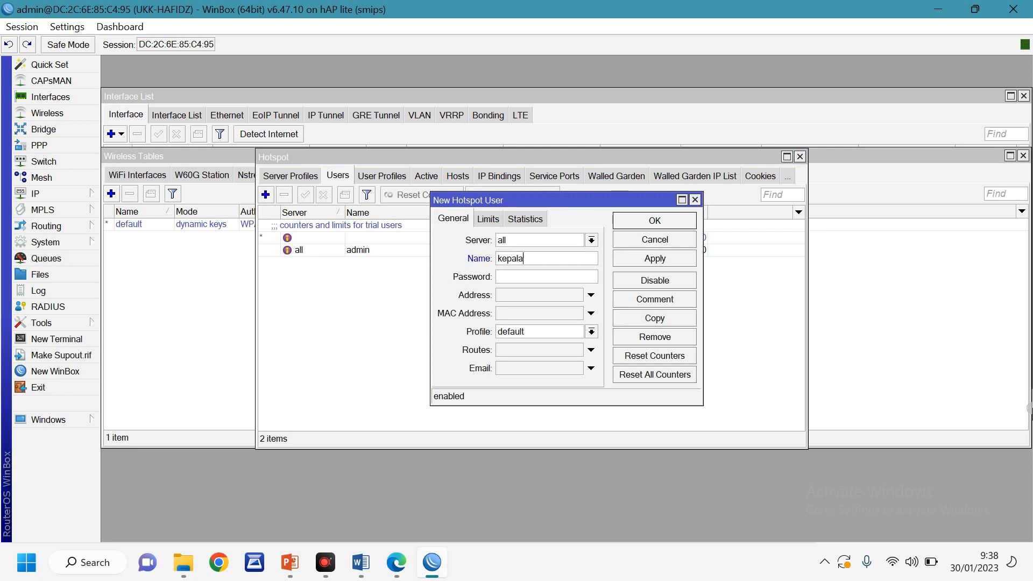
{"action": "type", "text": "sekolah"}
{"action": "left_click", "coordinate": [520, 280]}
{"action": "type", "text": "123"}
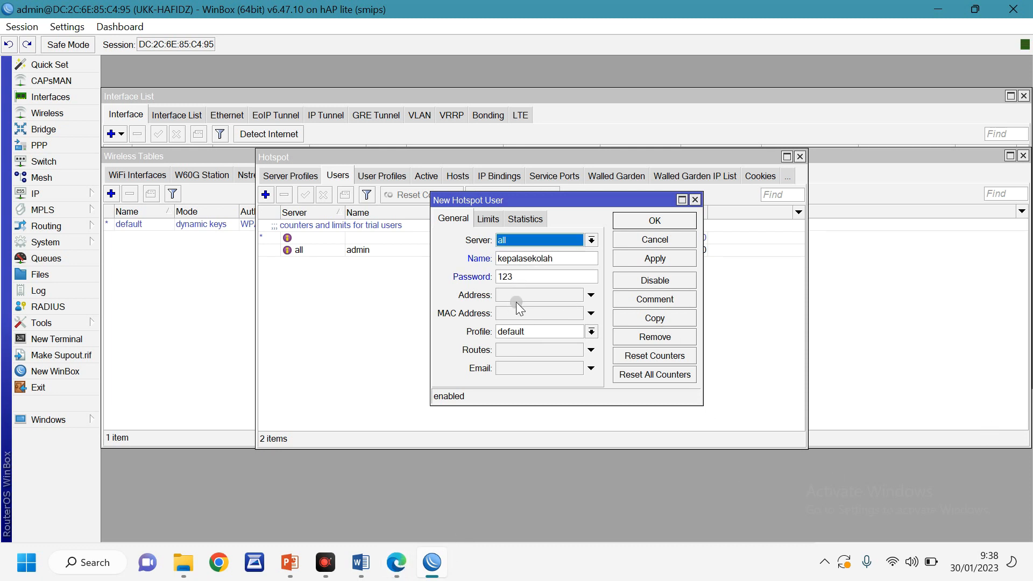
{"action": "left_click", "coordinate": [531, 332]}
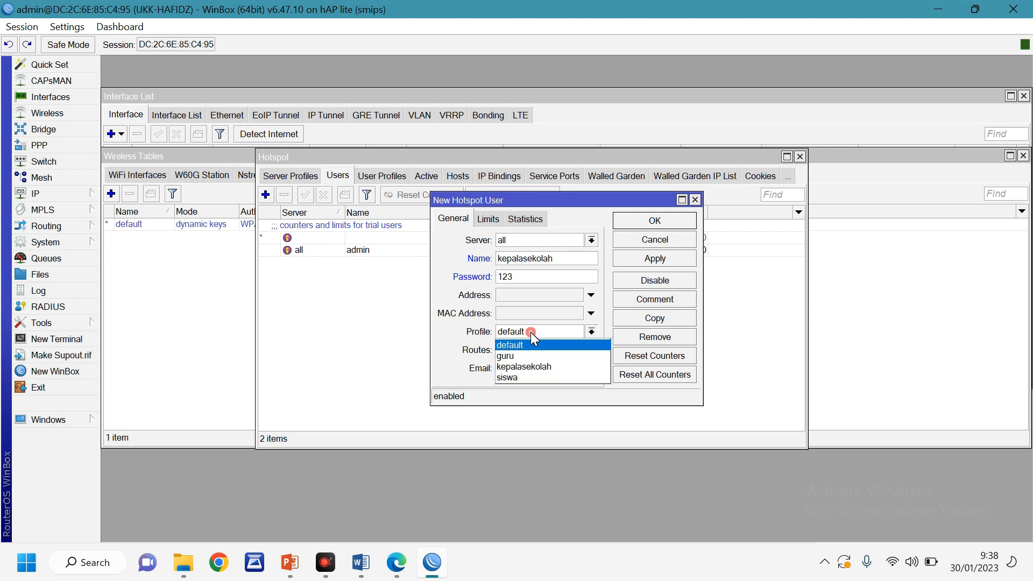
{"action": "left_click", "coordinate": [537, 368]}
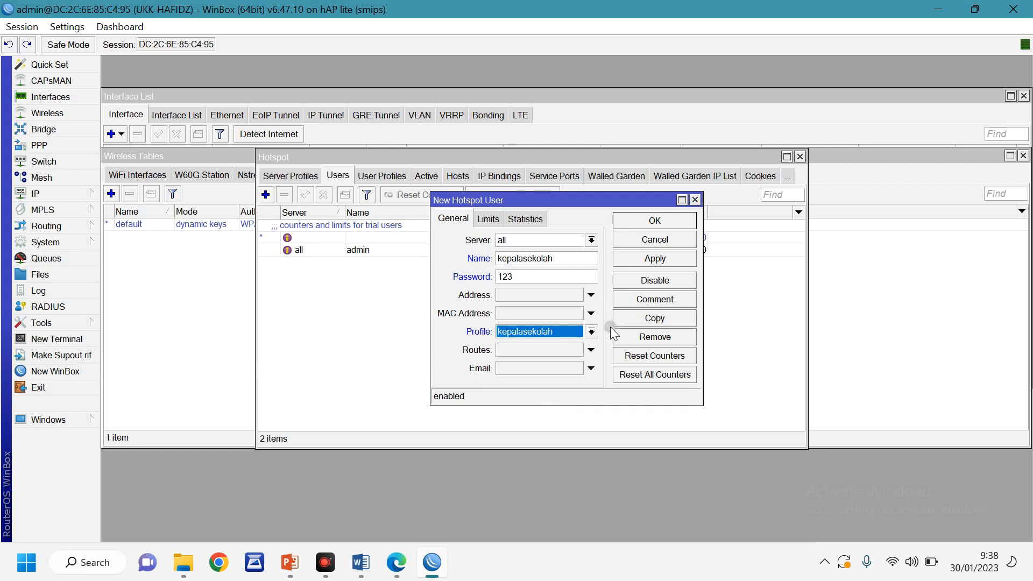
{"action": "left_click", "coordinate": [654, 220]}
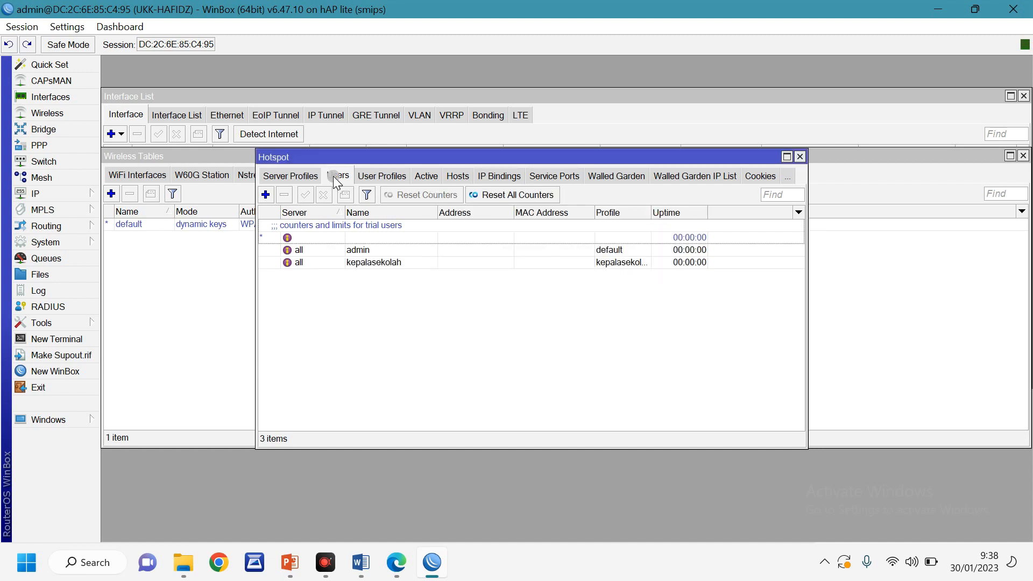
{"action": "left_click", "coordinate": [266, 195]}
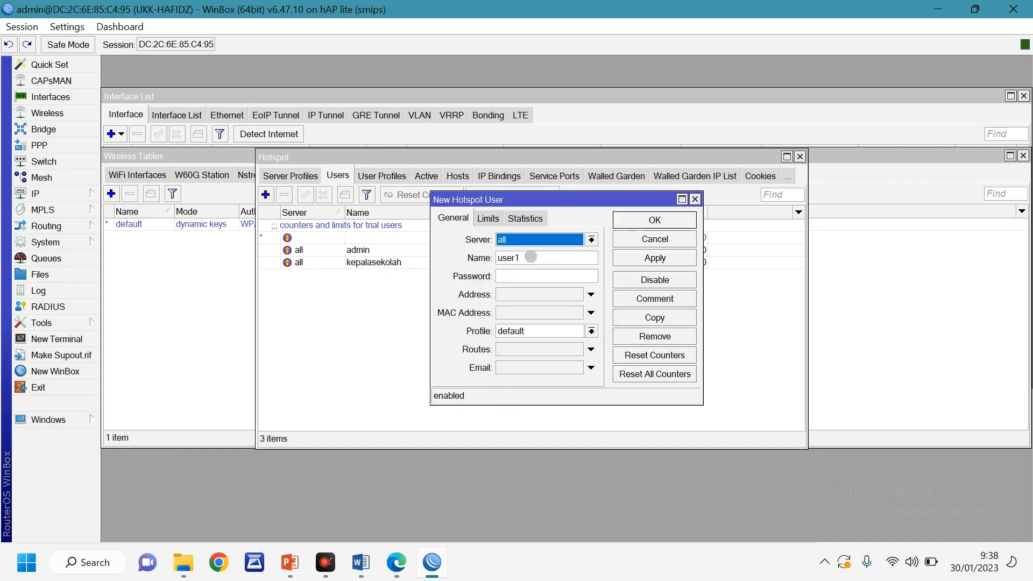
{"action": "key", "text": "Tab"}
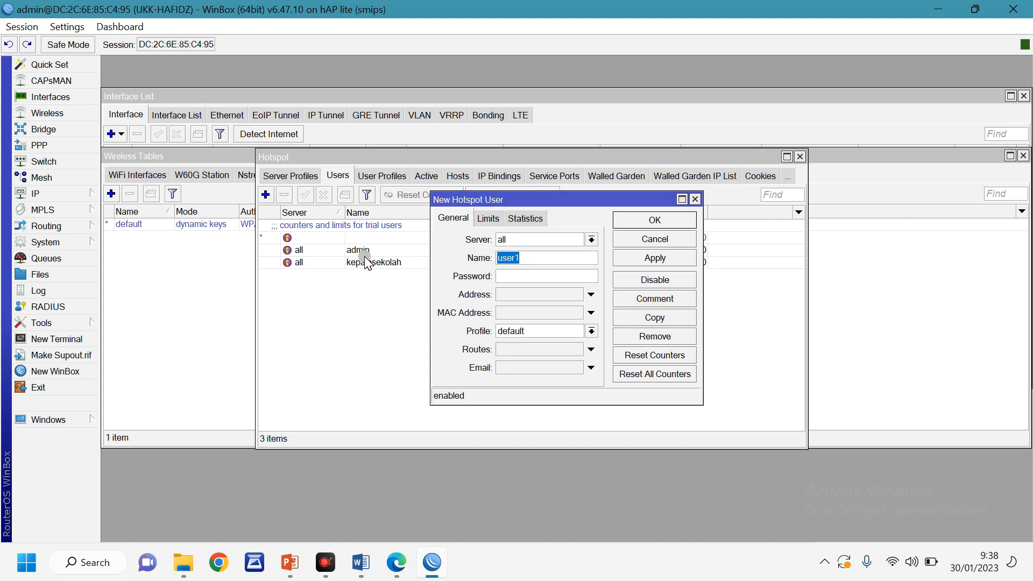
{"action": "type", "text": "guru"}
{"action": "left_click", "coordinate": [526, 331]}
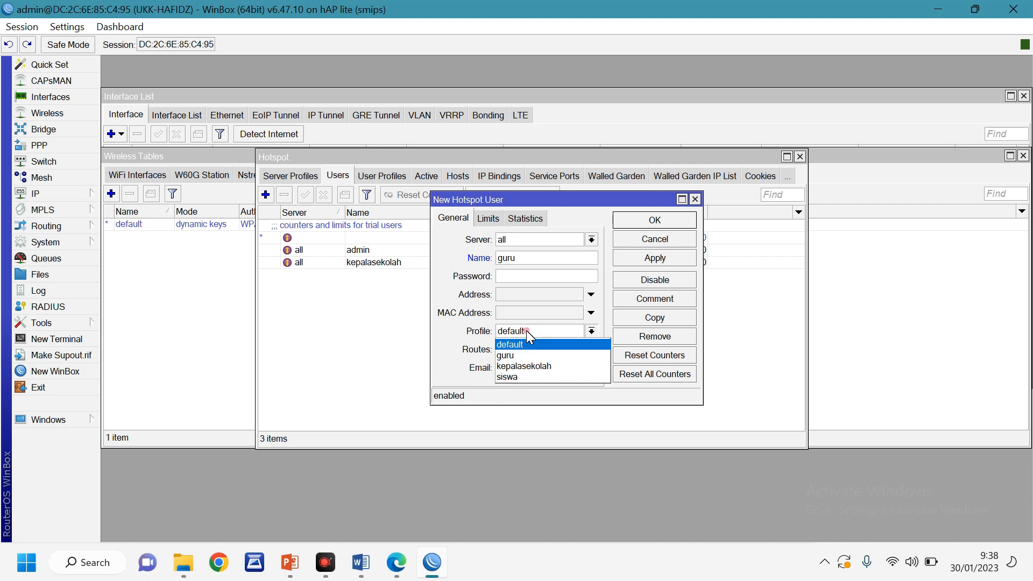
{"action": "left_click", "coordinate": [508, 355]}
{"action": "left_click", "coordinate": [523, 279]}
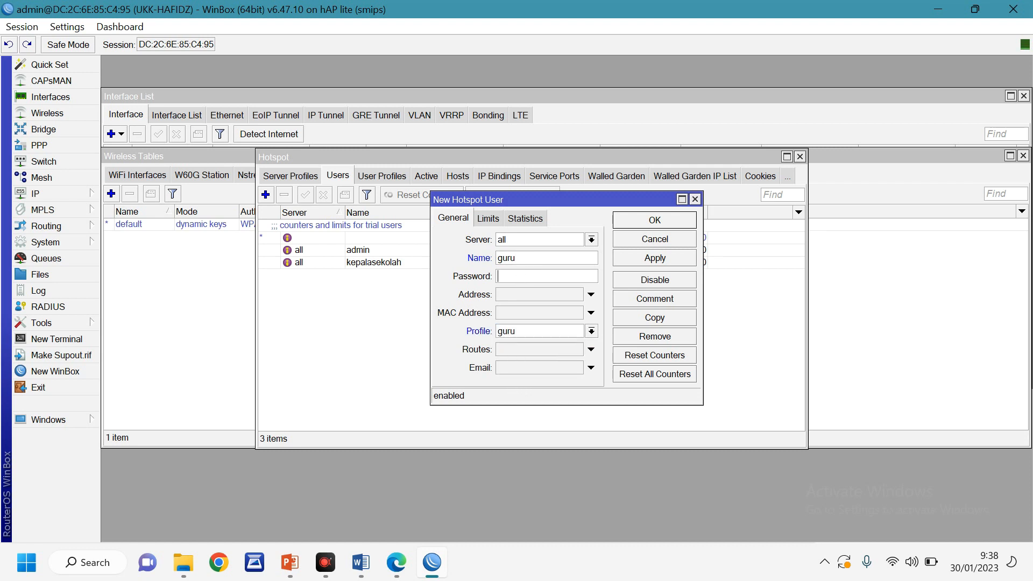
{"action": "type", "text": "456"}
{"action": "left_click", "coordinate": [658, 222]}
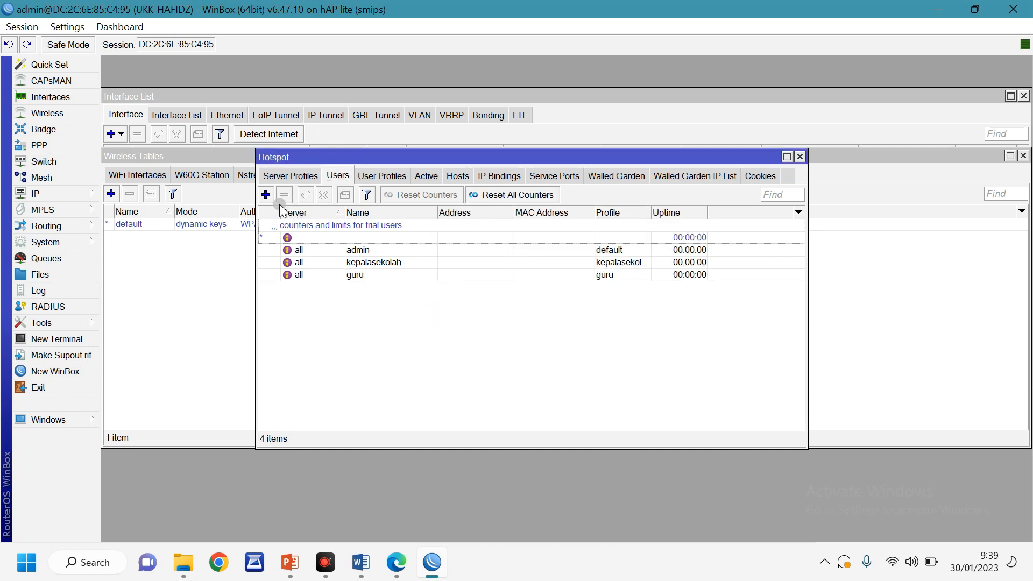
{"action": "left_click", "coordinate": [265, 194]}
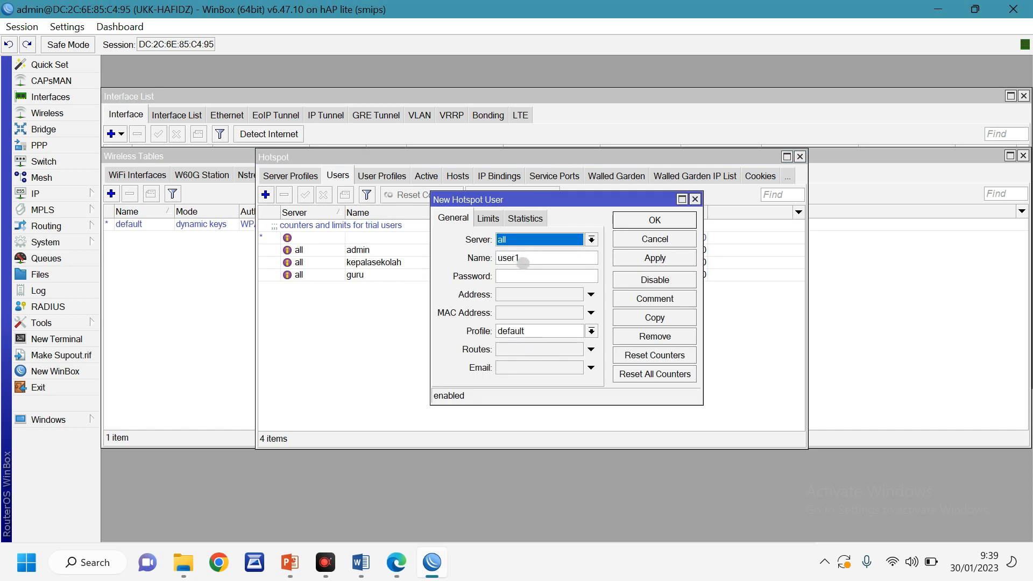
{"action": "double_click", "coordinate": [522, 261]}
{"action": "type", "text": "siswa"}
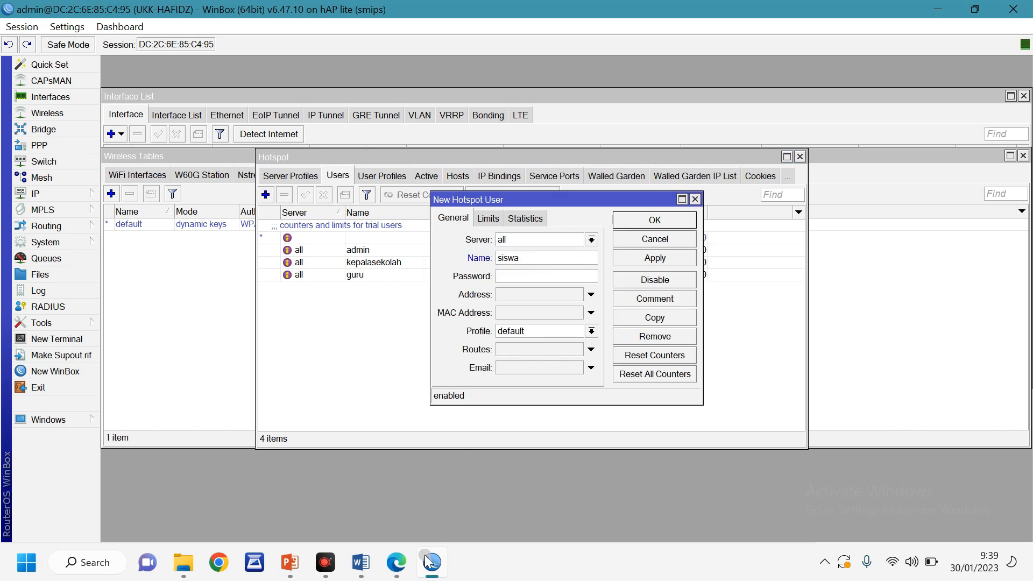
{"action": "left_click", "coordinate": [513, 279]}
{"action": "type", "text": "789"}
{"action": "left_click", "coordinate": [518, 331]}
{"action": "left_click", "coordinate": [525, 376]}
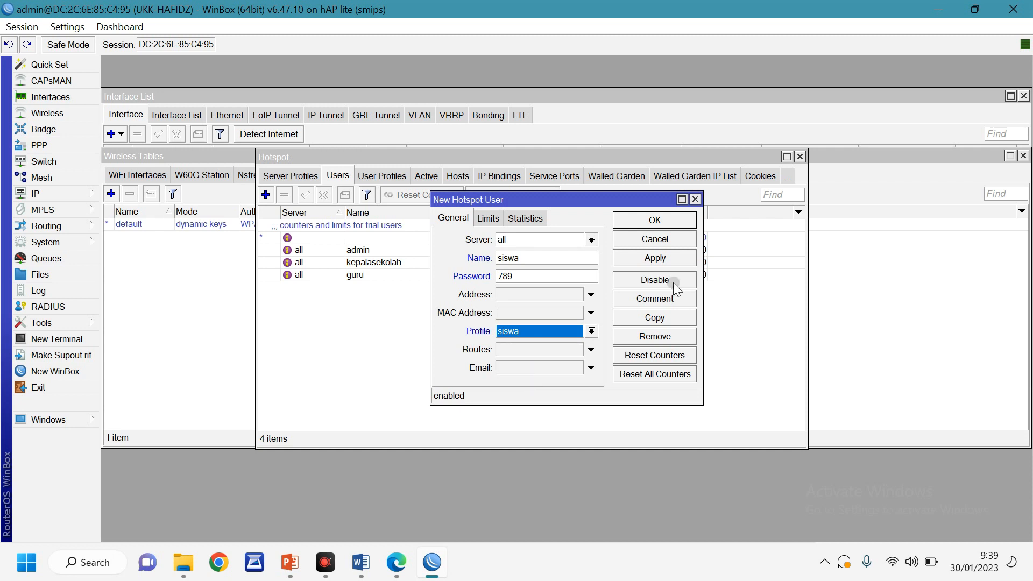
{"action": "left_click", "coordinate": [632, 223]}
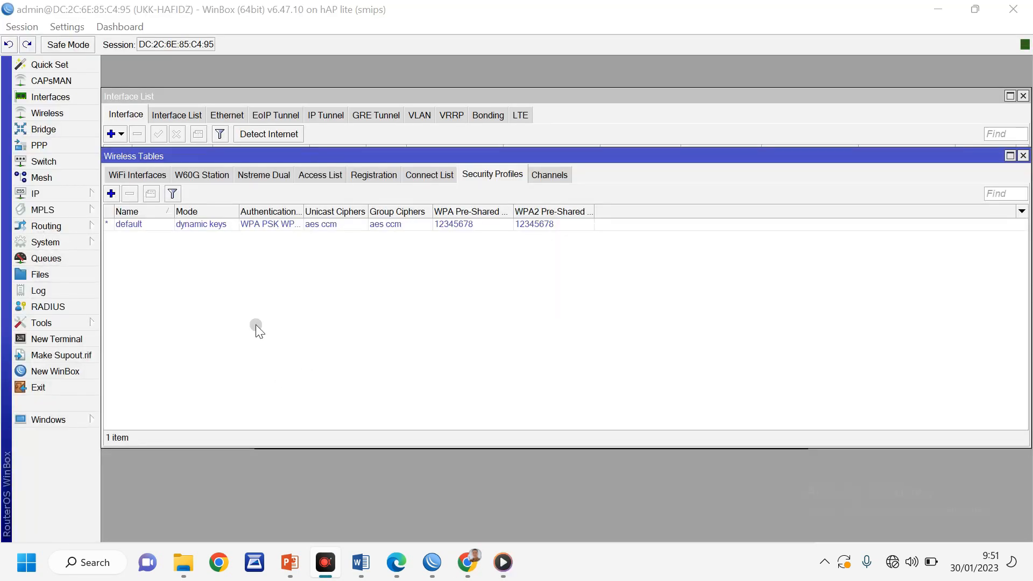
Drag hotspot/login.html from the router's File List onto the desktop, then minimise WinBox
{"action": "left_click", "coordinate": [41, 276]}
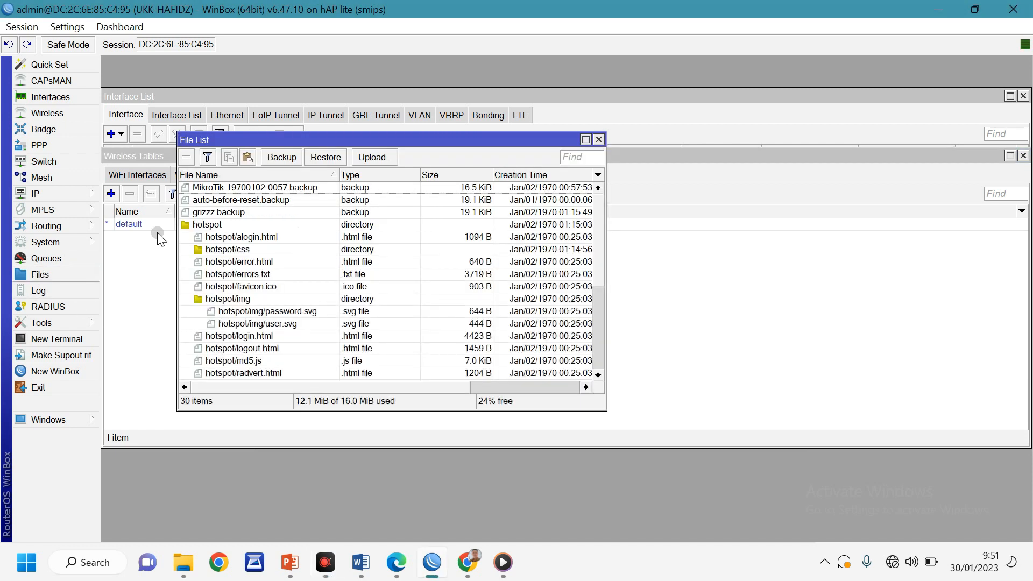
{"action": "left_click", "coordinate": [977, 10]}
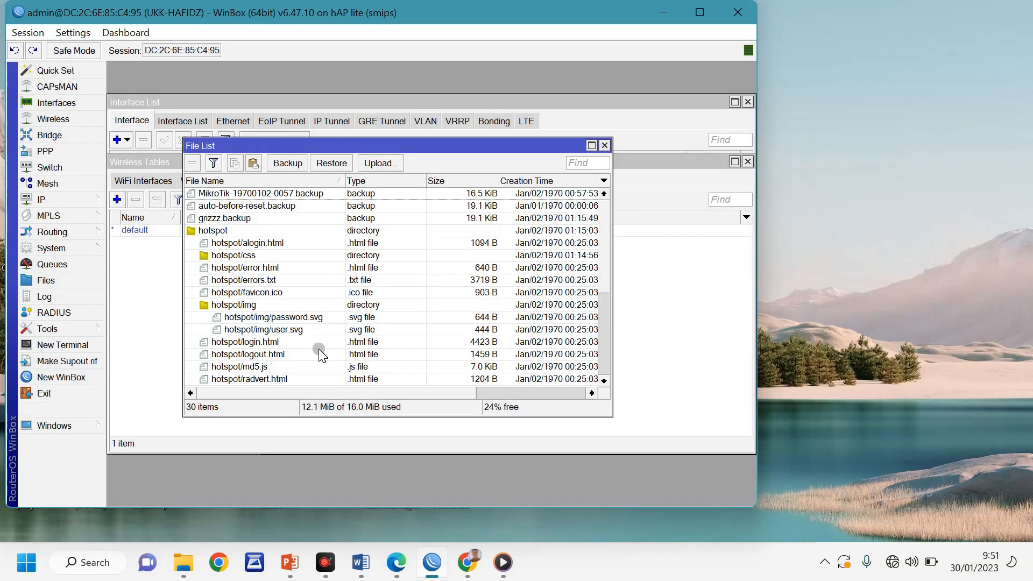
{"action": "left_click", "coordinate": [240, 344]}
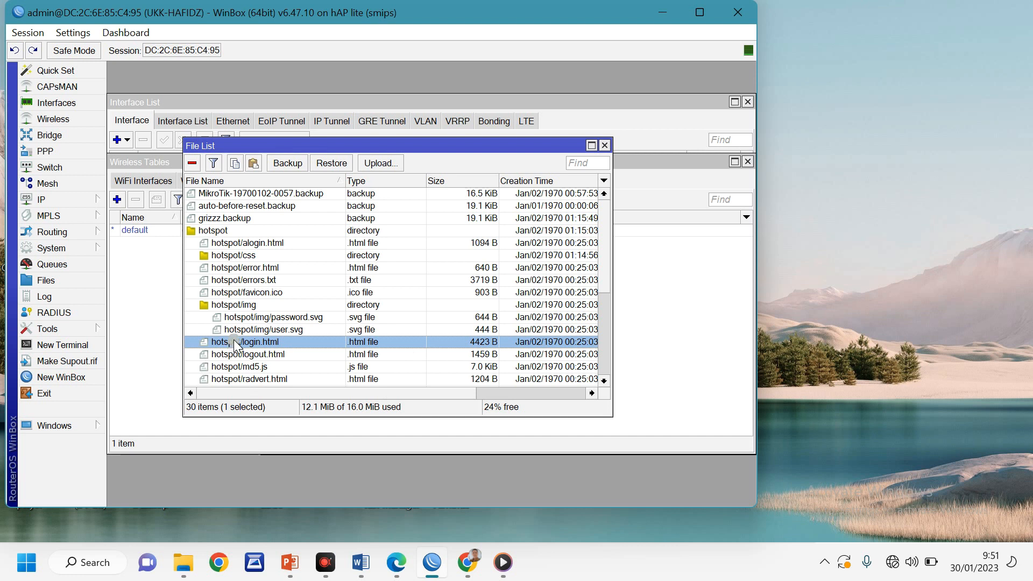
{"action": "left_click_drag", "start_coordinate": [235, 347], "coordinate": [880, 250]}
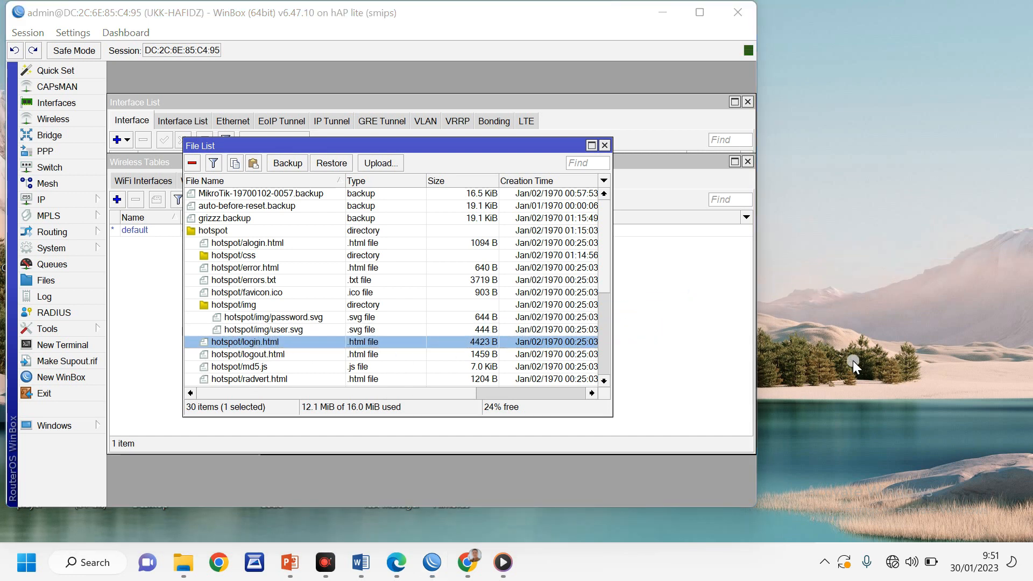
{"action": "left_click", "coordinate": [663, 13]}
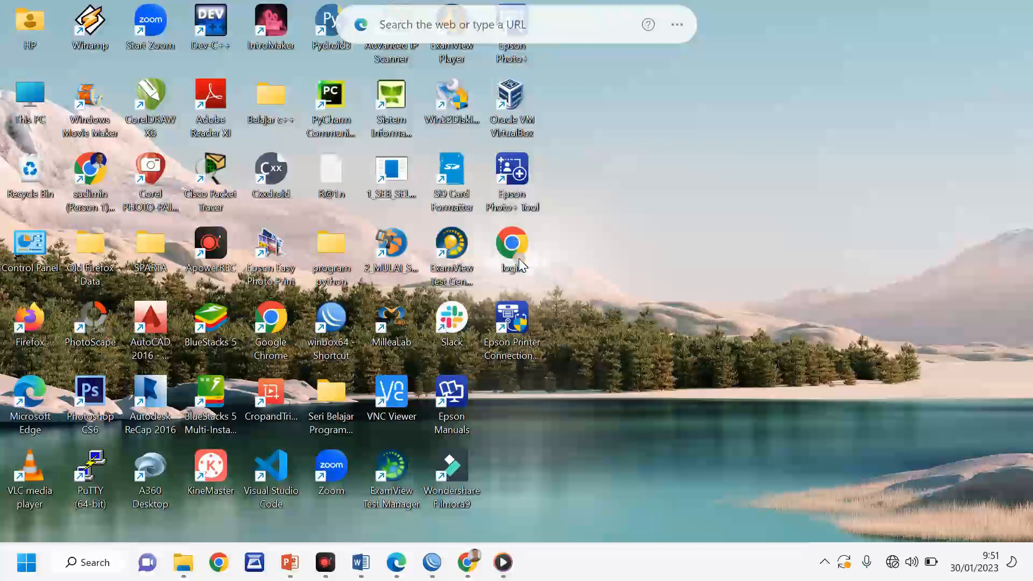
Open login.html in Notepad++ and change line 54 to 'Selamat Datang di Hotspot SMKN 1 Pebayuran'
{"action": "right_click", "coordinate": [520, 259]}
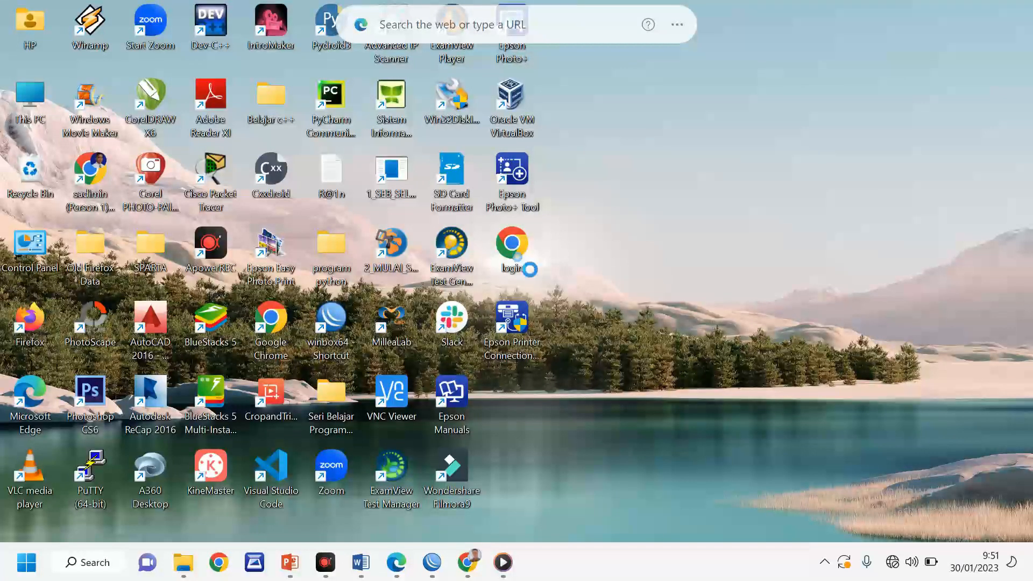
{"action": "left_click", "coordinate": [583, 481]}
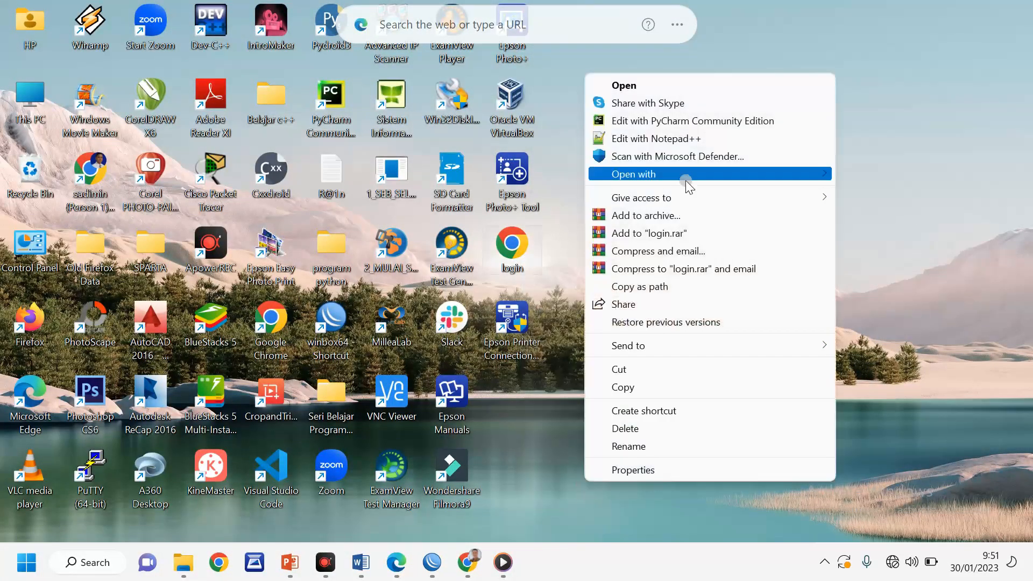
{"action": "left_click", "coordinate": [679, 140]}
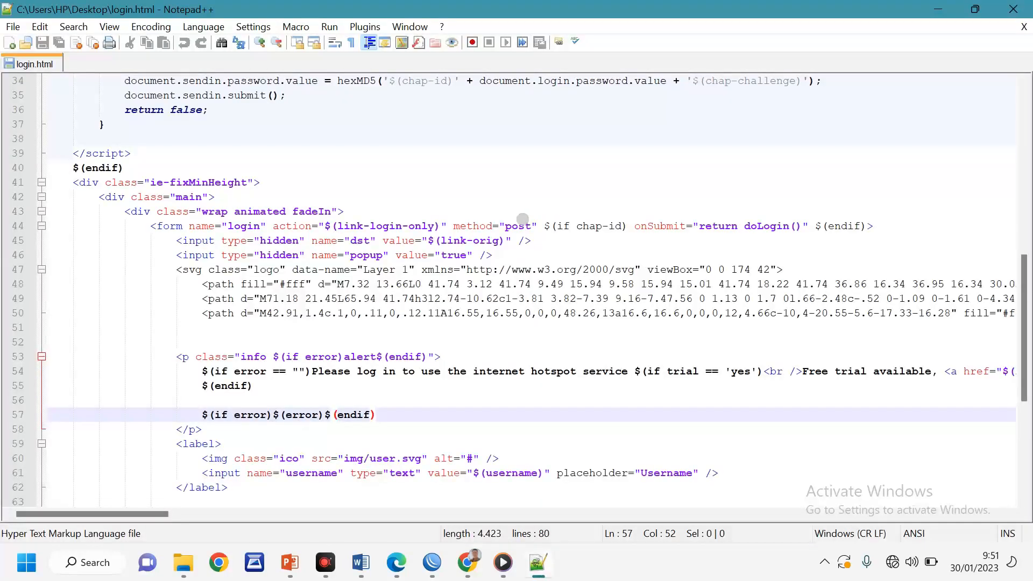
{"action": "scroll", "coordinate": [533, 322], "scroll_direction": "down", "scroll_amount": 2}
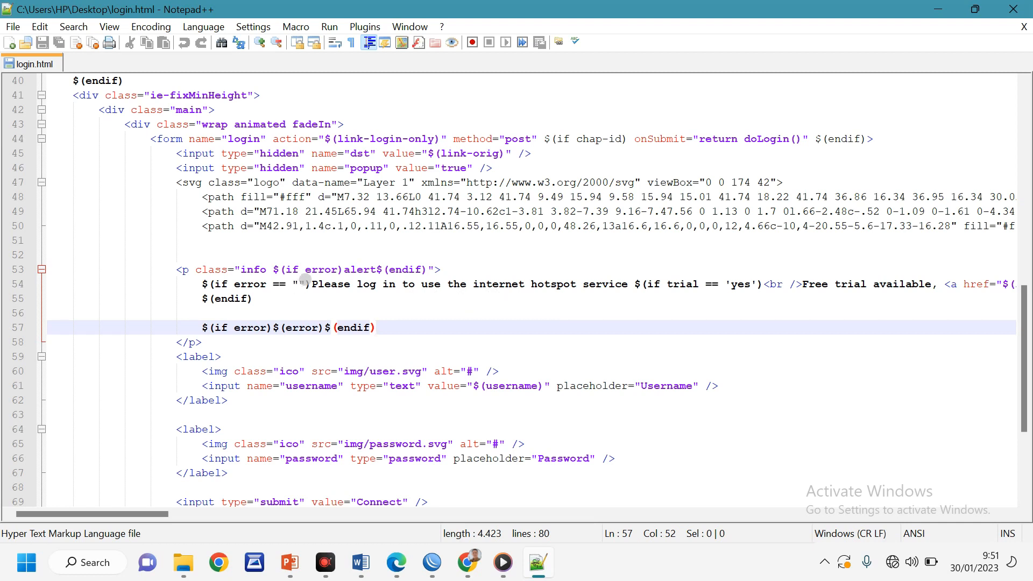
{"action": "left_click_drag", "start_coordinate": [310, 284], "coordinate": [625, 289]}
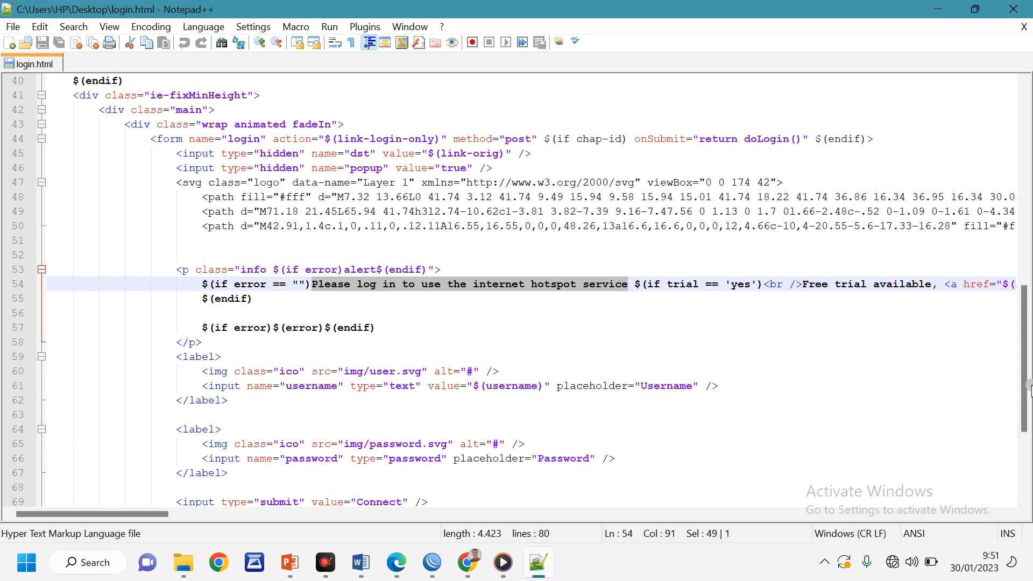
{"action": "key", "text": "Delete"}
{"action": "type", "text": "sELA"}
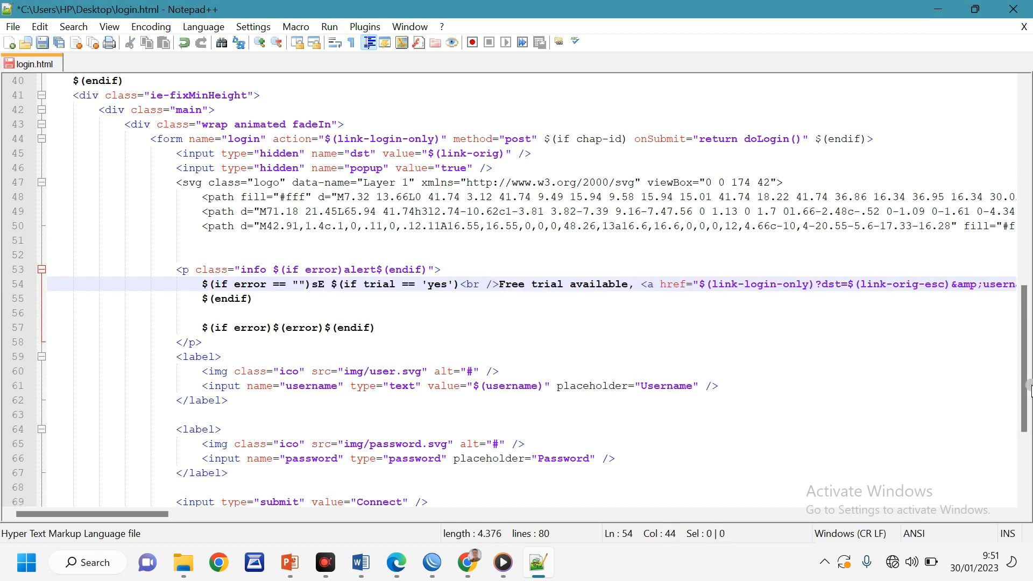
{"action": "key", "text": "BackSpace"}
{"action": "key", "text": "BackSpace"}
{"action": "key", "text": "BackSpace"}
{"action": "key", "text": "BackSpace"}
{"action": "type", "text": "S"}
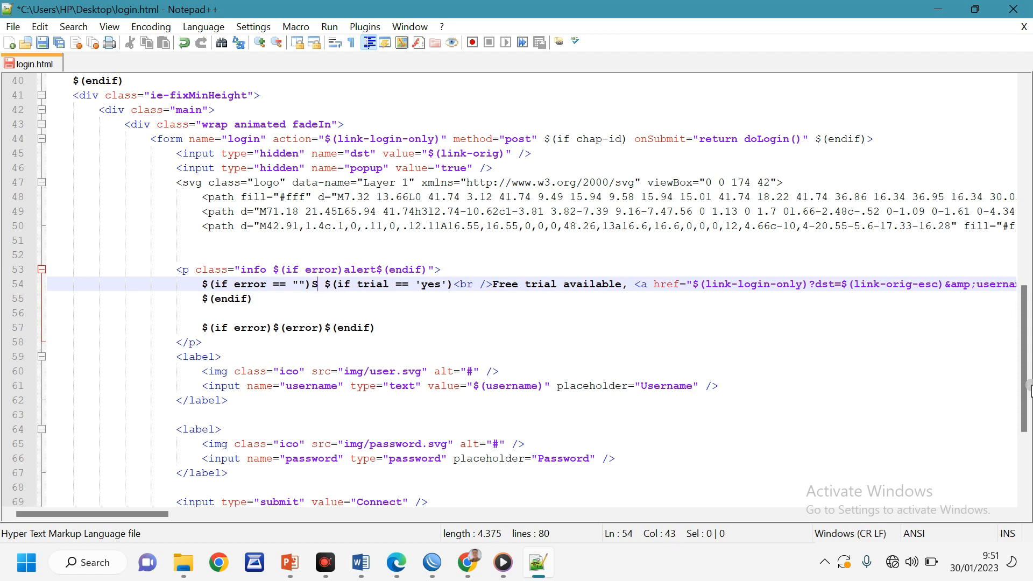
{"action": "type", "text": "elamat Datan"}
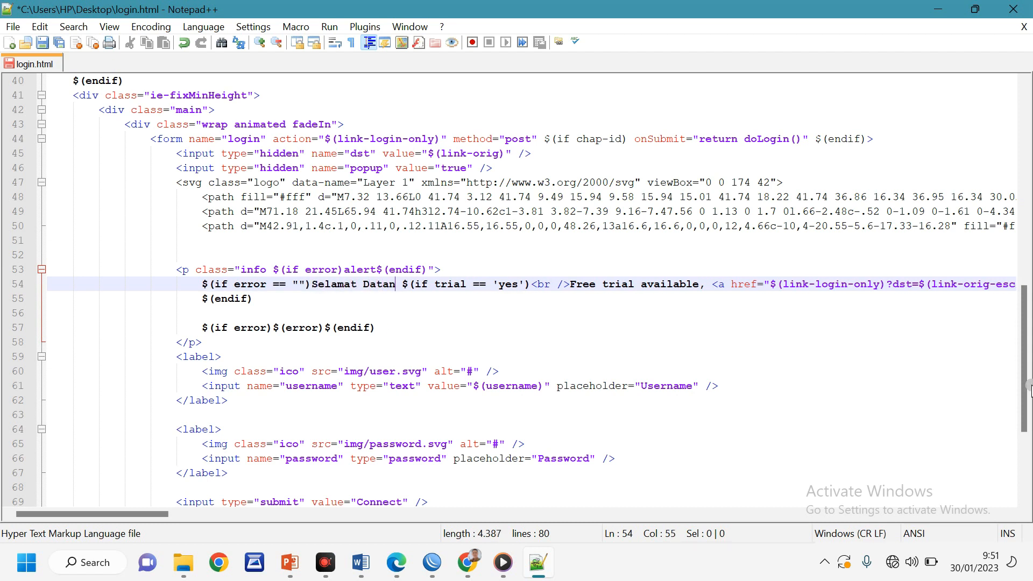
{"action": "type", "text": "g di Hot"}
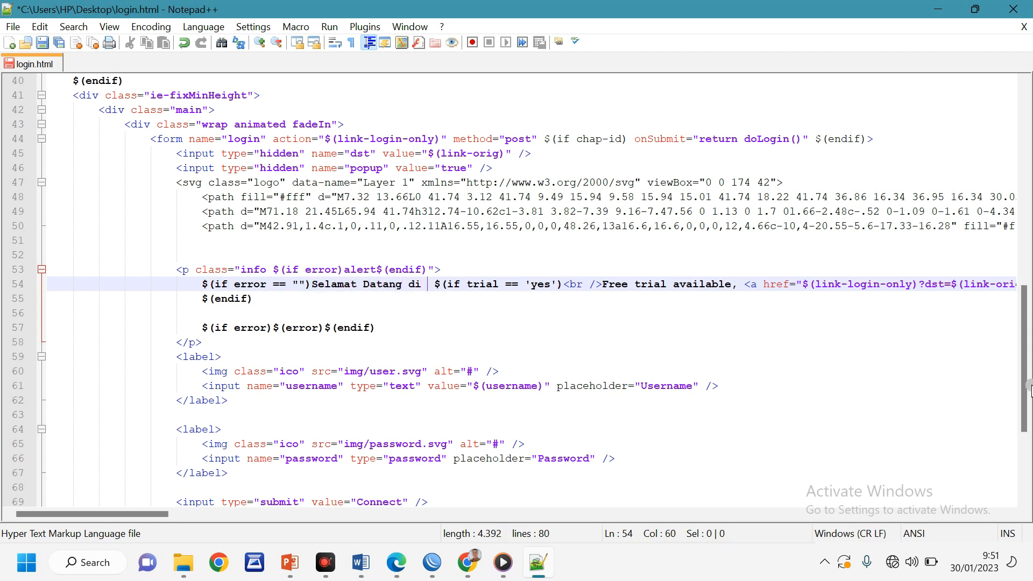
{"action": "type", "text": "spot "}
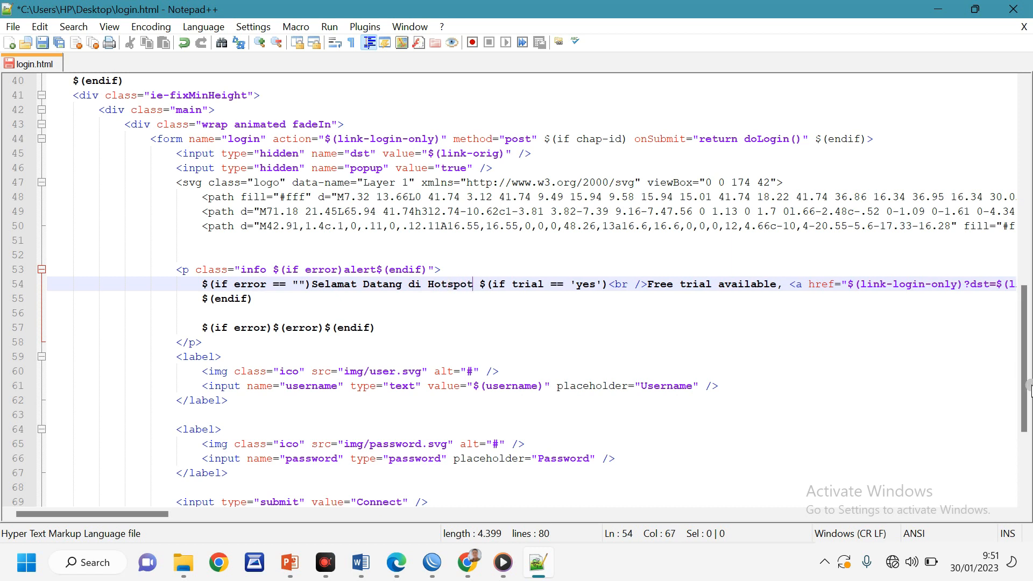
{"action": "type", "text": "SMKN "}
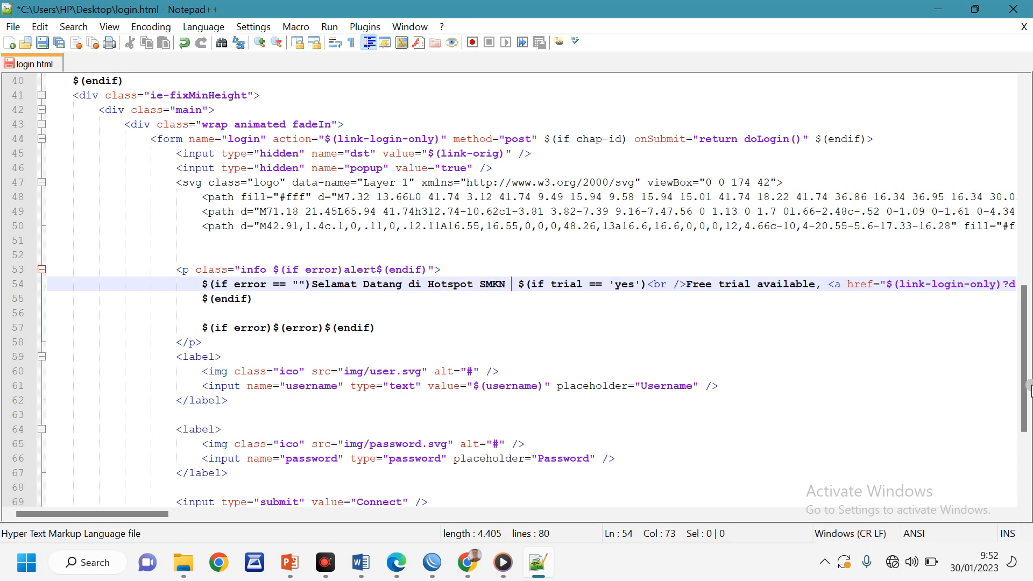
{"action": "type", "text": "1 Pebayuran"}
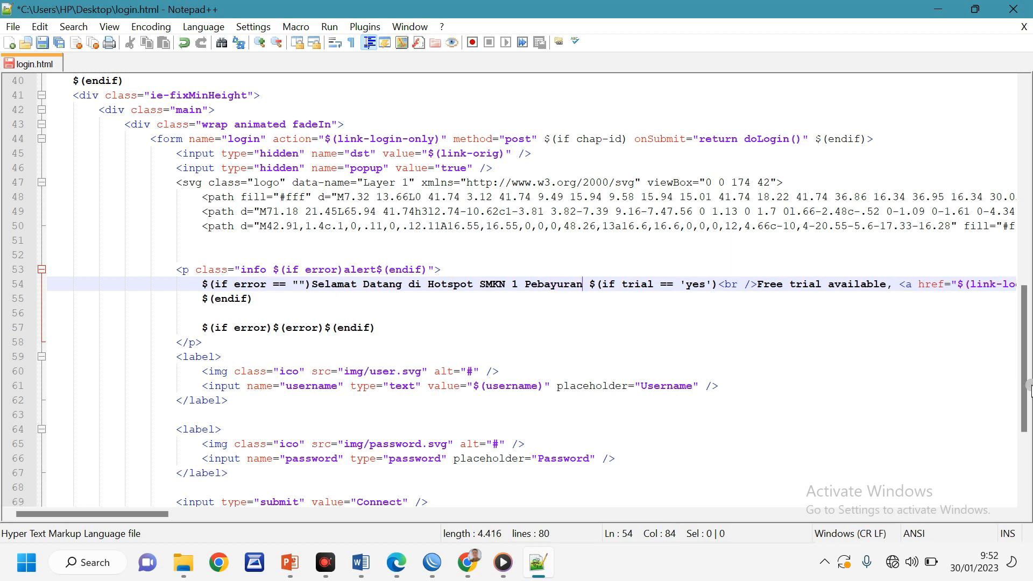
Replace the MikroTik RouterOS footer credit with the author's name, save, and close Notepad++
{"action": "scroll", "coordinate": [558, 348], "scroll_direction": "down", "scroll_amount": 4}
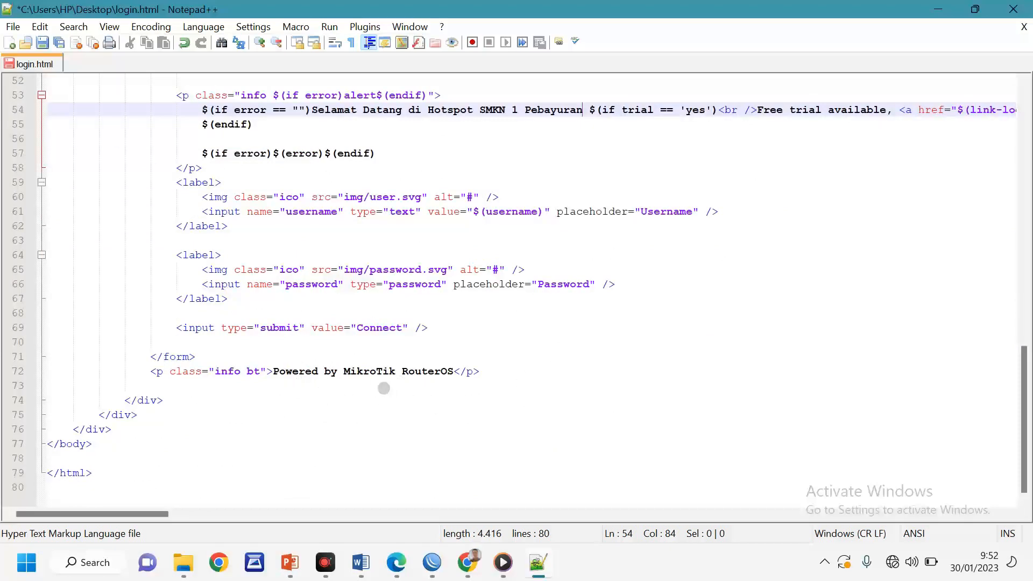
{"action": "left_click_drag", "start_coordinate": [344, 372], "coordinate": [460, 388]}
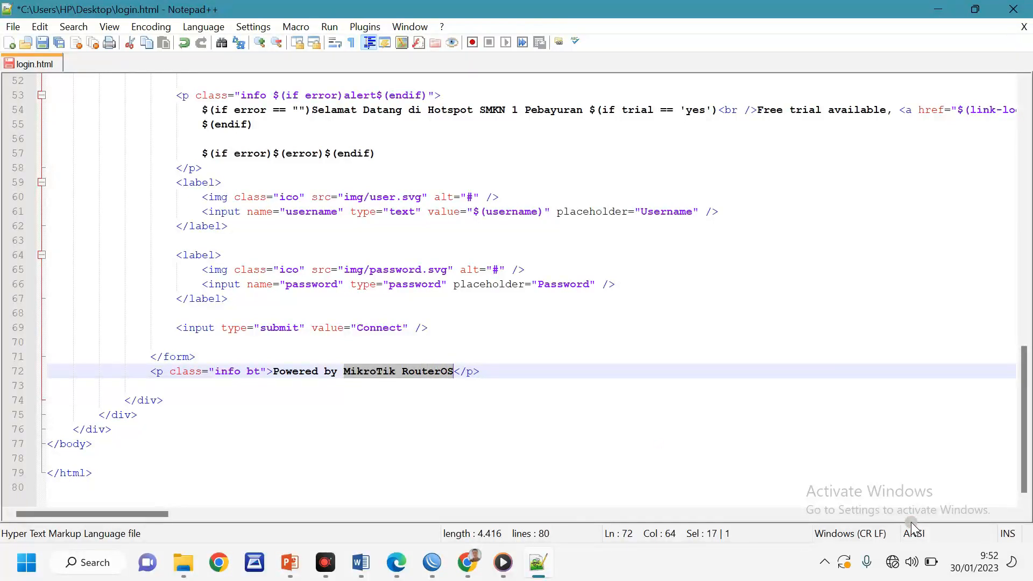
{"action": "type", "text": "HAFIDZ"}
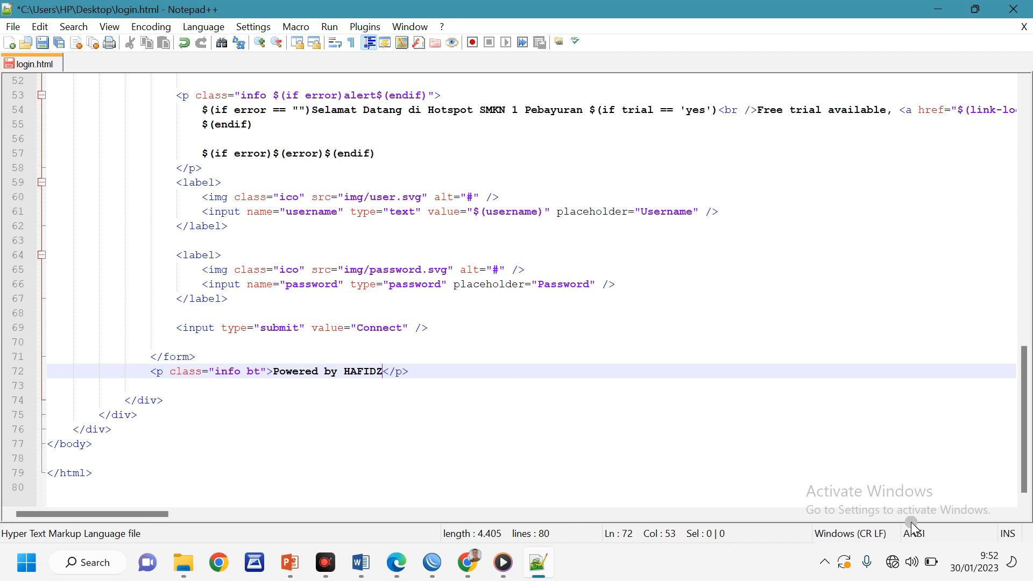
{"action": "scroll", "coordinate": [722, 337], "scroll_direction": "up", "scroll_amount": 4}
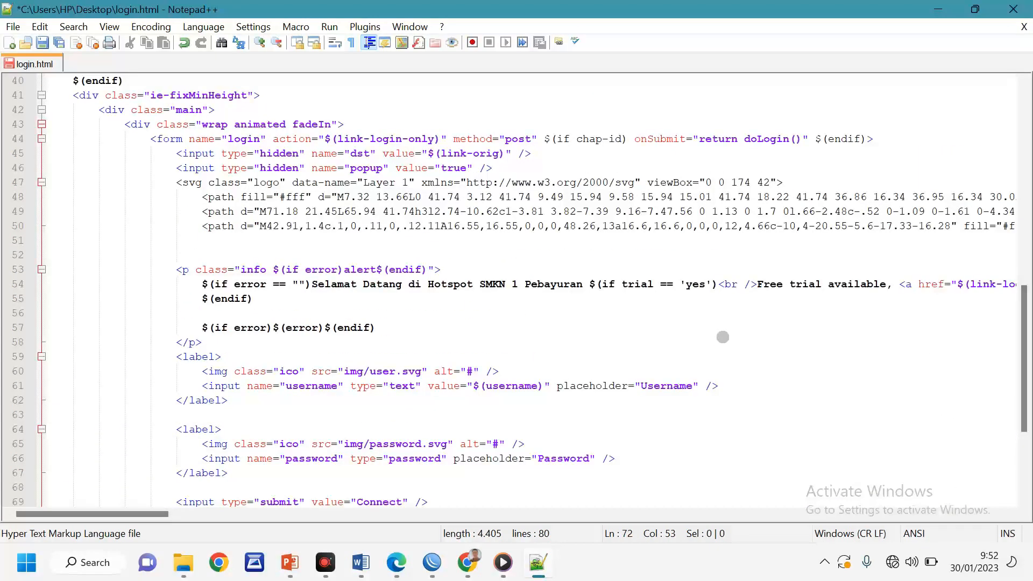
{"action": "key", "text": "ctrl+s"}
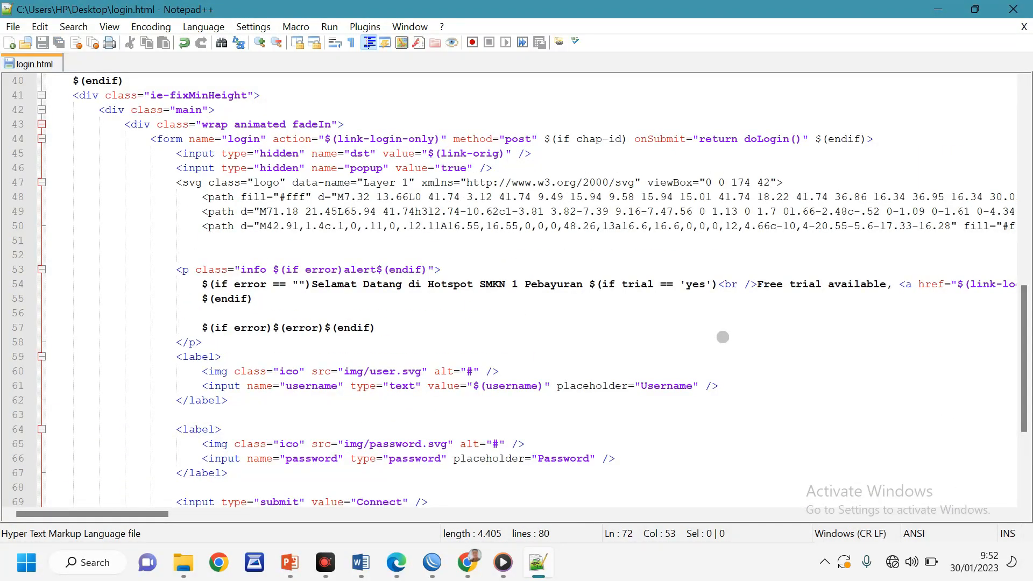
{"action": "scroll", "coordinate": [722, 336], "scroll_direction": "up", "scroll_amount": 4}
{"action": "scroll", "coordinate": [723, 337], "scroll_direction": "up", "scroll_amount": 4}
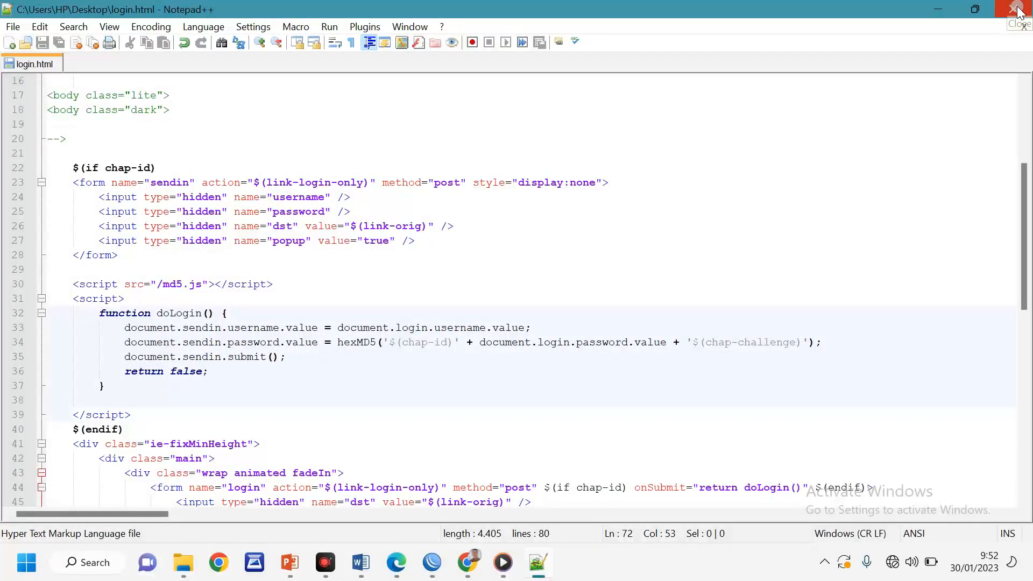
{"action": "left_click", "coordinate": [1022, 7]}
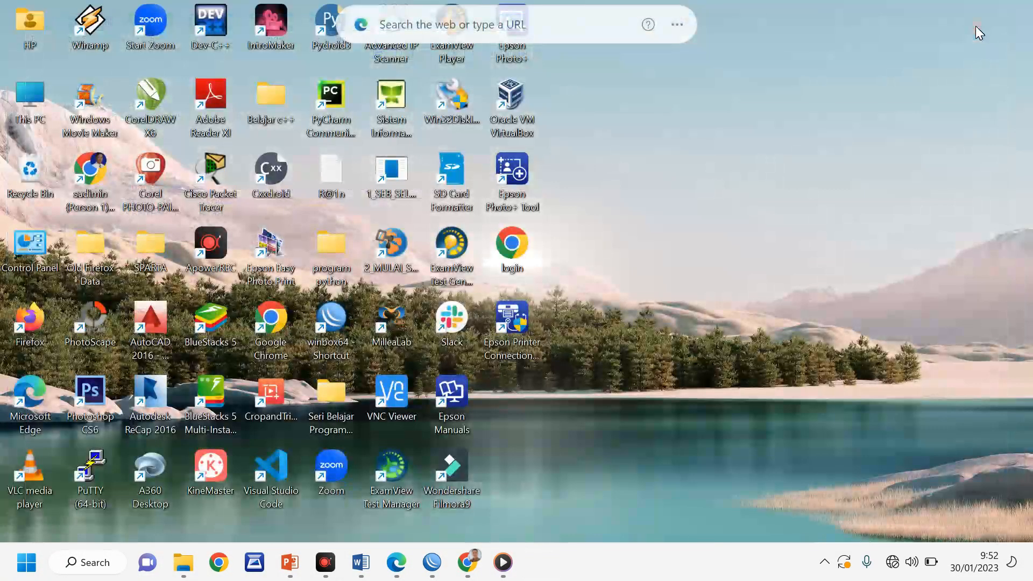
Drag the edited desktop login file into WinBox's File List, replacing hotspot/login.html
{"action": "left_click", "coordinate": [437, 567]}
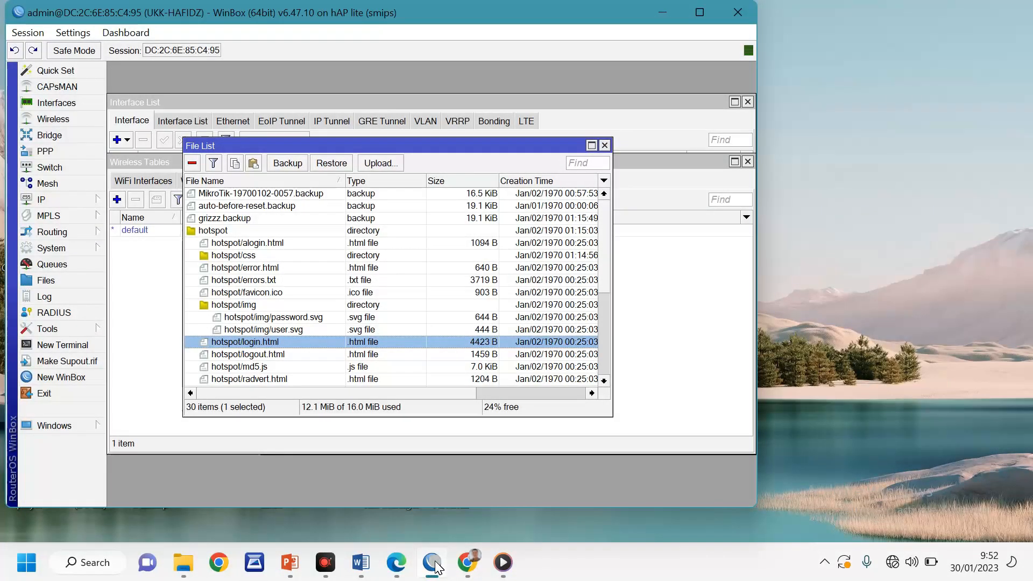
{"action": "left_click_drag", "start_coordinate": [756, 323], "coordinate": [486, 332]}
{"action": "left_click_drag", "start_coordinate": [517, 243], "coordinate": [576, 257]}
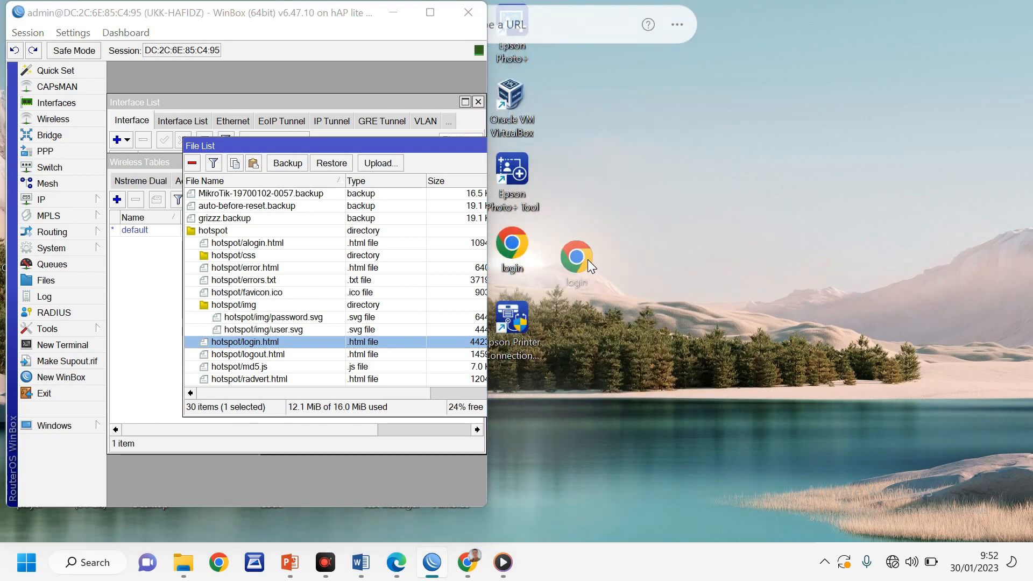
{"action": "left_click_drag", "start_coordinate": [671, 292], "coordinate": [671, 292]}
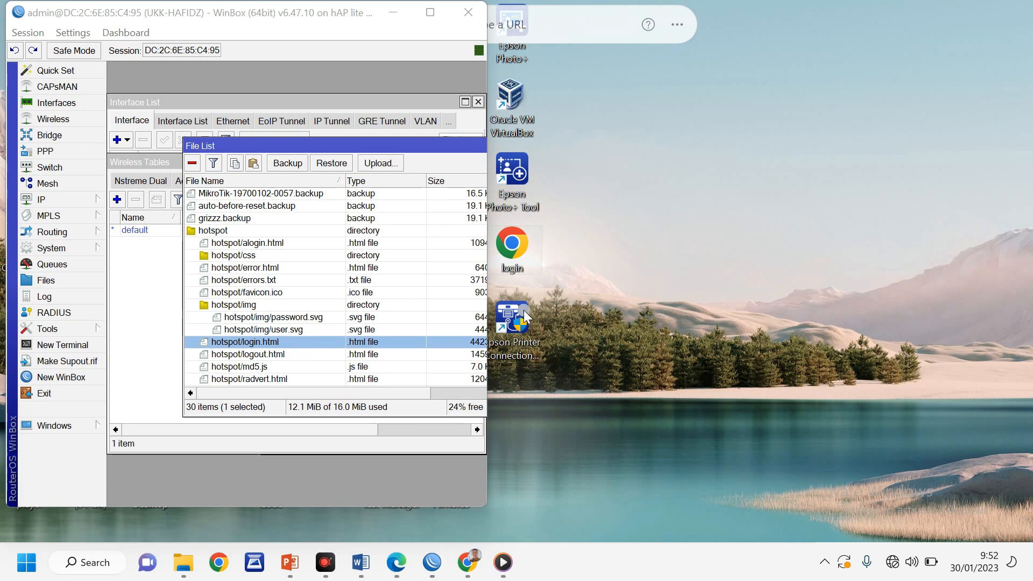
{"action": "left_click_drag", "start_coordinate": [521, 247], "coordinate": [305, 342]}
Reload the Chrome hotspot login page to see the Selamat Datang greeting, then return to Word
{"action": "mouse_move", "coordinate": [467, 562]}
{"action": "left_click", "coordinate": [453, 456]}
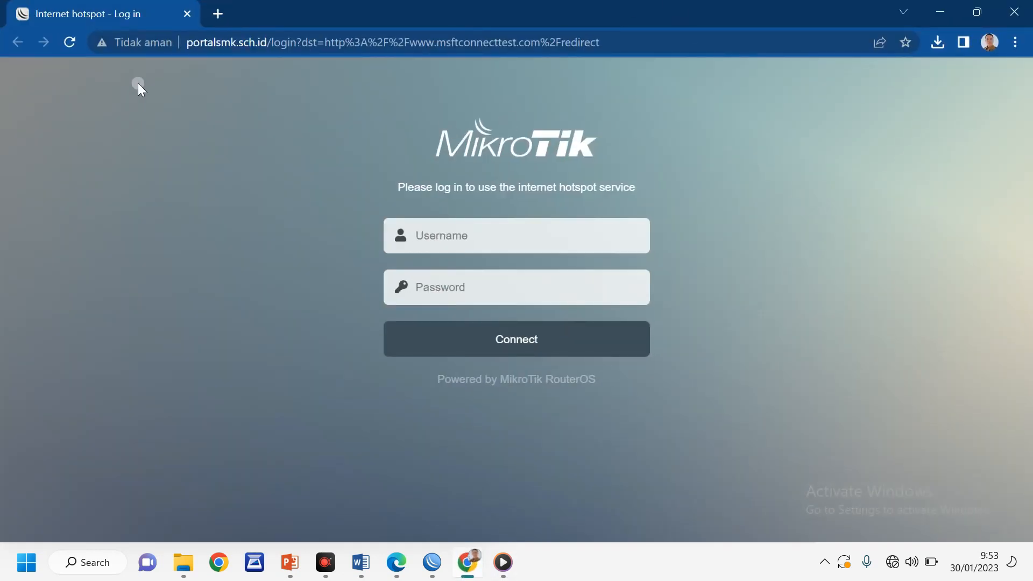
{"action": "left_click", "coordinate": [70, 46]}
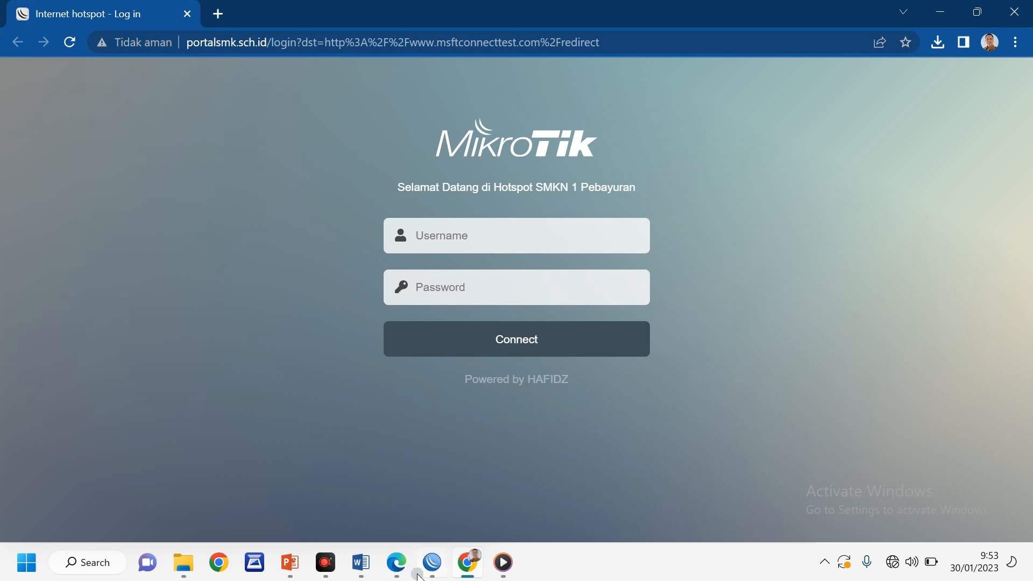
{"action": "left_click", "coordinate": [360, 562]}
Highlight the 'Ubah tampilan…' and 'Buatlah 5 user…' task lines in yellow
{"action": "key", "text": "ctrl+shift+Right"}
{"action": "key", "text": "ctrl+shift+Right"}
{"action": "key", "text": "ctrl+shift+Right"}
{"action": "key", "text": "ctrl+shift+Right"}
{"action": "key", "text": "ctrl+shift+Right"}
{"action": "key", "text": "ctrl+shift+Right"}
{"action": "key", "text": "ctrl+shift+Right"}
{"action": "key", "text": "ctrl+shift+Right"}
{"action": "key", "text": "ctrl+shift+Right"}
{"action": "key", "text": "ctrl+shift+Right"}
{"action": "key", "text": "ctrl+shift+Right"}
{"action": "key", "text": "ctrl+shift+Right"}
{"action": "key", "text": "ctrl+shift+Right"}
{"action": "key", "text": "ctrl+shift+Right"}
{"action": "key", "text": "ctrl+shift+Right"}
{"action": "key", "text": "ctrl+shift+Right"}
{"action": "key", "text": "ctrl+shift+Right"}
{"action": "key", "text": "ctrl+shift+Right"}
{"action": "key", "text": "ctrl+shift+Right"}
{"action": "key", "text": "ctrl+shift+Right"}
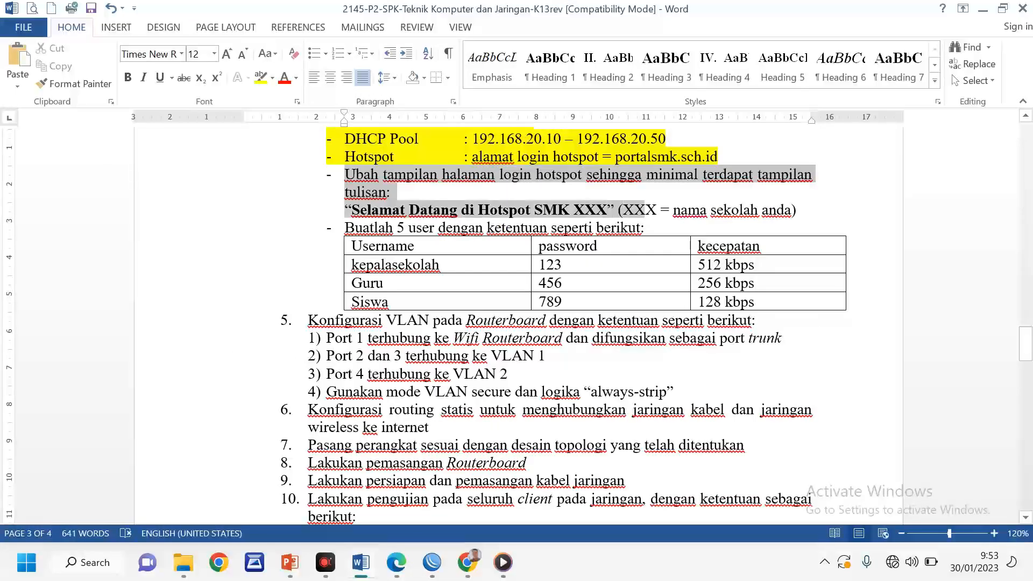
{"action": "left_click", "coordinate": [808, 222], "text": "shift"}
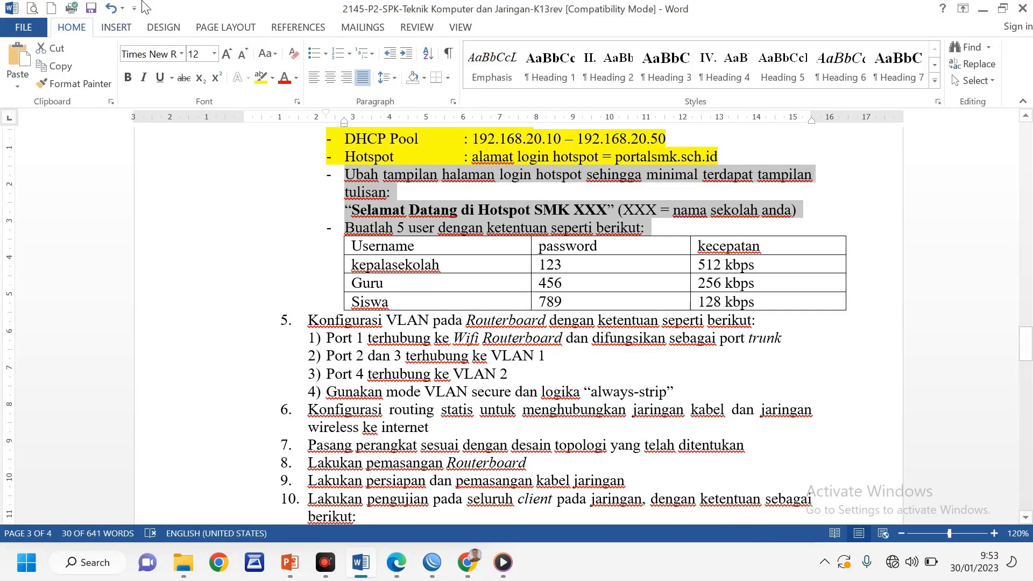
{"action": "left_click", "coordinate": [262, 78]}
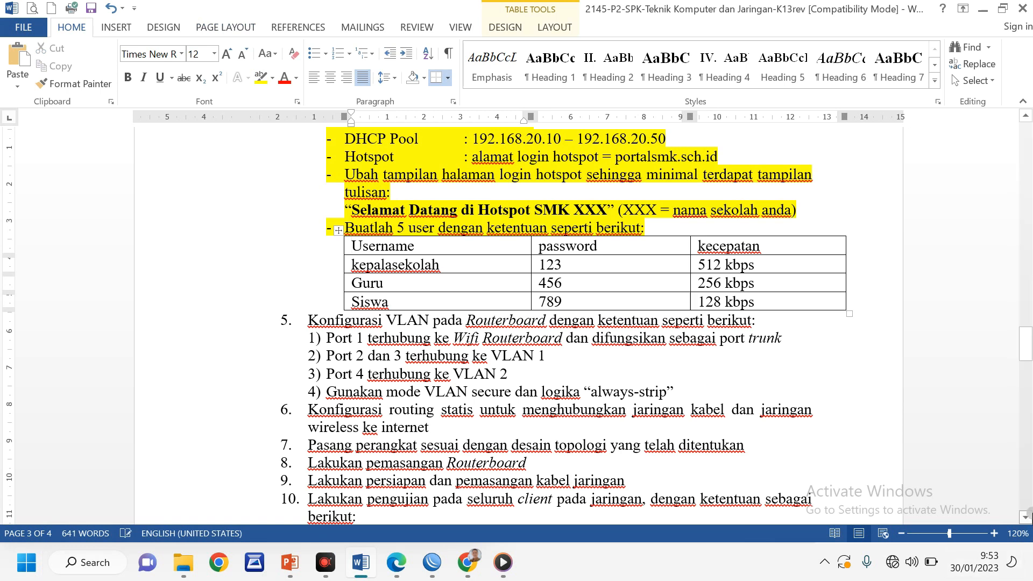
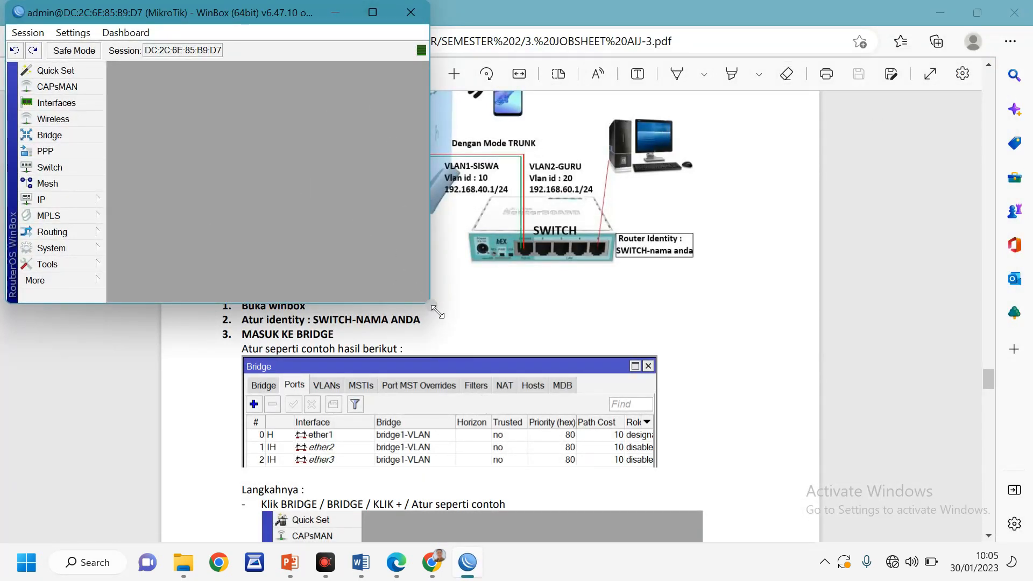
Drag WinBox's corner out so the router's full left-hand menu is visible
{"action": "left_click_drag", "start_coordinate": [435, 309], "coordinate": [810, 547]}
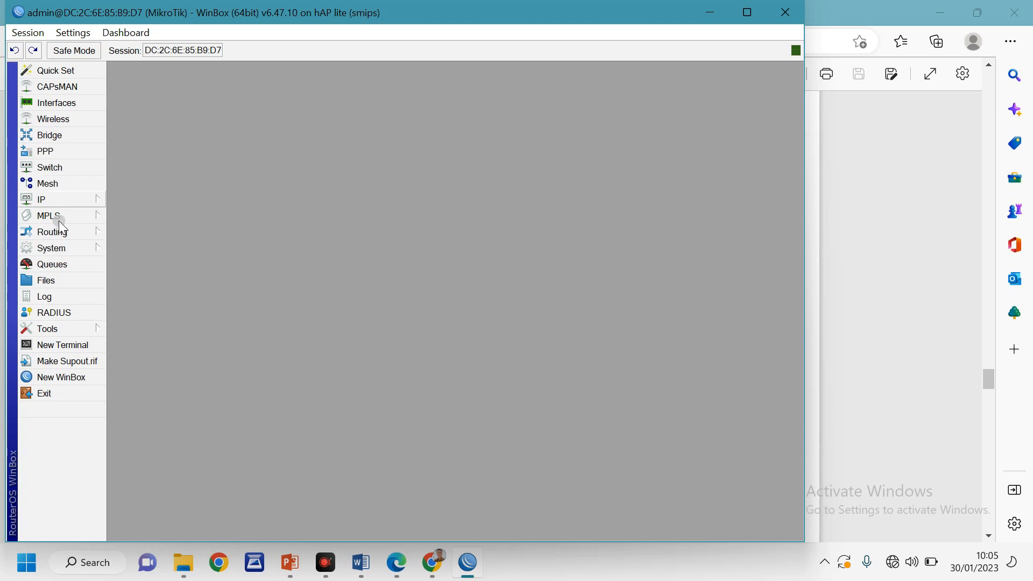
Set the router identity to SWITCH- plus the user's name, then return to the jobsheet PDF
{"action": "left_click", "coordinate": [50, 250]}
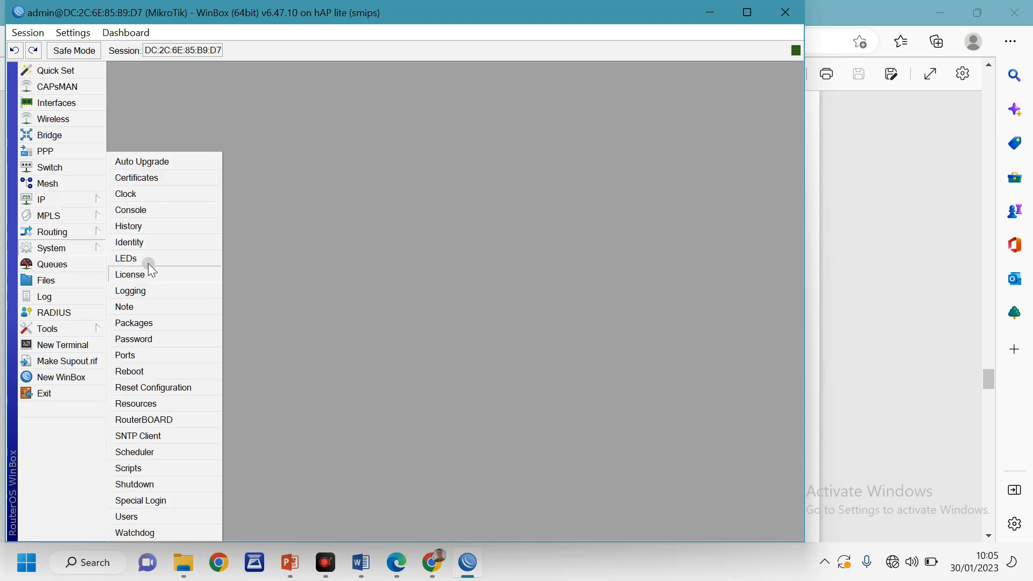
{"action": "left_click", "coordinate": [148, 246]}
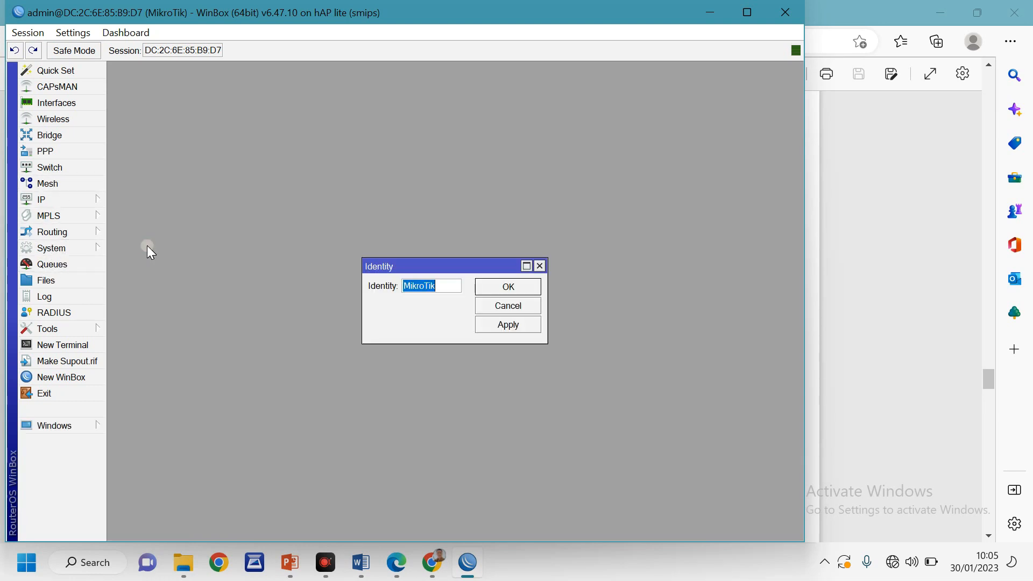
{"action": "type", "text": "S"}
{"action": "type", "text": "WITCH-HAFIDZ"}
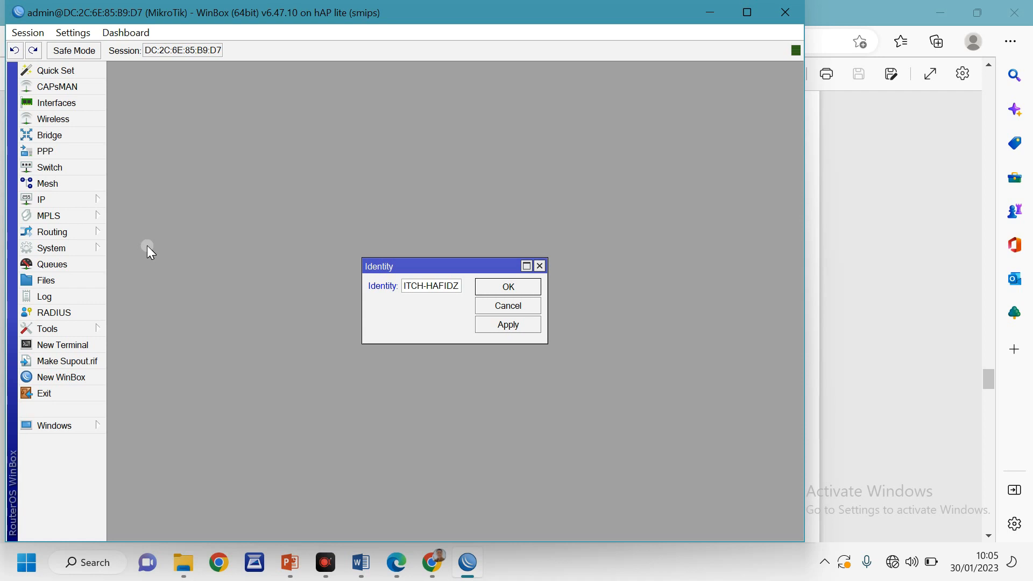
{"action": "left_click", "coordinate": [495, 289]}
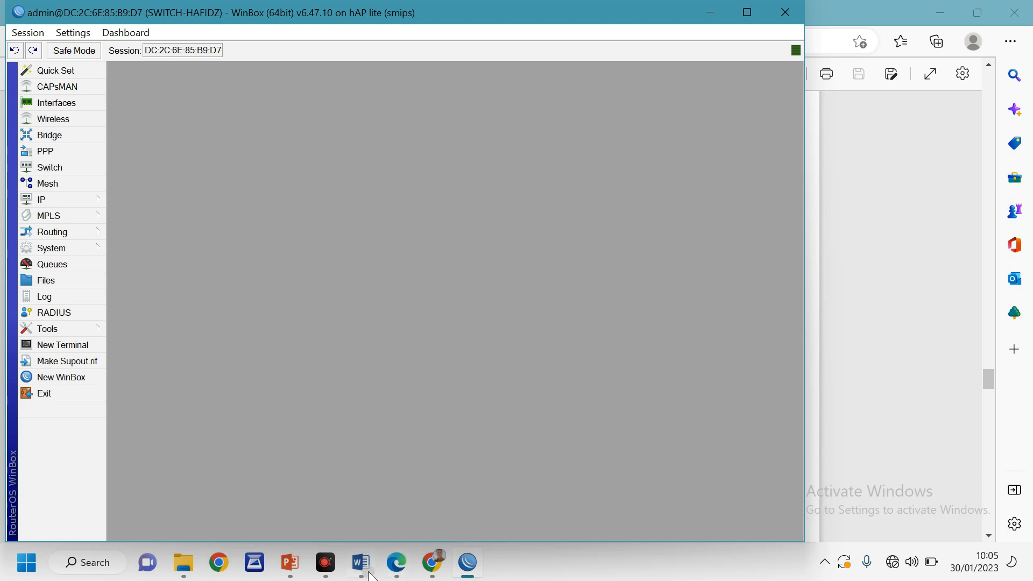
{"action": "left_click", "coordinate": [897, 292]}
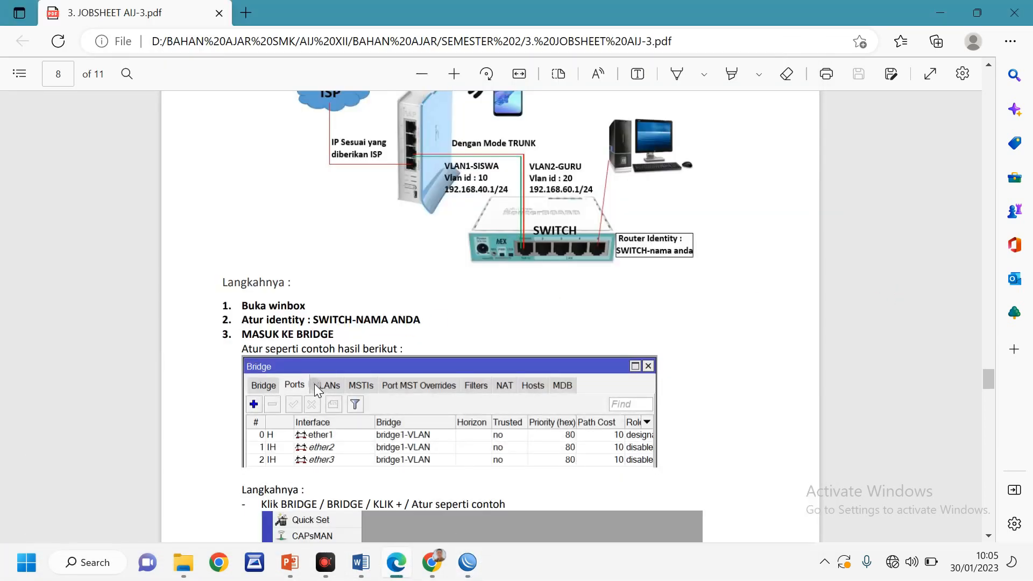
Back in WinBox, add a new bridge named bridge1-VLAN
{"action": "scroll", "coordinate": [314, 383], "scroll_direction": "down", "scroll_amount": 3}
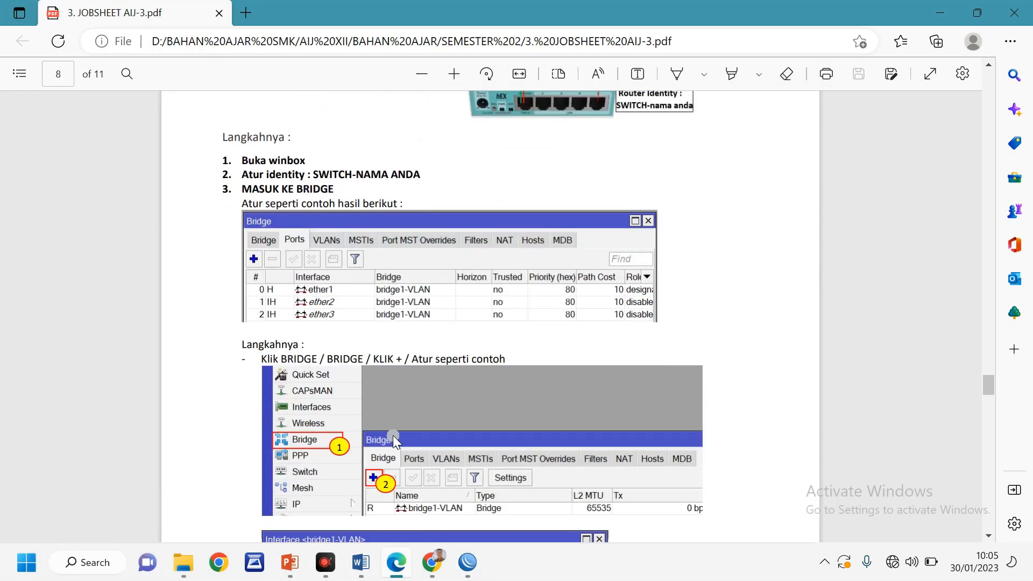
{"action": "key", "text": "alt+Tab"}
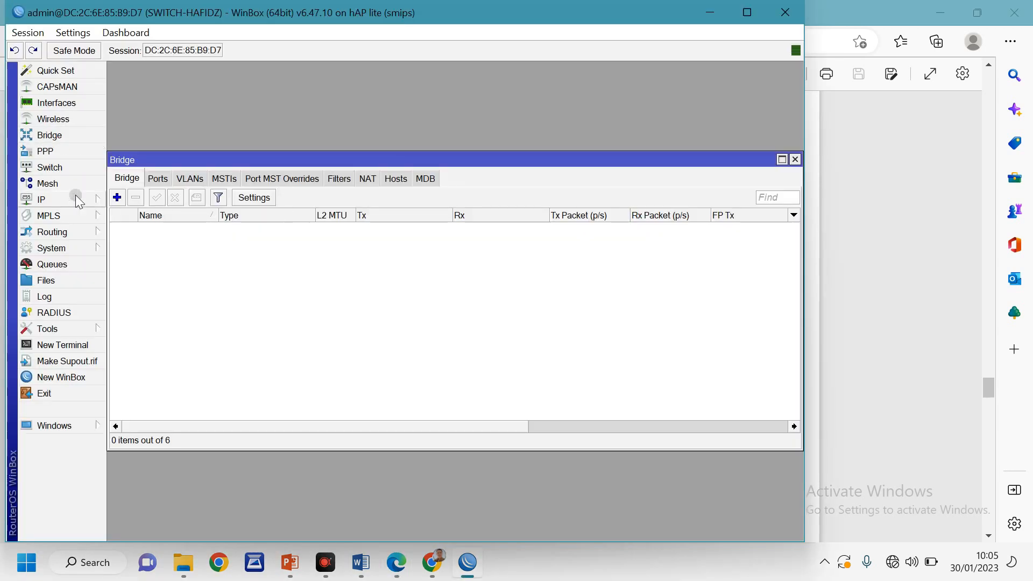
{"action": "left_click", "coordinate": [117, 198]}
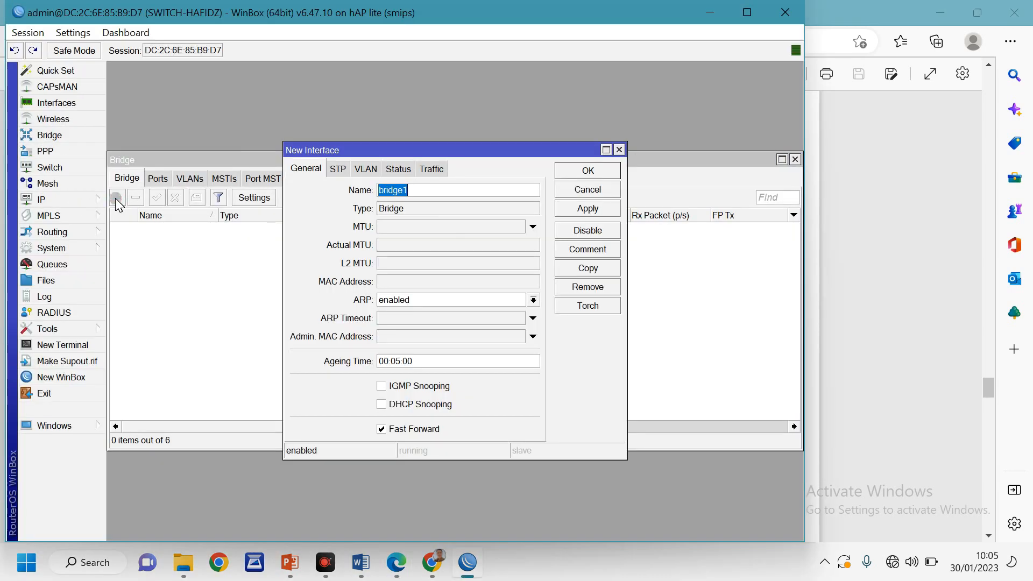
{"action": "left_click", "coordinate": [443, 191]}
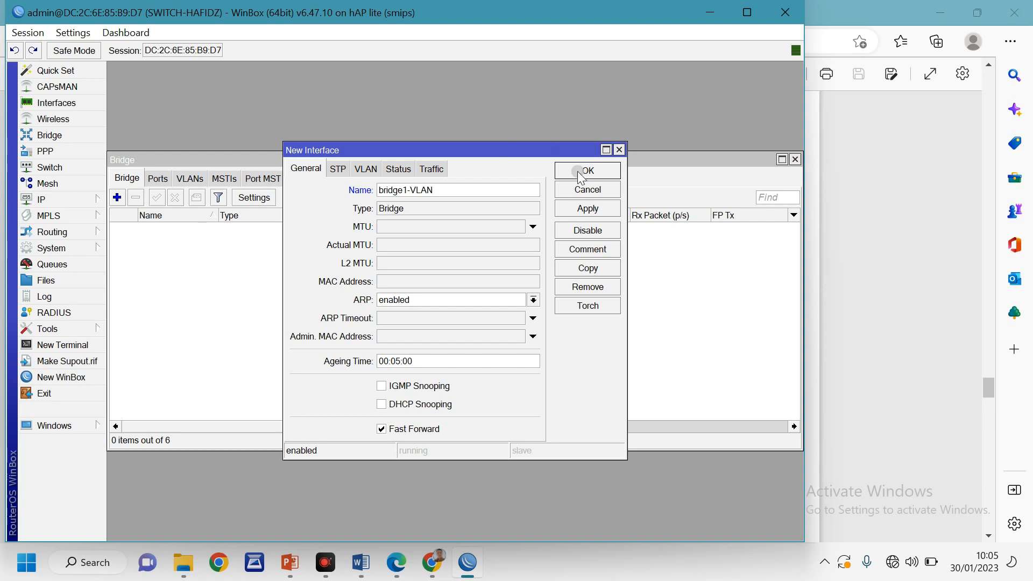
{"action": "left_click", "coordinate": [597, 172]}
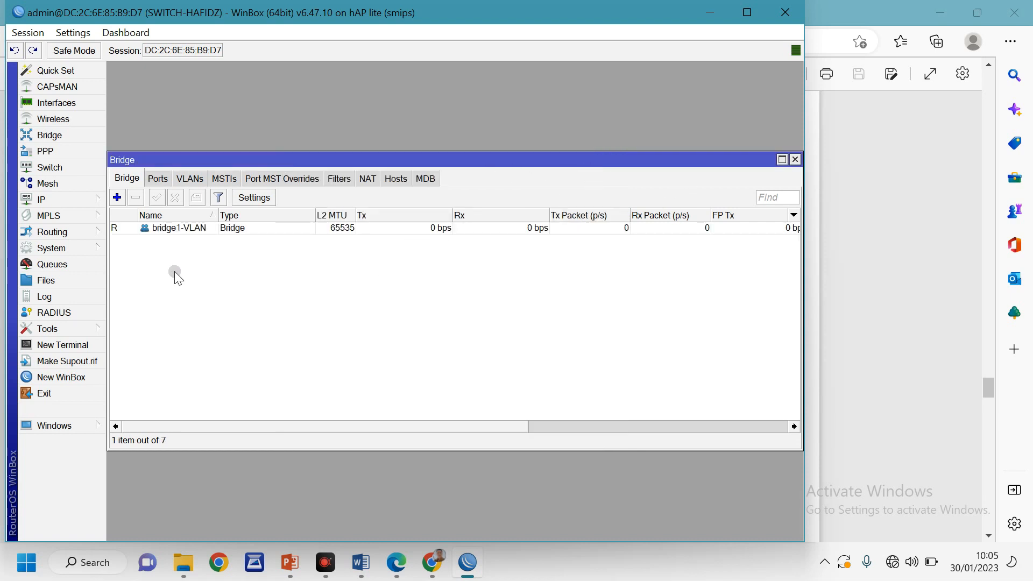
Add ether1 and ether2 as ports of bridge1-VLAN
{"action": "left_click", "coordinate": [158, 180]}
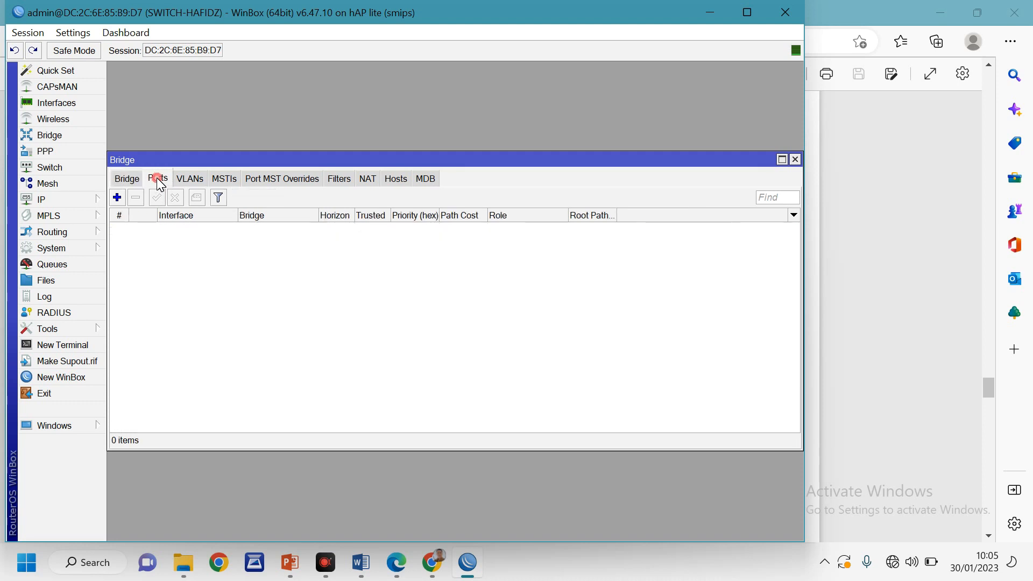
{"action": "left_click", "coordinate": [118, 199]}
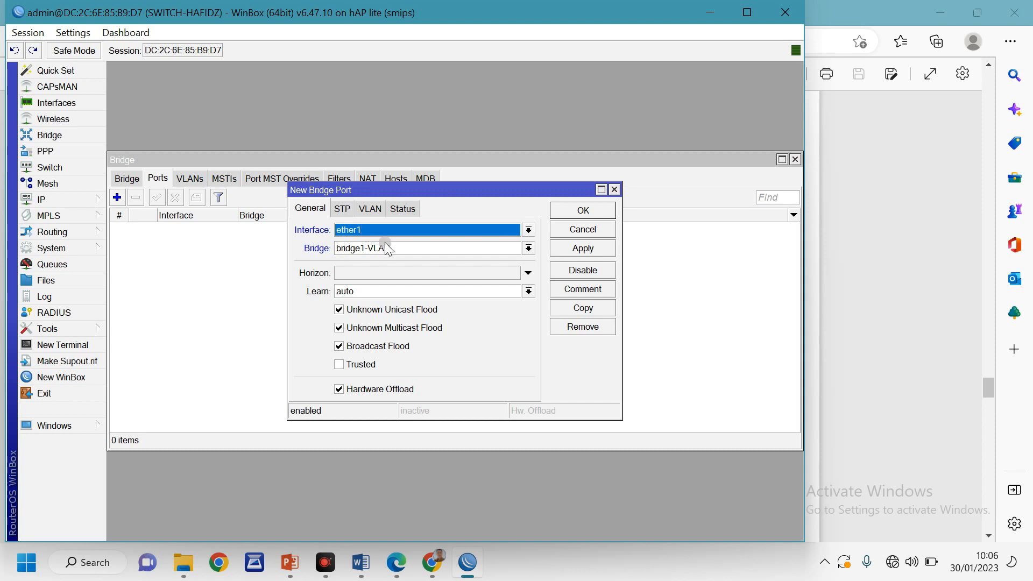
{"action": "left_click", "coordinate": [583, 211]}
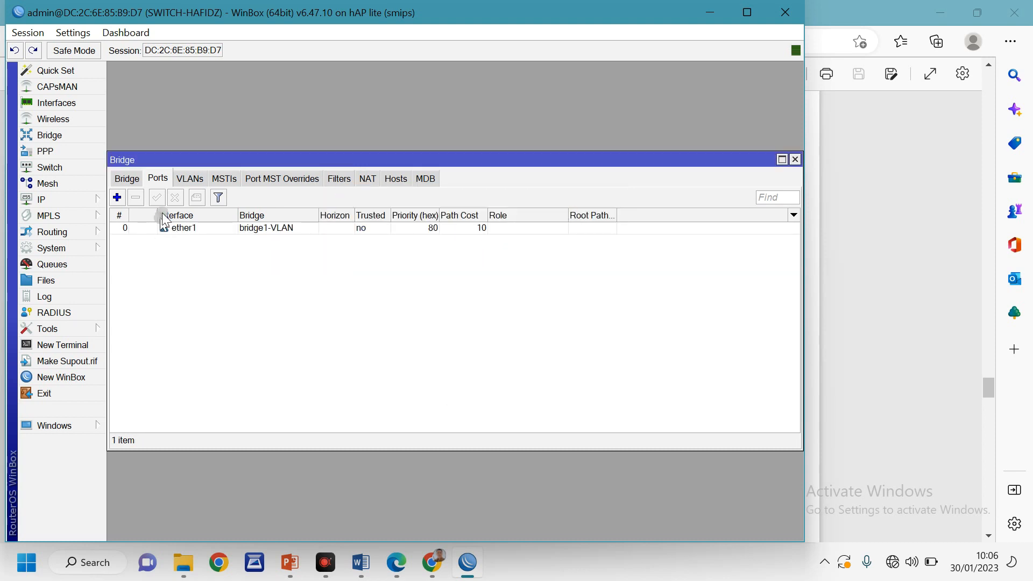
{"action": "left_click", "coordinate": [117, 198]}
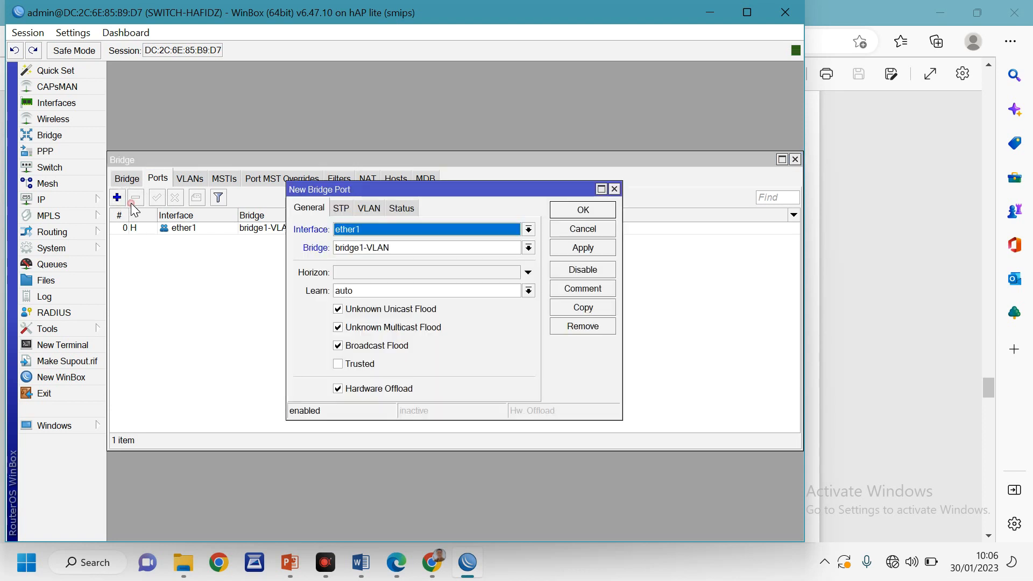
{"action": "left_click", "coordinate": [390, 231]}
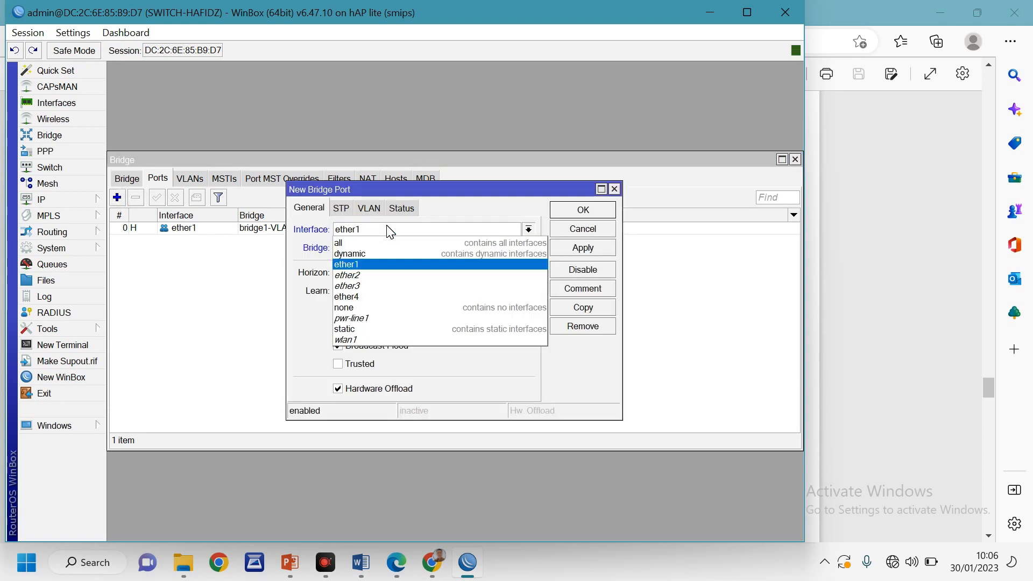
{"action": "left_click", "coordinate": [368, 276]}
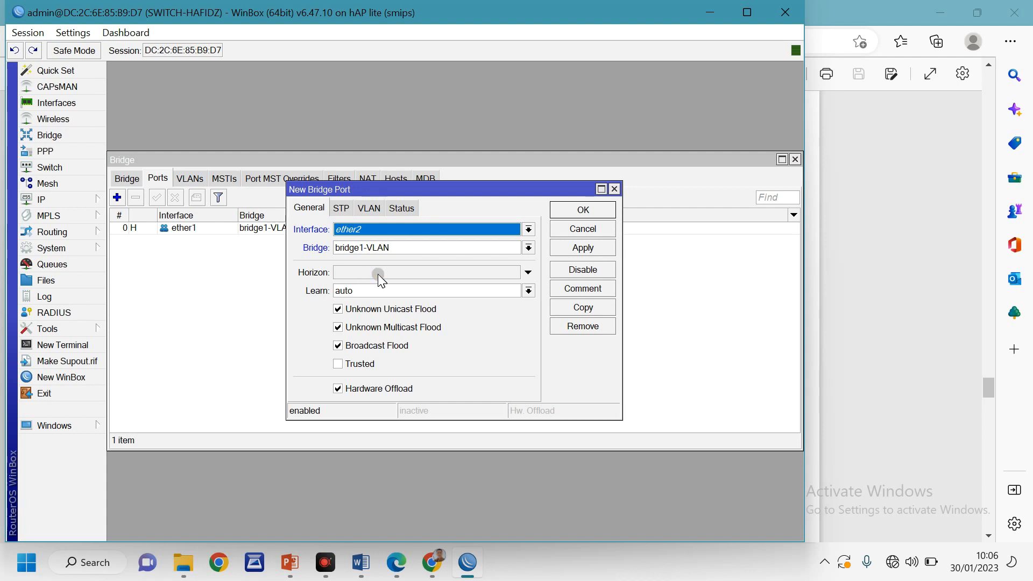
{"action": "left_click", "coordinate": [584, 209]}
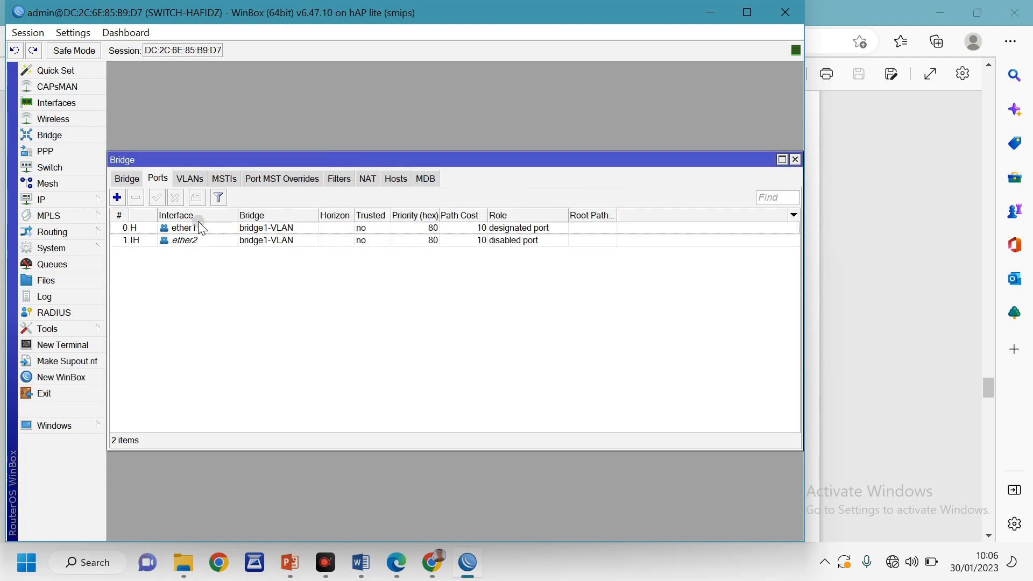
Add ether3 and ether4 as ports of bridge1-VLAN
{"action": "left_click", "coordinate": [117, 198]}
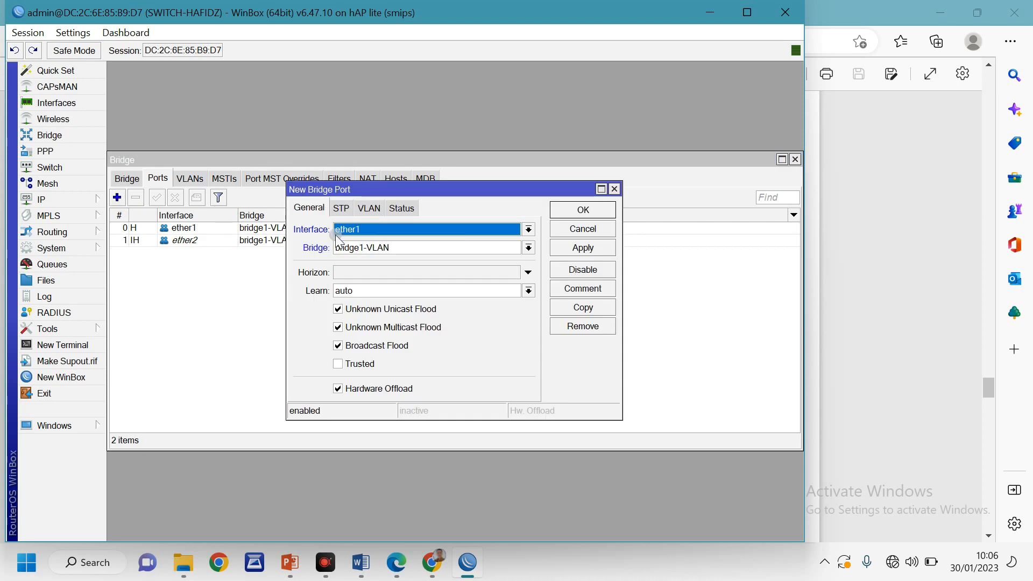
{"action": "left_click", "coordinate": [358, 230]}
{"action": "left_click", "coordinate": [391, 305]}
{"action": "left_click", "coordinate": [584, 210]}
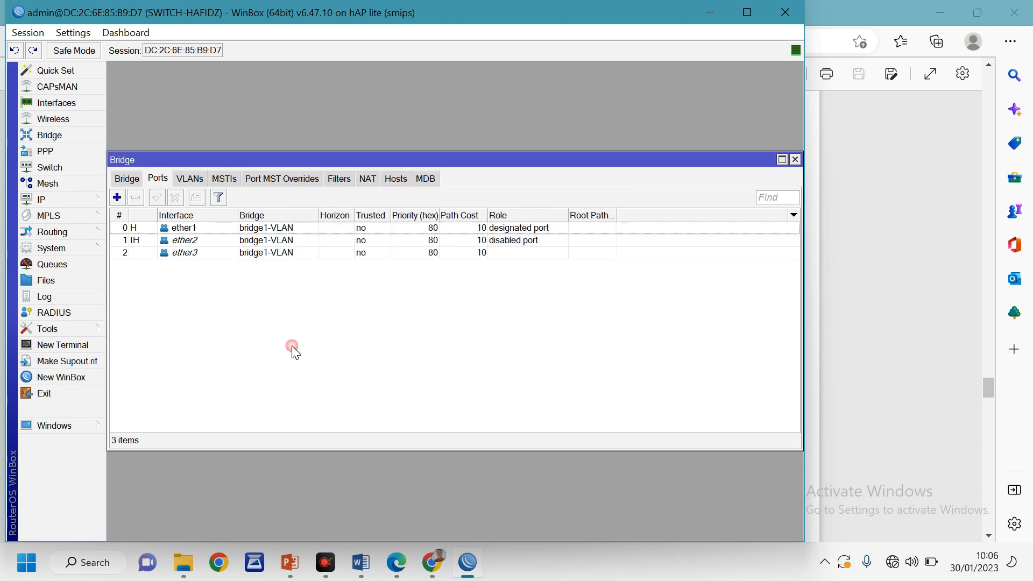
{"action": "left_click", "coordinate": [118, 198]}
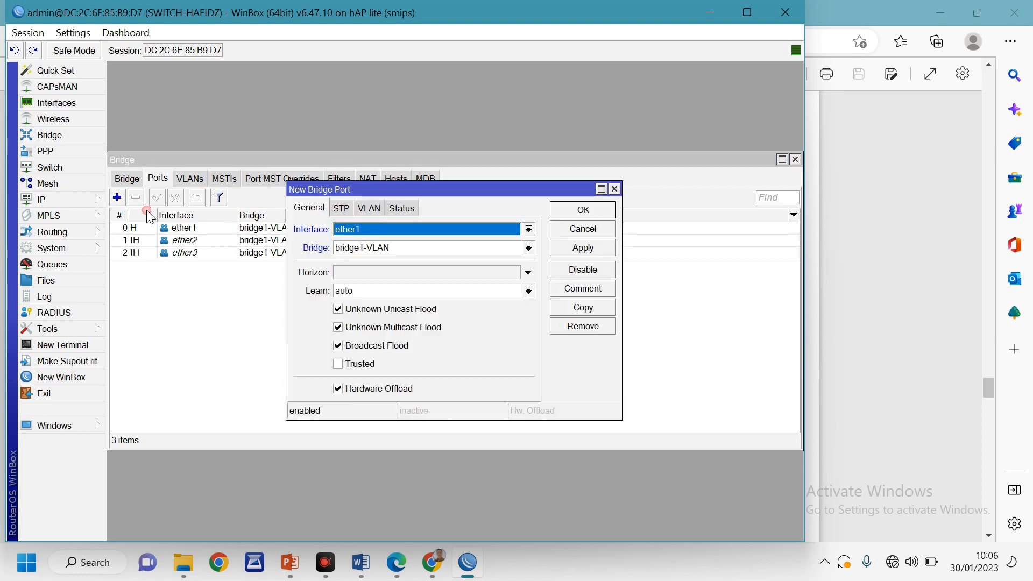
{"action": "left_click", "coordinate": [409, 231]}
{"action": "left_click", "coordinate": [363, 297]}
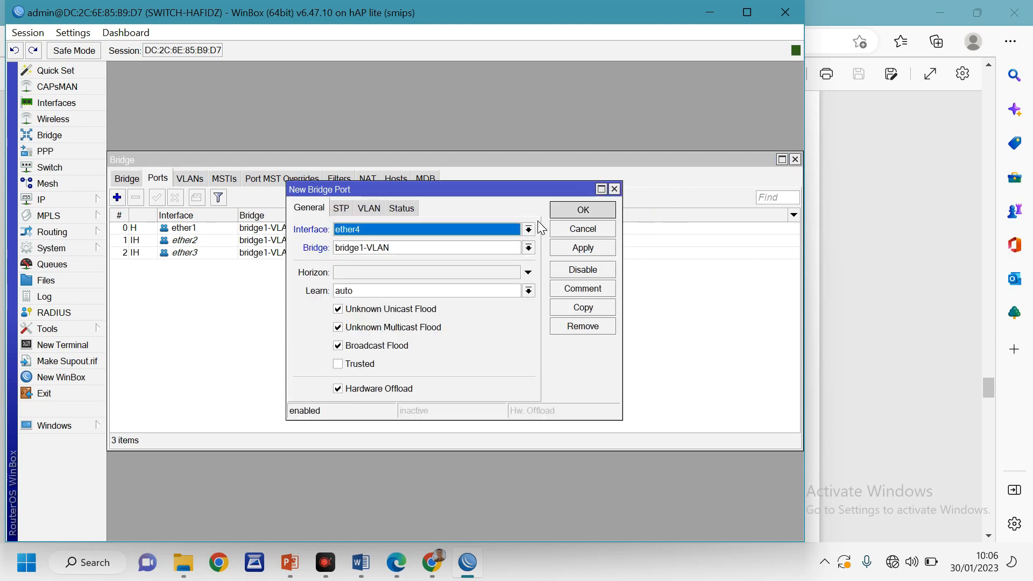
{"action": "left_click", "coordinate": [597, 211]}
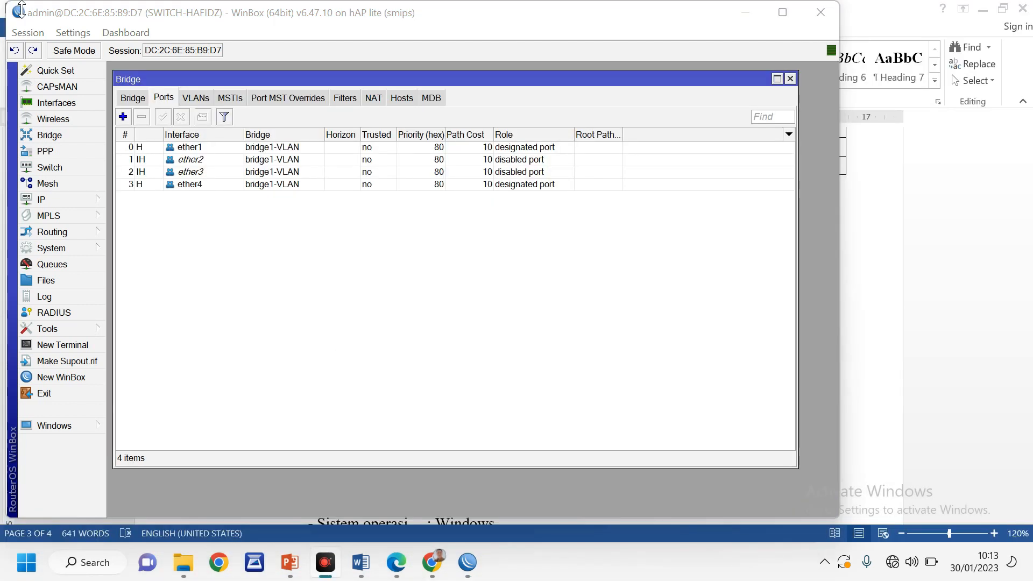
Add switch1 VLAN 10 with member ports ether1, ether2 and ether3
{"action": "left_click", "coordinate": [57, 169]}
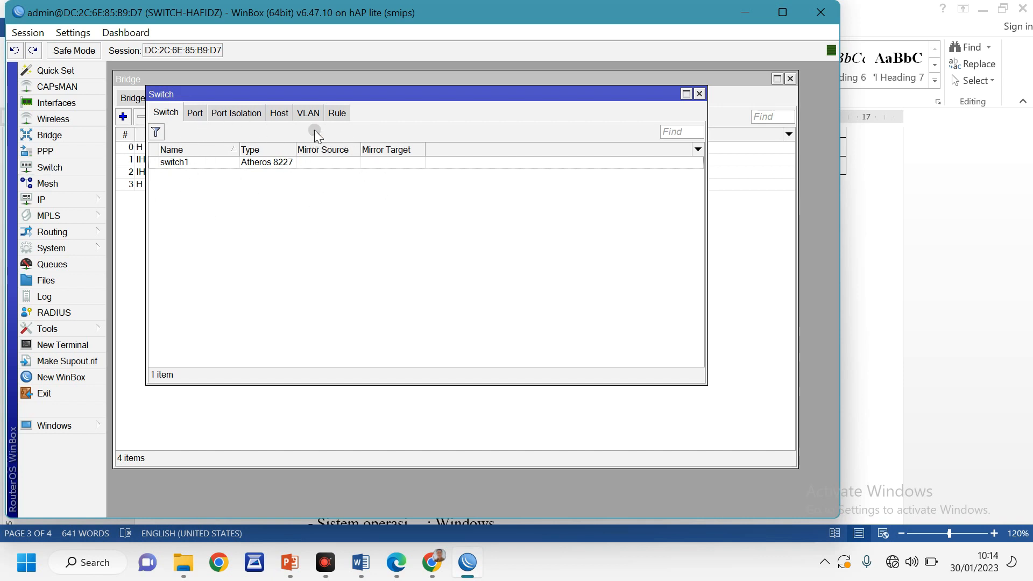
{"action": "left_click", "coordinate": [309, 114]}
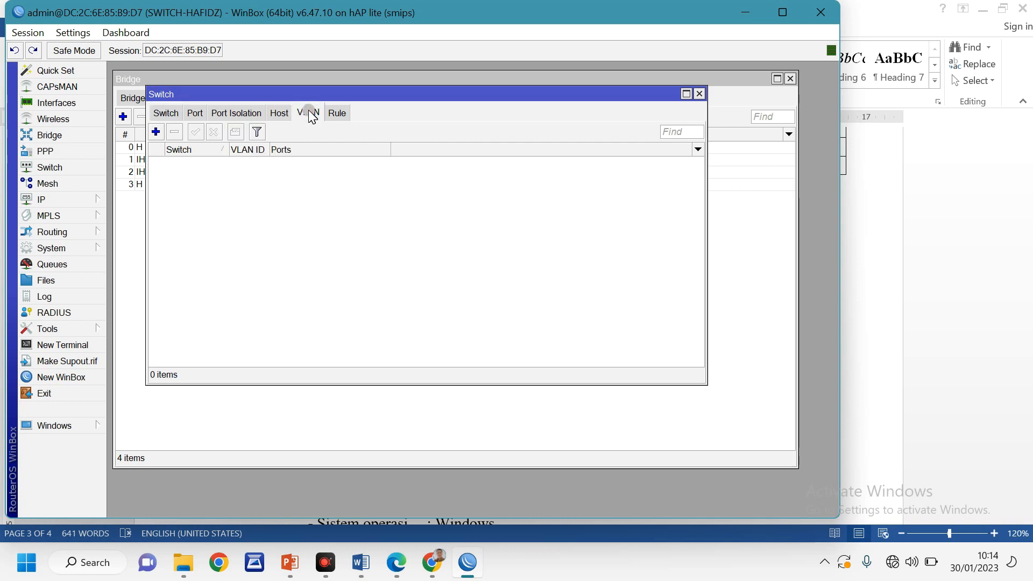
{"action": "left_click", "coordinate": [156, 132]}
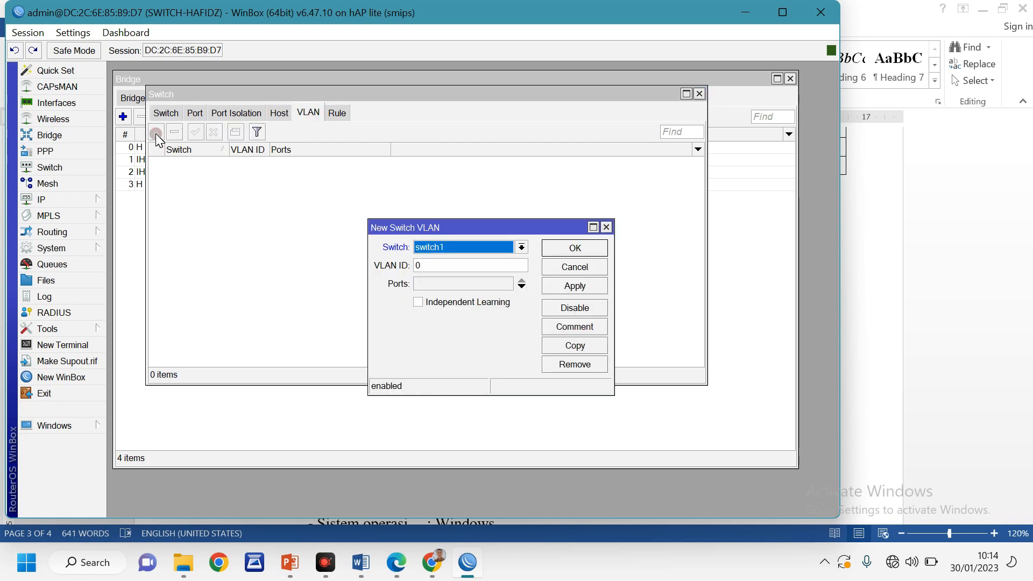
{"action": "left_click_drag", "start_coordinate": [451, 228], "coordinate": [432, 205]}
{"action": "left_click", "coordinate": [415, 242]}
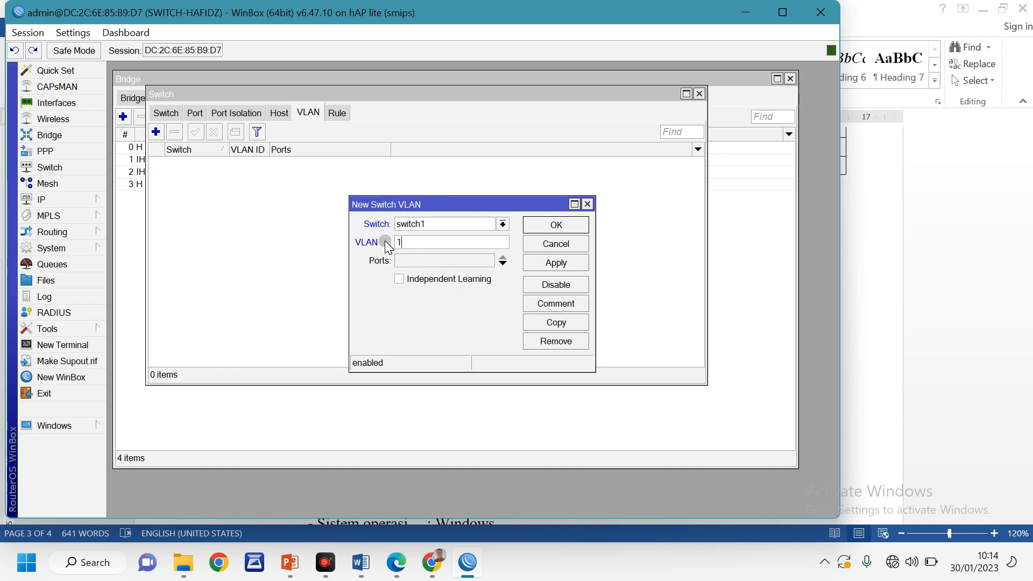
{"action": "left_click", "coordinate": [445, 259]}
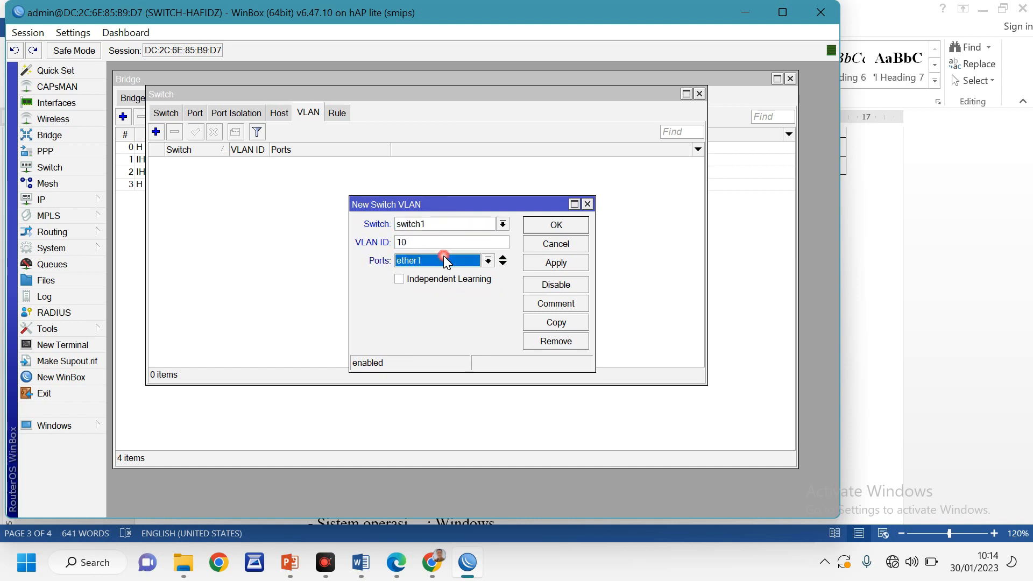
{"action": "left_click", "coordinate": [504, 264]}
{"action": "left_click", "coordinate": [425, 279]}
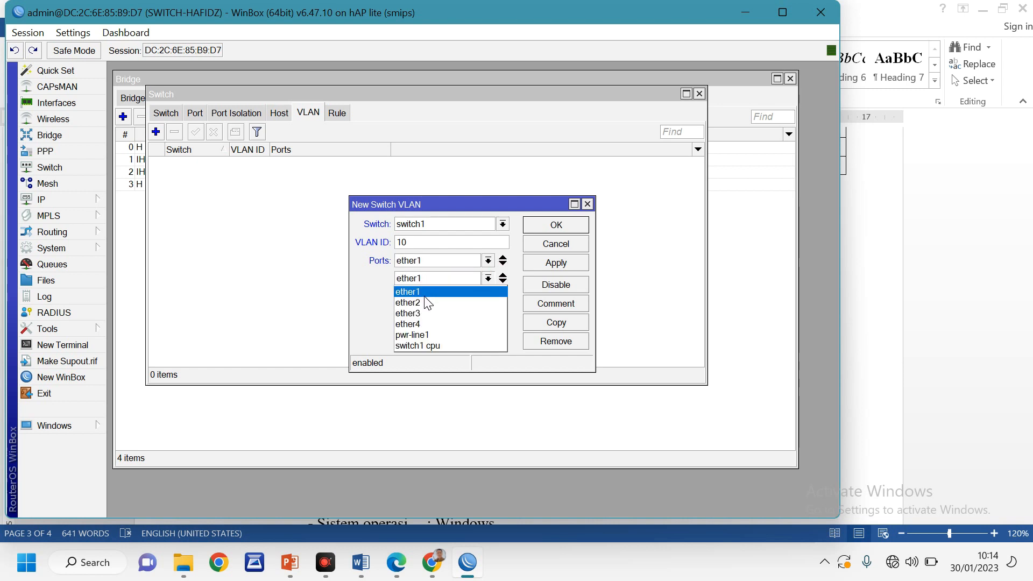
{"action": "left_click", "coordinate": [425, 303]}
{"action": "left_click", "coordinate": [503, 280]}
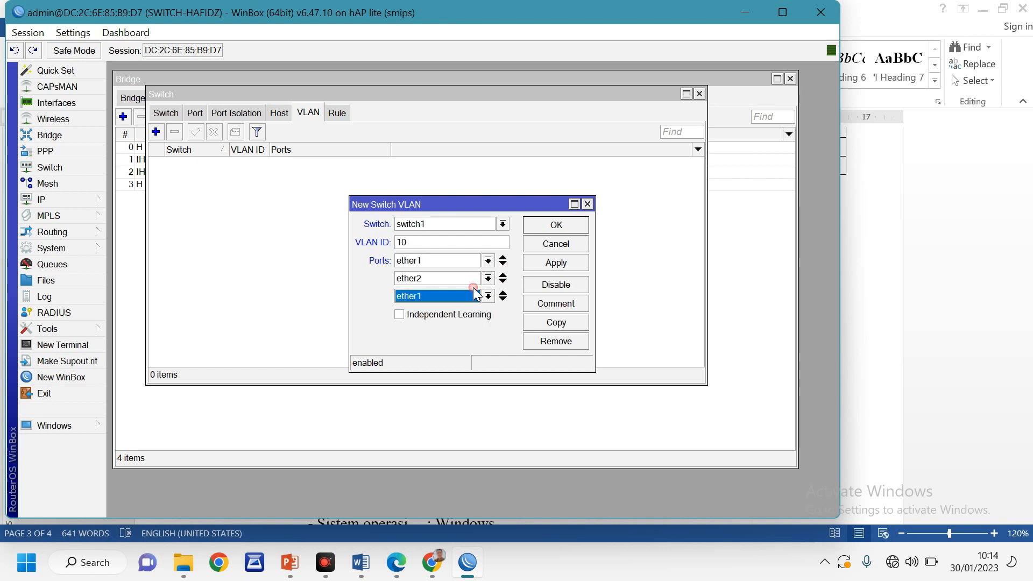
{"action": "left_click", "coordinate": [426, 298]}
{"action": "left_click", "coordinate": [429, 327]}
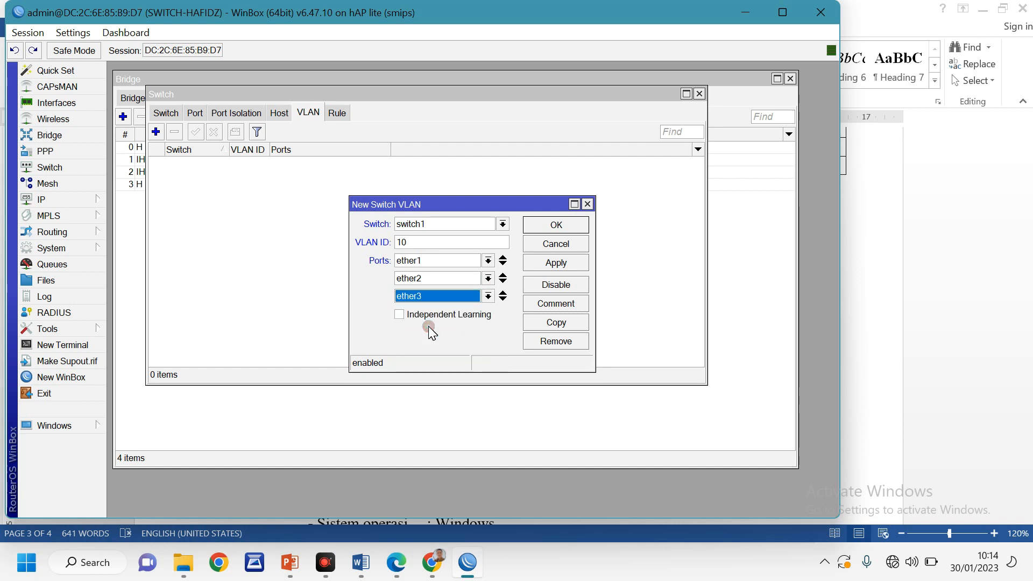
{"action": "left_click", "coordinate": [558, 263]}
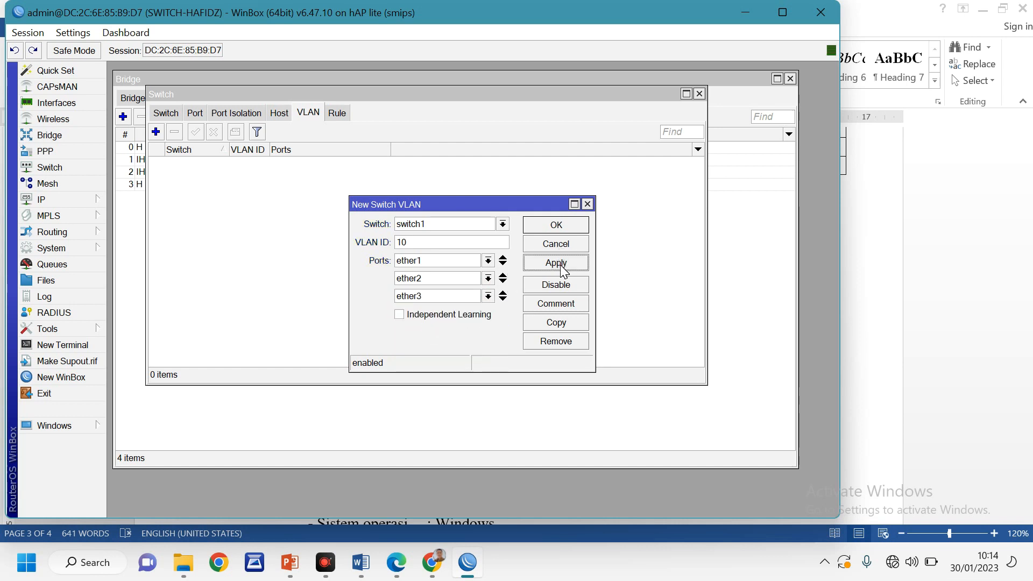
{"action": "left_click", "coordinate": [556, 226]}
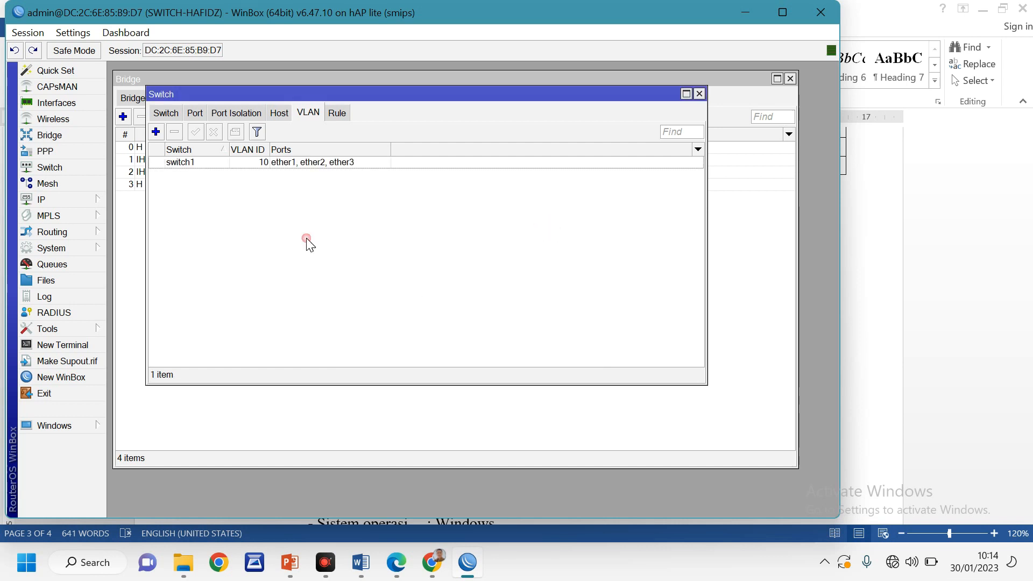
Add switch1 VLAN 20 with member ports ether1 and ether4
{"action": "left_click", "coordinate": [157, 133]}
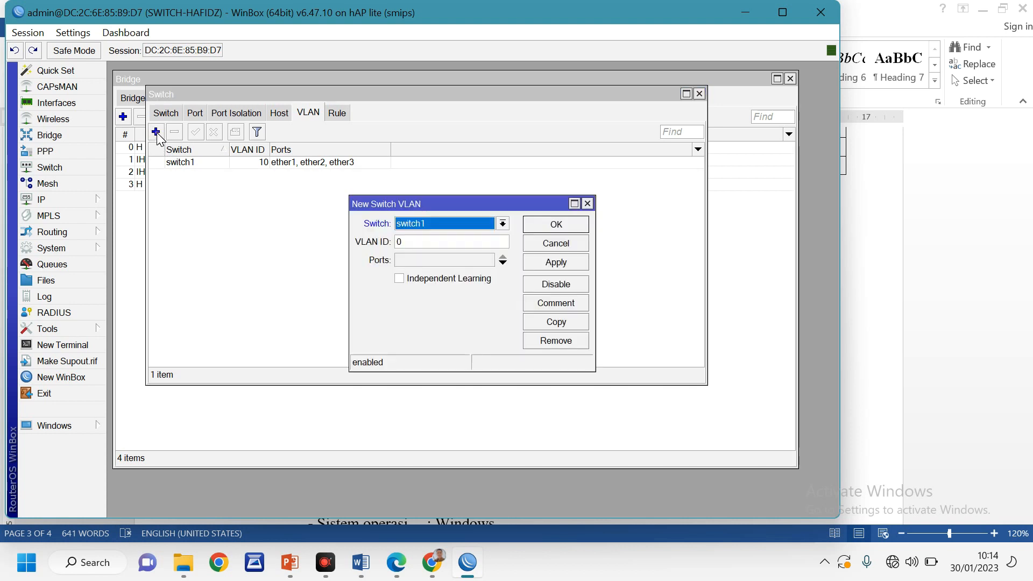
{"action": "left_click", "coordinate": [417, 242]}
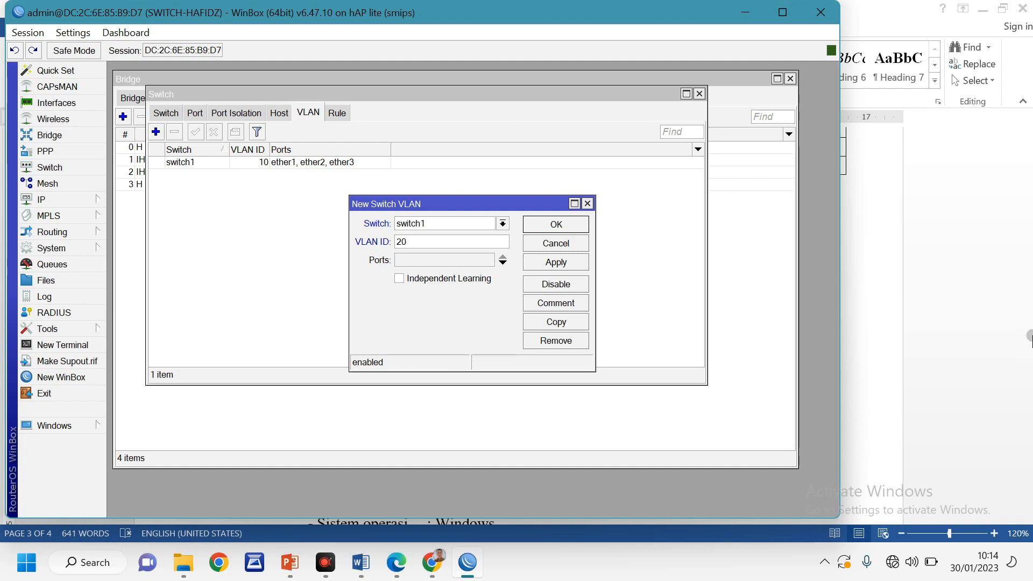
{"action": "left_click", "coordinate": [431, 261]}
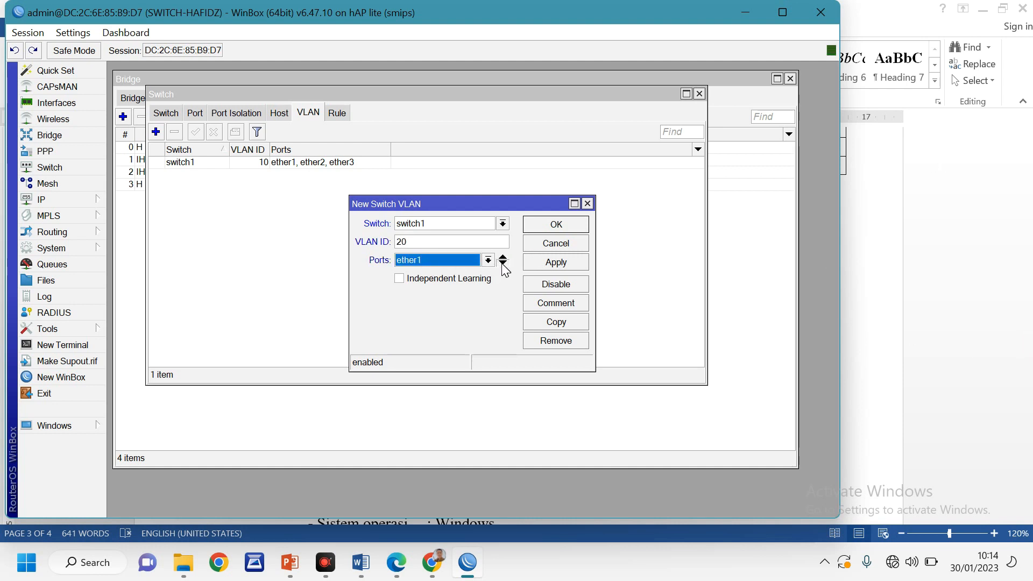
{"action": "left_click", "coordinate": [502, 263]}
{"action": "left_click", "coordinate": [429, 279]}
{"action": "left_click", "coordinate": [424, 327]}
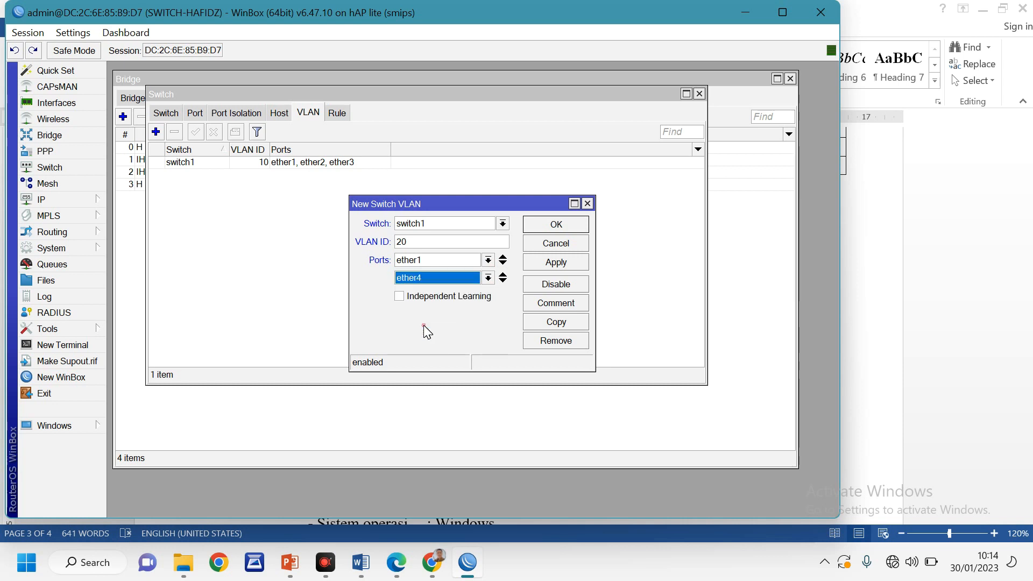
{"action": "left_click", "coordinate": [577, 263]}
{"action": "left_click", "coordinate": [566, 224]}
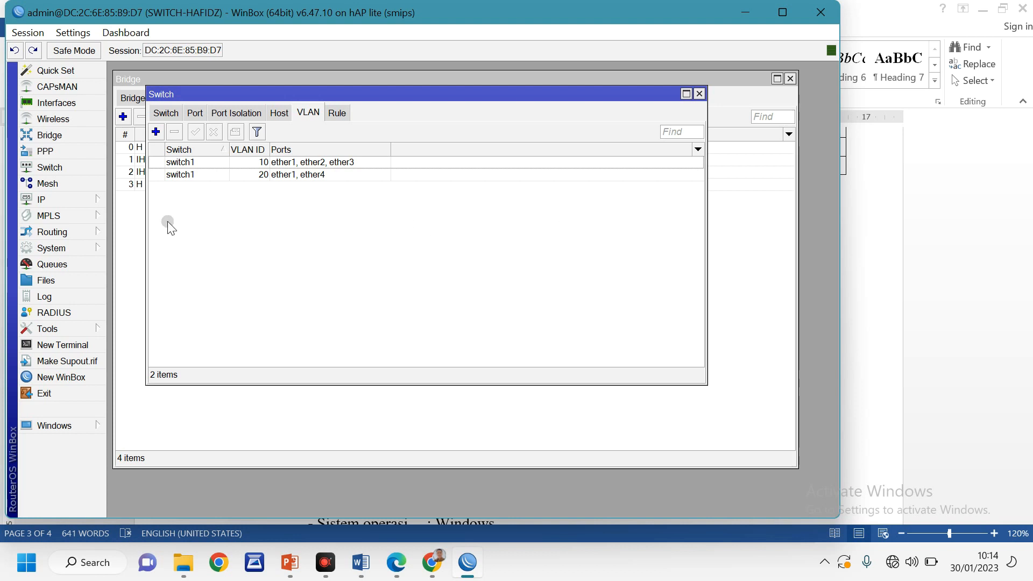
Set switch port ether1 to VLAN mode secure and VLAN header add if missing
{"action": "left_click", "coordinate": [196, 113]}
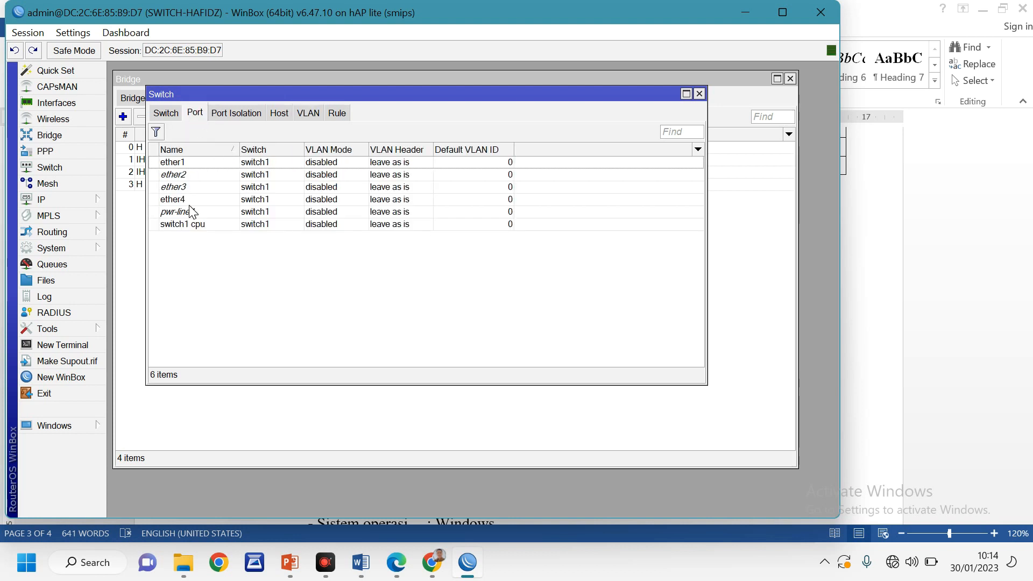
{"action": "double_click", "coordinate": [181, 165]}
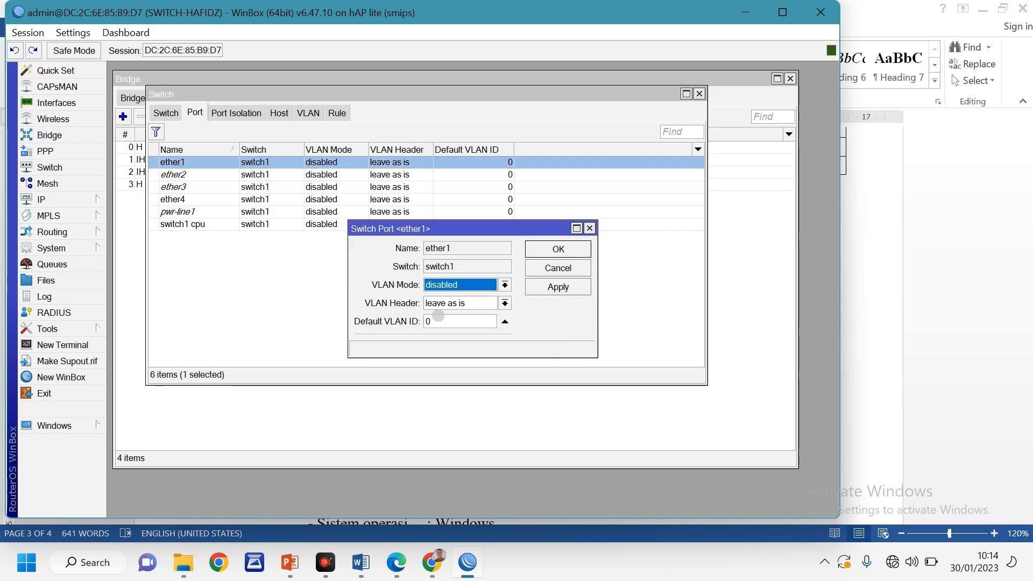
{"action": "left_click", "coordinate": [462, 285]}
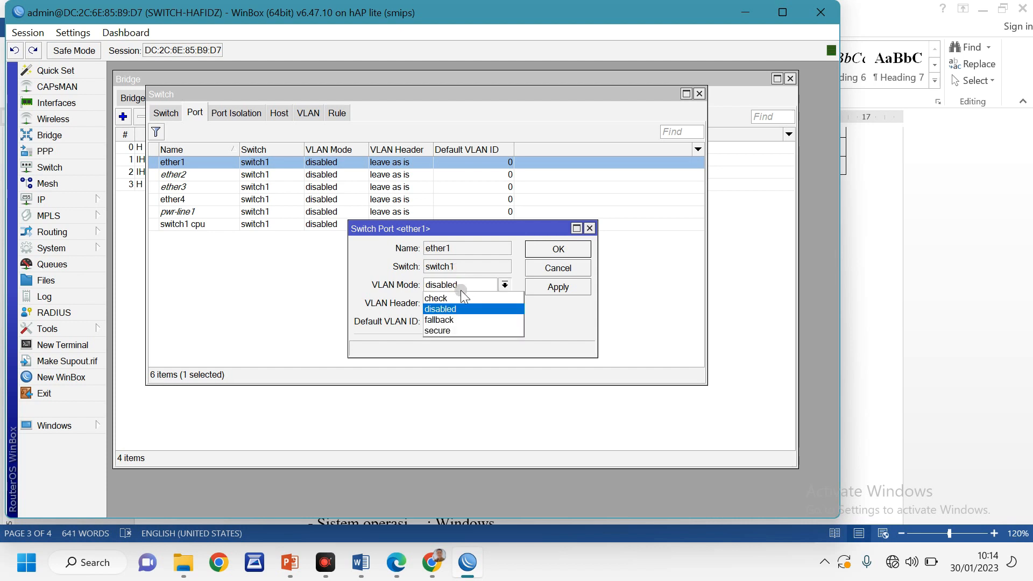
{"action": "left_click", "coordinate": [456, 328]}
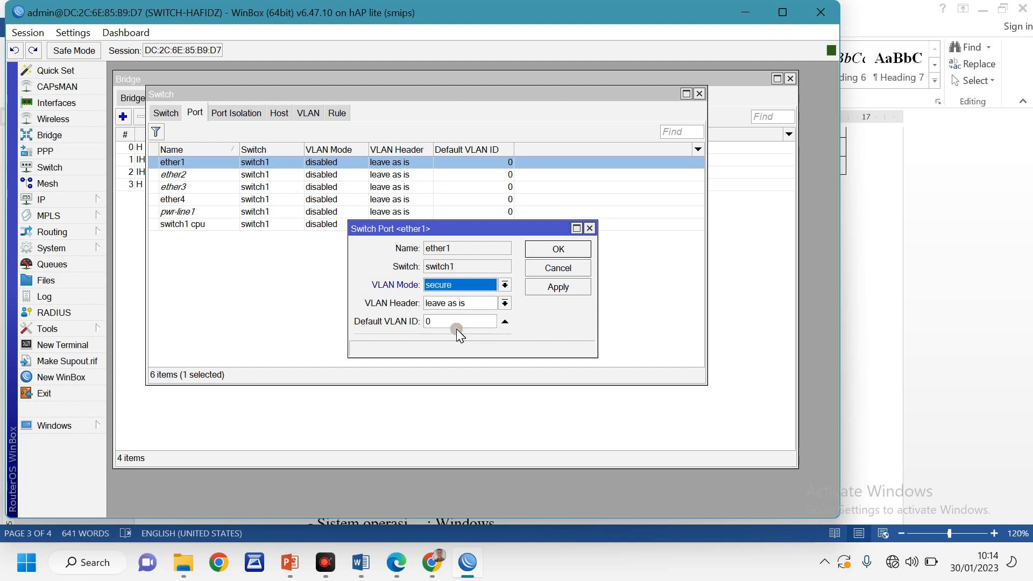
{"action": "left_click", "coordinate": [454, 304]}
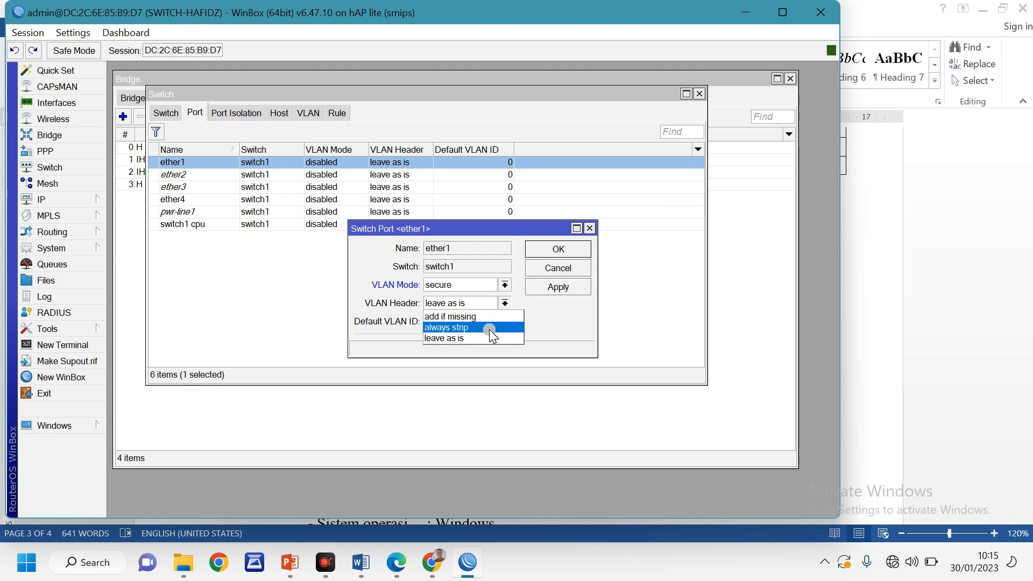
{"action": "left_click", "coordinate": [472, 317]}
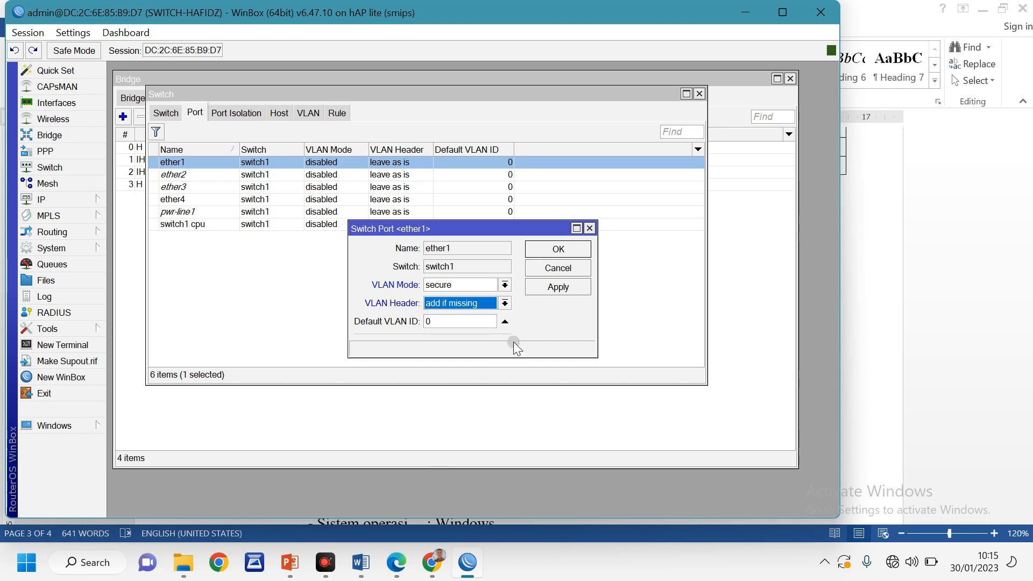
{"action": "left_click", "coordinate": [554, 290]}
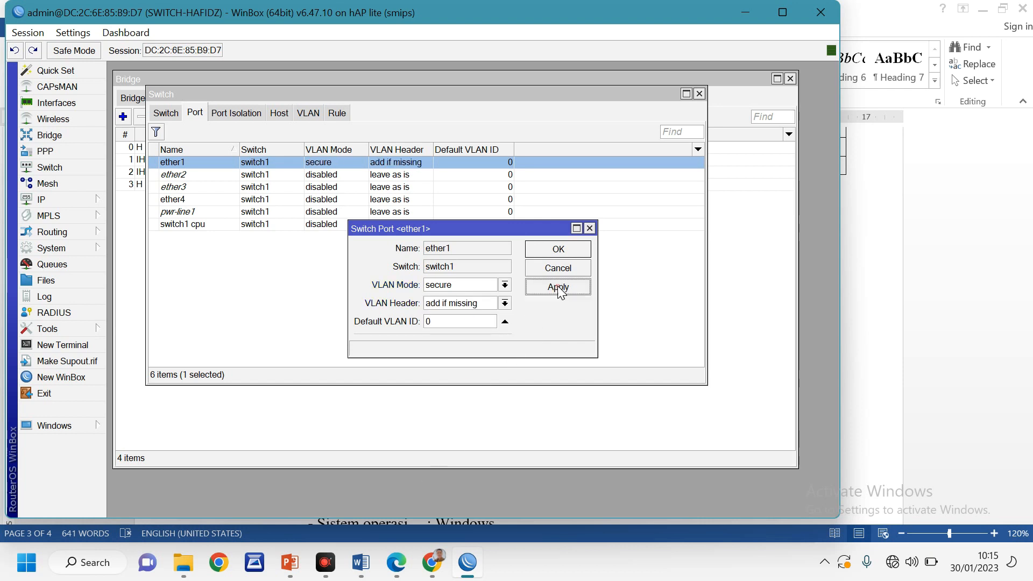
{"action": "left_click", "coordinate": [558, 250]}
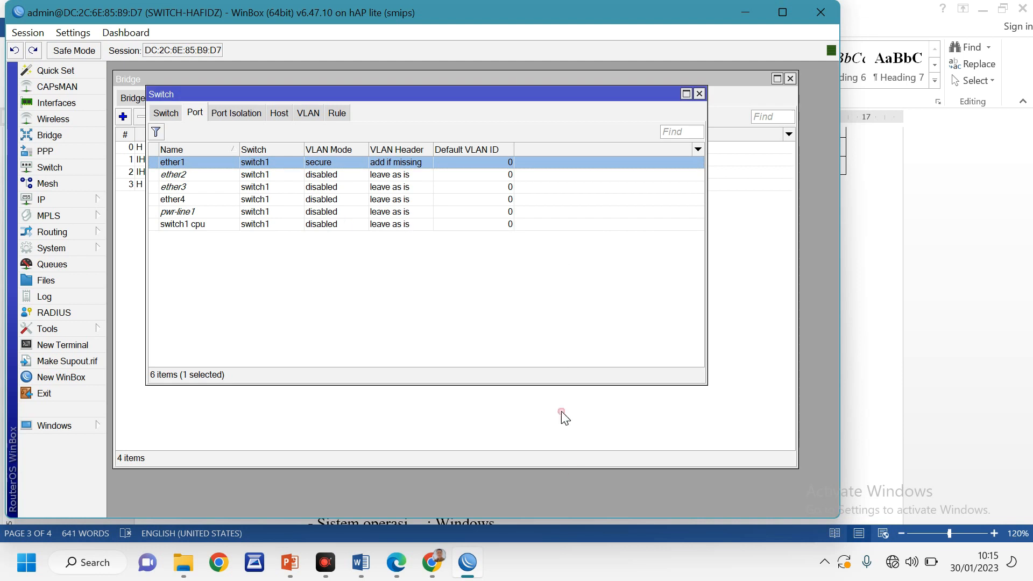
Set port ether2 to VLAN mode secure, header always strip, default VLAN ID 10
{"action": "double_click", "coordinate": [184, 176]}
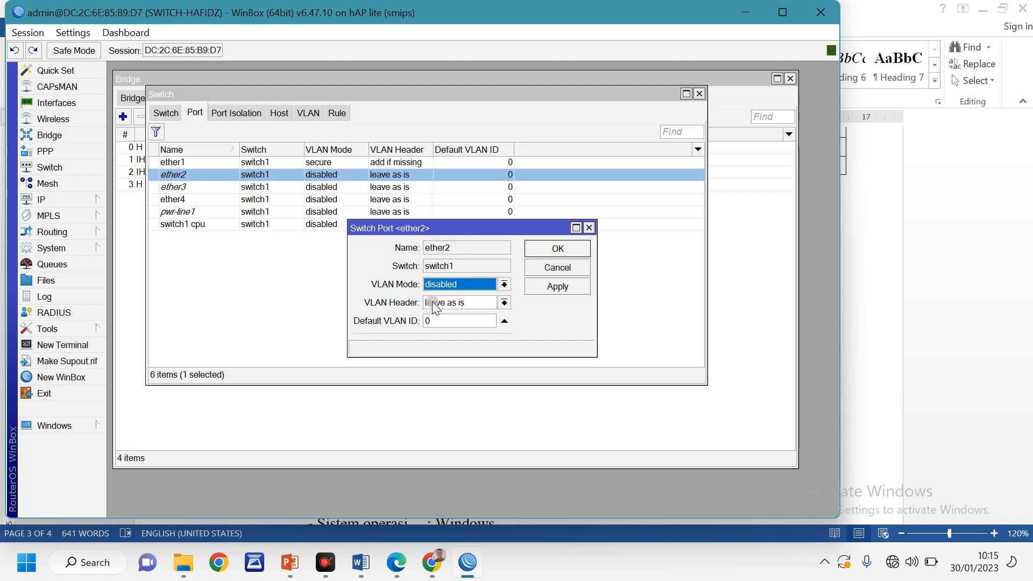
{"action": "left_click", "coordinate": [446, 284]}
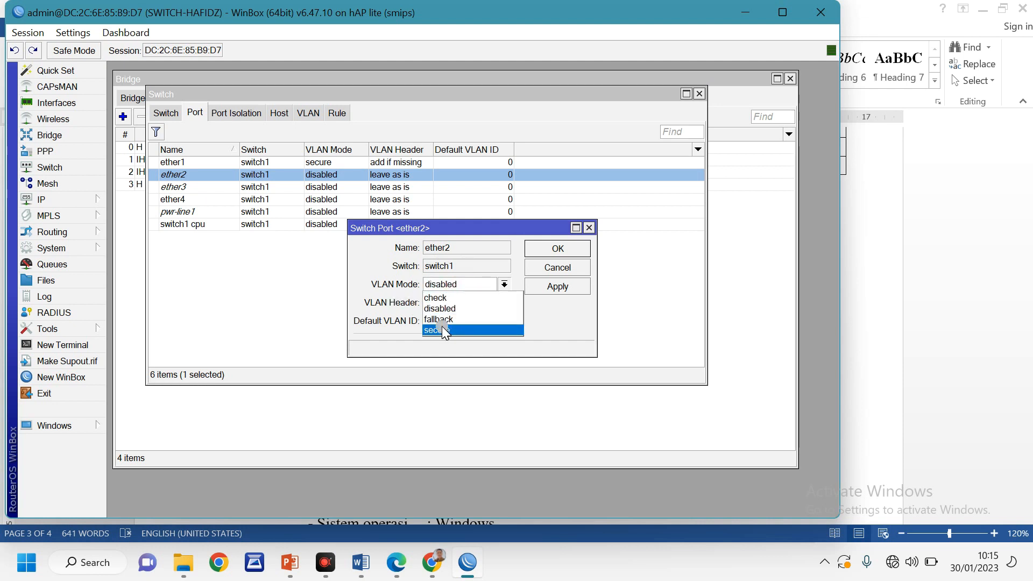
{"action": "left_click", "coordinate": [441, 327]}
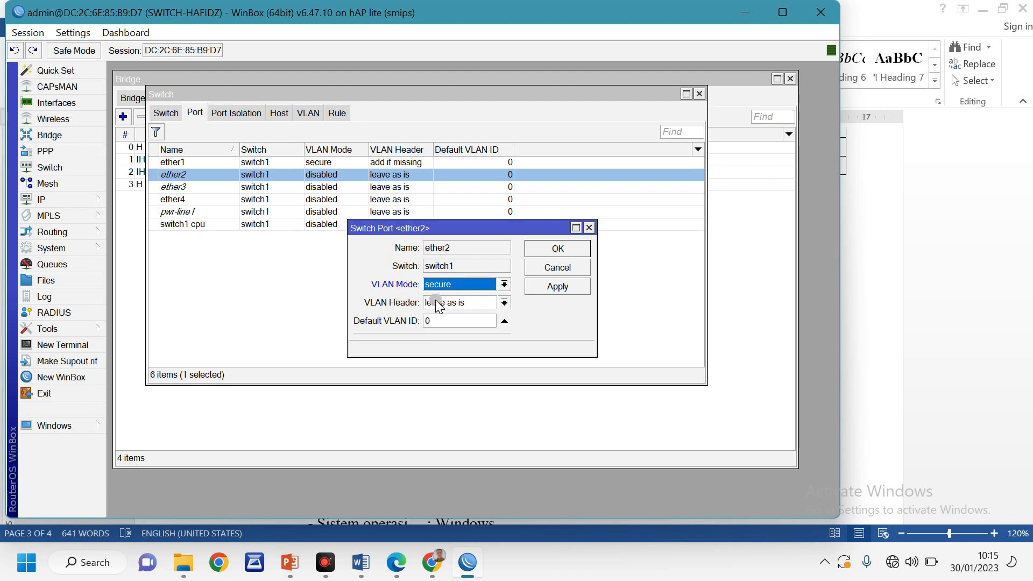
{"action": "left_click", "coordinate": [436, 303]}
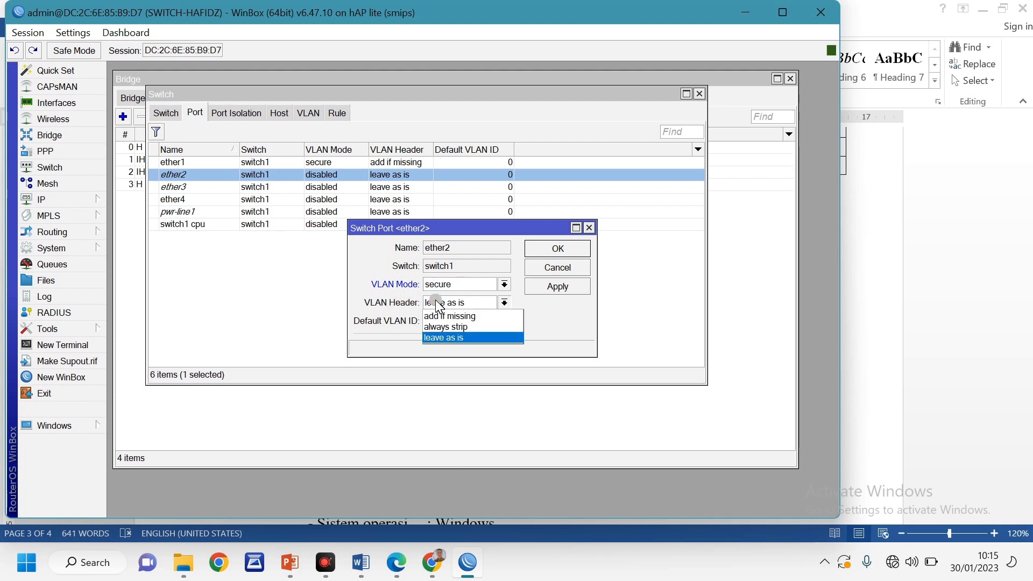
{"action": "left_click", "coordinate": [469, 327]}
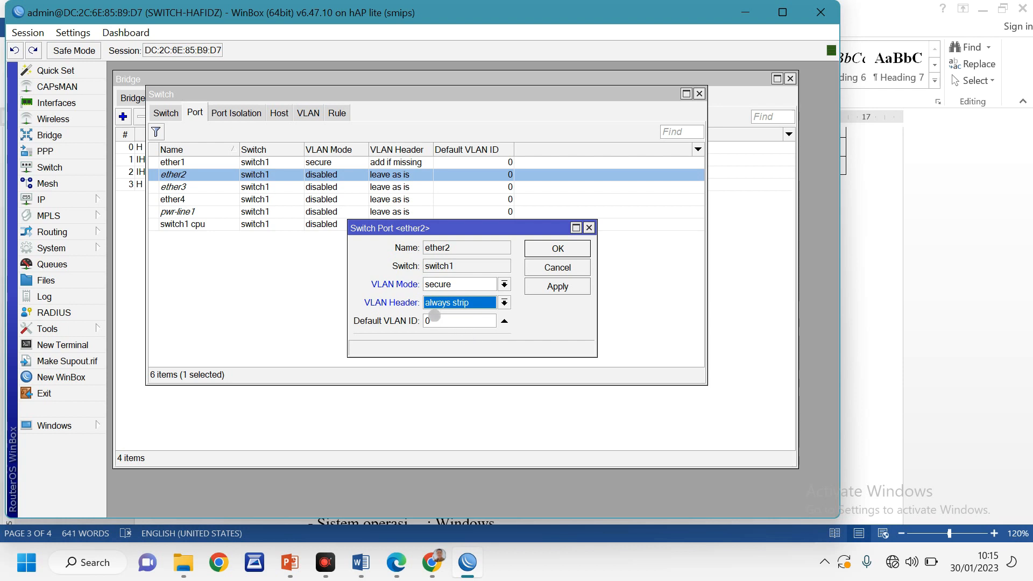
{"action": "key", "text": "Tab"}
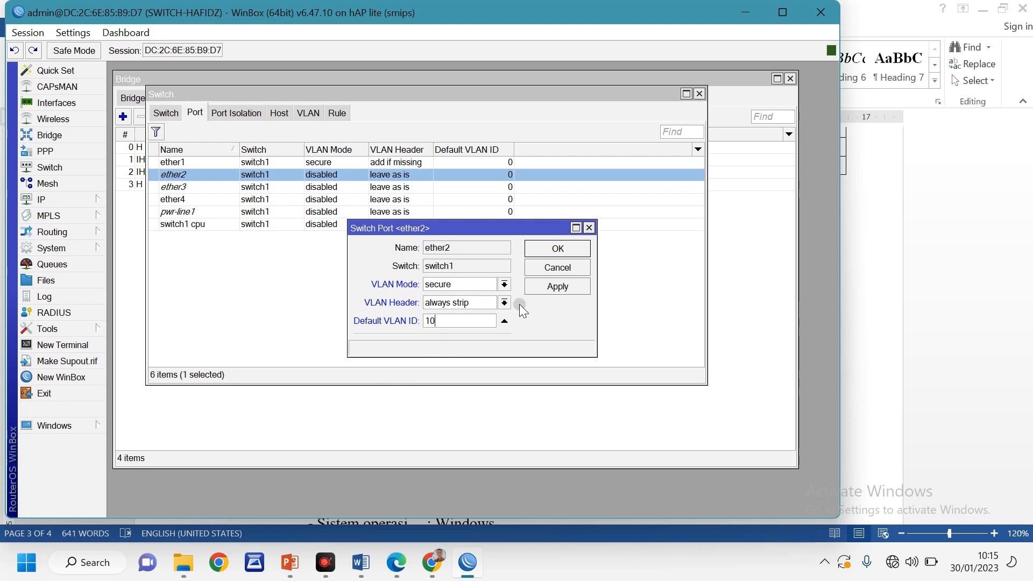
{"action": "left_click", "coordinate": [552, 287]}
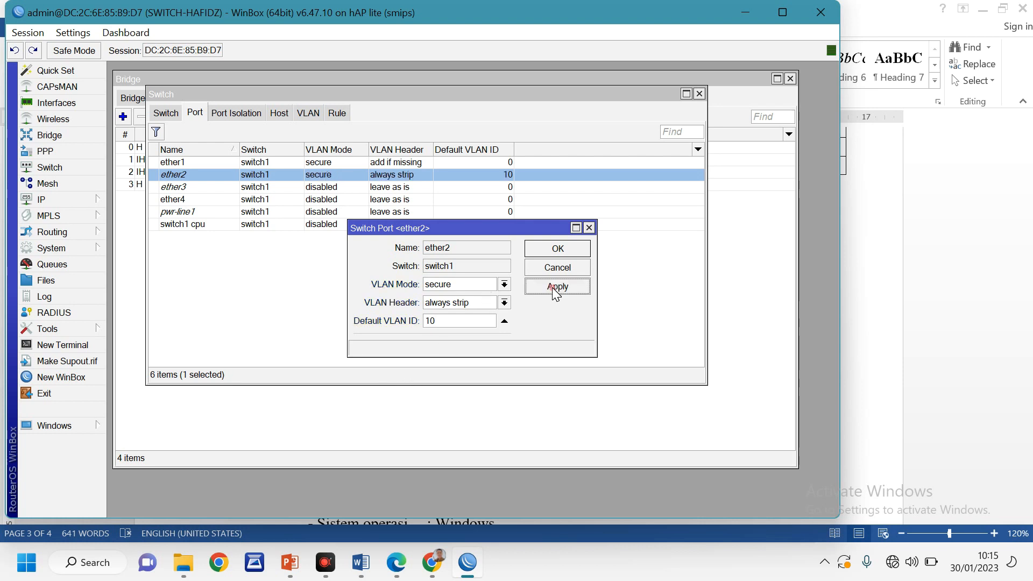
{"action": "left_click", "coordinate": [551, 248]}
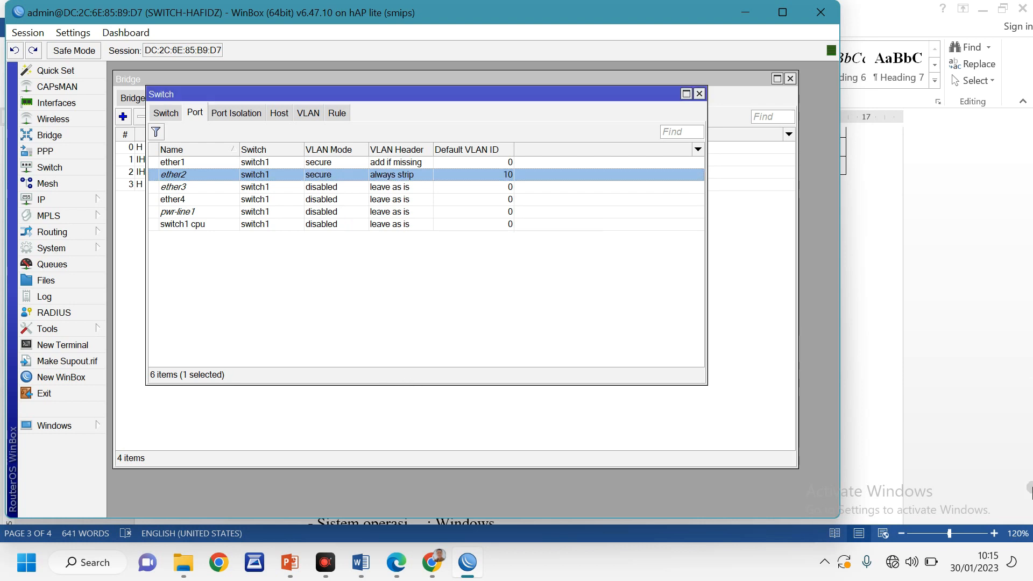
Reopen ether2's port settings to verify the secure VLAN mode
{"action": "key", "text": "Up"}
{"action": "double_click", "coordinate": [179, 175]}
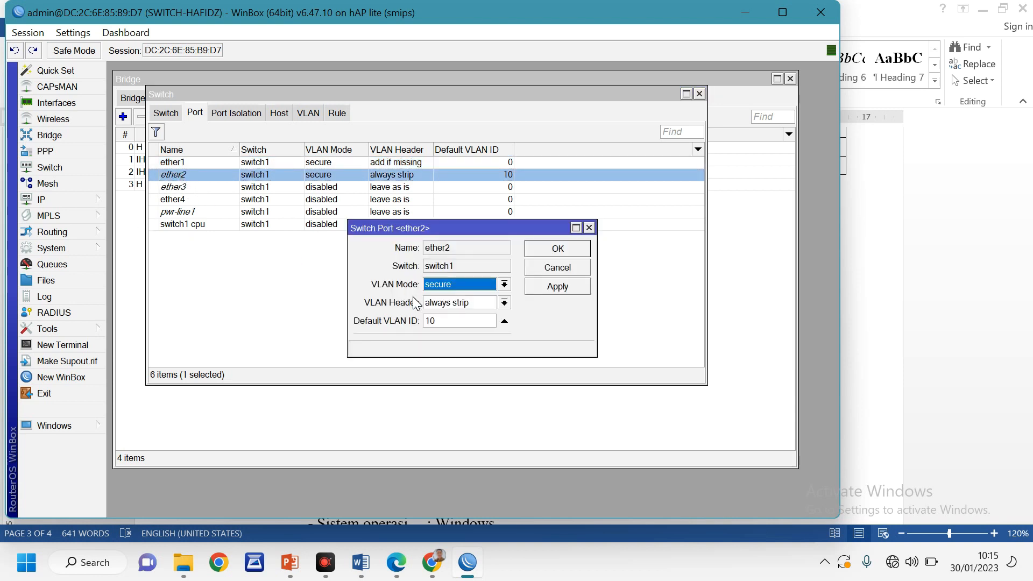
{"action": "left_click", "coordinate": [470, 284]}
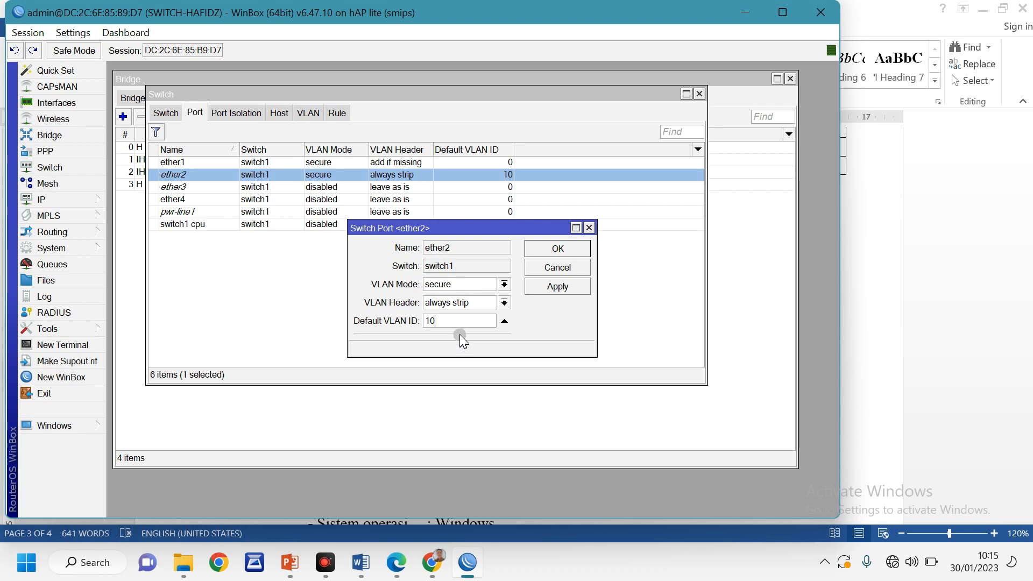
{"action": "left_click", "coordinate": [558, 249]}
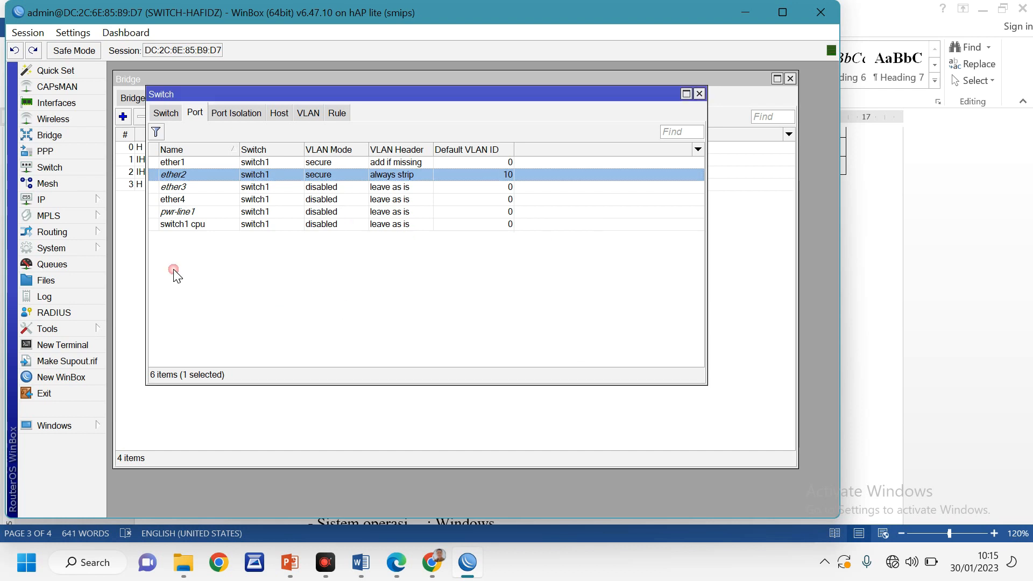
Set port ether3 to VLAN mode secure, header always strip, default VLAN ID 10
{"action": "double_click", "coordinate": [183, 187]}
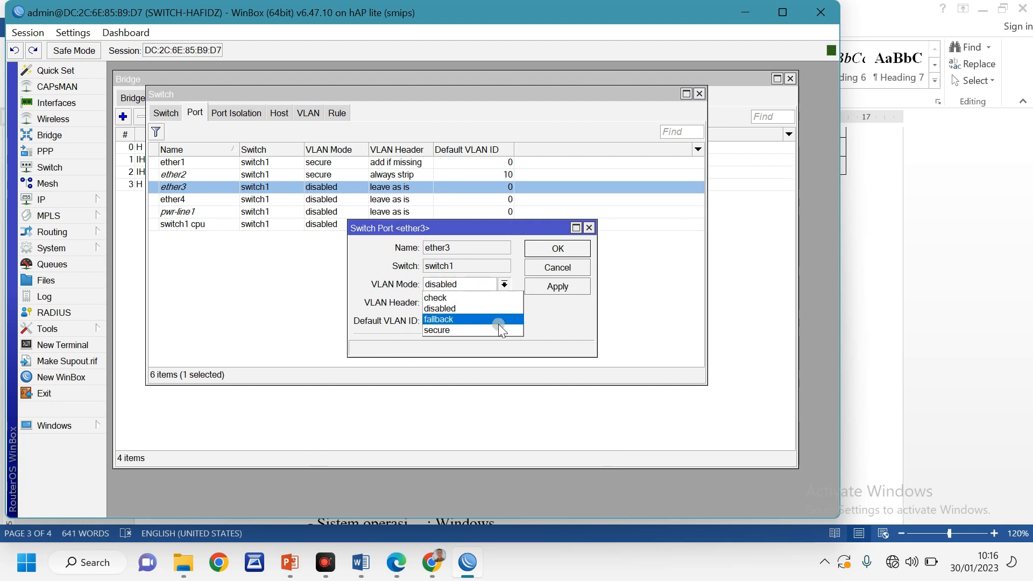
{"action": "left_click", "coordinate": [452, 331]}
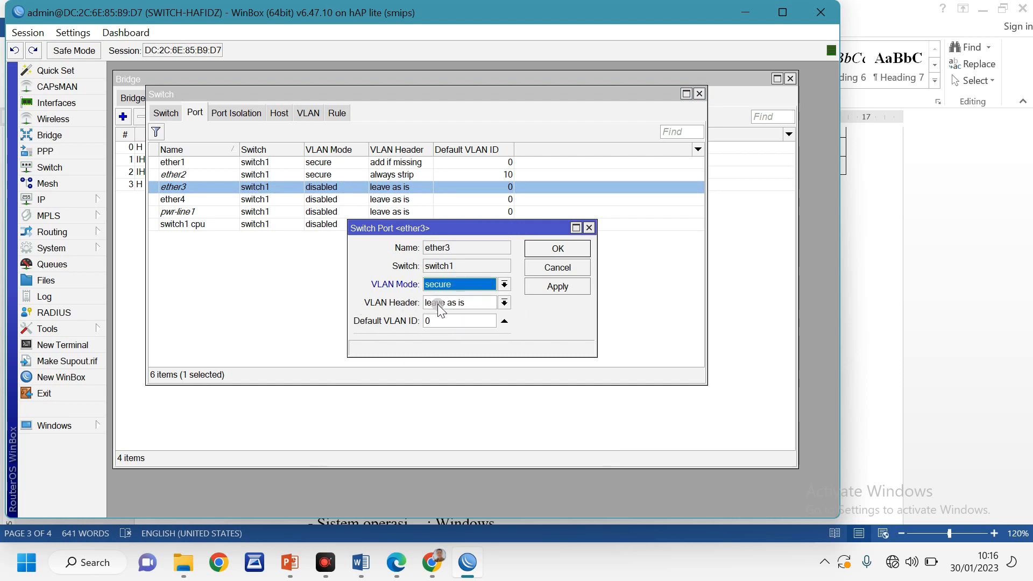
{"action": "left_click", "coordinate": [455, 303]}
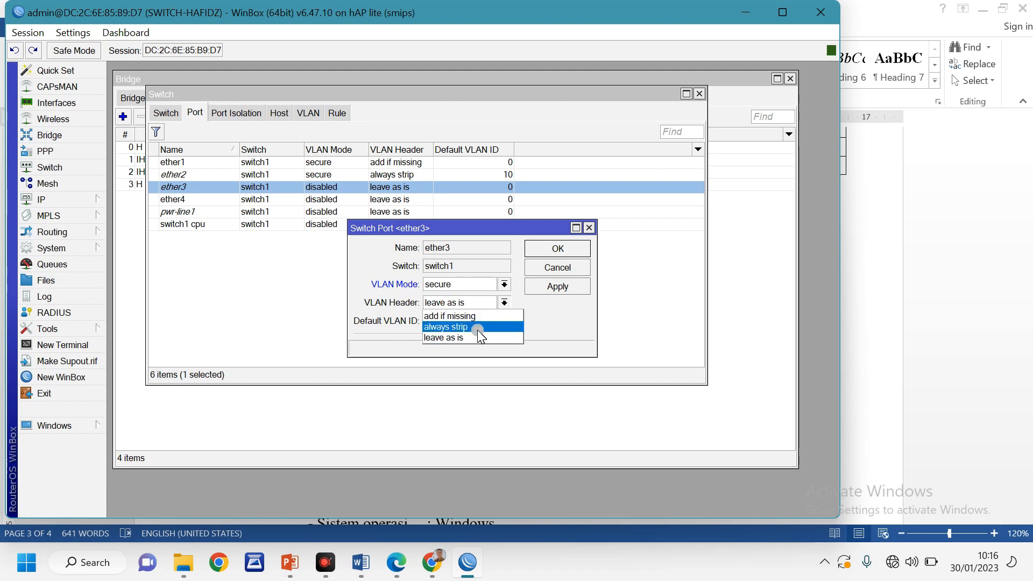
{"action": "left_click", "coordinate": [473, 326]}
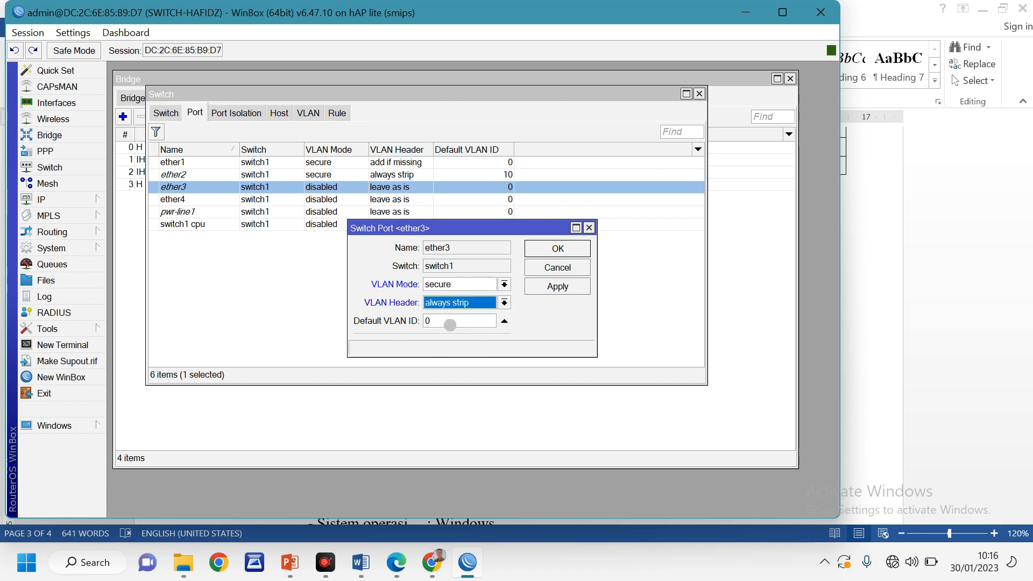
{"action": "left_click", "coordinate": [450, 321]}
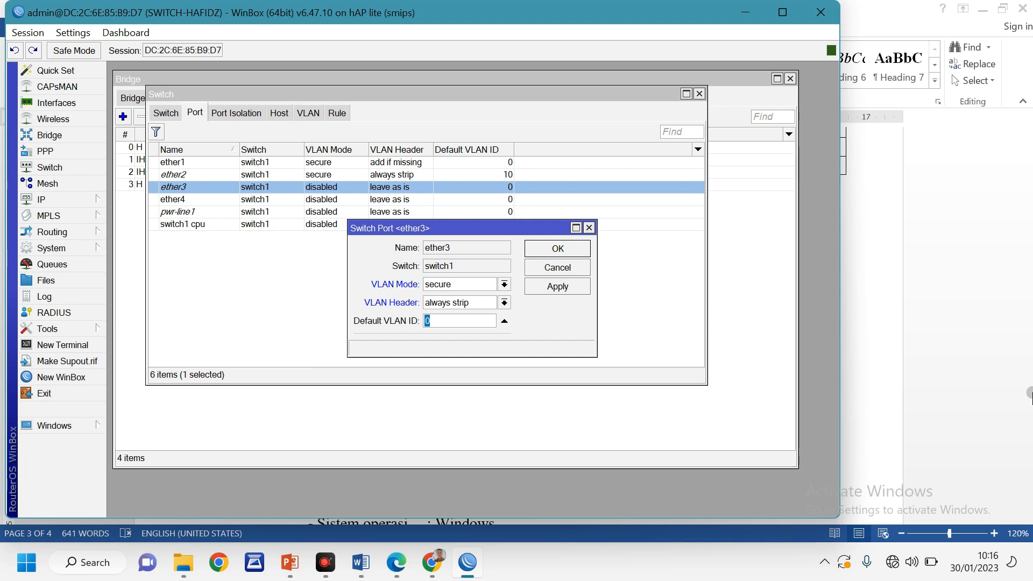
{"action": "type", "text": "10"}
{"action": "left_click", "coordinate": [557, 288]}
{"action": "left_click", "coordinate": [558, 249]}
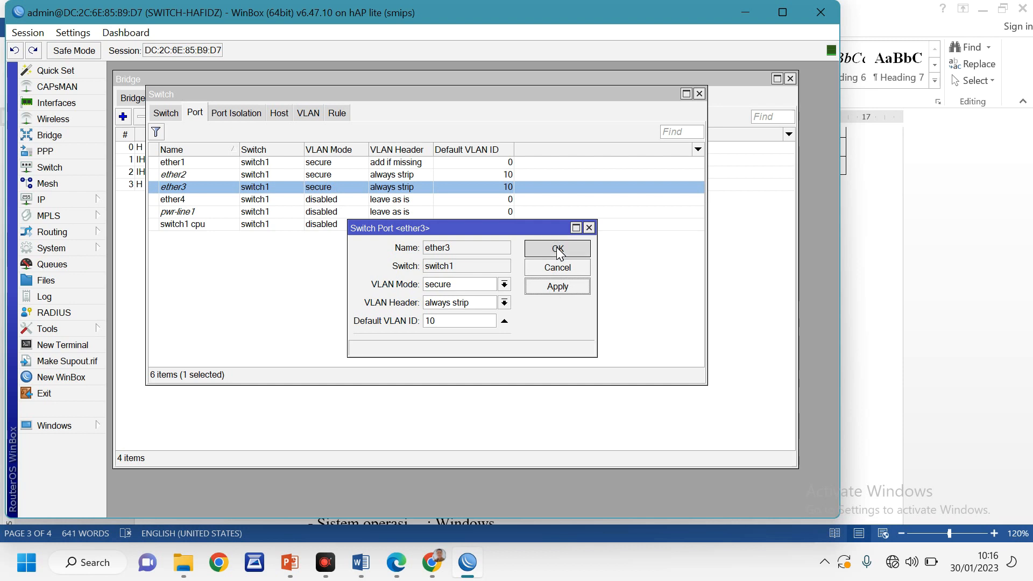
Set port ether4 to VLAN mode secure, header always strip, default VLAN ID 20
{"action": "double_click", "coordinate": [179, 202]}
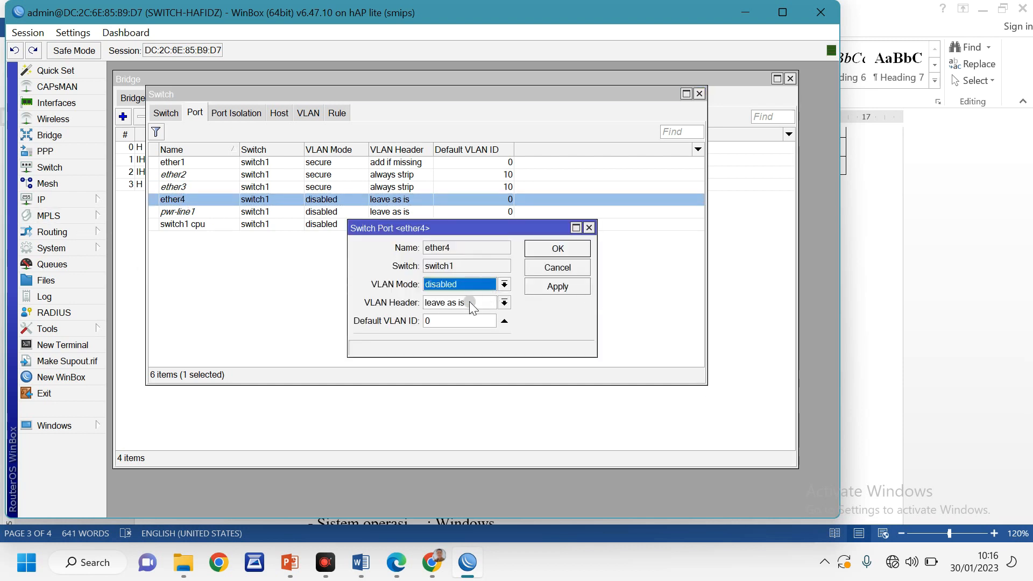
{"action": "left_click", "coordinate": [467, 286]}
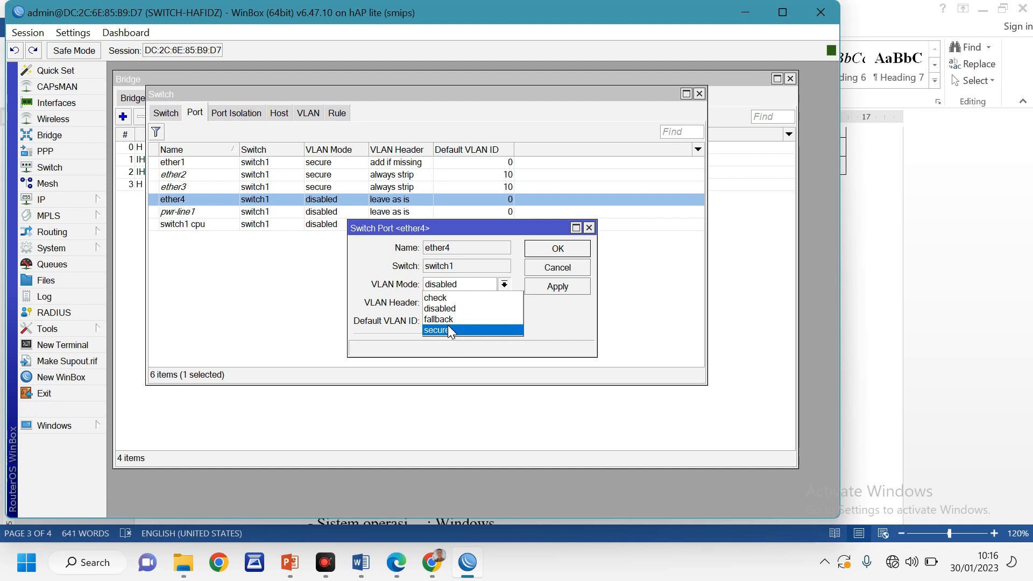
{"action": "left_click", "coordinate": [448, 326]}
{"action": "left_click", "coordinate": [472, 303]}
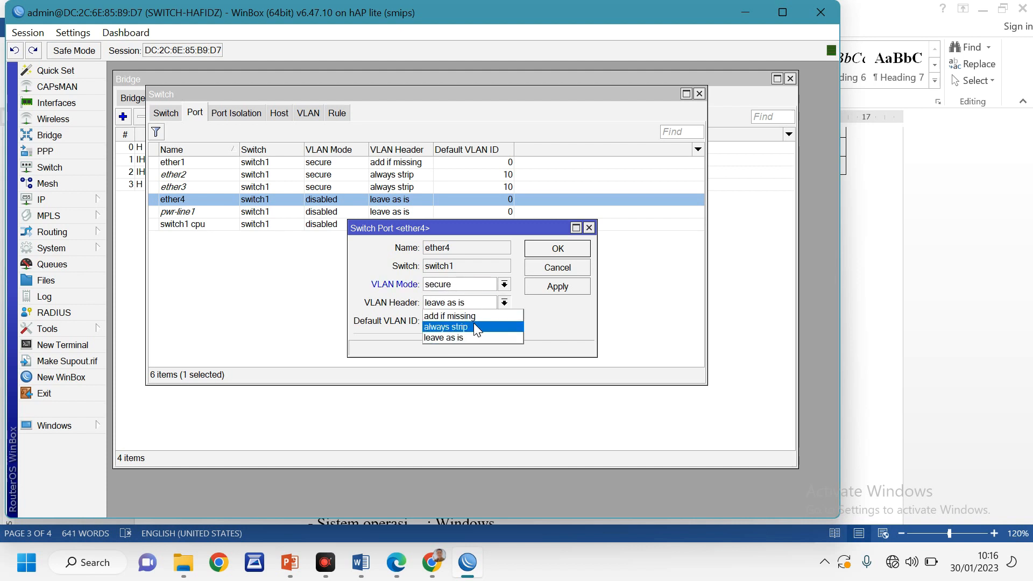
{"action": "left_click", "coordinate": [475, 327]}
{"action": "left_click", "coordinate": [468, 322]}
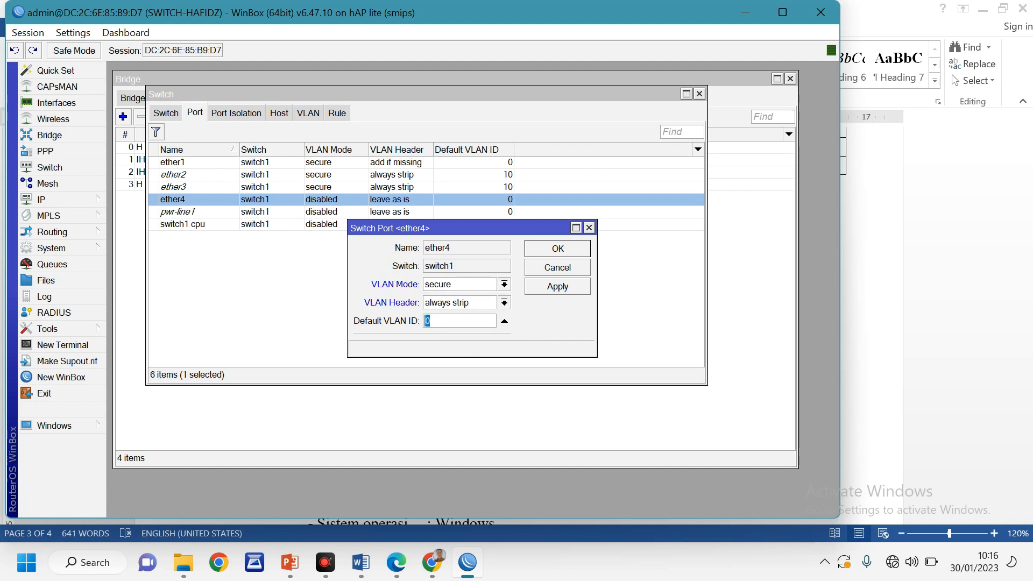
{"action": "type", "text": "20"}
{"action": "left_click", "coordinate": [559, 286]}
{"action": "left_click", "coordinate": [558, 249]}
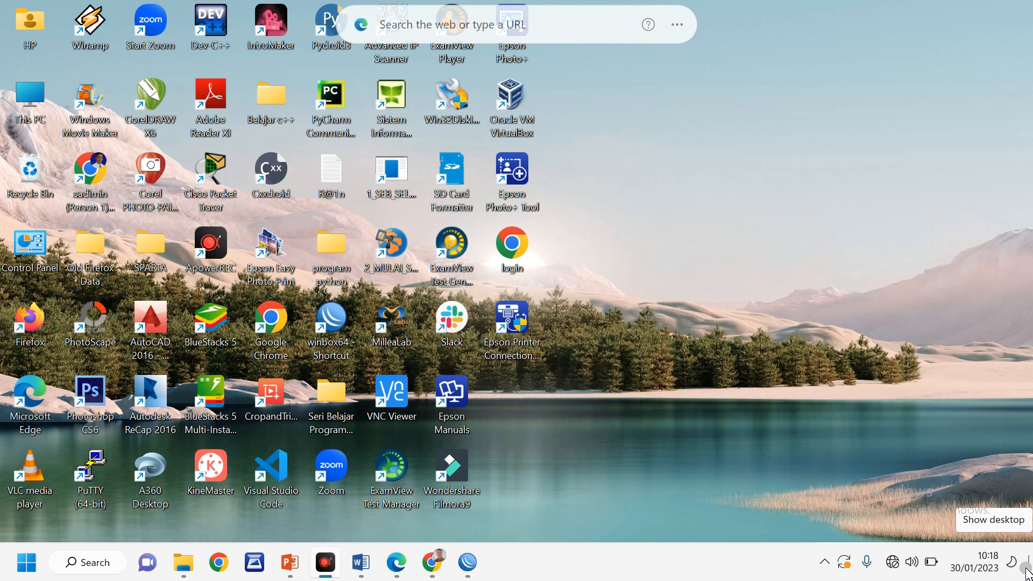
Run ipconfig in cmd to confirm 192.168.60.49 with gateway 192.168.60.1, then close it
{"action": "key", "text": "super+r"}
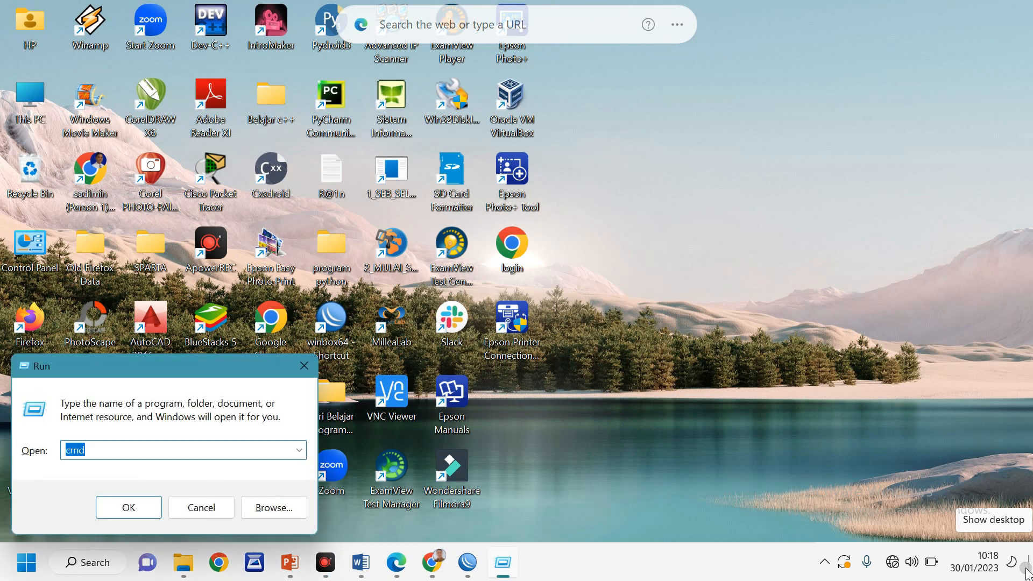
{"action": "key", "text": "Return"}
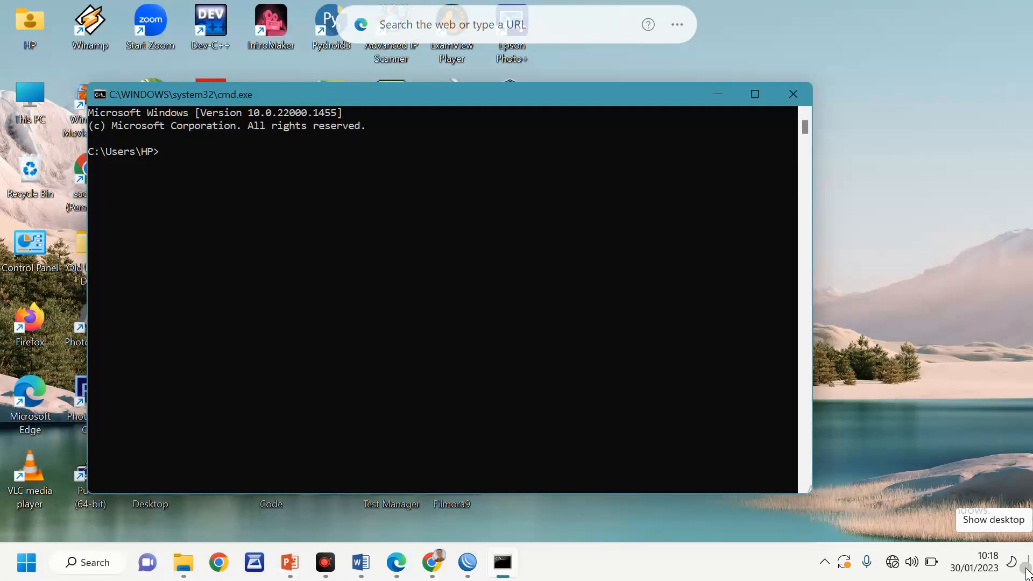
{"action": "type", "text": "ipconfig"}
{"action": "key", "text": "Return"}
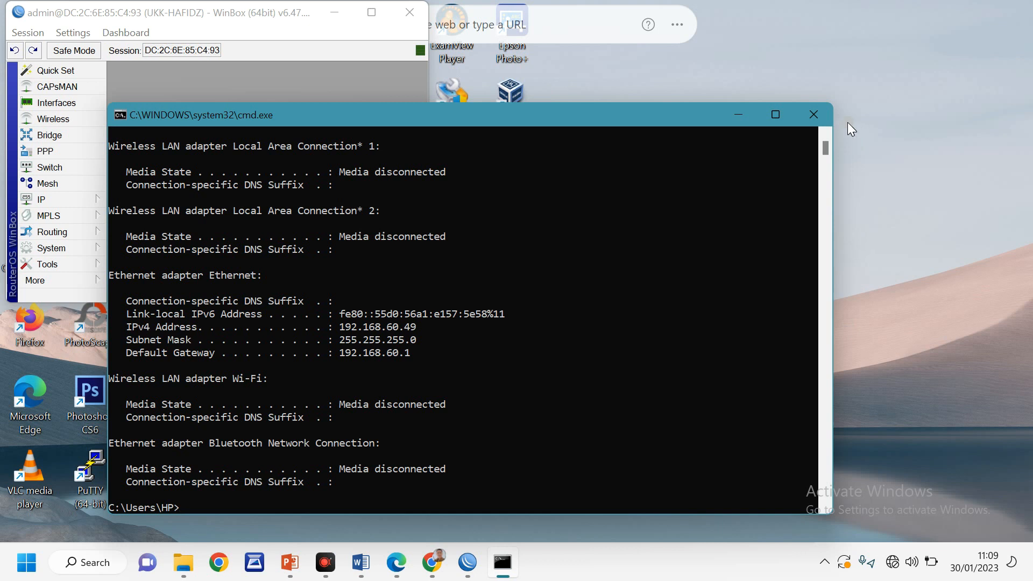
{"action": "left_click", "coordinate": [819, 116]}
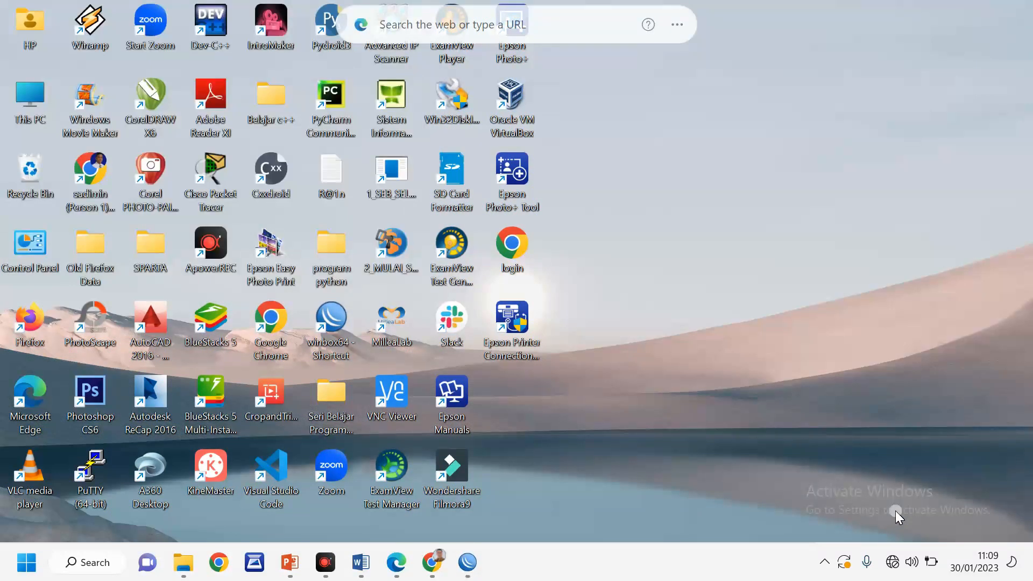
Run ipconfig in Command Prompt to show Ethernet address 192.168.40.50 with gateway 192.168.40.1
{"action": "mouse_move", "coordinate": [893, 568]}
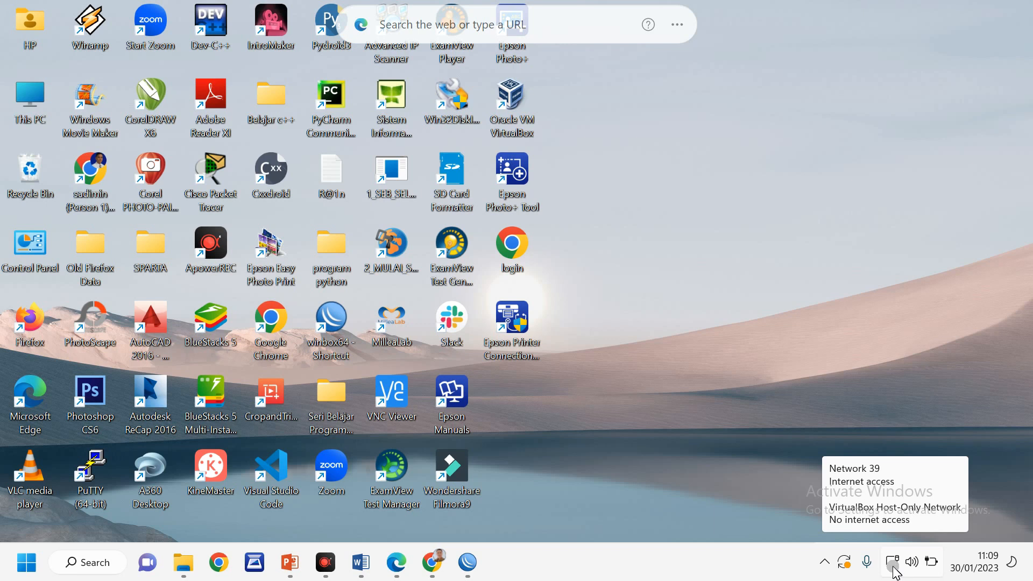
{"action": "key", "text": "super+r"}
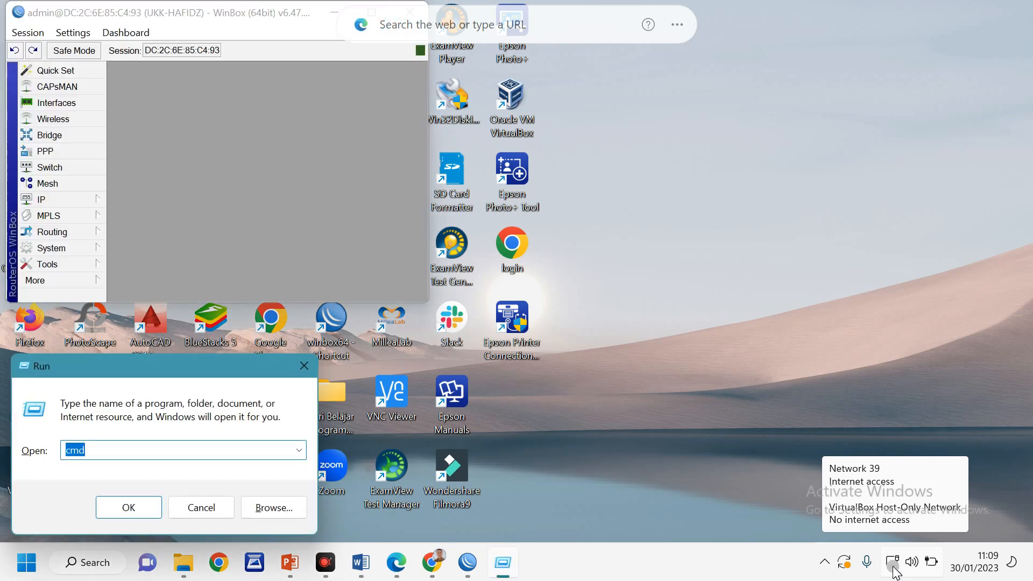
{"action": "key", "text": "Return"}
{"action": "type", "text": "ipconfig"}
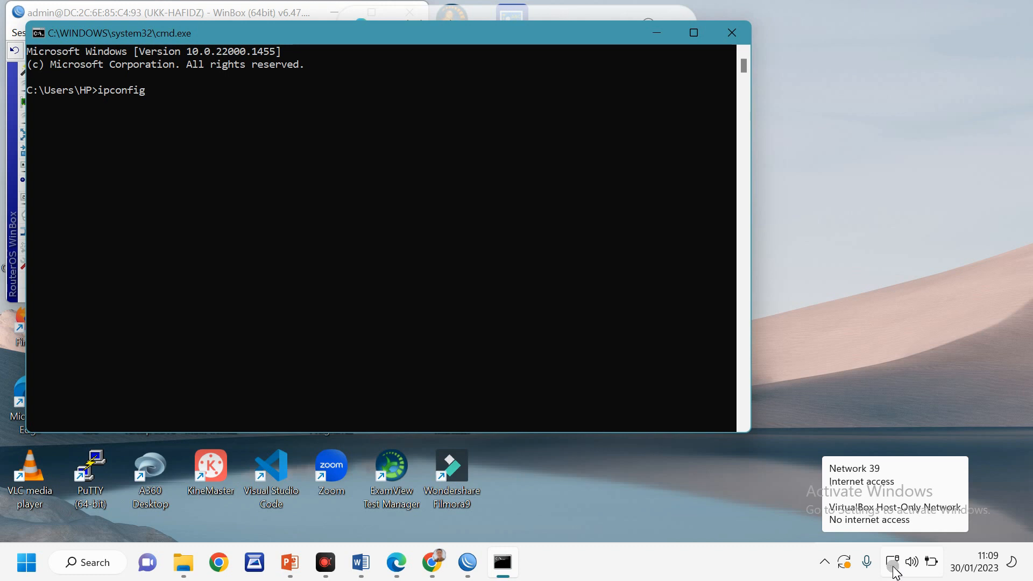
{"action": "key", "text": "Return"}
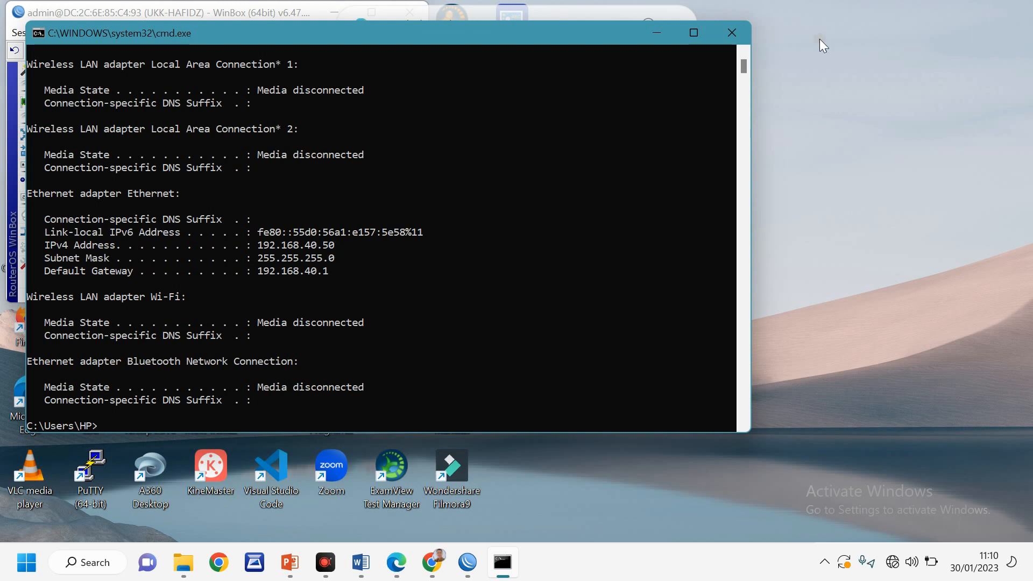
Close the console, start a fresh Command Prompt and begin entering ipconfig again
{"action": "left_click", "coordinate": [731, 33]}
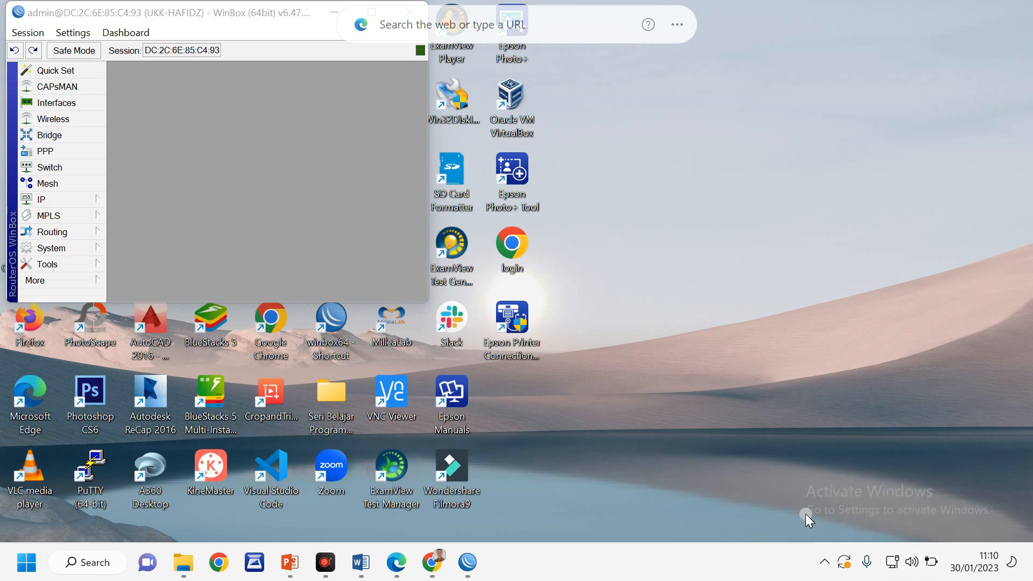
{"action": "key", "text": "super+r"}
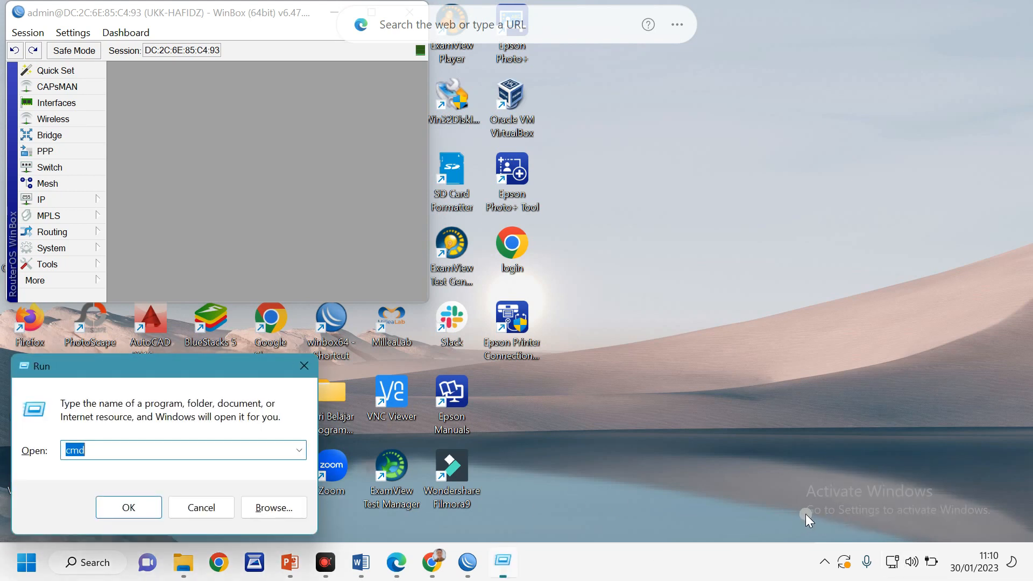
{"action": "key", "text": "Return"}
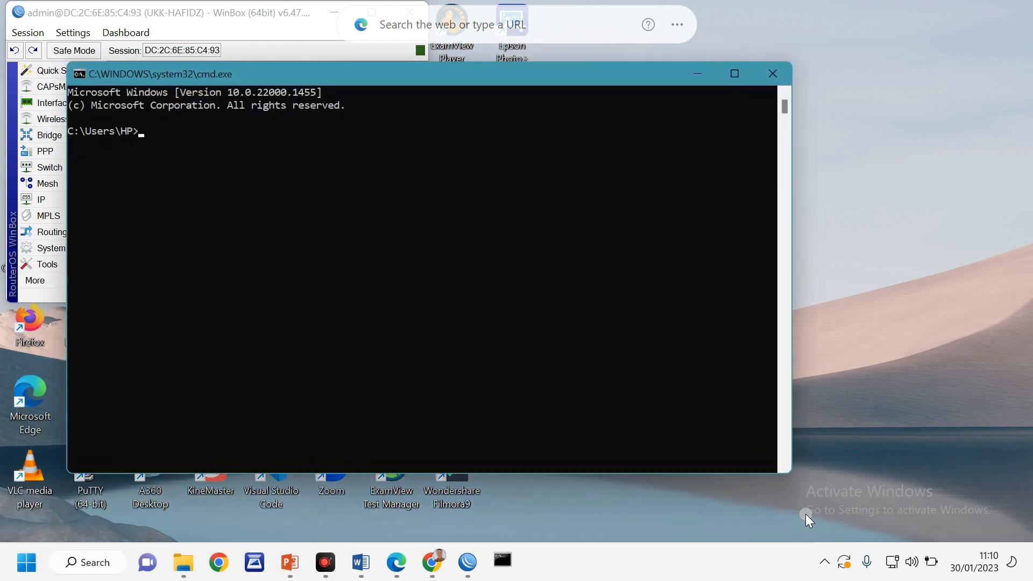
{"action": "type", "text": "ipconfig"}
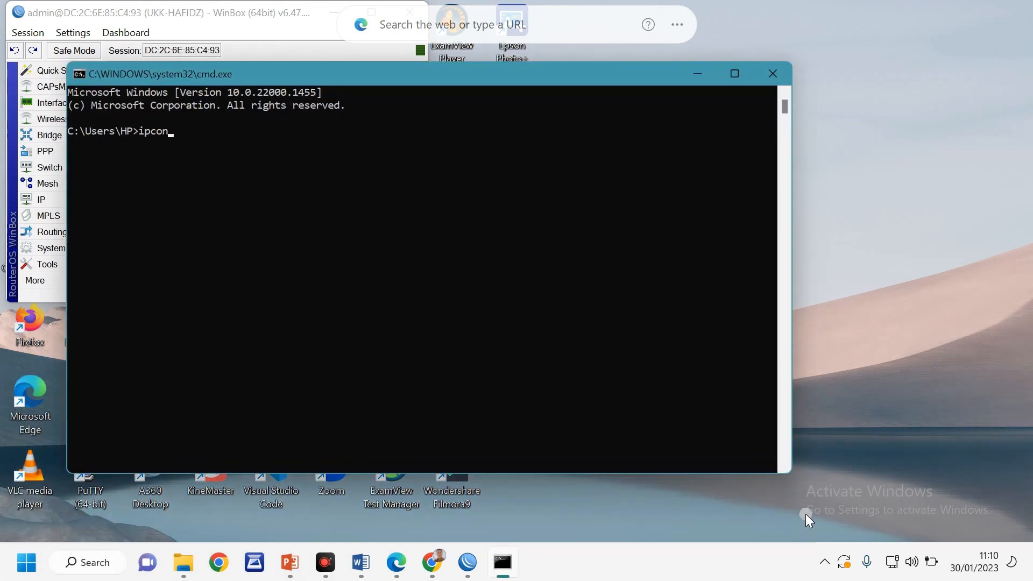